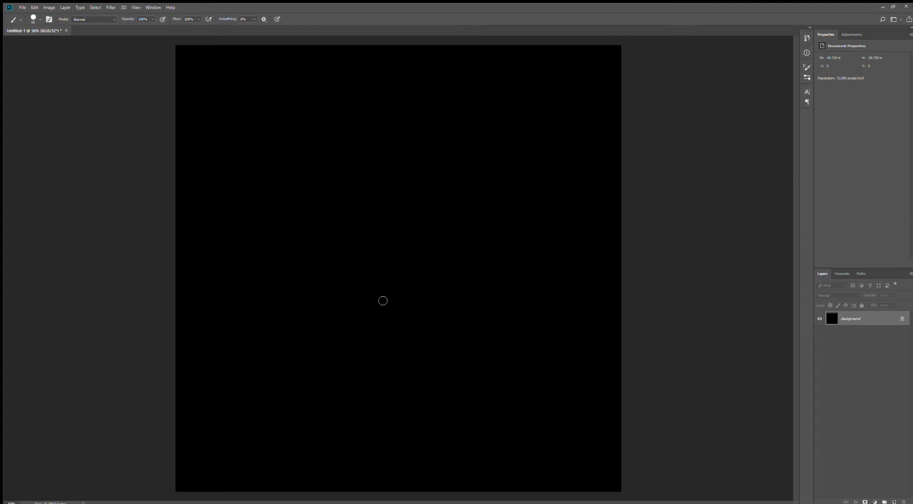
scroll(200, 241, up, 3)
scroll(203, 273, down, 5)
scroll(214, 338, up, 2)
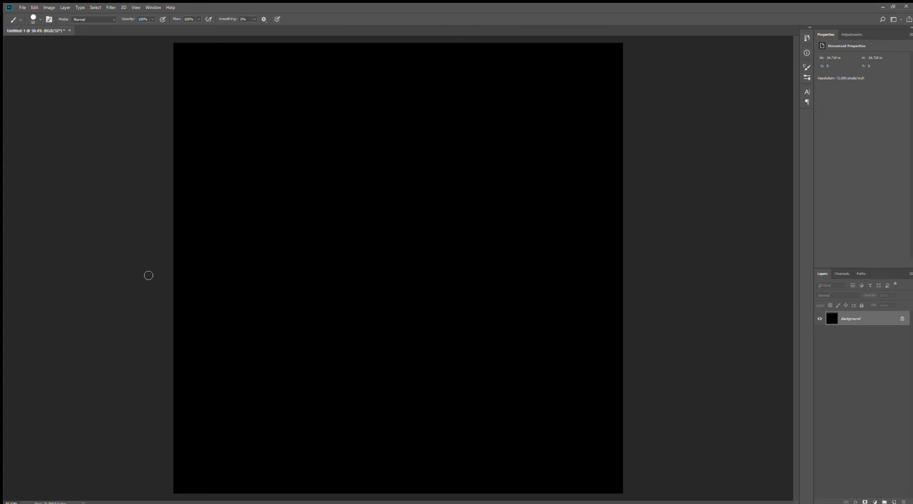
mouse_move(159, 281)
mouse_down()
mouse_move(442, 278)
mouse_move(434, 250)
mouse_move(325, 242)
mouse_move(296, 231)
mouse_move(282, 208)
mouse_move(363, 220)
mouse_move(431, 214)
mouse_move(442, 236)
mouse_move(447, 210)
mouse_move(439, 180)
mouse_move(421, 174)
mouse_move(290, 168)
mouse_move(232, 136)
mouse_move(158, 136)
mouse_up()
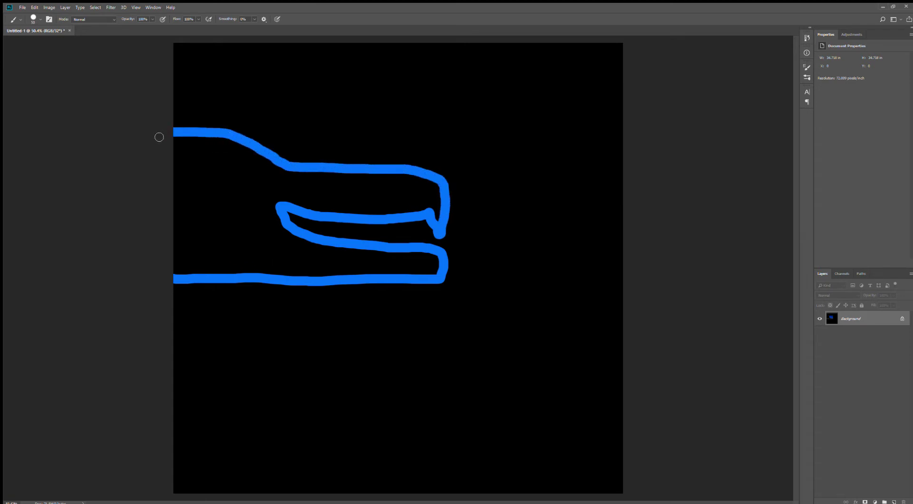
scroll(461, 314, down, 1)
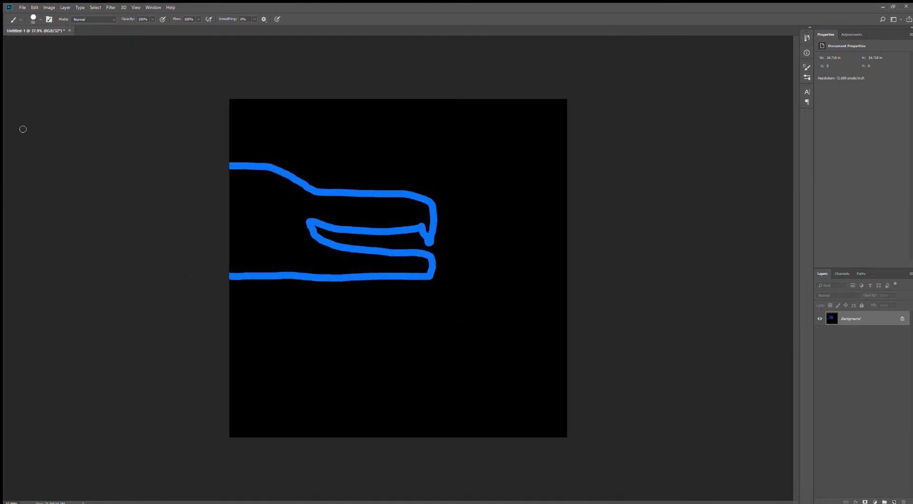
key(e)
scroll(275, 190, up, 1)
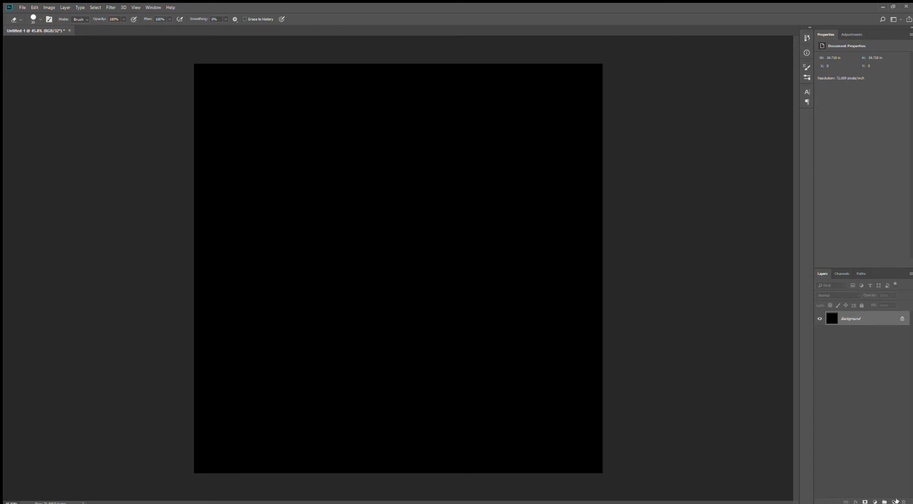
key(ctrl+shift+alt+n)
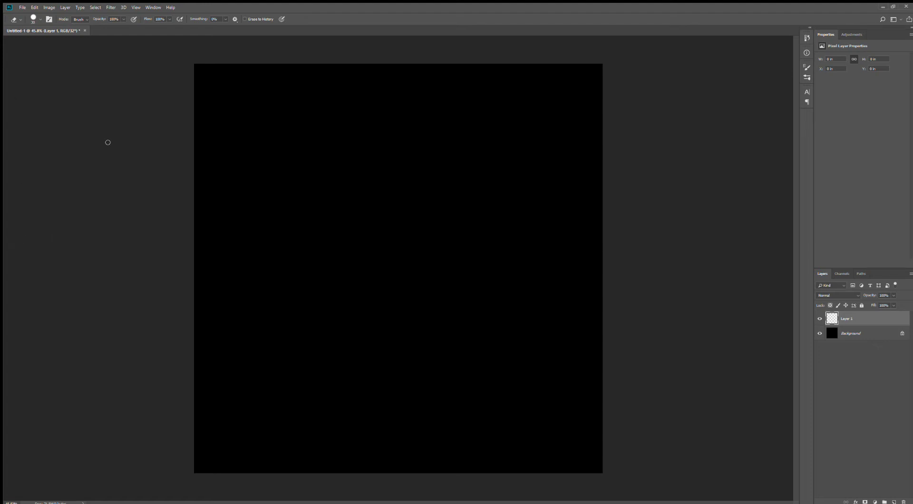
key(b)
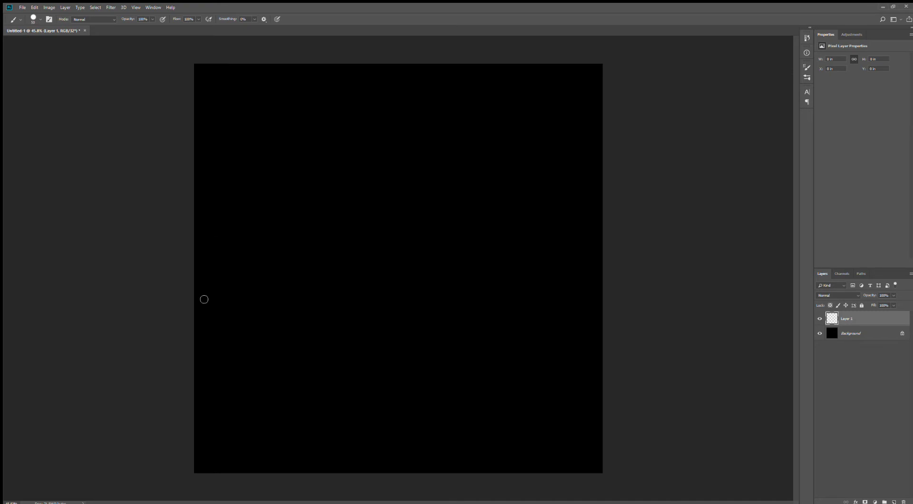
mouse_move(189, 314)
mouse_down()
mouse_move(315, 318)
mouse_move(320, 304)
mouse_move(241, 290)
mouse_move(221, 265)
mouse_move(325, 280)
mouse_move(339, 256)
mouse_move(335, 244)
mouse_move(243, 201)
mouse_move(181, 183)
mouse_move(164, 213)
mouse_up()
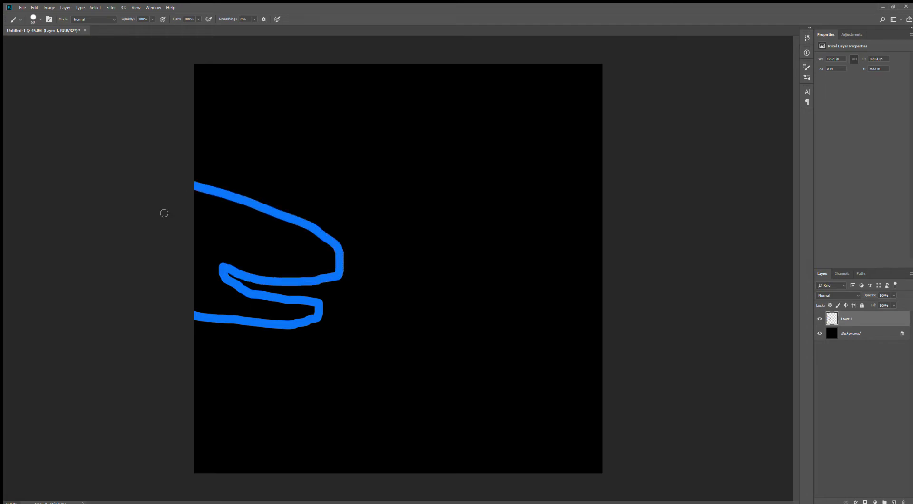
key(ctrl+z)
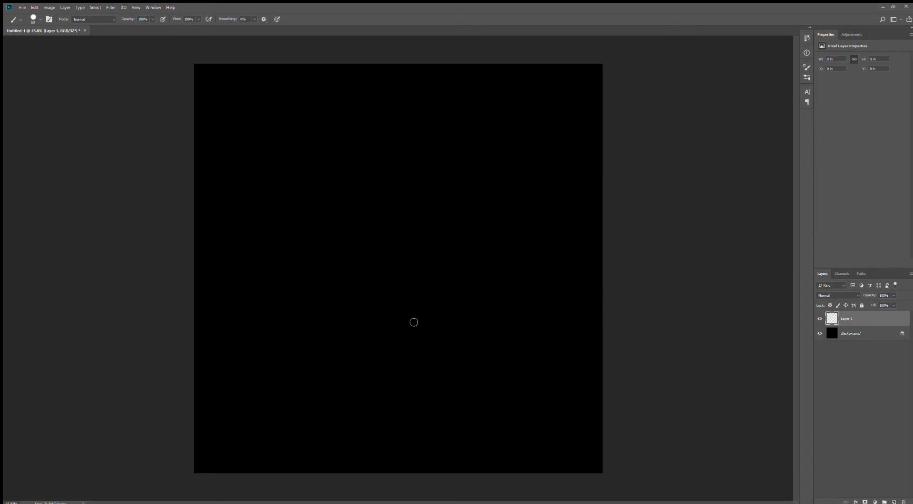
drag(181, 323, 322, 321)
key(Delete)
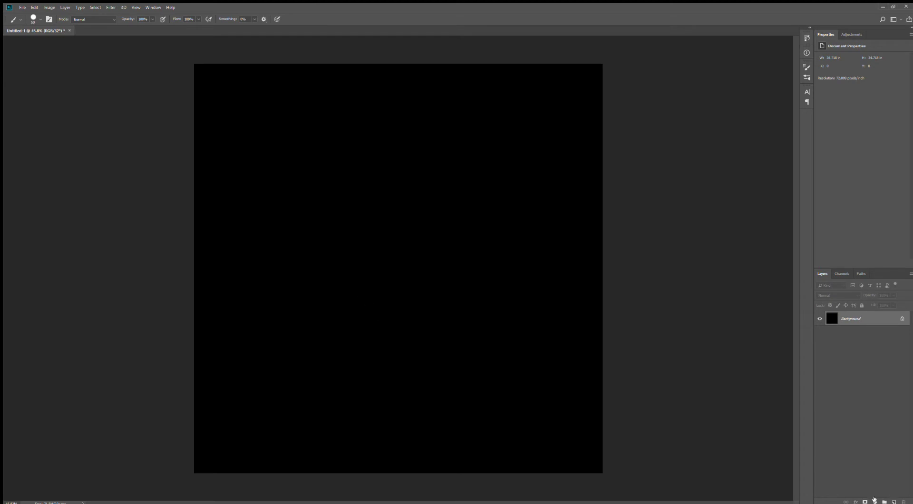
Add a new layer and paint a blue open-jawed head outline about 13 in wide and 9 in tall, extending from the canvas's left edge
click(894, 501)
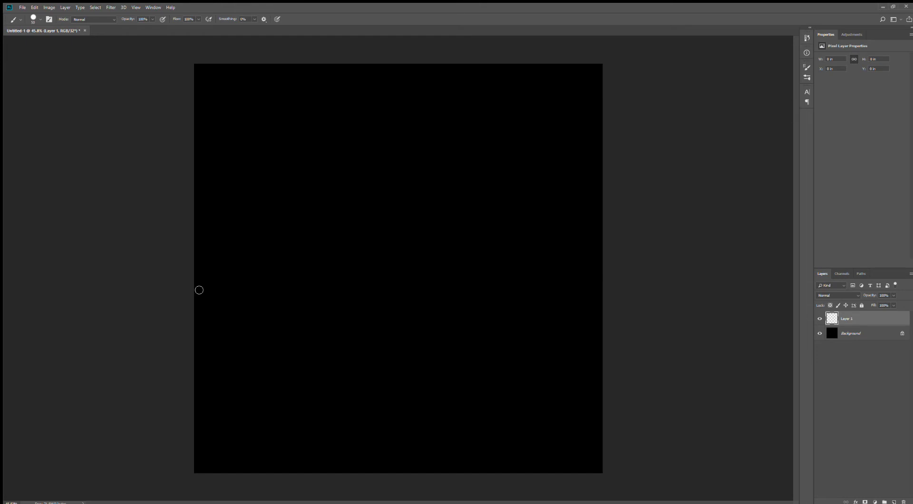
mouse_move(190, 285)
mouse_down()
mouse_move(334, 287)
mouse_move(320, 257)
mouse_move(246, 258)
mouse_move(227, 224)
mouse_move(251, 243)
mouse_move(315, 230)
mouse_move(340, 248)
mouse_move(343, 212)
mouse_move(319, 200)
mouse_move(179, 186)
mouse_up()
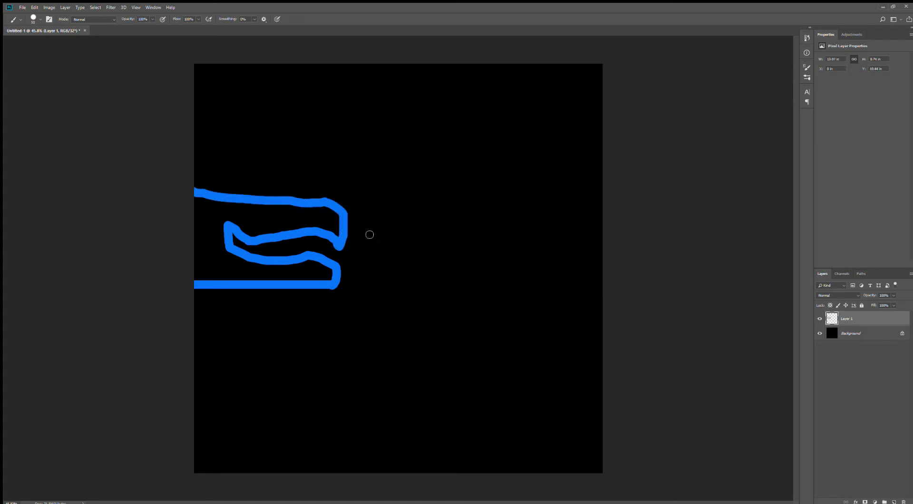
scroll(366, 235, up, 3)
drag(85, 164, 85, 316)
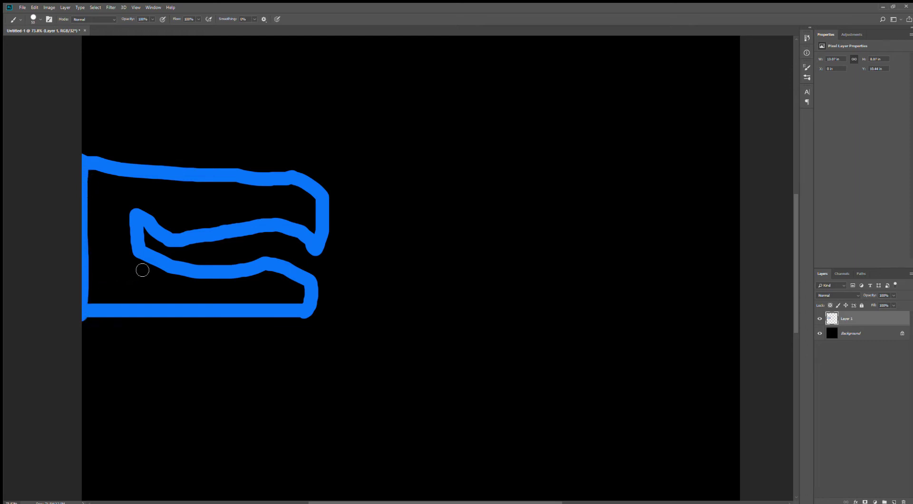
key(ctrl+z)
Brush the upper jaw solid blue inside its outline and start covering the area behind the mouth corner
drag(88, 175, 305, 199)
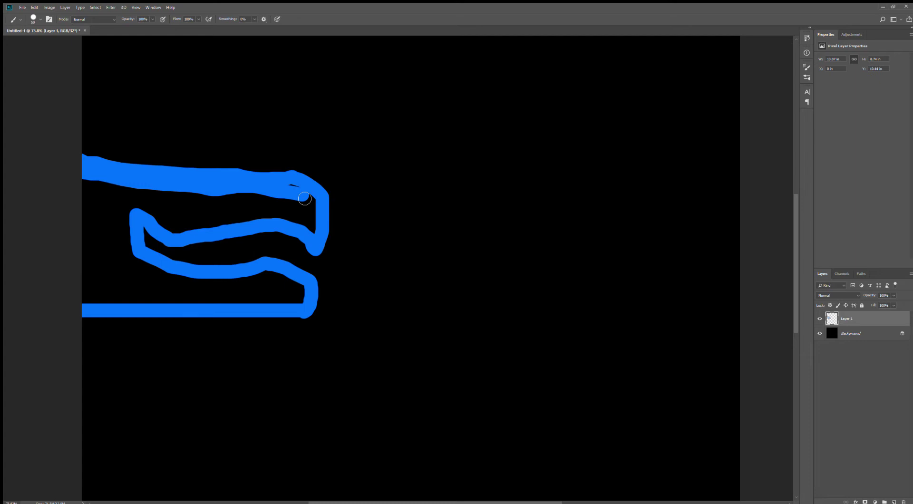
mouse_move(305, 198)
mouse_down()
mouse_move(314, 236)
mouse_move(320, 200)
mouse_move(299, 223)
mouse_move(308, 221)
mouse_move(305, 208)
mouse_move(291, 219)
mouse_move(229, 212)
mouse_move(224, 203)
mouse_move(294, 208)
mouse_move(275, 201)
mouse_move(220, 201)
mouse_move(236, 227)
mouse_move(262, 222)
mouse_move(166, 232)
mouse_move(147, 217)
mouse_move(149, 193)
mouse_move(147, 214)
mouse_move(203, 214)
mouse_move(165, 222)
mouse_move(220, 219)
mouse_move(195, 209)
mouse_move(215, 201)
mouse_move(158, 198)
mouse_move(187, 205)
mouse_up()
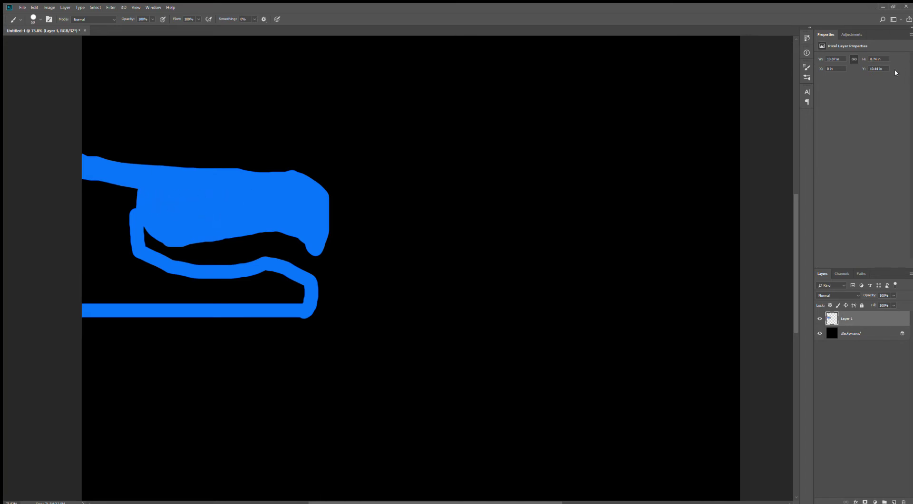
drag(138, 191, 115, 264)
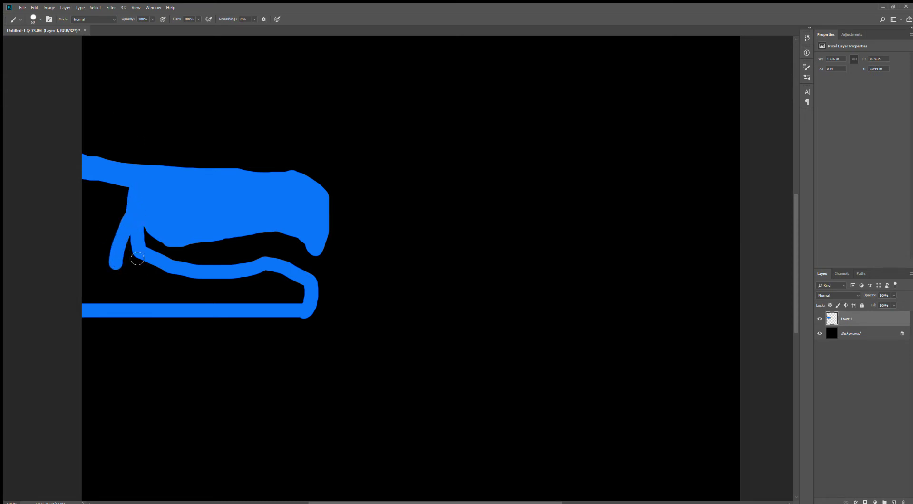
key(g)
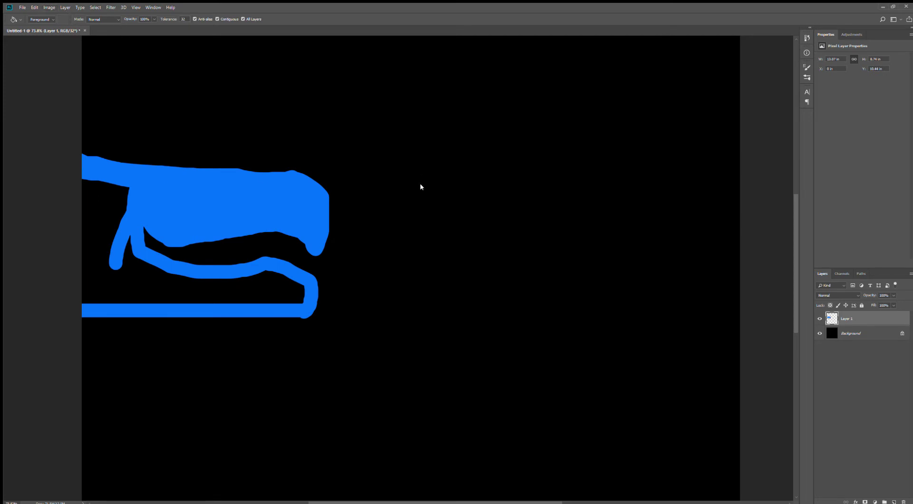
click(91, 266)
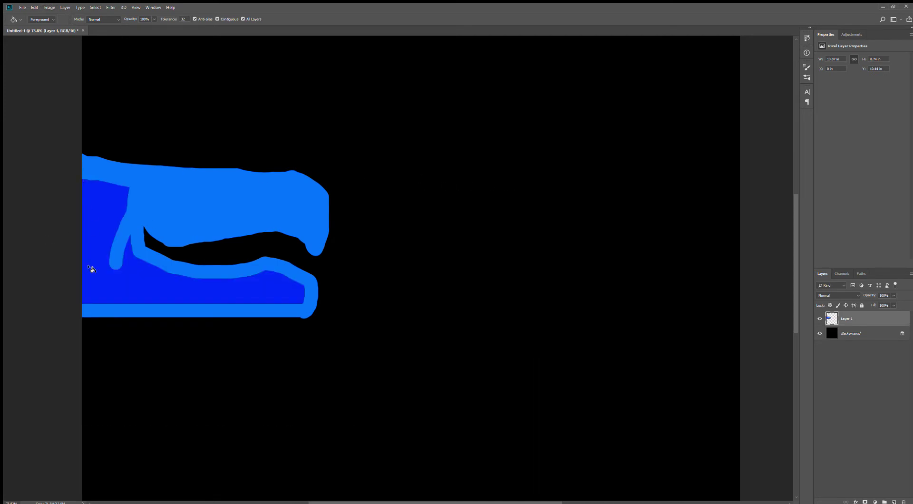
key(ctrl+0)
key(ctrl+z)
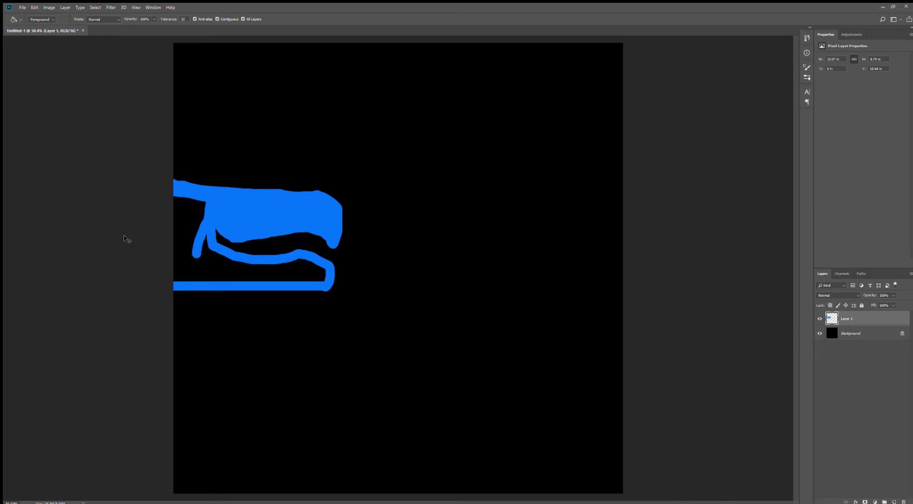
Brush the rest of the head and the lower jaw solid blue, keeping the mouth opening unpainted
key(b)
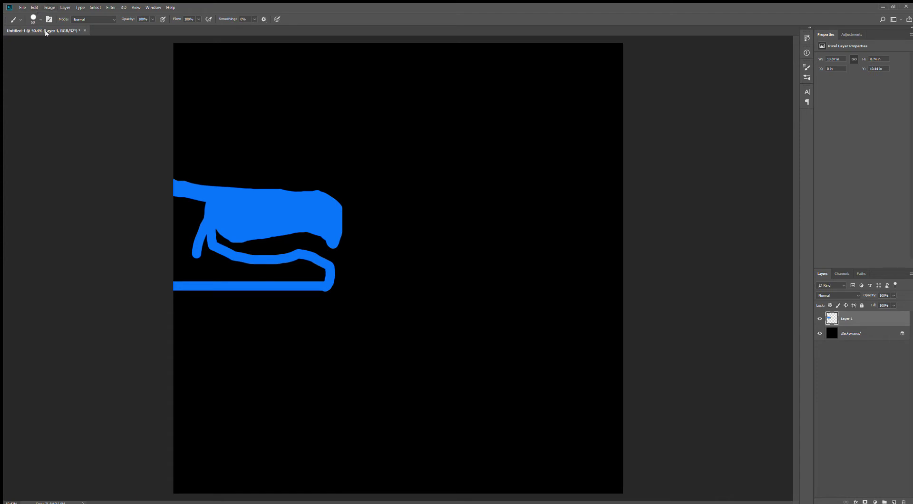
scroll(147, 231, up, 1)
mouse_move(209, 220)
mouse_down()
mouse_move(171, 239)
mouse_move(200, 246)
mouse_move(213, 219)
mouse_move(189, 202)
mouse_move(212, 204)
mouse_move(184, 223)
mouse_move(184, 191)
mouse_up()
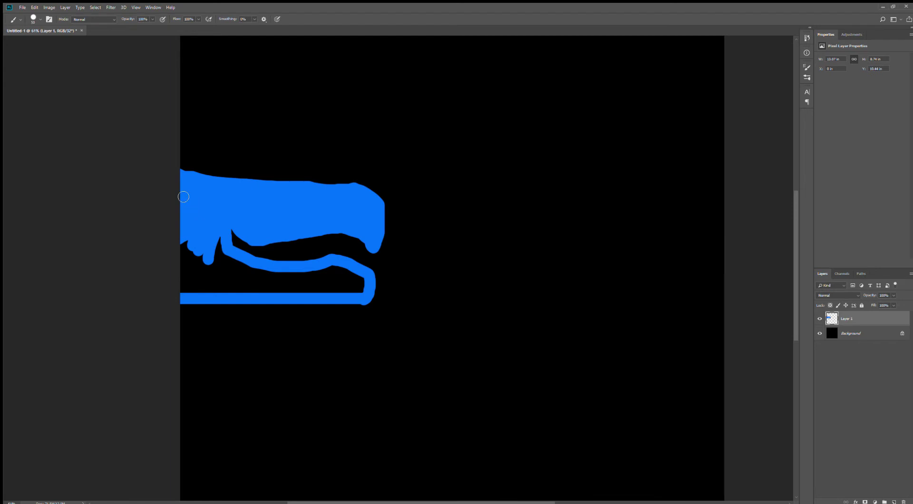
mouse_move(190, 238)
mouse_down()
mouse_move(187, 232)
mouse_move(185, 294)
mouse_move(247, 292)
mouse_move(218, 288)
mouse_move(216, 252)
mouse_move(211, 285)
mouse_move(232, 280)
mouse_move(194, 254)
mouse_up()
drag(201, 255, 200, 284)
shift+click(297, 280)
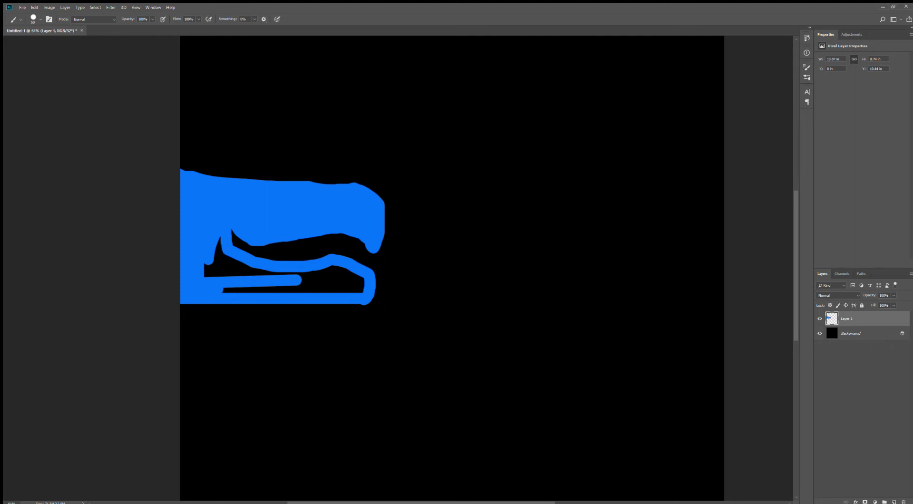
mouse_move(222, 238)
mouse_down()
mouse_move(232, 274)
mouse_move(223, 259)
mouse_move(220, 280)
mouse_move(350, 282)
mouse_move(364, 296)
mouse_move(362, 289)
mouse_move(232, 294)
mouse_up()
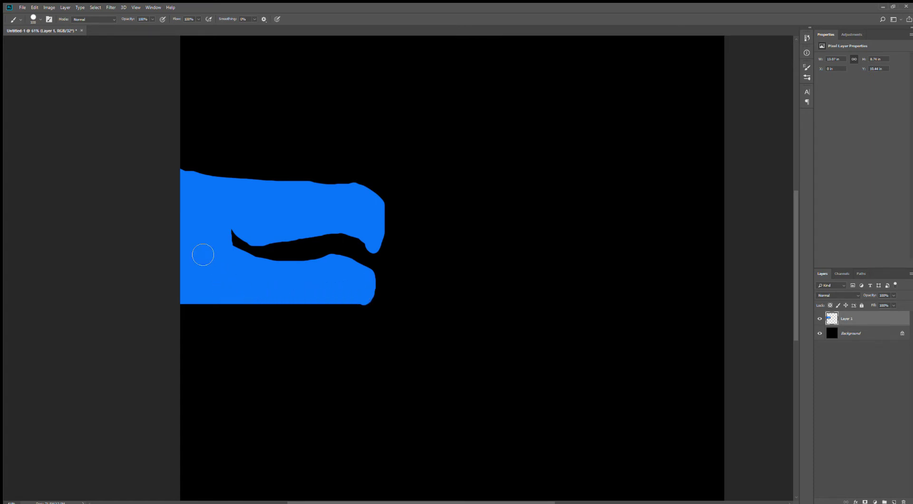
Erase along the upper and lower edges of the mouth to widen the opening and point the upper jaw's tip
scroll(202, 259, up, 2)
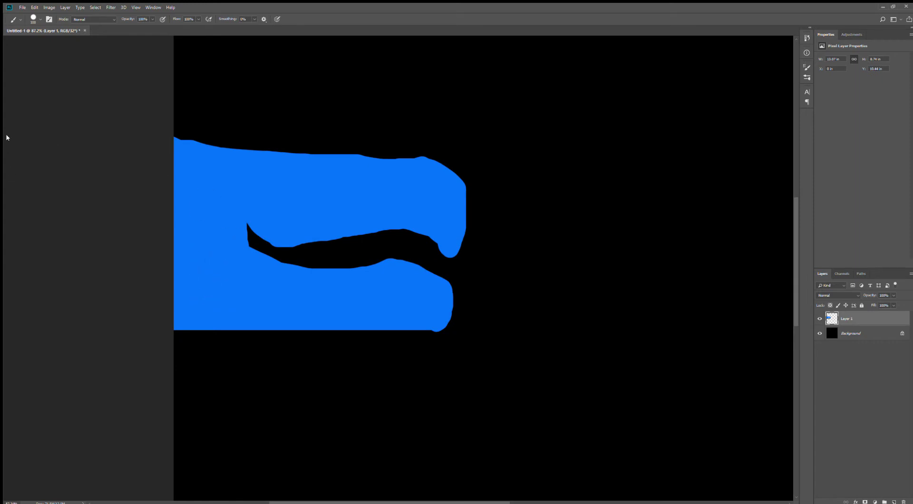
key(e)
scroll(302, 233, up, 5)
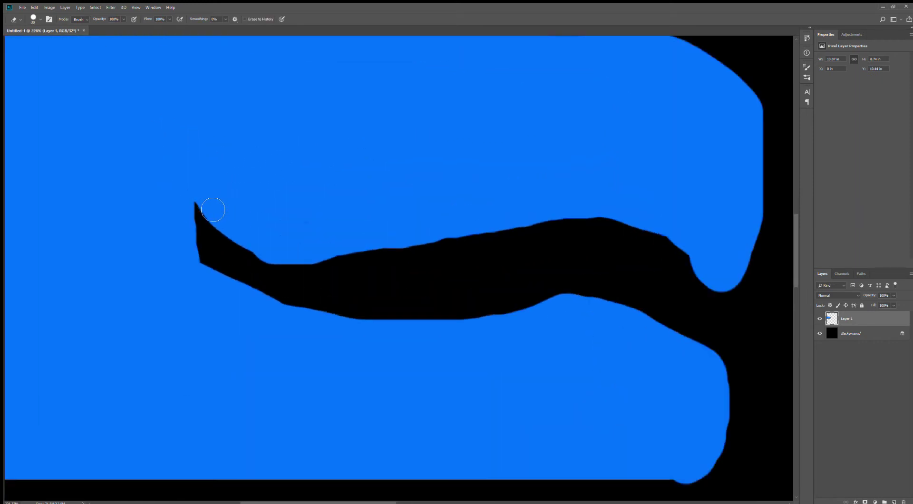
mouse_move(204, 195)
mouse_down()
mouse_move(247, 244)
mouse_move(315, 261)
mouse_move(586, 227)
mouse_move(667, 241)
mouse_move(706, 267)
mouse_move(744, 314)
mouse_move(701, 280)
mouse_move(710, 277)
mouse_up()
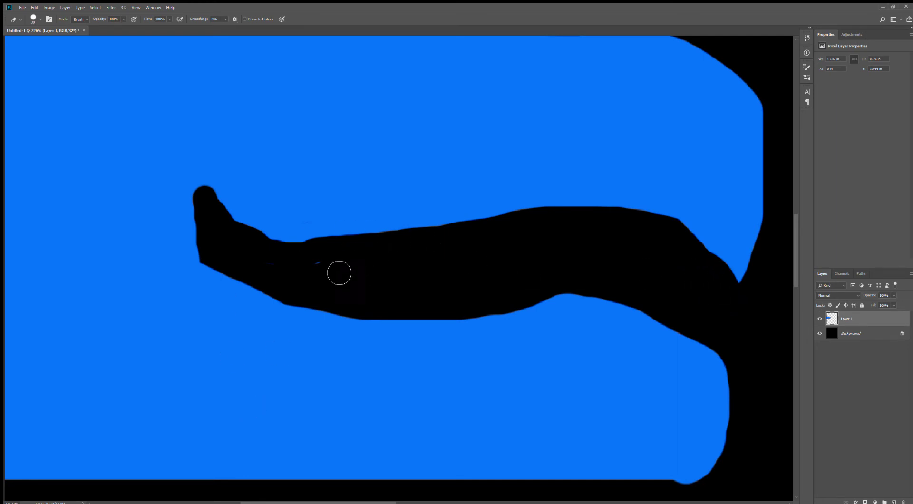
drag(339, 273, 277, 273)
mouse_move(469, 320)
mouse_down()
mouse_move(576, 306)
mouse_move(647, 311)
mouse_up()
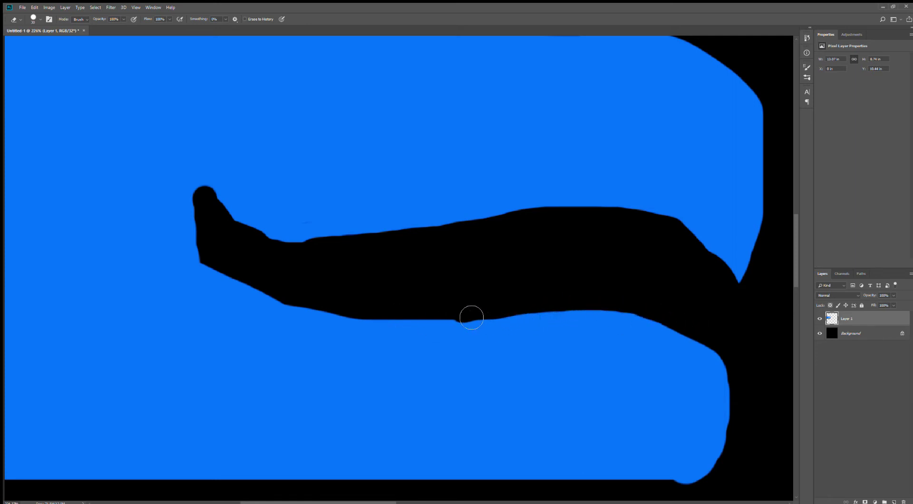
mouse_move(471, 318)
mouse_down()
mouse_move(355, 306)
mouse_move(355, 317)
mouse_move(277, 296)
mouse_move(224, 267)
mouse_move(334, 293)
mouse_up()
scroll(355, 283, down, 5)
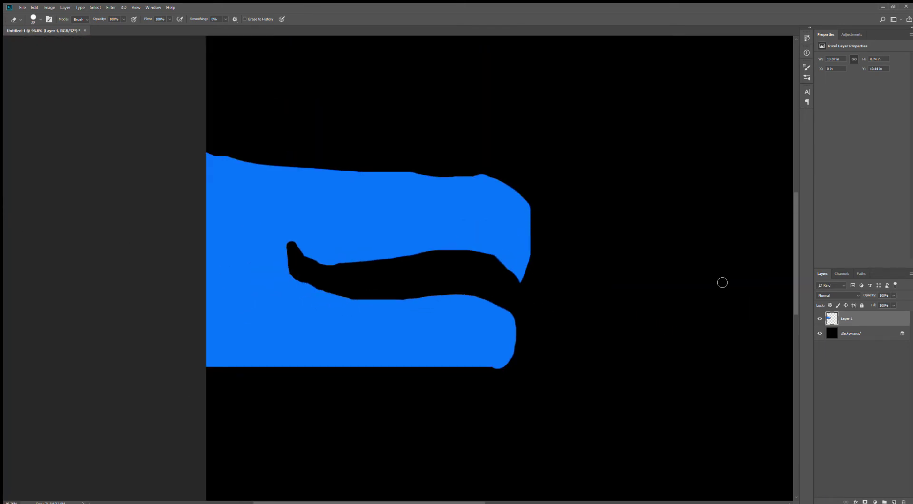
Erase the small bump under the front tip of the lower jaw to even out its bottom edge
scroll(465, 232, up, 2)
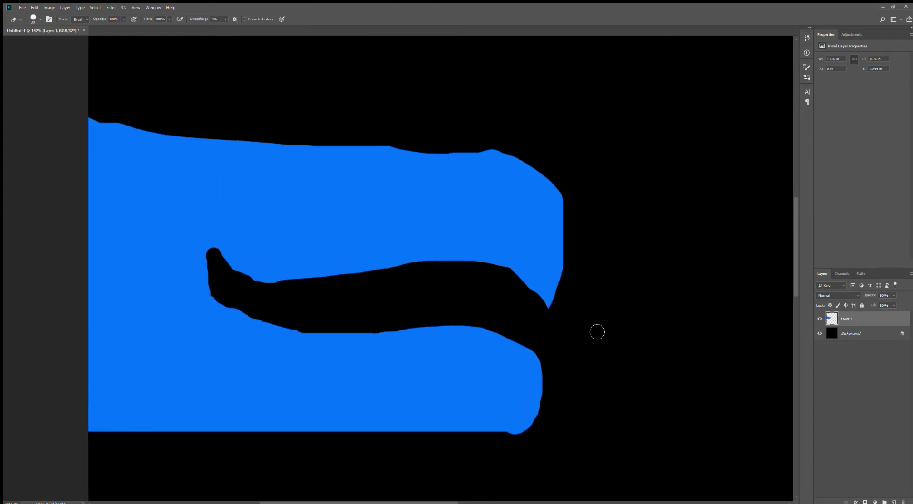
scroll(532, 452, up, 7)
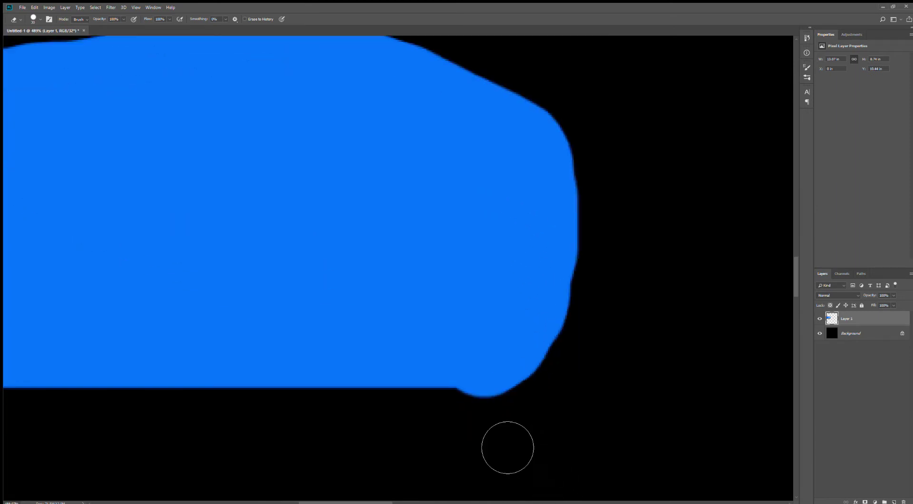
drag(480, 435, 513, 438)
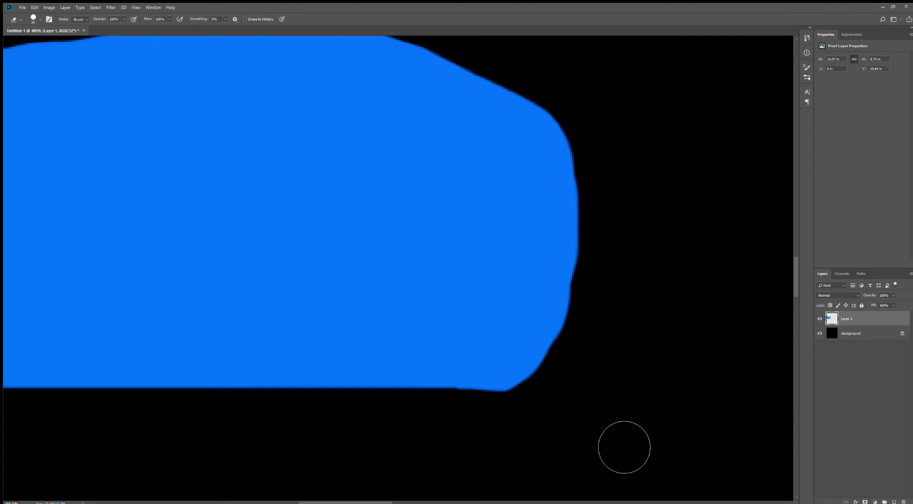
scroll(637, 441, down, 2)
scroll(645, 439, down, 10)
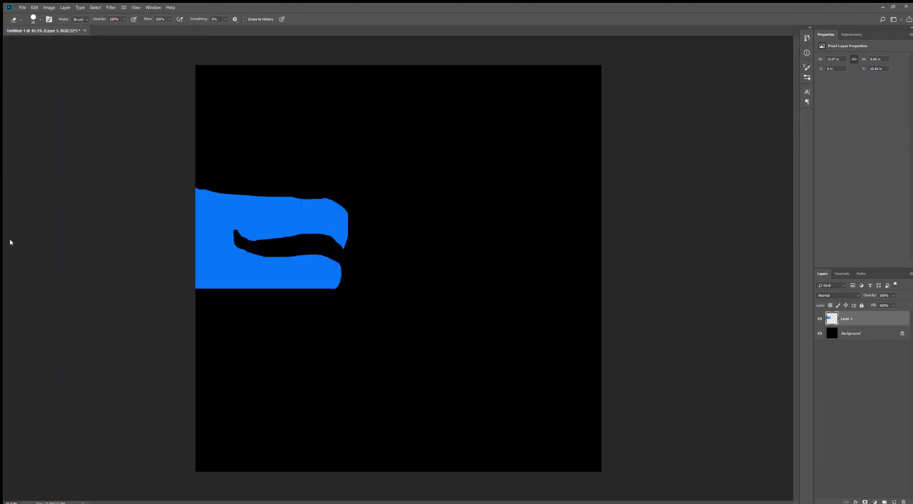
key(b)
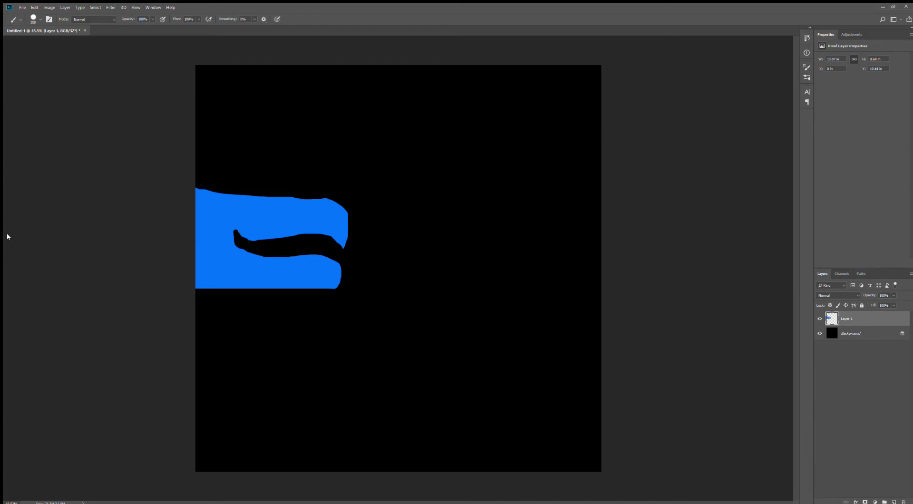
mouse_move(295, 219)
mouse_down()
mouse_move(51, 224)
mouse_move(333, 203)
mouse_up()
key(ctrl+z)
Deselect Layer 1 so that no layer is active
scroll(434, 265, up, 2)
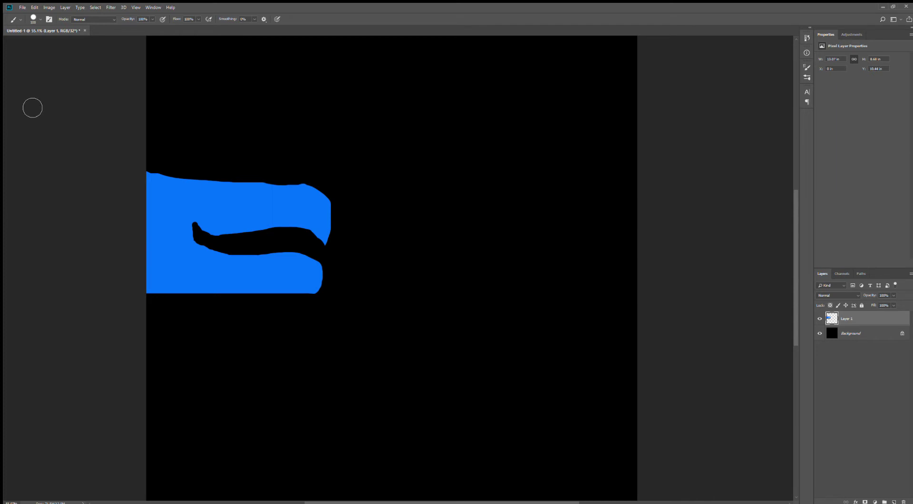
scroll(244, 197, up, 7)
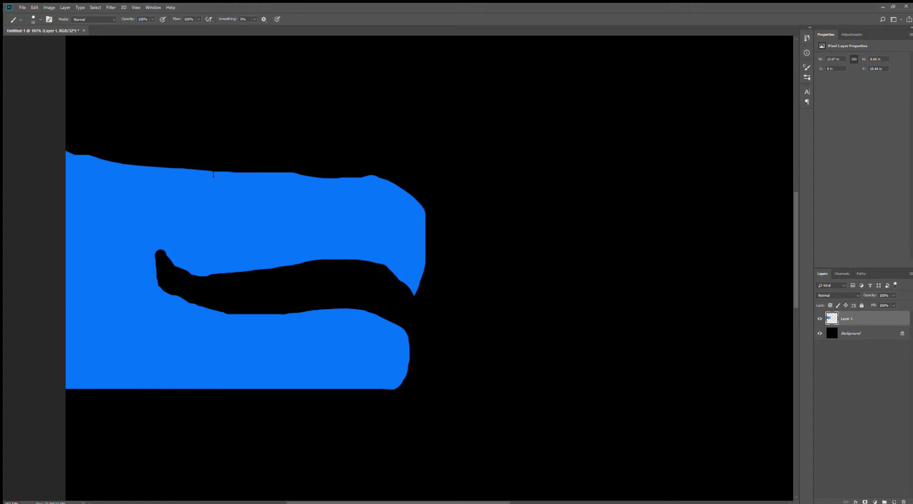
click(890, 391)
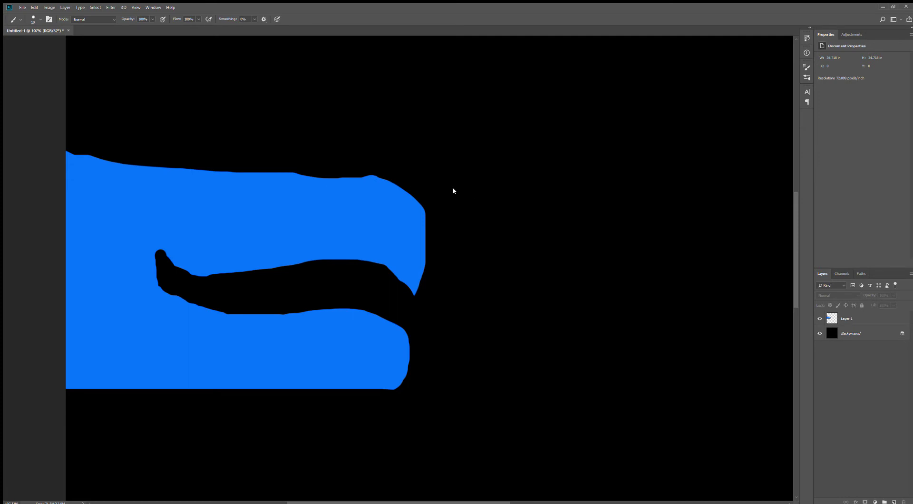
On Layer 1, brush a thin darker blue line from the canvas edge across the upper jaw down to its pointed tip
click(865, 317)
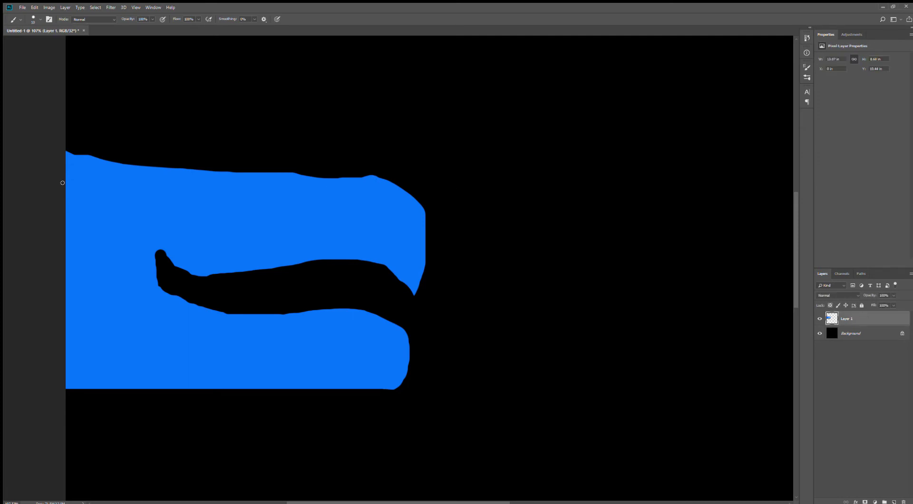
mouse_move(78, 191)
mouse_down()
mouse_move(153, 194)
mouse_move(345, 230)
mouse_up()
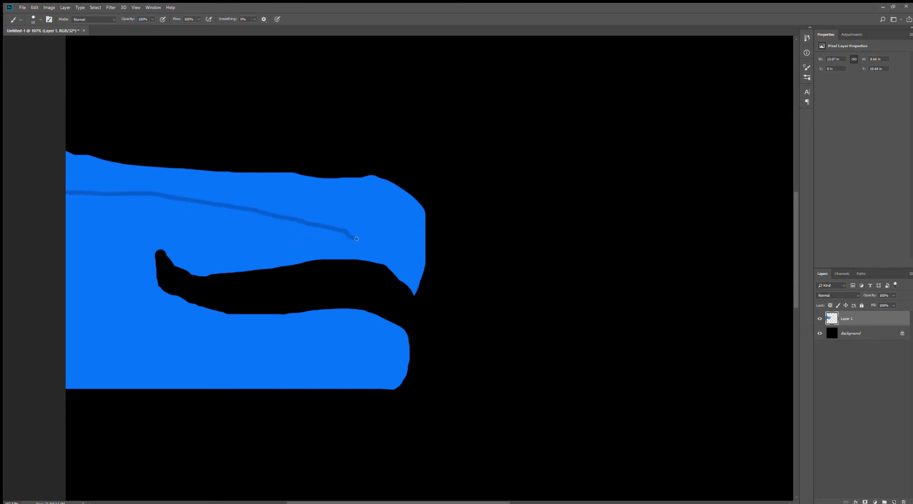
key(ctrl+z)
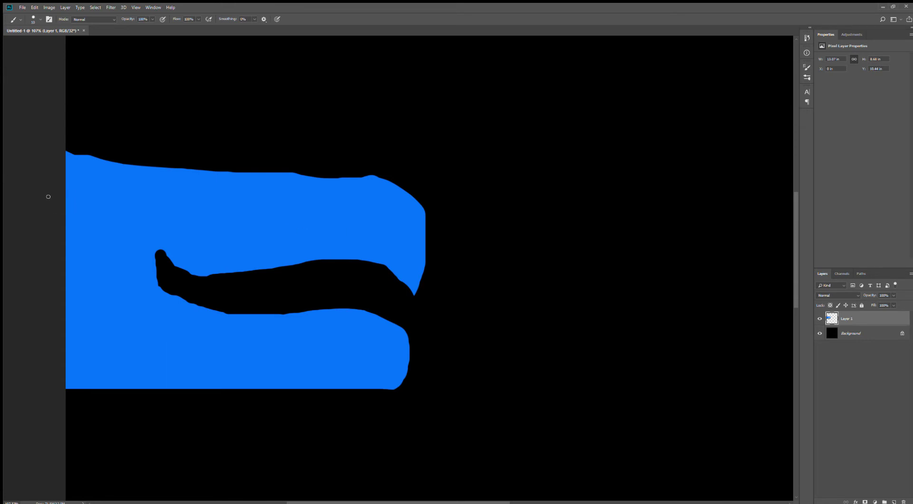
mouse_move(55, 200)
mouse_down()
mouse_move(175, 198)
mouse_move(369, 235)
mouse_up()
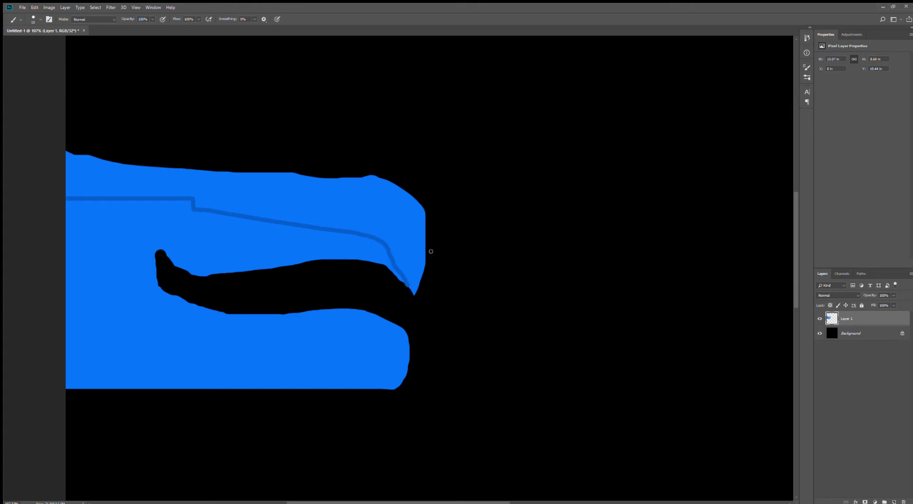
Brush a short diagonal darker blue stroke under the stepped kink to link both parts of the upper jaw line
scroll(450, 218, up, 2)
scroll(442, 243, down, 3)
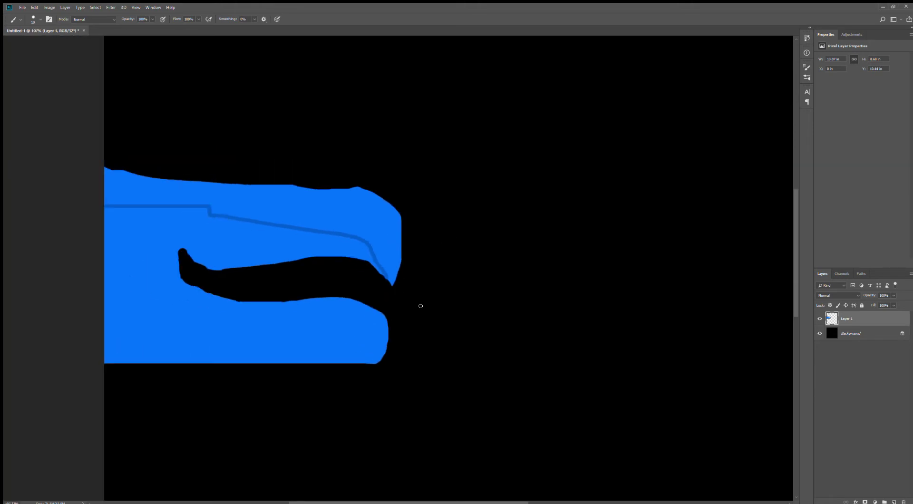
scroll(418, 305, up, 3)
scroll(404, 286, down, 1)
scroll(301, 294, up, 4)
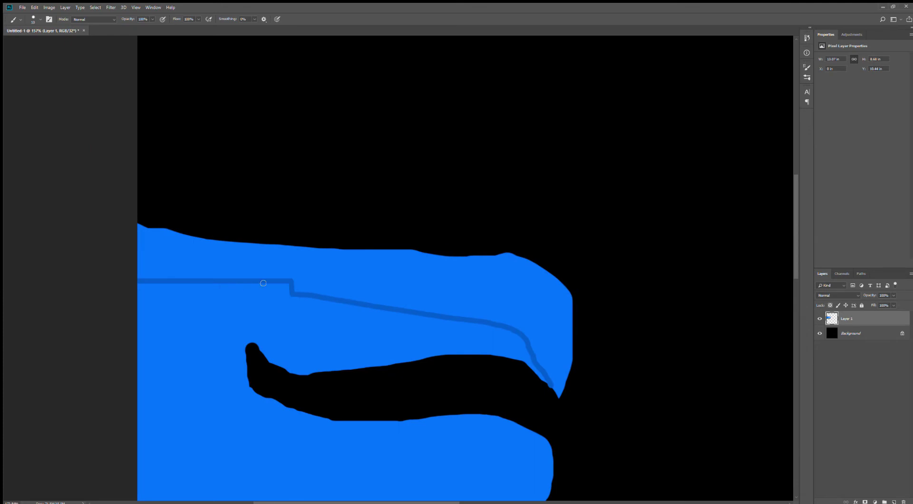
drag(325, 302, 233, 277)
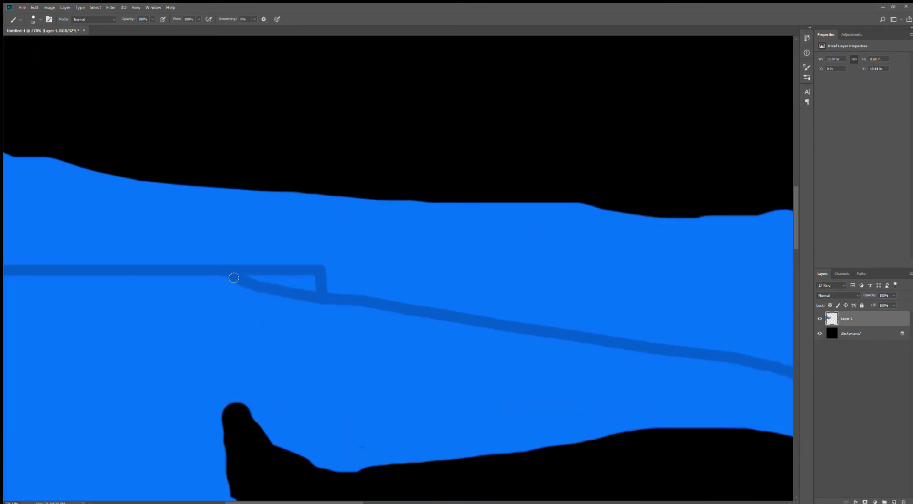
Fill the small triangular gap at the kink of the upper jaw line with the darker blue
key(g)
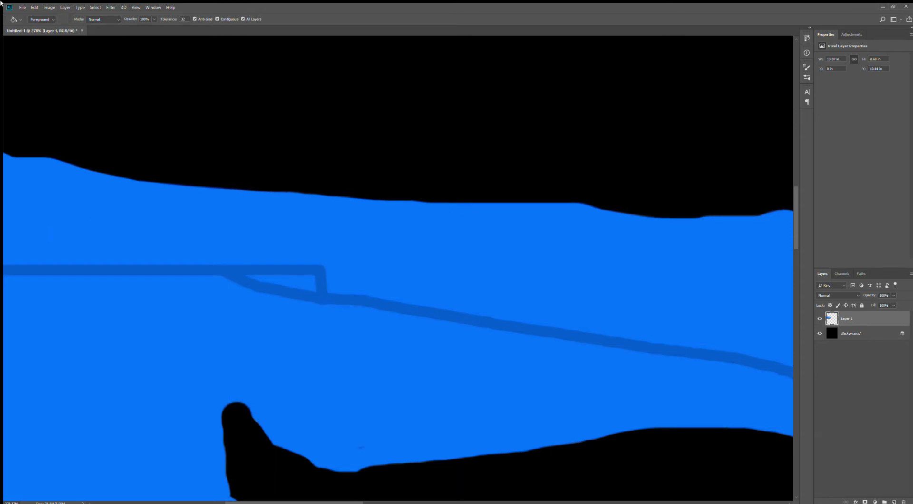
key(ctrl+z)
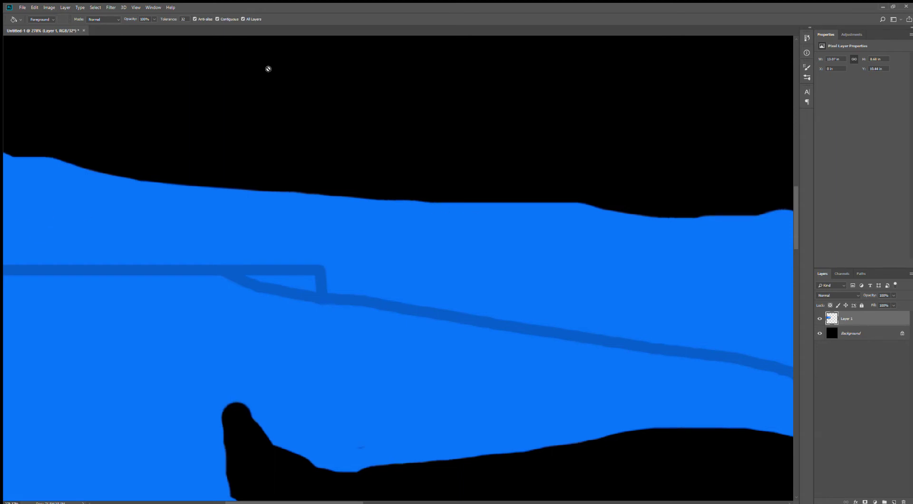
scroll(217, 287, up, 1)
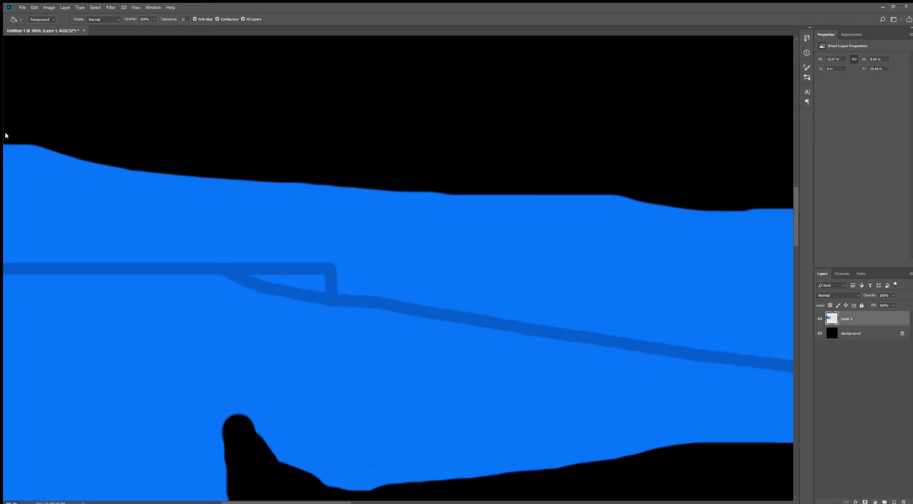
key(b)
scroll(252, 276, up, 3)
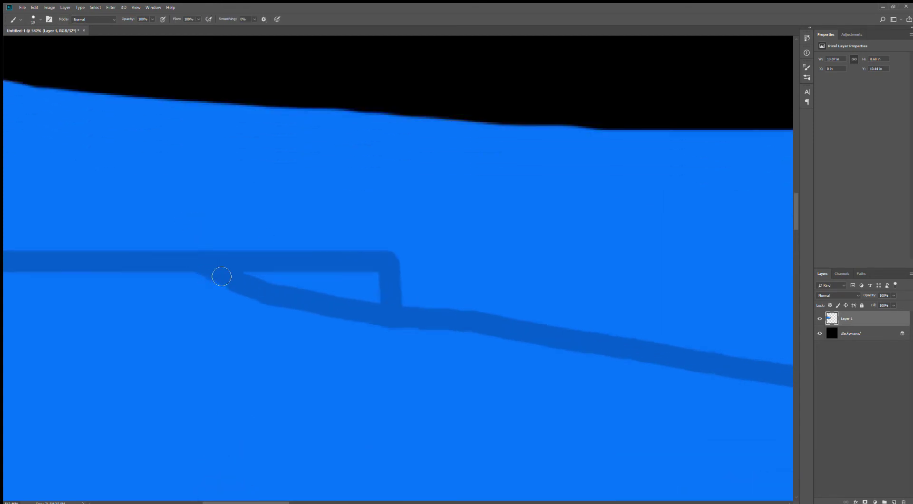
mouse_move(242, 278)
mouse_down()
mouse_move(396, 291)
mouse_move(386, 279)
mouse_move(328, 289)
mouse_move(385, 302)
mouse_move(306, 294)
mouse_up()
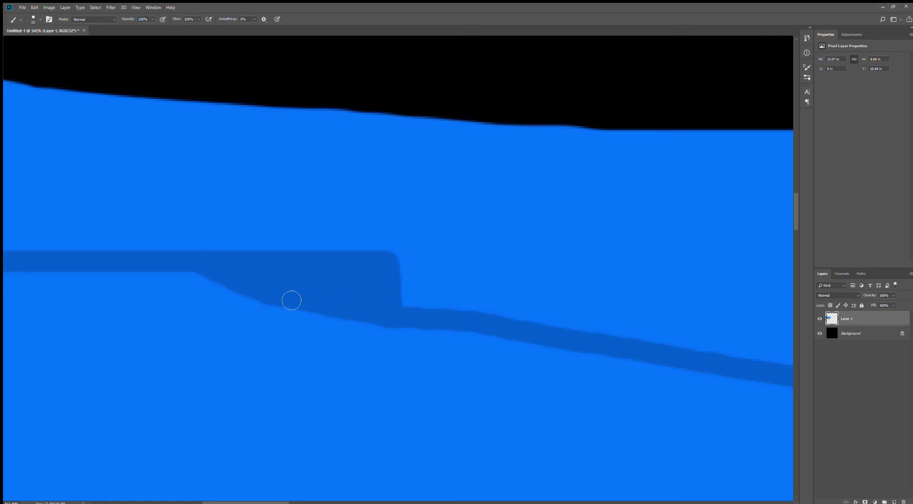
Brush a darker blue outline along the rear part of the head's top edge, starting at the canvas edge
scroll(306, 294, down, 3)
scroll(285, 297, down, 5)
scroll(638, 359, up, 1)
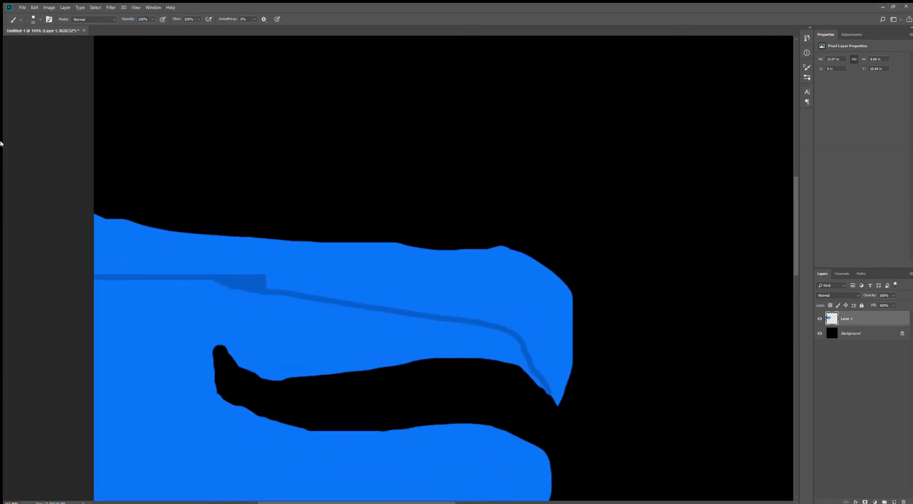
drag(100, 218, 196, 235)
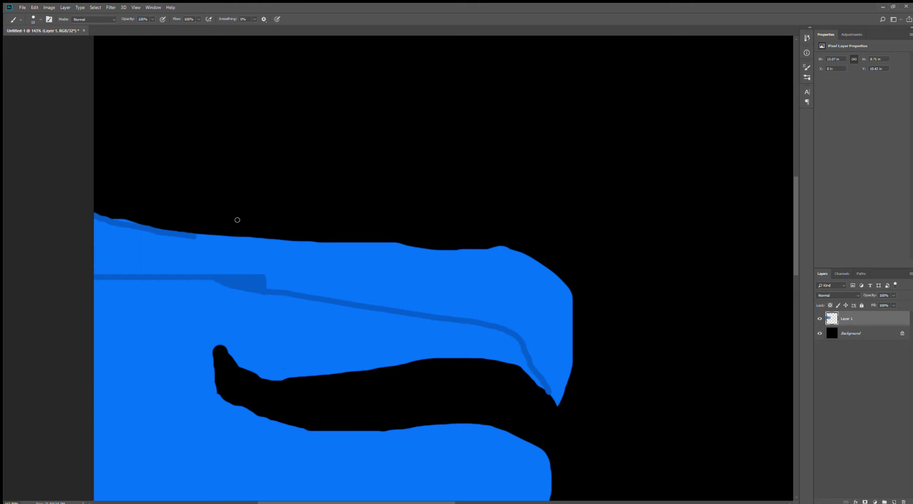
scroll(185, 217, up, 8)
drag(129, 237, 251, 270)
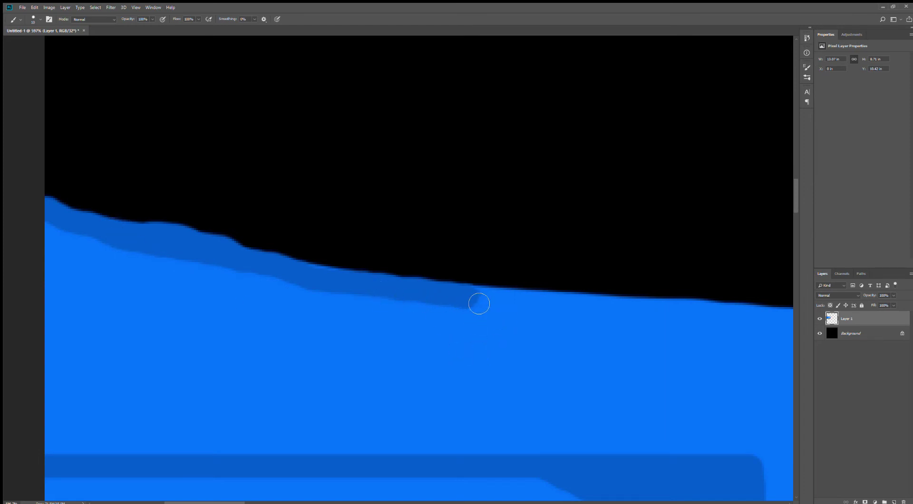
drag(479, 303, 642, 328)
Erase lightly along the mouth side of the upper jaw's pointed tip, beside the end of the darker line
scroll(660, 332, down, 4)
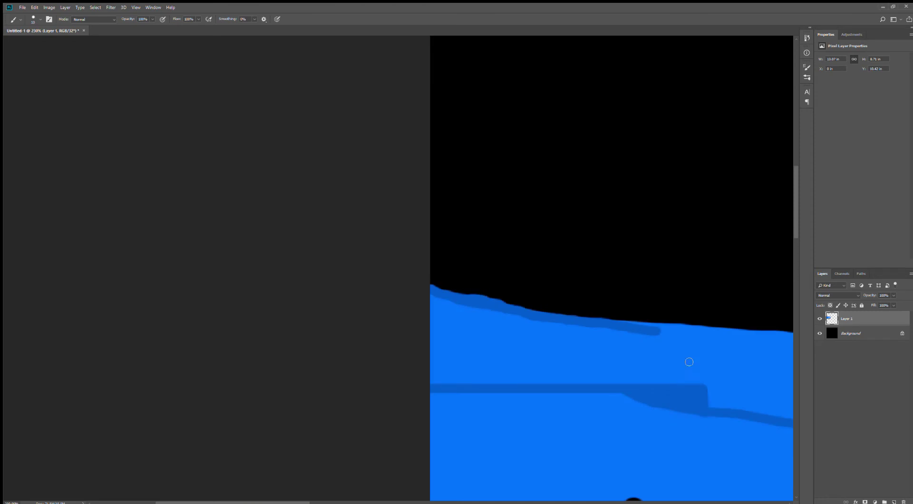
scroll(689, 353, down, 6)
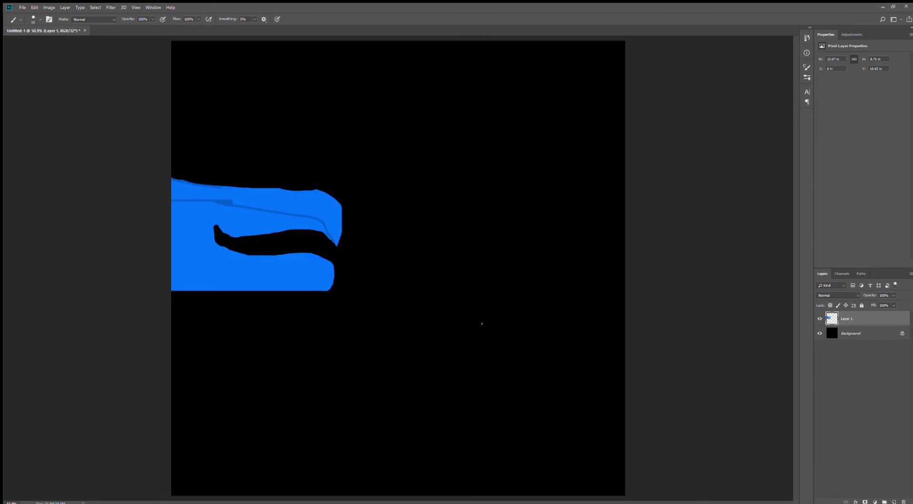
scroll(309, 184, up, 1)
scroll(310, 206, up, 1)
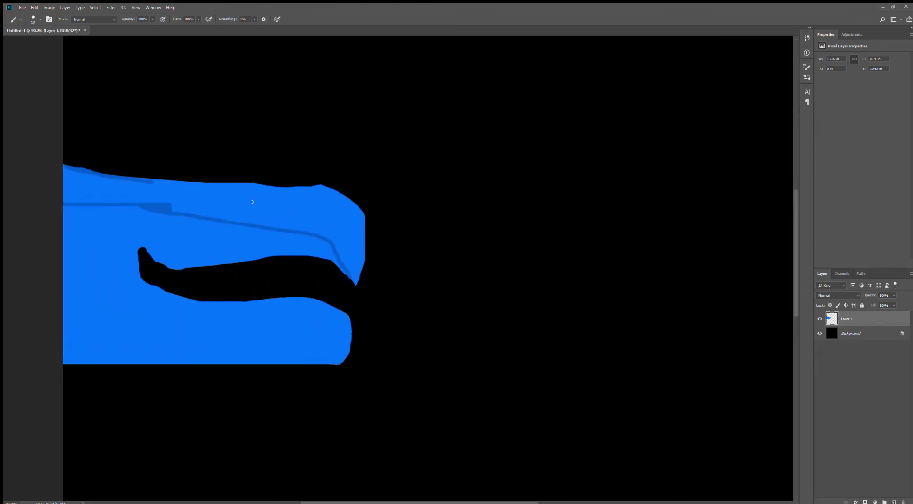
key(e)
scroll(354, 285, up, 6)
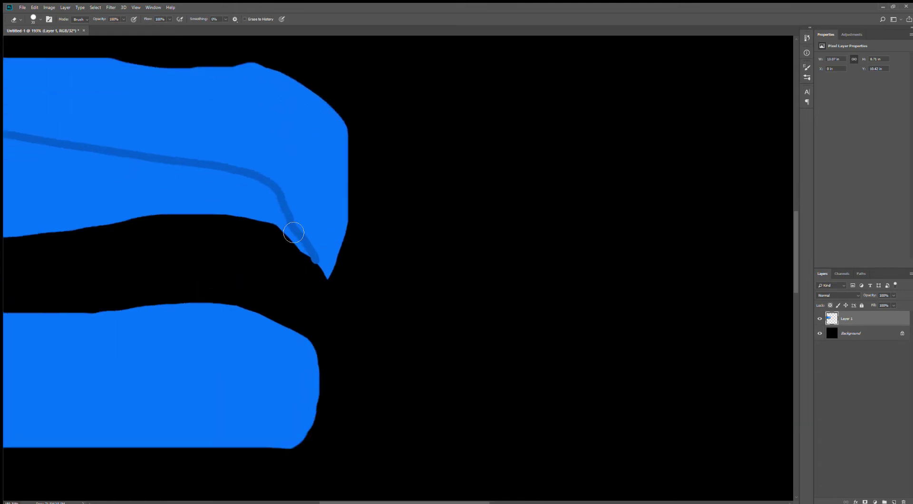
drag(336, 300, 330, 291)
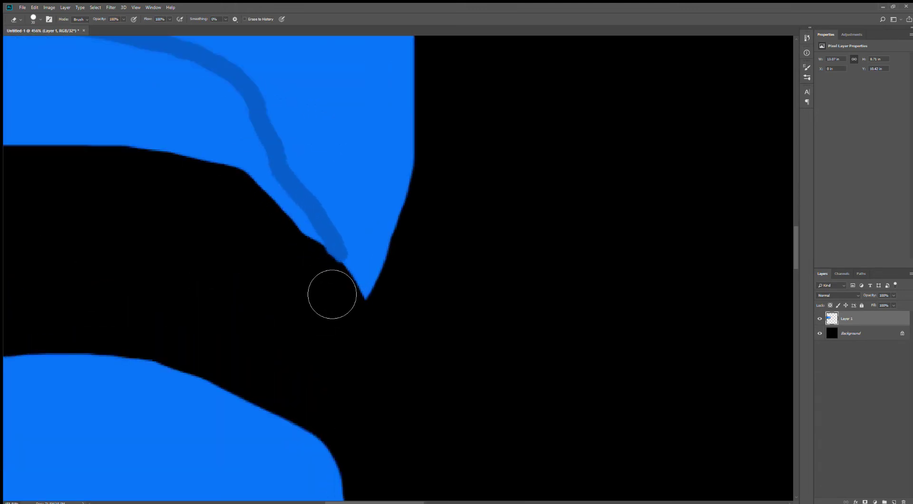
scroll(319, 275, down, 3)
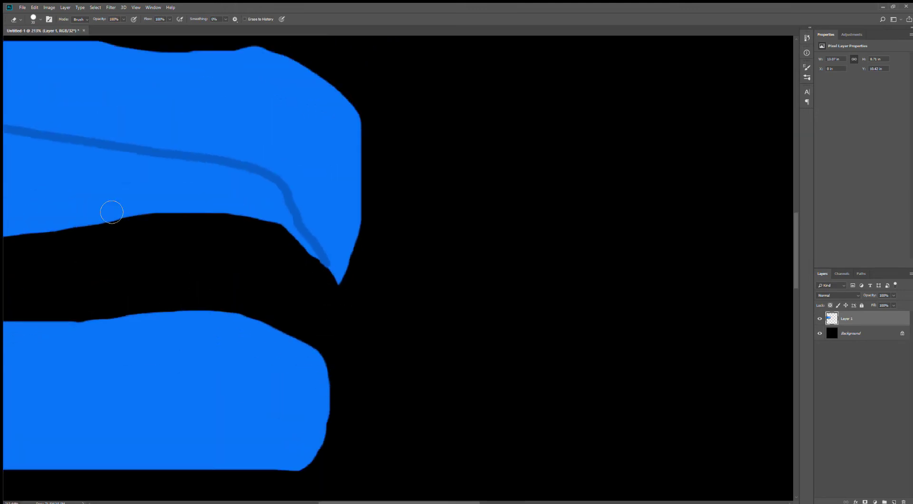
Brush a darker blue outline around the upper jaw's pointed tip and up the lower part of its front edge
key(b)
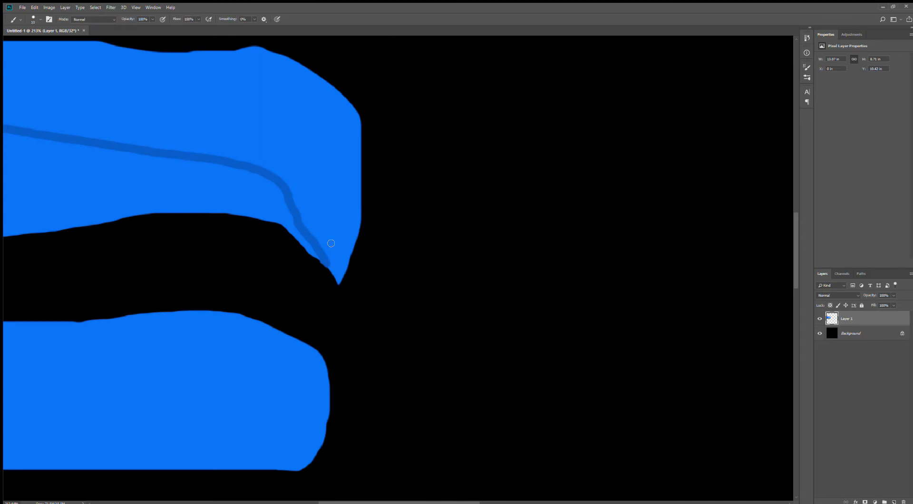
scroll(331, 243, up, 5)
mouse_move(338, 281)
mouse_down()
mouse_move(359, 326)
mouse_move(398, 235)
mouse_move(410, 178)
mouse_move(407, 44)
mouse_up()
scroll(401, 67, down, 1)
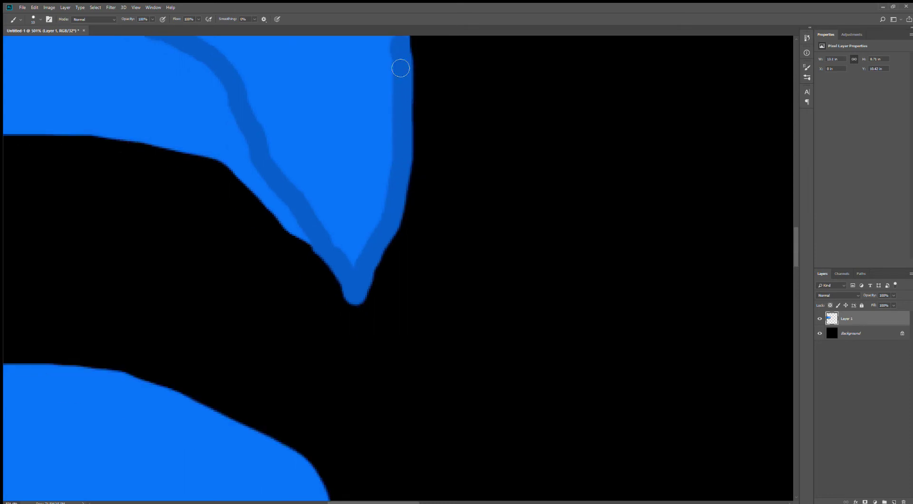
scroll(400, 68, down, 10)
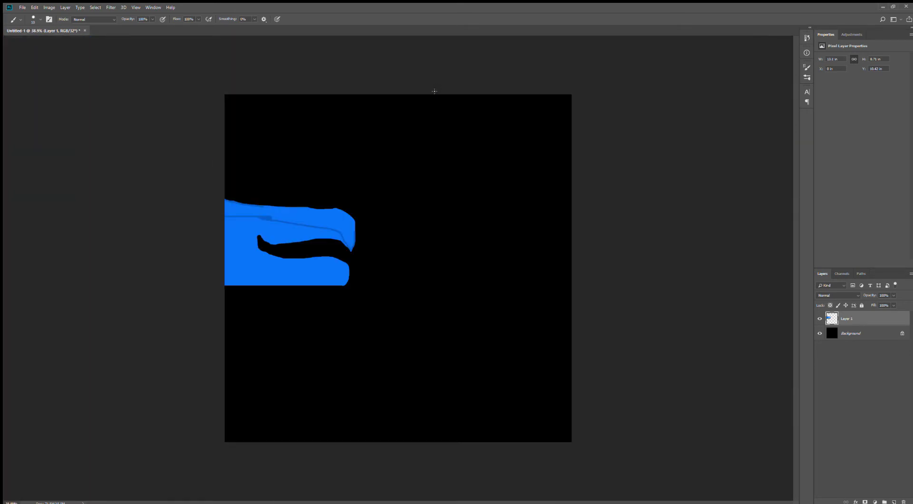
Continue the darker blue outline up the snout's front, around its curve and back along the front part of the top edge
scroll(362, 186, up, 8)
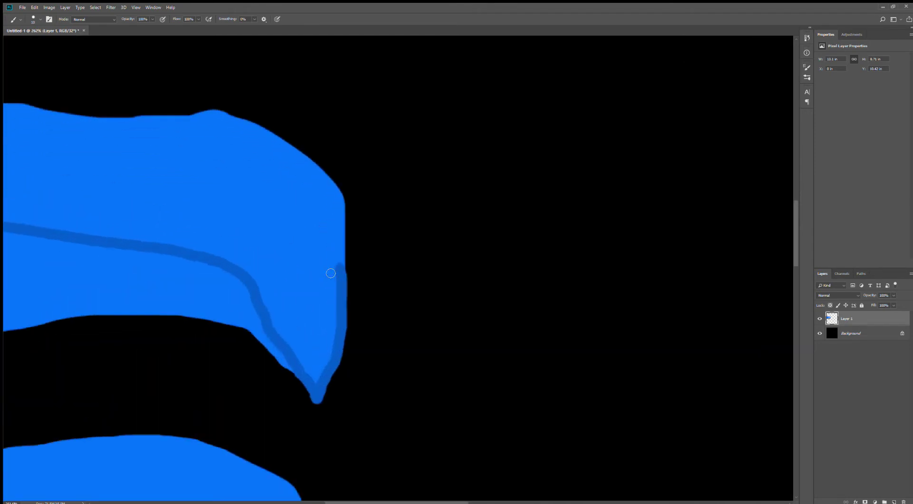
mouse_move(341, 270)
mouse_down()
mouse_move(349, 229)
mouse_move(329, 177)
mouse_up()
mouse_move(309, 158)
mouse_down()
mouse_move(208, 113)
mouse_move(64, 118)
mouse_move(24, 110)
mouse_up()
scroll(8, 101, down, 10)
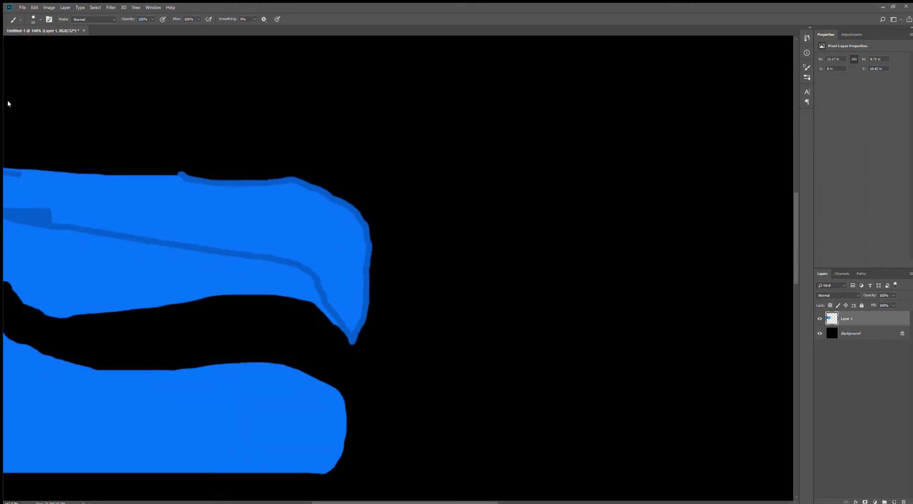
Brush the darker blue outline along the unpainted middle stretch of the head's top edge
scroll(184, 137, up, 10)
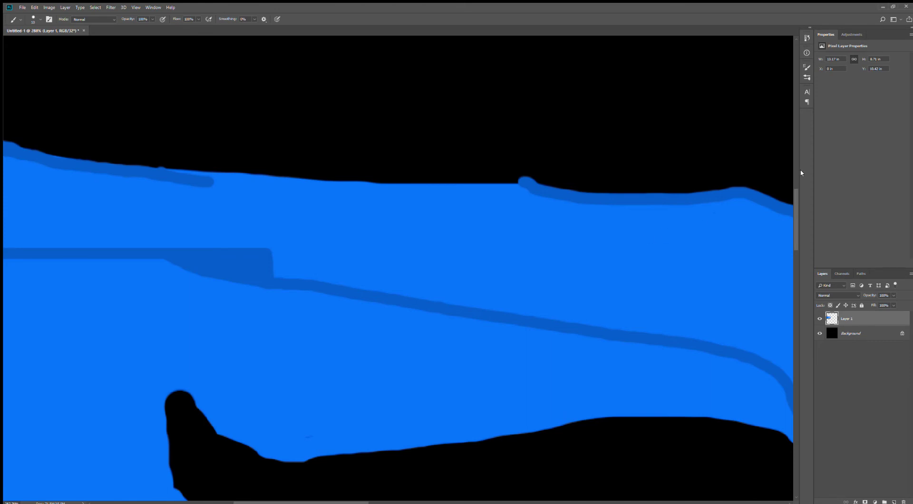
scroll(689, 191, up, 3)
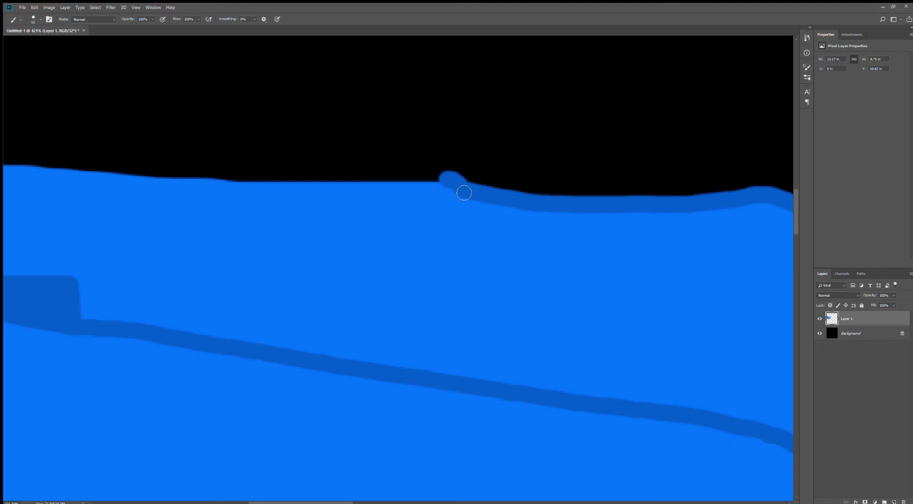
drag(421, 194, 6, 175)
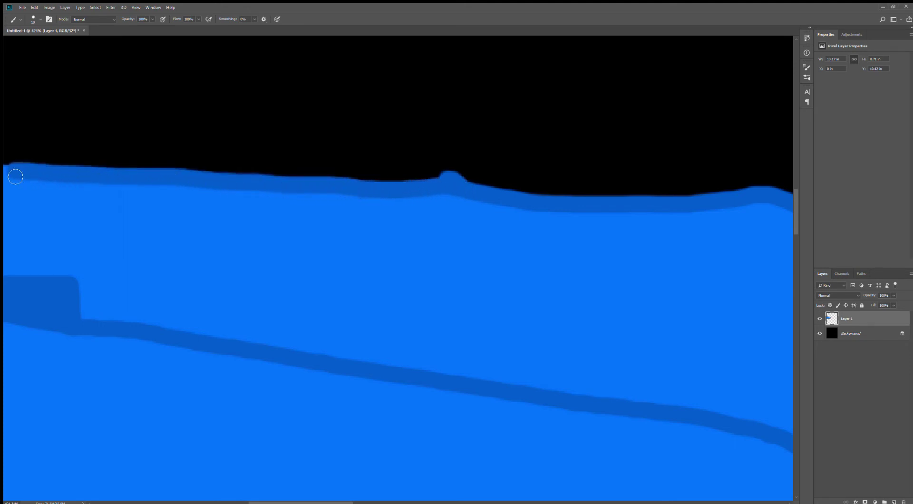
scroll(231, 217, down, 6)
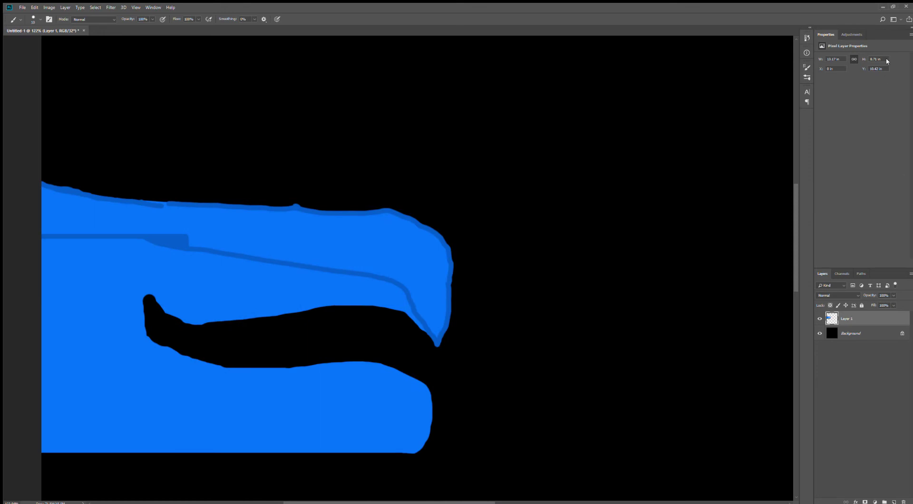
Brush over the small remaining gap in the top edge outline to join its rear and middle parts
scroll(204, 171, up, 6)
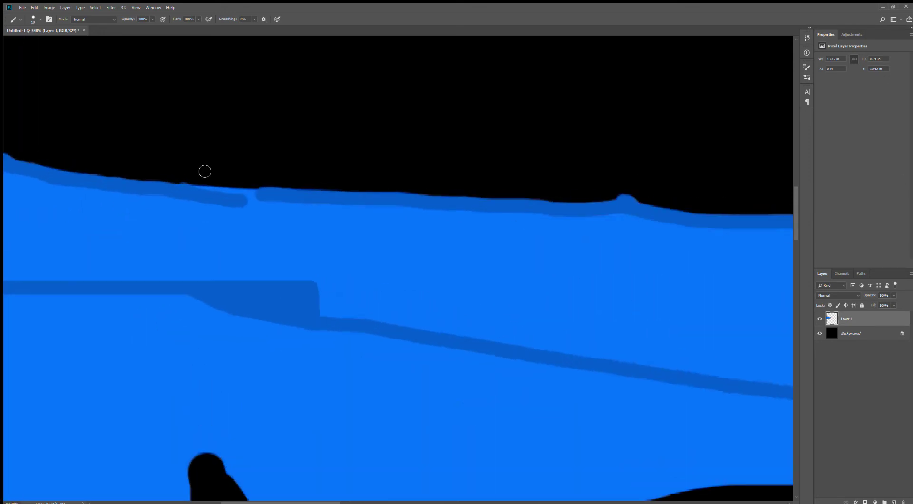
mouse_move(194, 198)
mouse_down()
mouse_move(303, 201)
mouse_move(214, 209)
mouse_up()
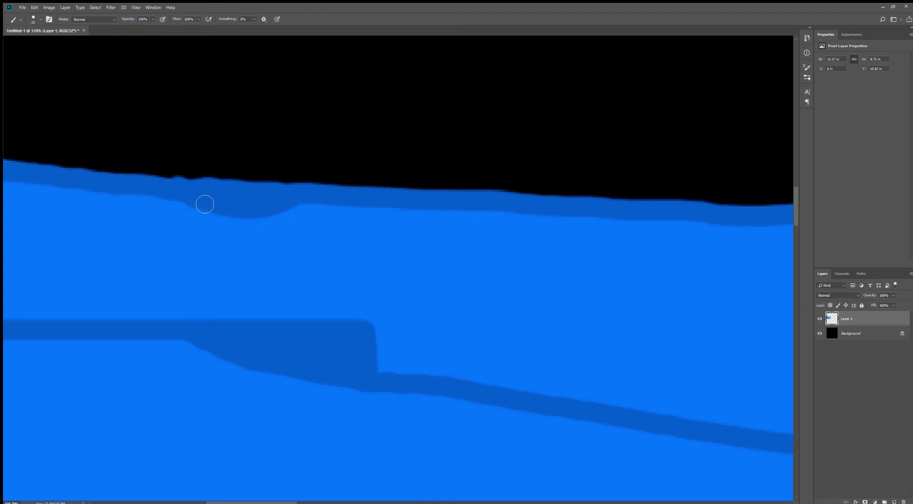
scroll(204, 205, down, 8)
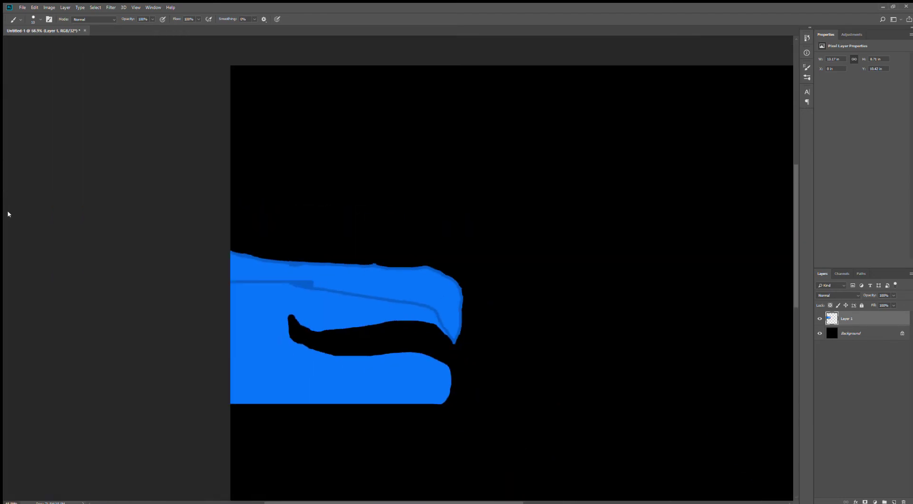
Erase around the rounded end of the upper jaw's outline to sharpen it into a point
key(e)
scroll(493, 371, up, 6)
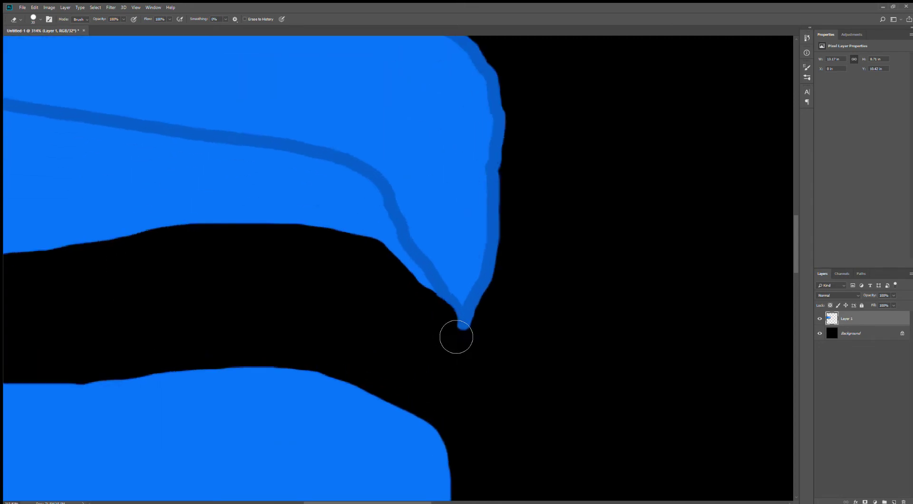
drag(517, 297, 487, 351)
scroll(460, 374, down, 6)
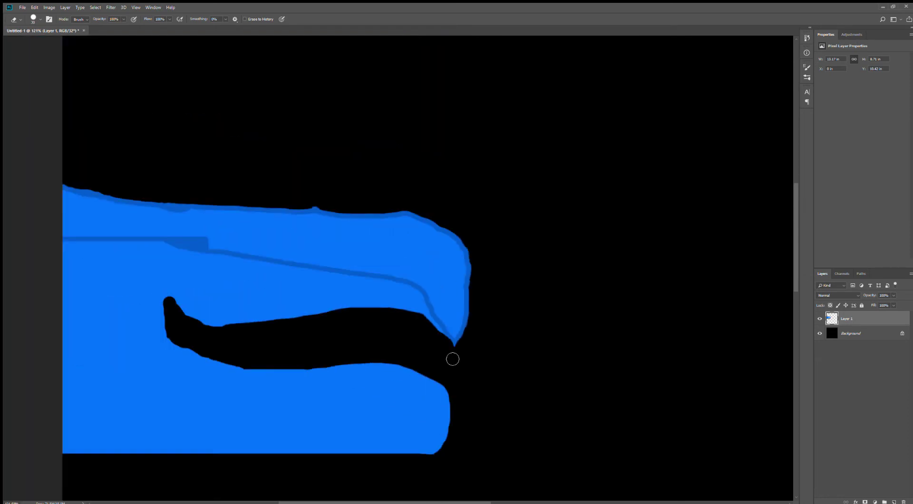
Erase the bumps along the outer side of the head's top outline to smooth it
scroll(189, 157, up, 7)
drag(508, 302, 618, 326)
scroll(291, 230, down, 3)
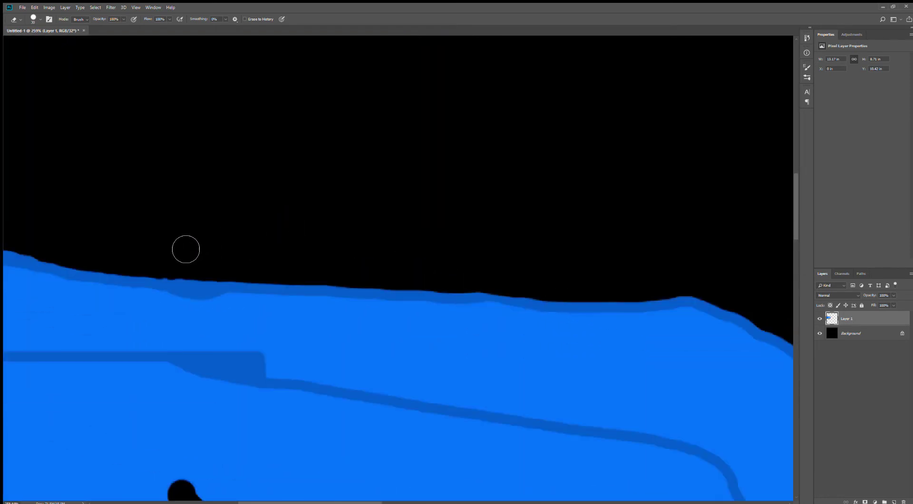
scroll(204, 265, down, 3)
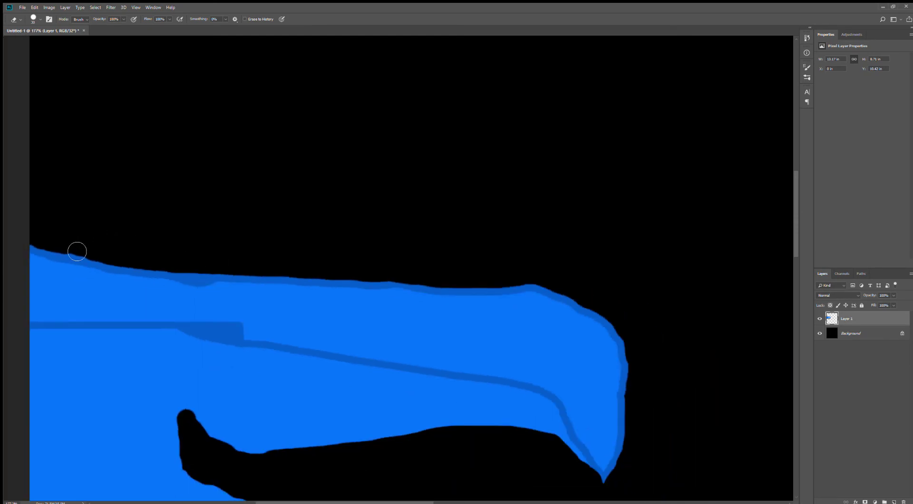
scroll(621, 245, down, 3)
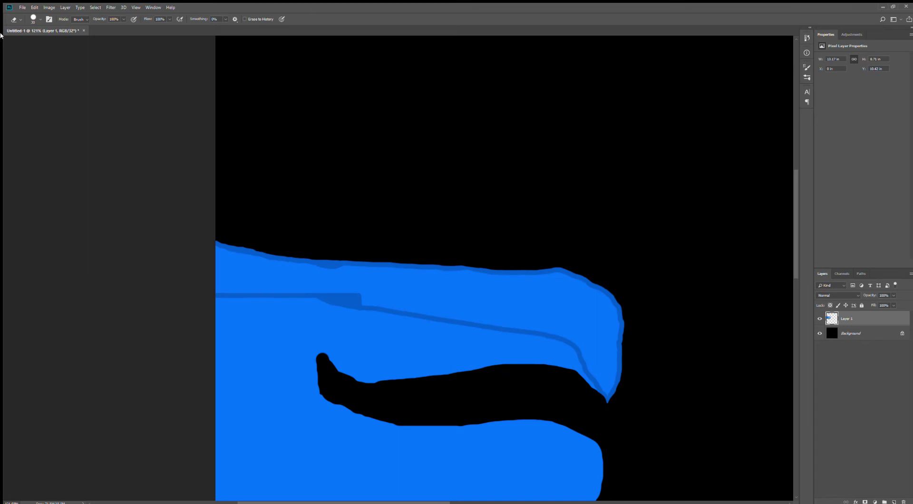
Brush darker blue over the front and middle of the upper jaw between the top outline and the inner detail line
key(b)
scroll(604, 328, up, 3)
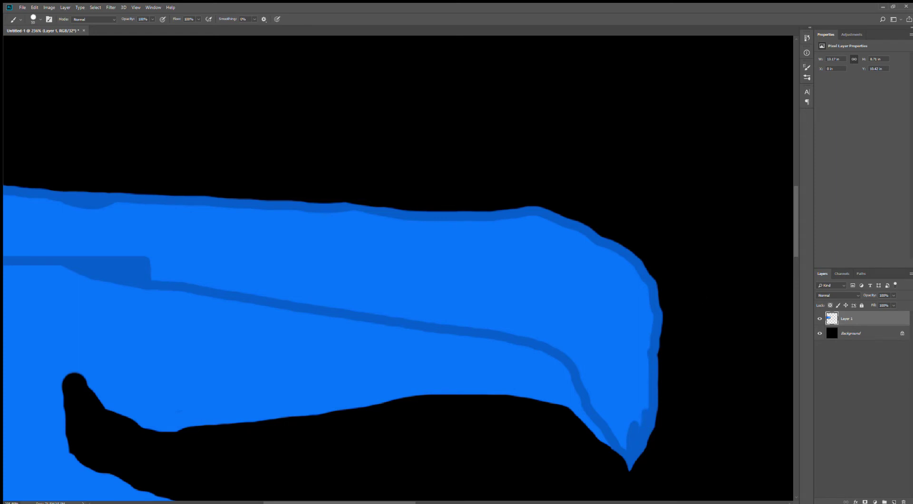
mouse_move(430, 252)
mouse_down()
mouse_move(536, 314)
mouse_move(459, 278)
mouse_move(466, 254)
mouse_move(385, 254)
mouse_move(557, 250)
mouse_move(644, 296)
mouse_move(646, 433)
mouse_move(624, 420)
mouse_move(614, 394)
mouse_move(627, 368)
mouse_move(616, 310)
mouse_move(533, 277)
mouse_move(518, 282)
mouse_move(509, 333)
mouse_move(558, 334)
mouse_move(601, 361)
mouse_move(586, 325)
mouse_move(566, 318)
mouse_move(551, 339)
mouse_move(400, 309)
mouse_move(437, 289)
mouse_move(370, 264)
mouse_move(364, 295)
mouse_move(389, 311)
mouse_move(403, 309)
mouse_move(383, 240)
mouse_move(16, 230)
mouse_move(62, 262)
mouse_move(351, 277)
mouse_move(184, 280)
mouse_move(381, 305)
mouse_move(255, 288)
mouse_move(345, 304)
mouse_up()
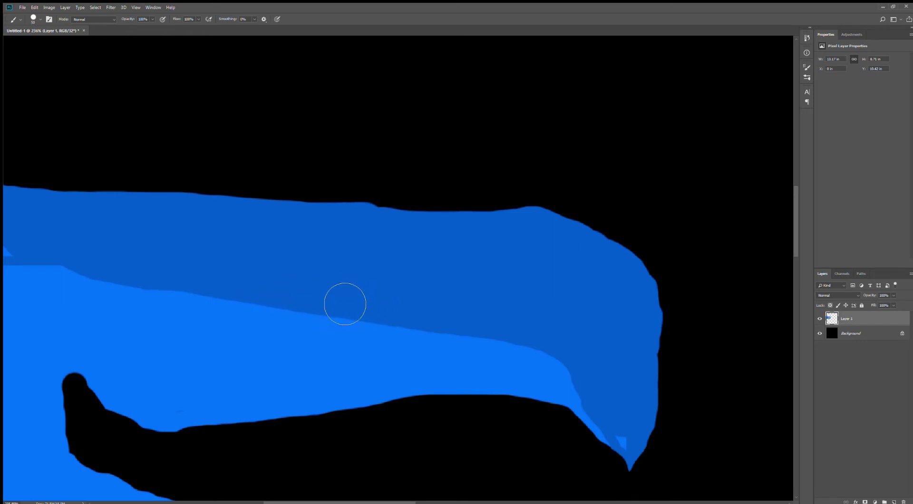
scroll(335, 294, down, 3)
scroll(292, 266, down, 2)
scroll(159, 233, up, 4)
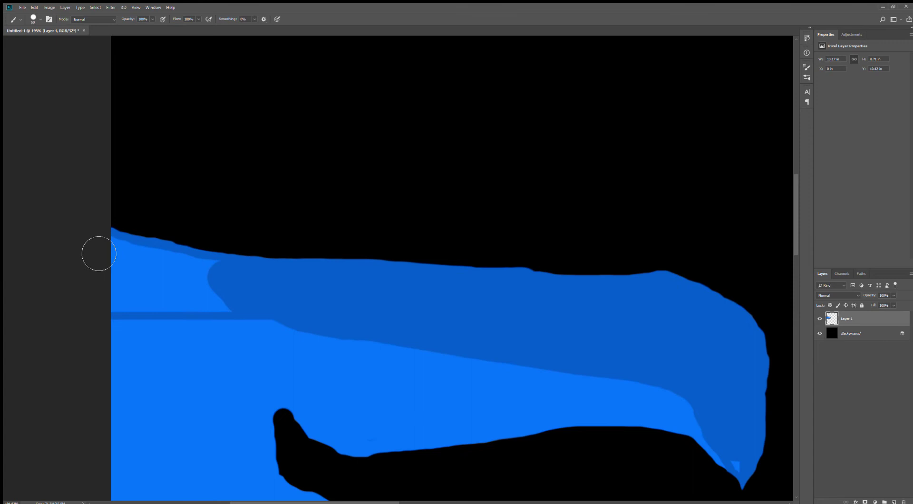
Fill the rear part of the upper band with darker blue up to the canvas edge, keeping within the head's top edge
mouse_move(120, 258)
mouse_down()
mouse_move(206, 292)
mouse_move(228, 287)
mouse_move(193, 277)
mouse_move(122, 292)
mouse_move(113, 307)
mouse_move(170, 309)
mouse_up()
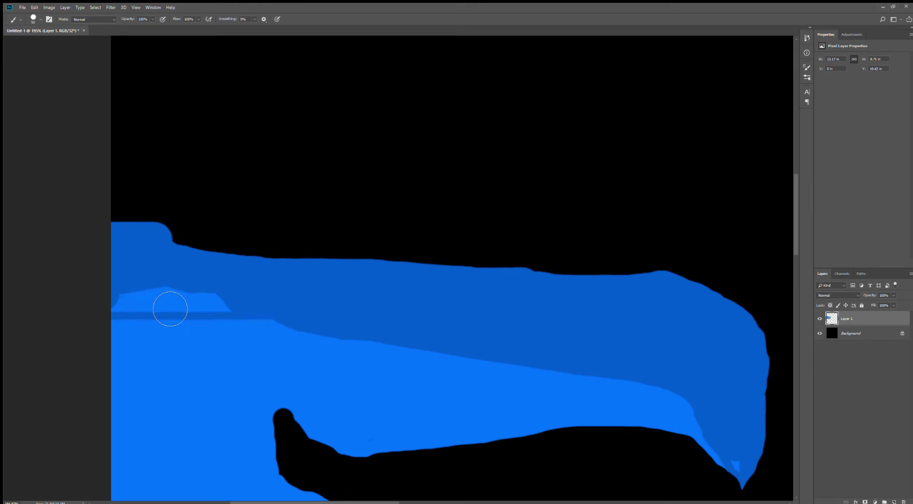
key(ctrl+z)
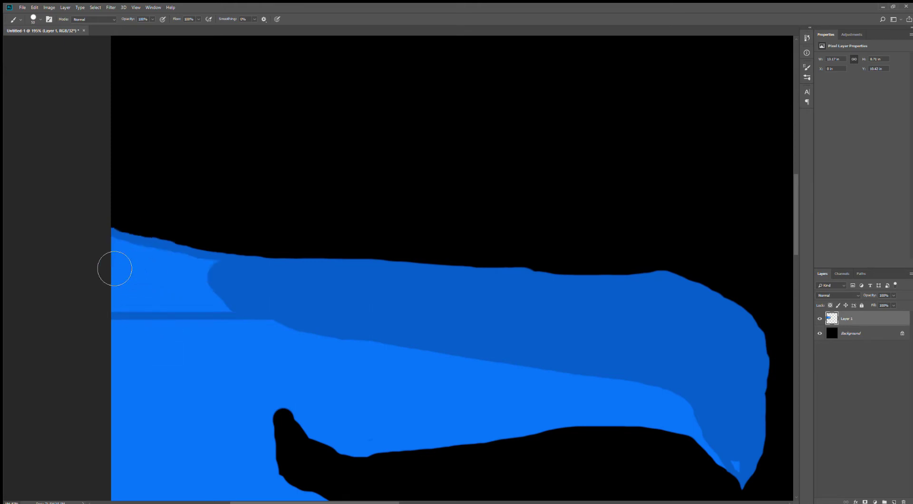
mouse_move(121, 265)
mouse_down()
mouse_move(146, 280)
mouse_move(234, 292)
mouse_move(125, 265)
mouse_up()
mouse_move(108, 301)
mouse_down()
mouse_move(256, 308)
mouse_move(113, 310)
mouse_move(216, 315)
mouse_up()
scroll(215, 315, down, 6)
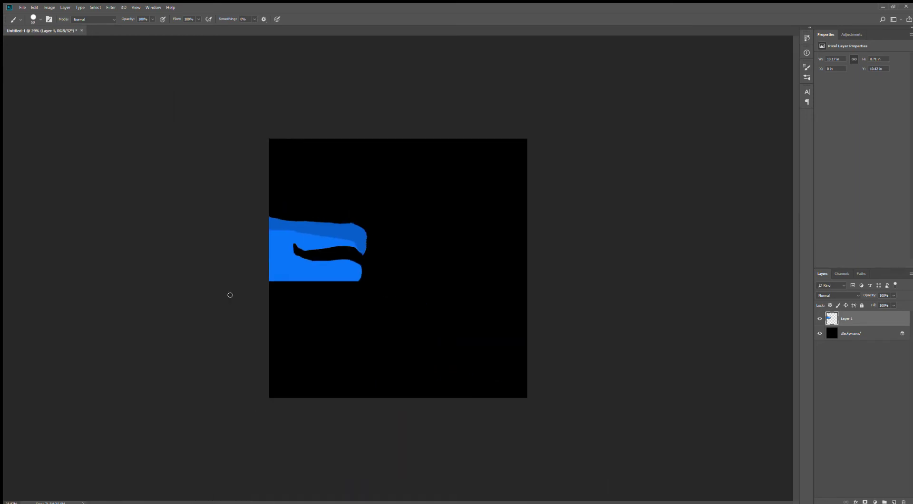
Cover the small light-blue gap near the upper jaw's pointed tip with darker blue
scroll(378, 239, up, 6)
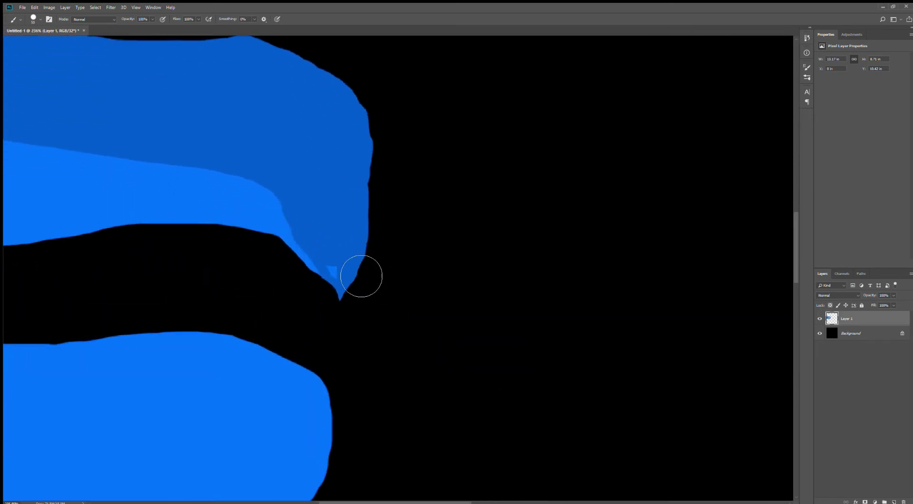
scroll(412, 212, down, 8)
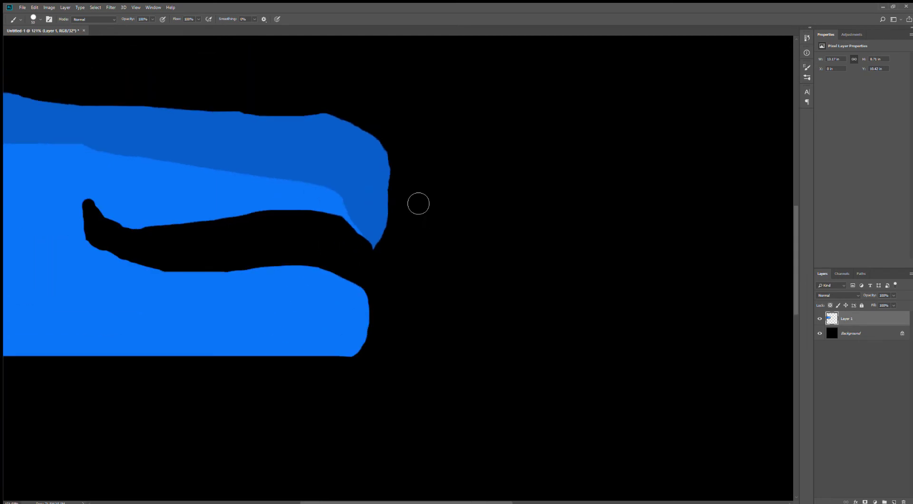
scroll(447, 219, down, 2)
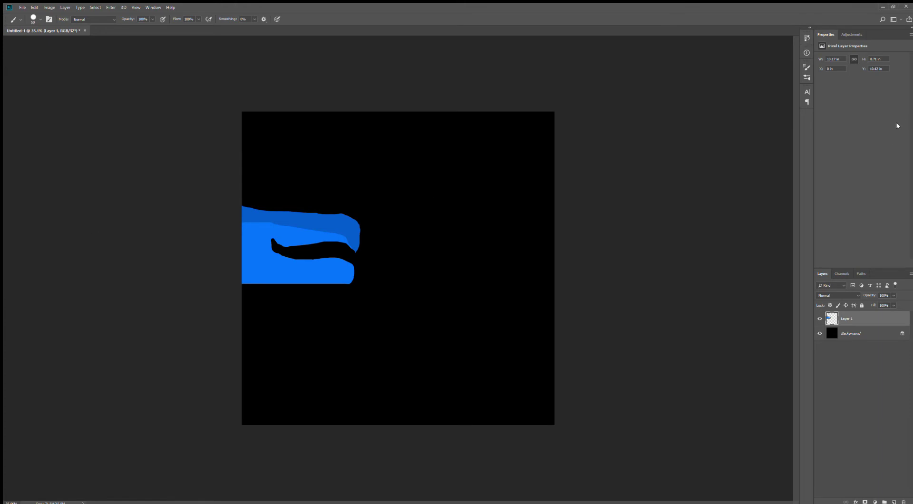
Paint two short light-blue strands slanting down and backward from the underside of the lower jaw's front end
scroll(336, 295, up, 8)
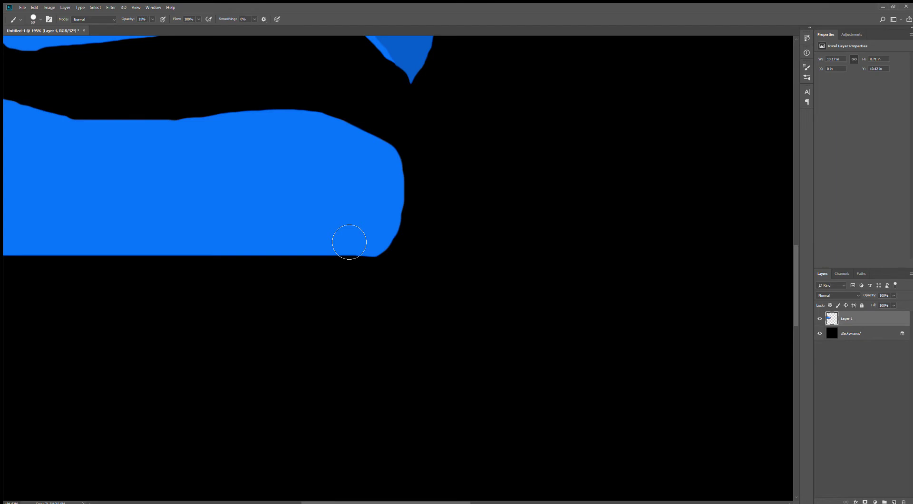
drag(346, 228, 348, 276)
key(ctrl+z)
drag(337, 257, 289, 288)
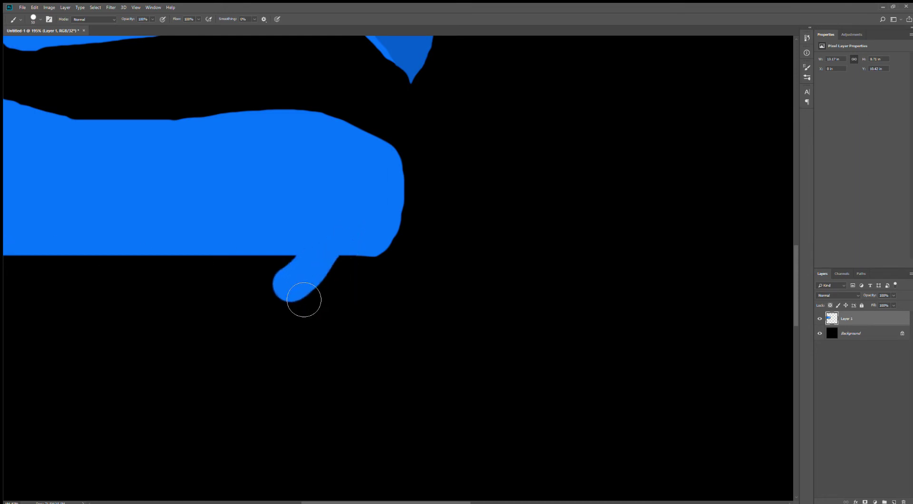
drag(375, 259, 350, 320)
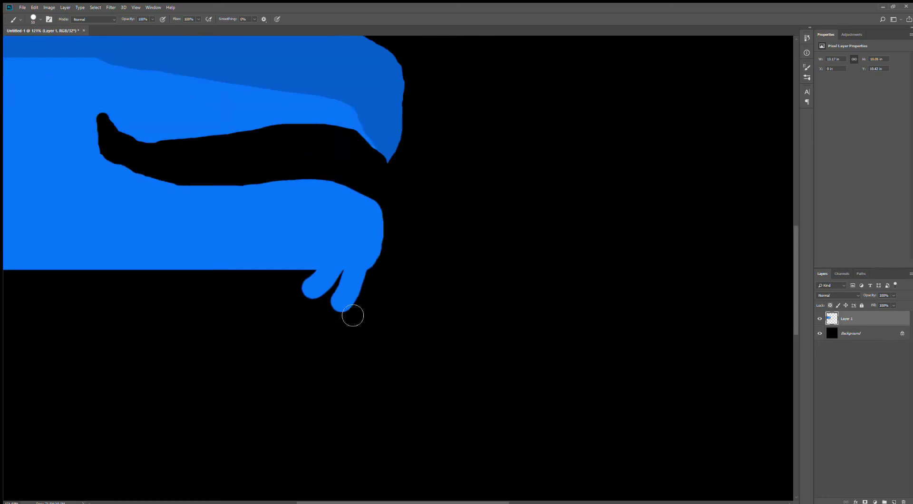
scroll(352, 315, down, 6)
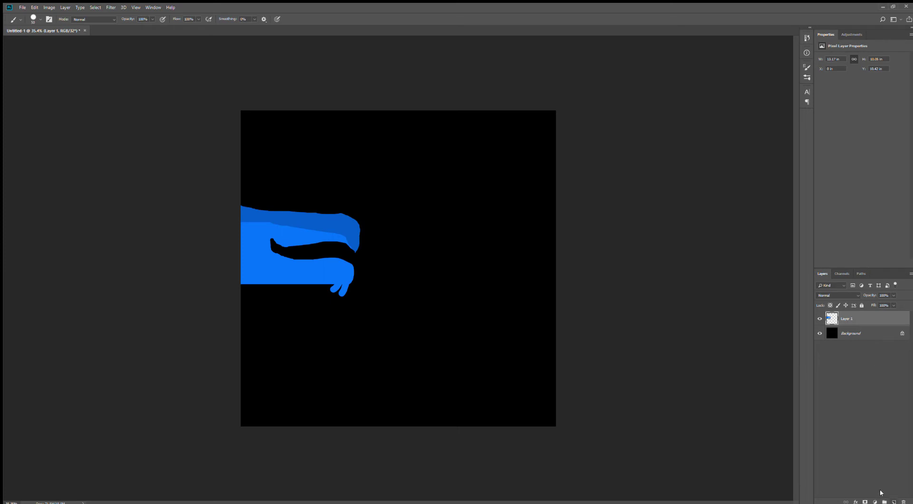
Add a new layer beneath the head layer and brush a curved off-white tooth on it in front of the snout
click(894, 501)
drag(865, 319, 866, 340)
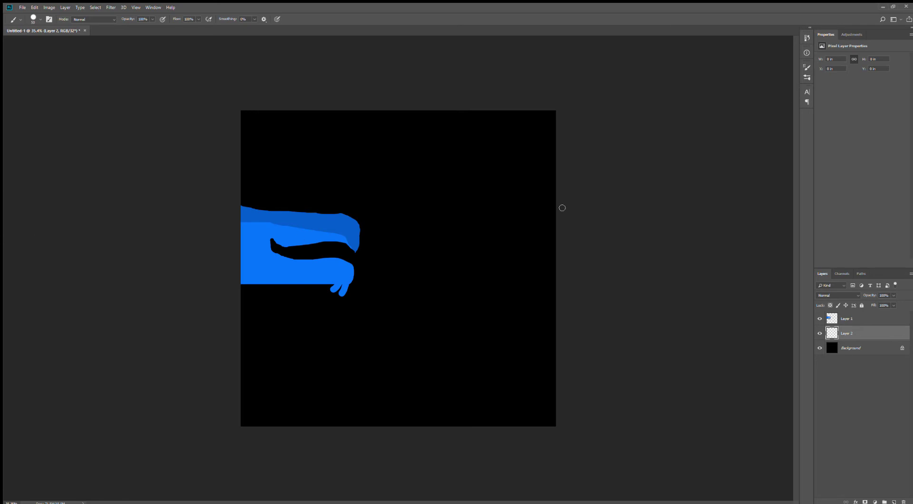
scroll(465, 230, up, 3)
drag(420, 172, 411, 246)
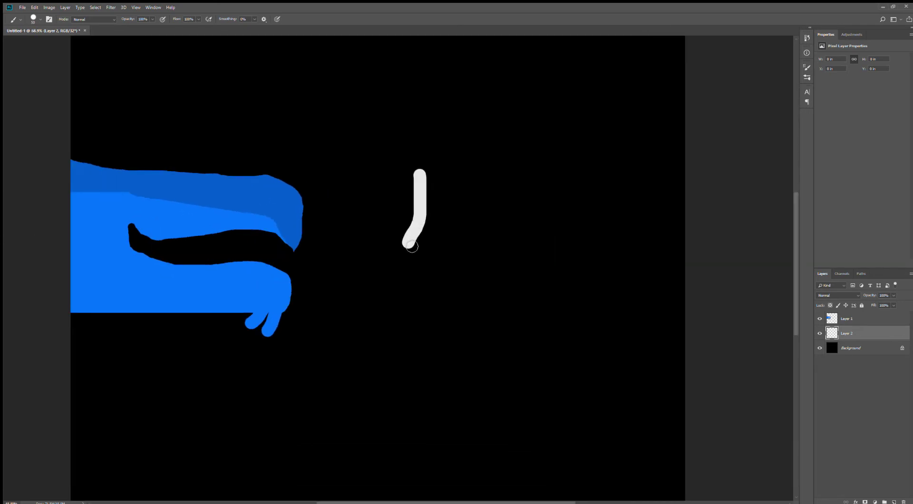
drag(438, 180, 431, 210)
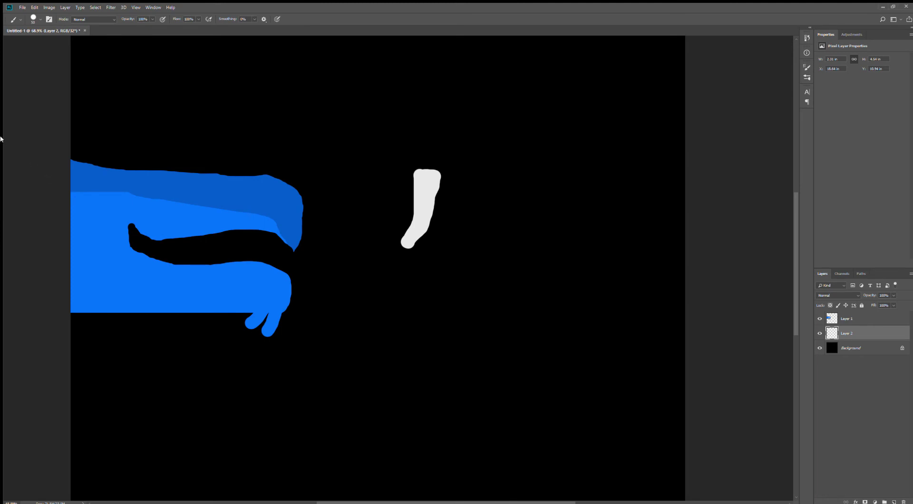
Erase around the tooth's sides and ends to taper it to a sharp curved point and flatten its base
key(e)
scroll(469, 269, up, 5)
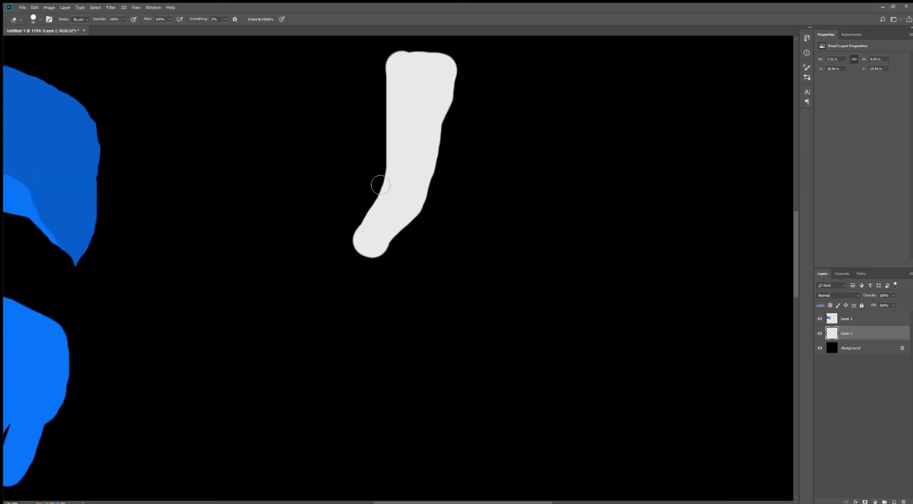
drag(382, 186, 347, 285)
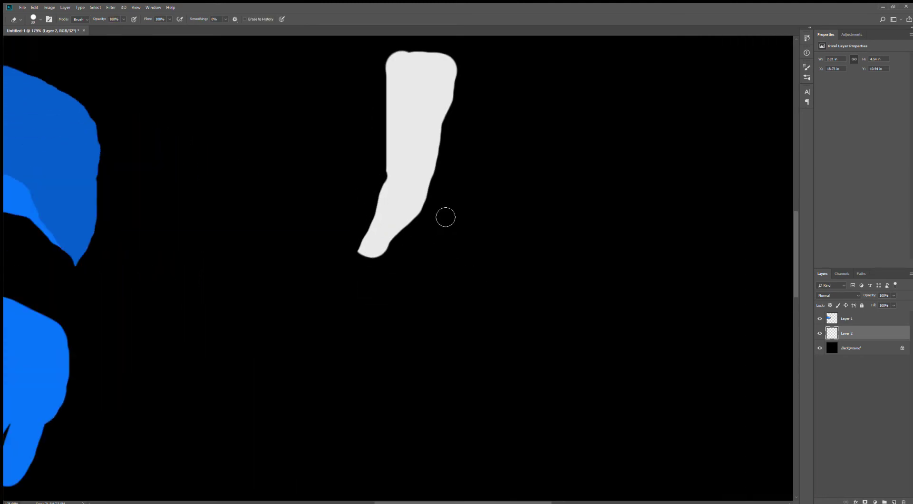
drag(438, 213, 350, 301)
drag(387, 259, 372, 269)
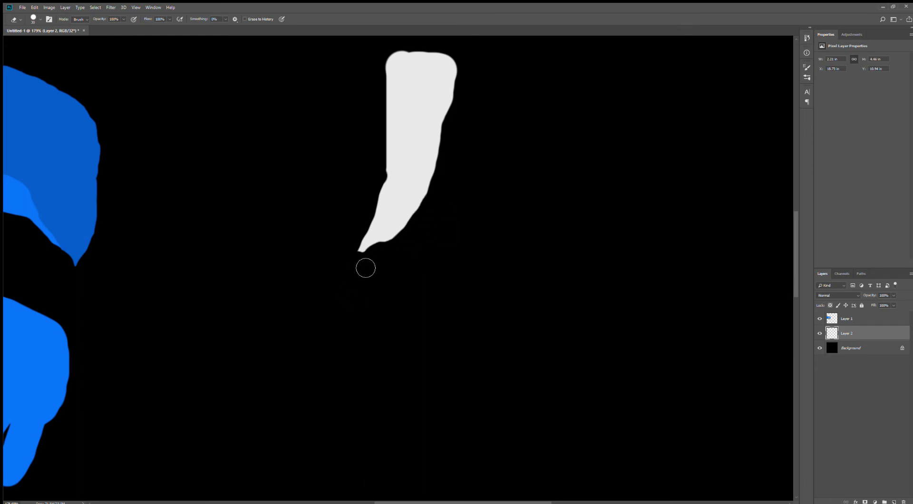
mouse_move(391, 255)
mouse_down()
mouse_move(429, 216)
mouse_move(447, 175)
mouse_move(464, 65)
mouse_move(343, 56)
mouse_up()
scroll(373, 183, up, 4)
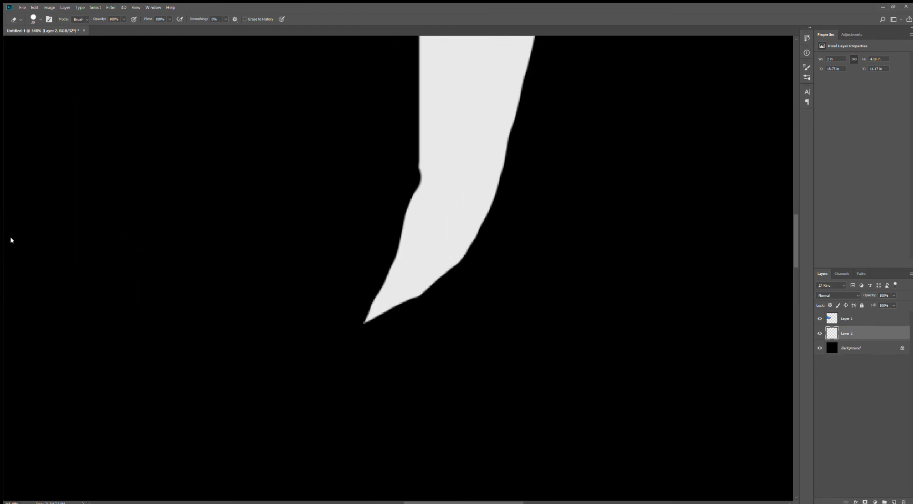
Fill the notch on the tooth's inner edge with off-white and smooth that edge
key(b)
click(450, 172)
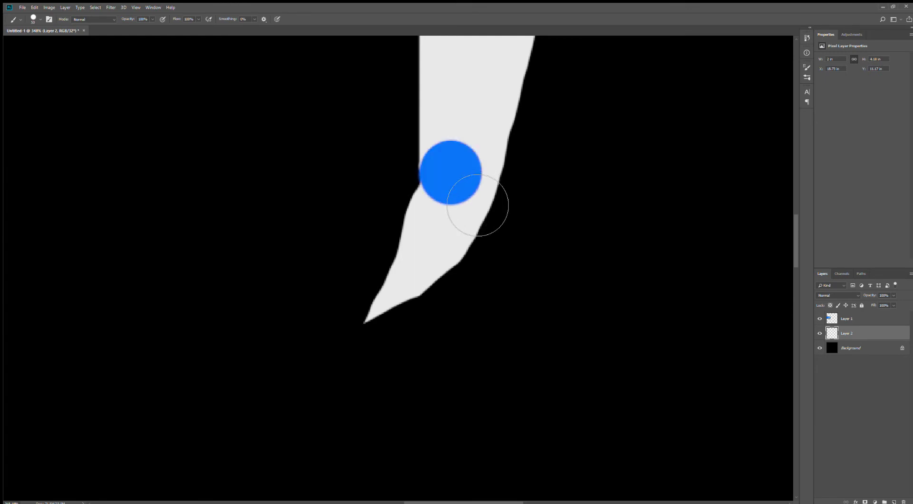
key(ctrl+z)
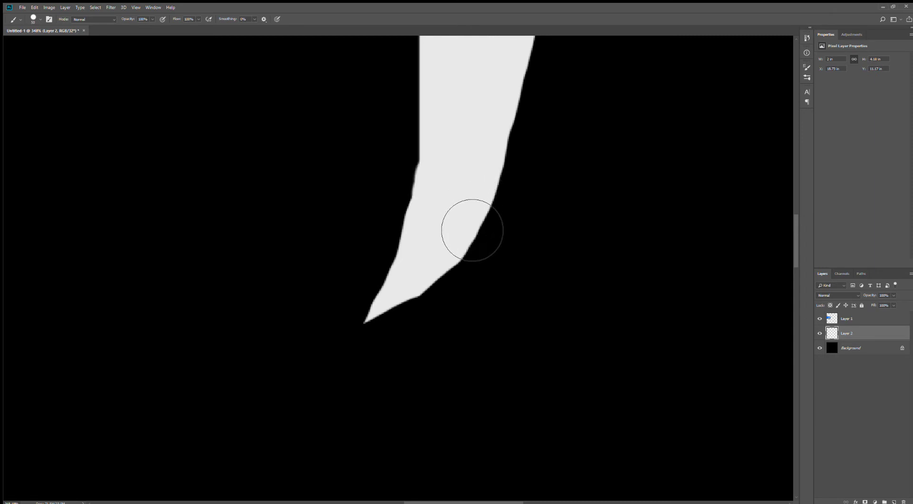
scroll(457, 219, down, 3)
key(e)
scroll(444, 204, up, 3)
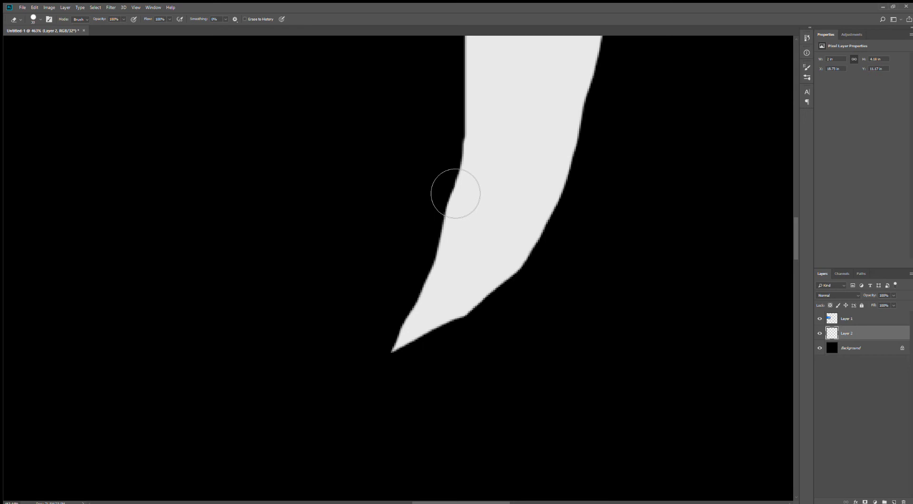
scroll(455, 194, down, 4)
scroll(409, 182, down, 5)
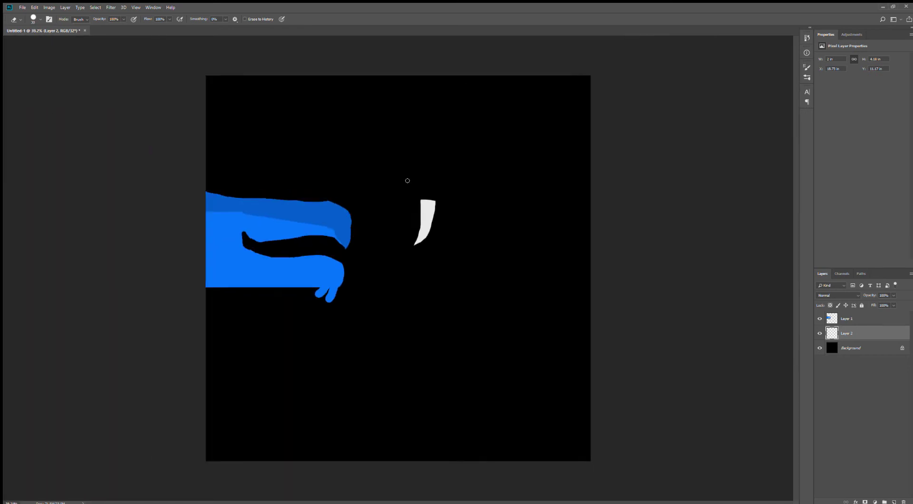
Move the tooth into the front of the open mouth and scale it down behind the upper jaw's edge
key(v)
scroll(420, 234, up, 1)
drag(419, 231, 347, 248)
key(ctrl+t)
scroll(338, 265, up, 6)
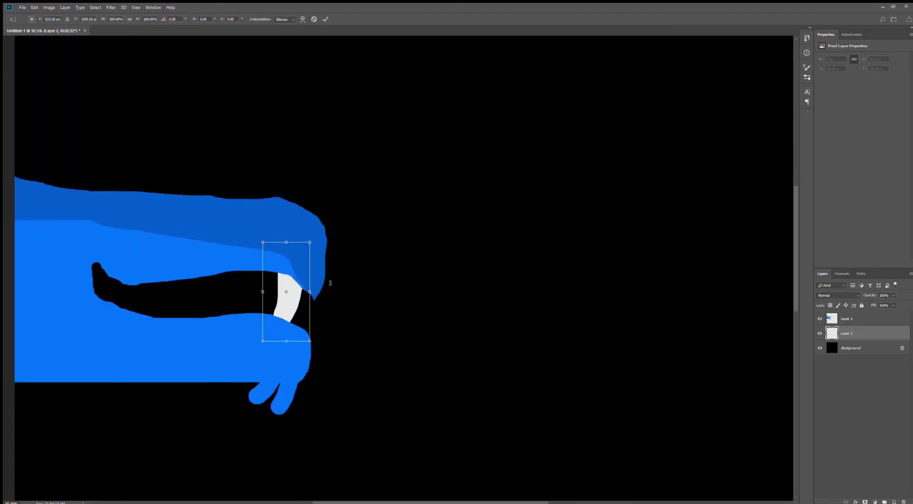
drag(255, 329, 273, 279)
key(Return)
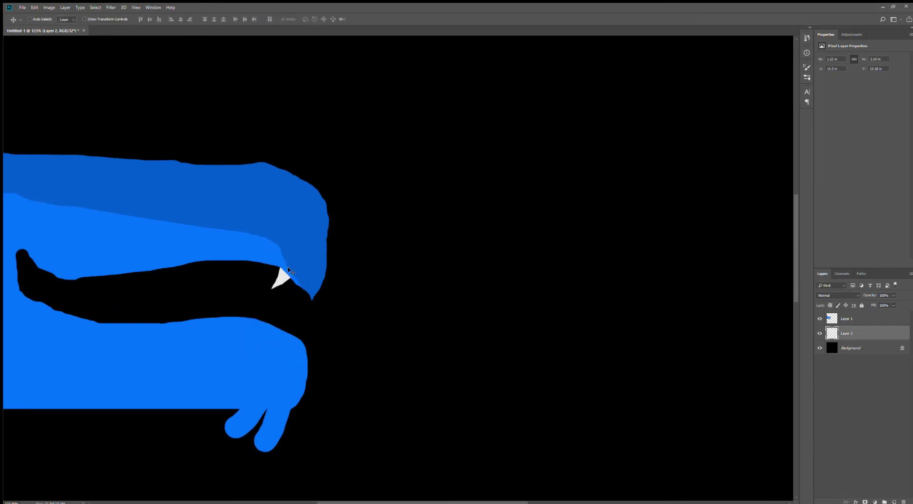
Reposition the tooth beneath the upper jaw's front end and rotate it slightly more upright
drag(316, 179, 304, 213)
key(ctrl+t)
drag(342, 299, 332, 282)
key(Return)
Duplicate the tooth twice and line the copies up behind it along the upper jaw
scroll(407, 288, up, 1)
drag(466, 243, 465, 265)
drag(402, 248, 182, 240)
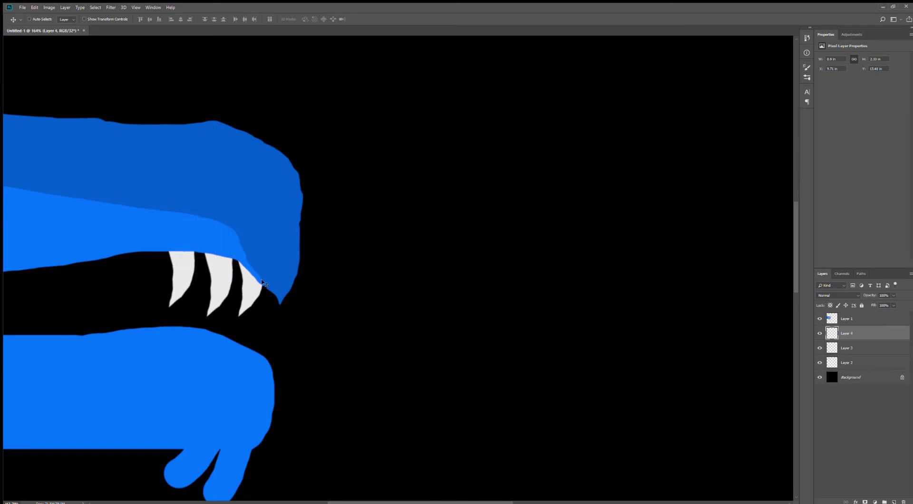
Raise the middle and front teeth slightly so their bases tuck further behind the upper jaw
click(836, 345)
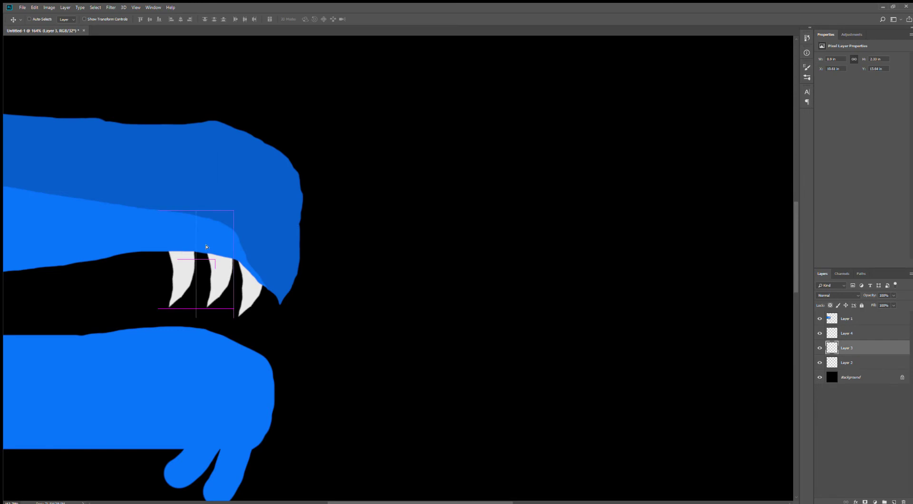
click(851, 368)
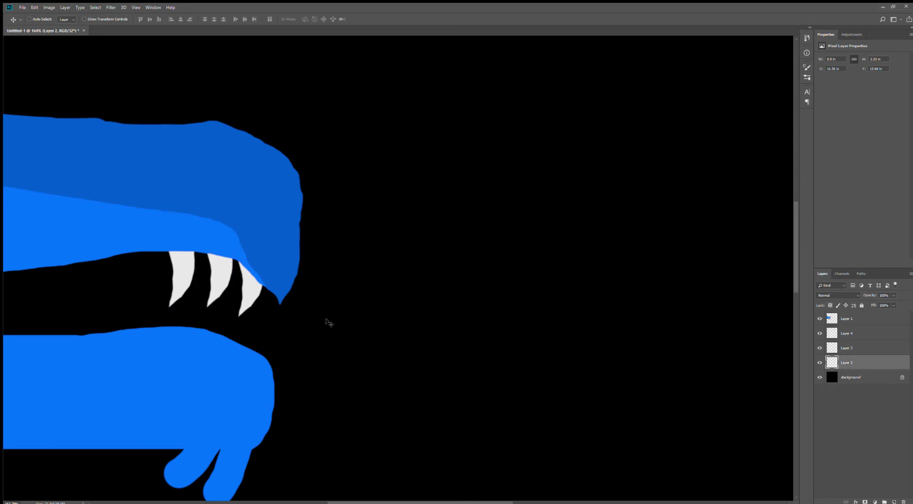
scroll(268, 302, down, 2)
scroll(268, 302, down, 3)
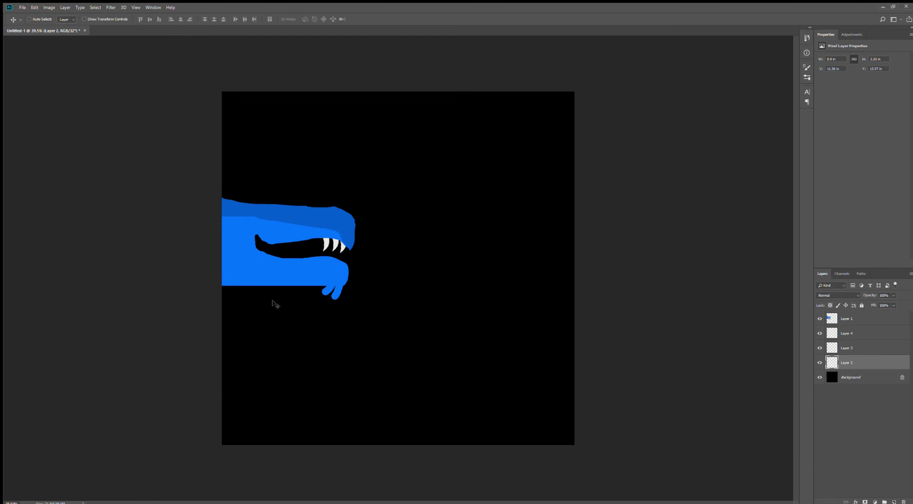
scroll(387, 304, up, 2)
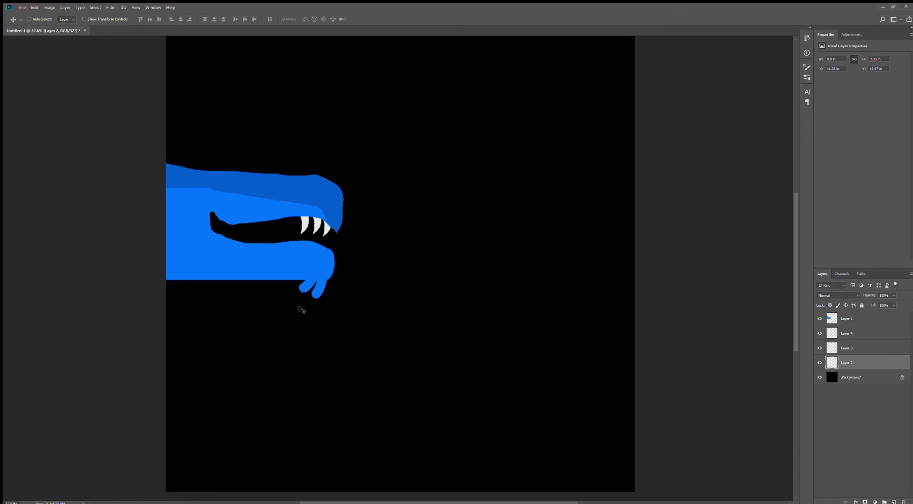
scroll(277, 216, up, 1)
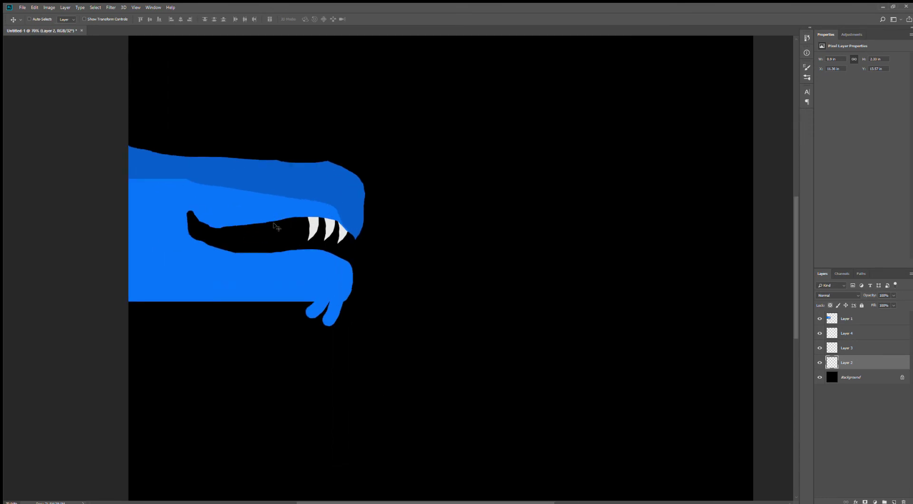
Paste four more copies of the tooth and line them up behind the existing three along the upper jaw
scroll(275, 226, up, 1)
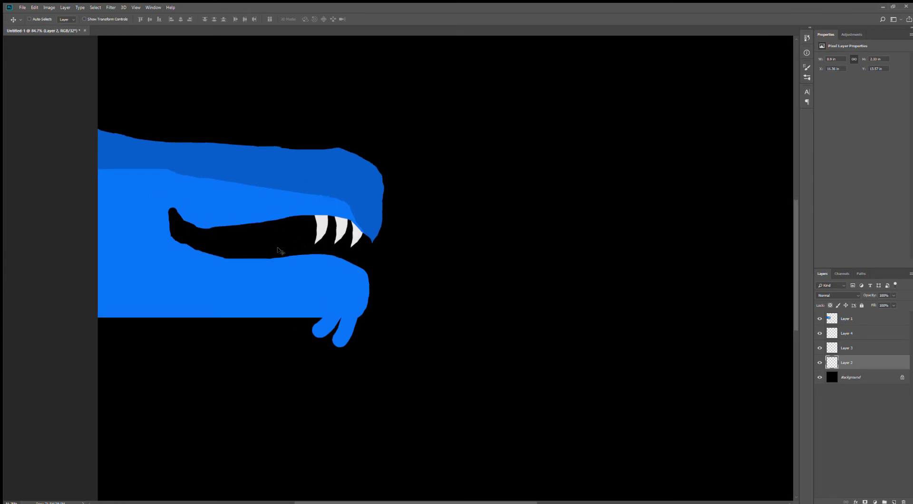
scroll(281, 251, up, 1)
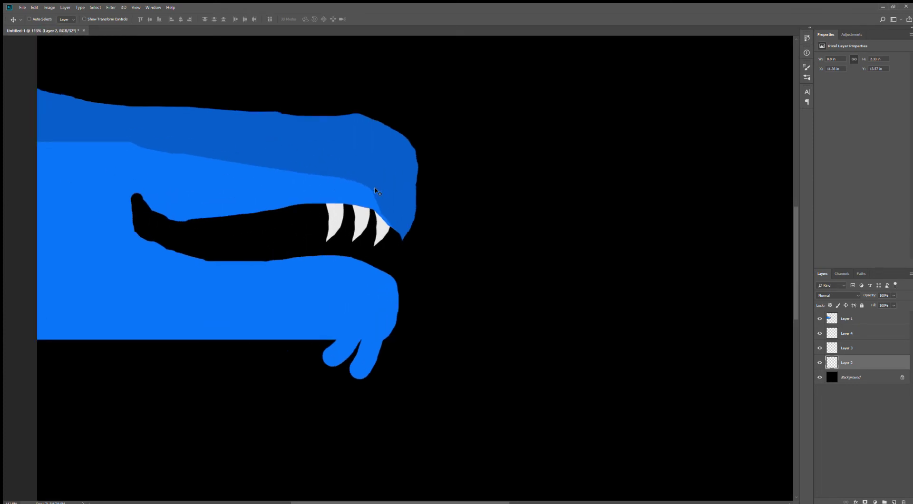
key(ctrl+v)
drag(339, 223, 236, 180)
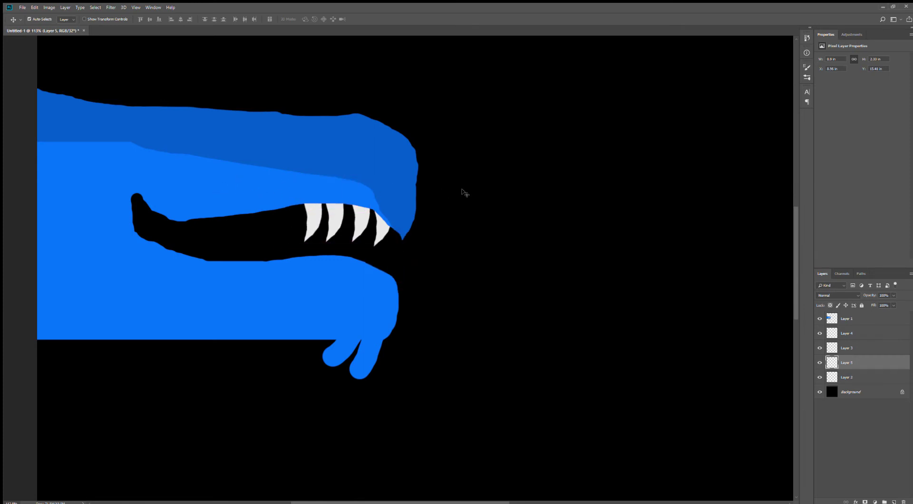
key(ctrl+v)
drag(466, 204, 321, 163)
key(ctrl)
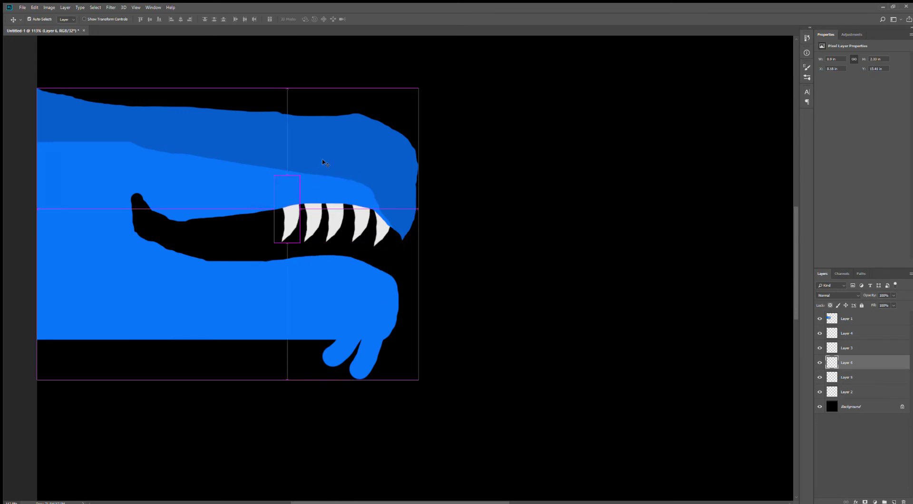
key(ctrl+v)
drag(438, 204, 275, 194)
key(ctrl+v)
drag(440, 190, 246, 169)
Paste another tooth, turn it to point upward, and tuck its base behind the lower jaw between the two rearmost upper teeth
scroll(295, 252, up, 5)
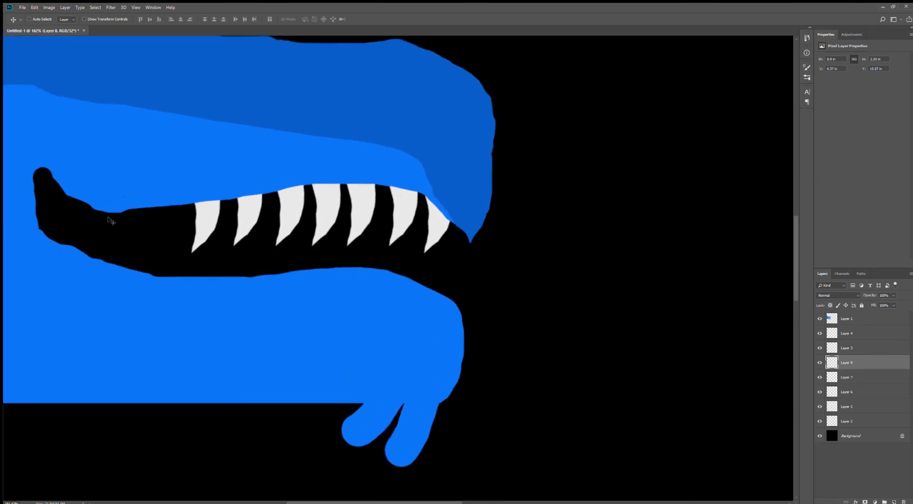
key(ctrl+v)
key(ctrl+t)
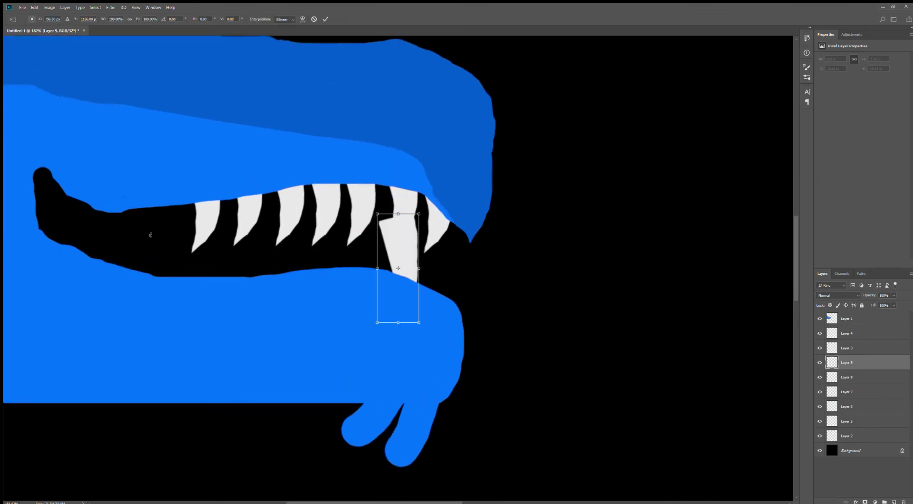
drag(494, 352, 320, 167)
drag(379, 267, 455, 272)
key(Return)
drag(402, 275, 202, 289)
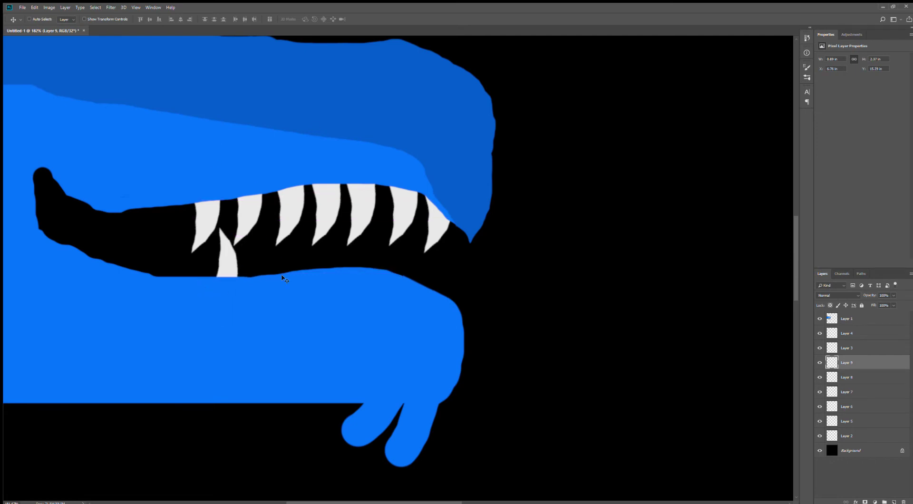
Paste copies of the upward-pointing tooth and line up four along the lower jaw, filling the gaps between the upper teeth
key(ctrl+v)
drag(405, 262, 272, 274)
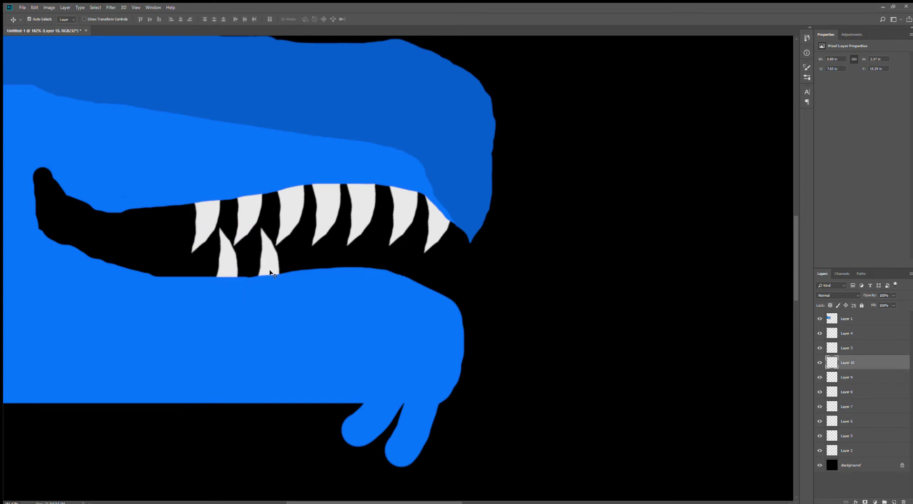
key(ctrl+v)
drag(386, 290, 304, 277)
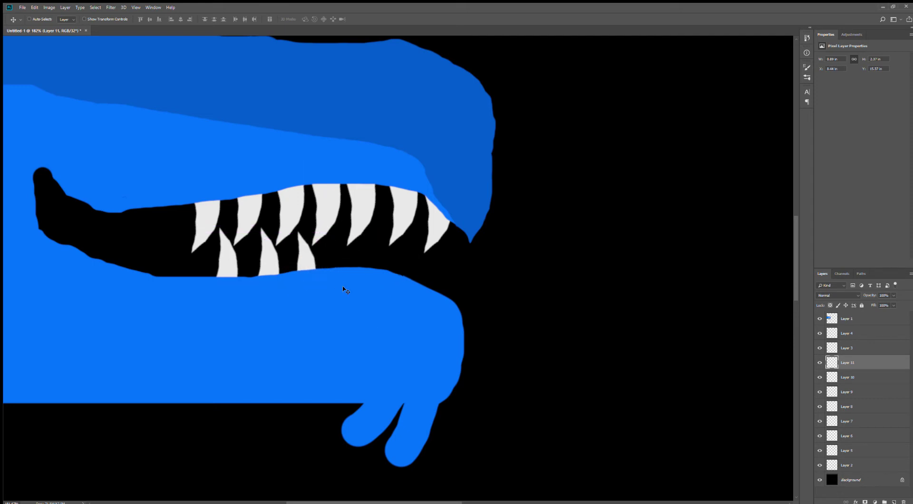
key(ctrl+v)
drag(403, 262, 332, 282)
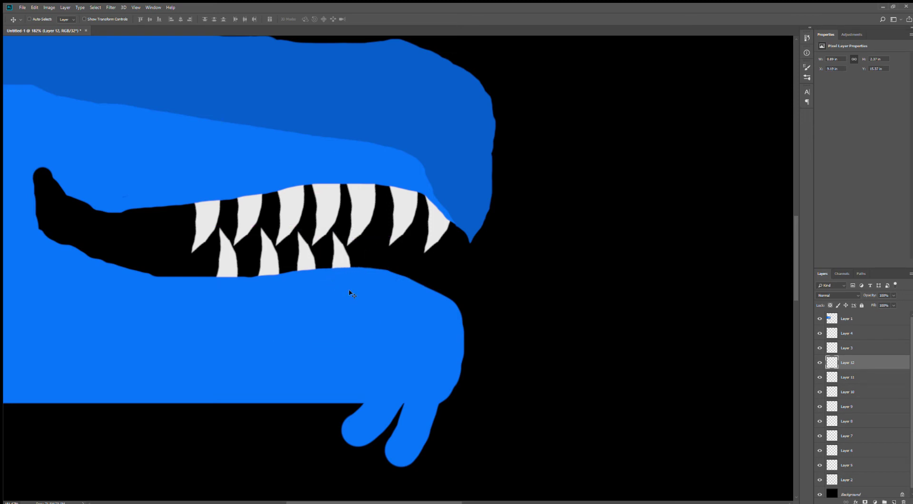
key(ctrl+v)
key(ctrl+v)
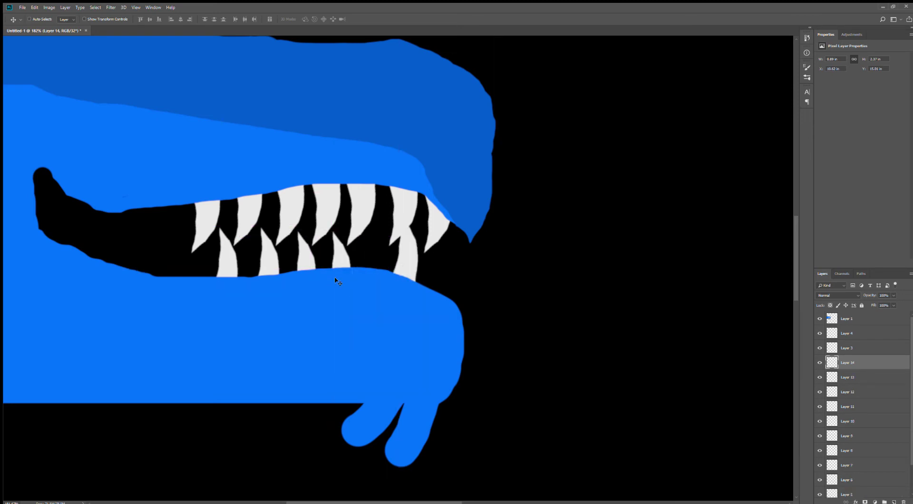
drag(442, 264, 399, 276)
Move the remaining lower tooth on Layer 13 forward, tilt it clockwise, and lower it behind the lower jaw's front slope
click(846, 376)
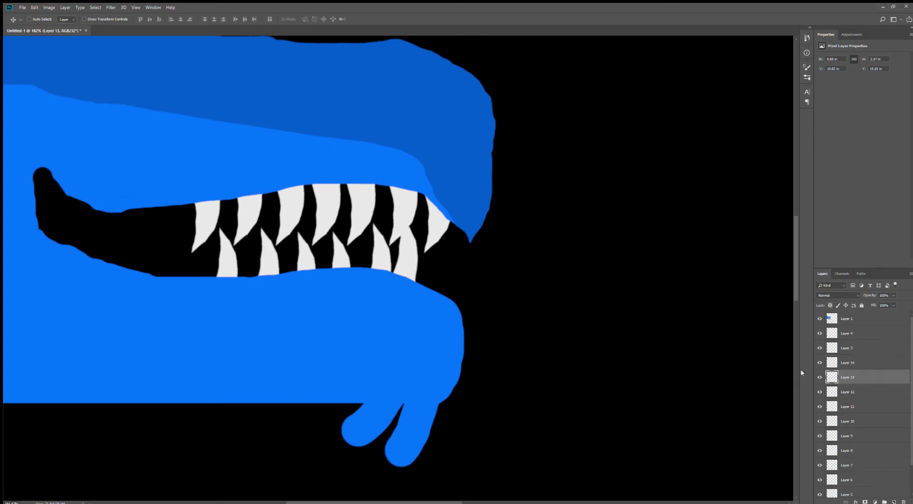
drag(415, 264, 422, 269)
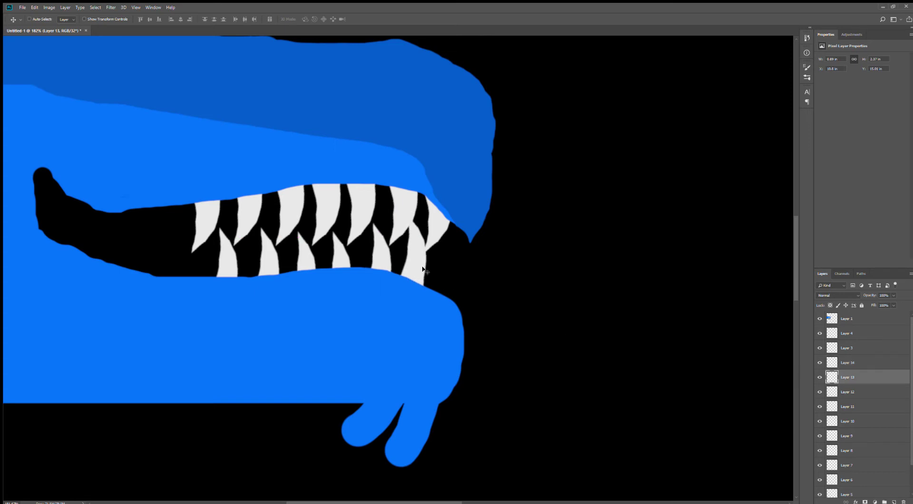
key(ctrl+t)
drag(488, 205, 495, 219)
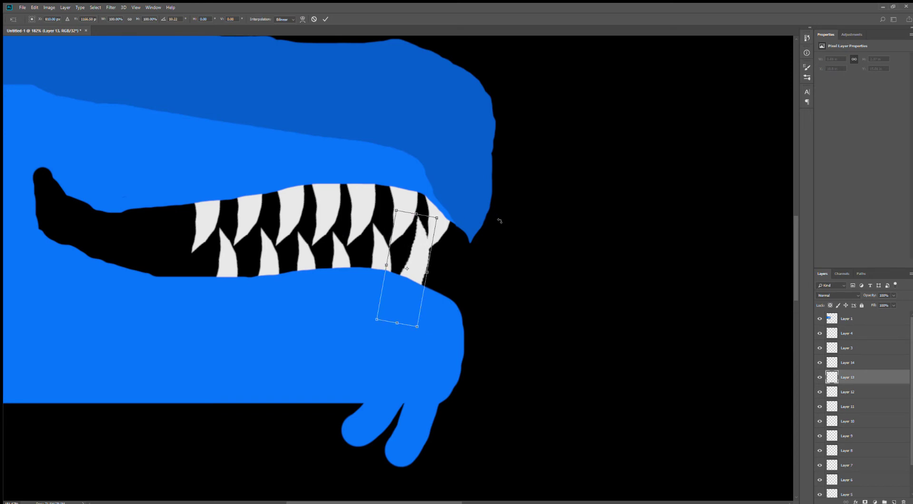
key(Return)
drag(455, 167, 419, 180)
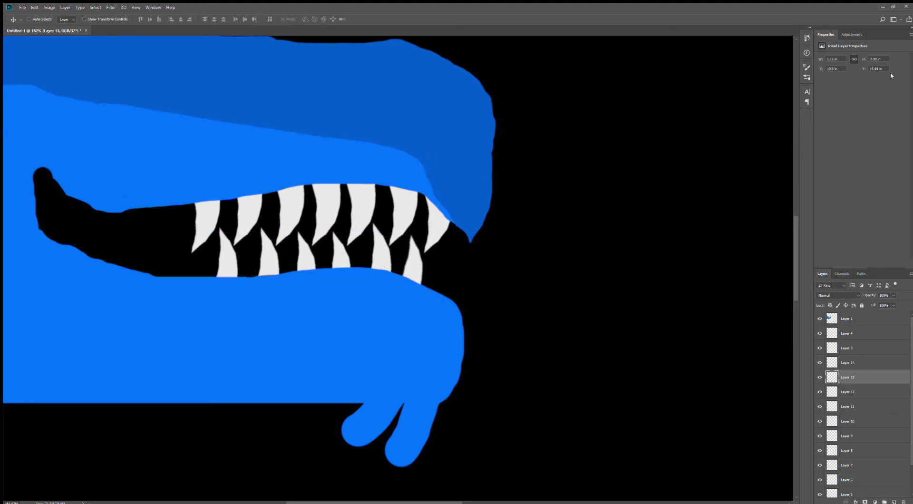
Merge all the tooth layers into a single layer beneath the head layer
scroll(212, 393, down, 10)
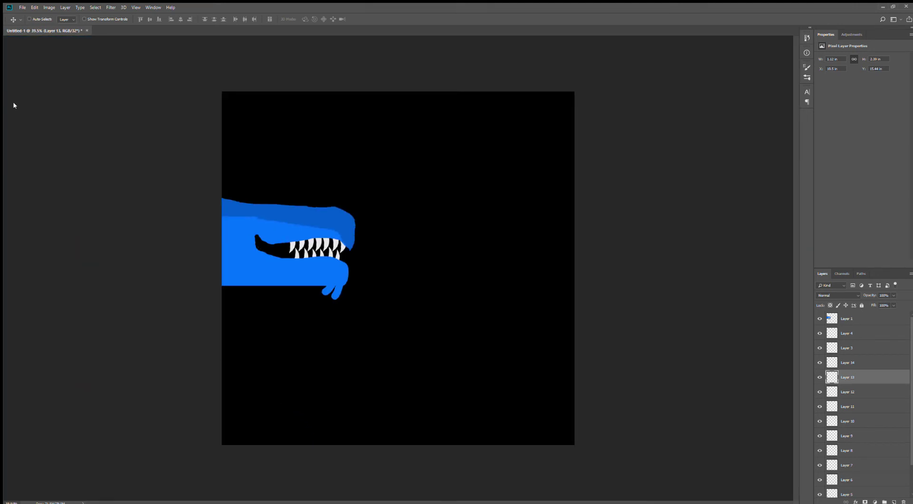
scroll(877, 440, down, 2)
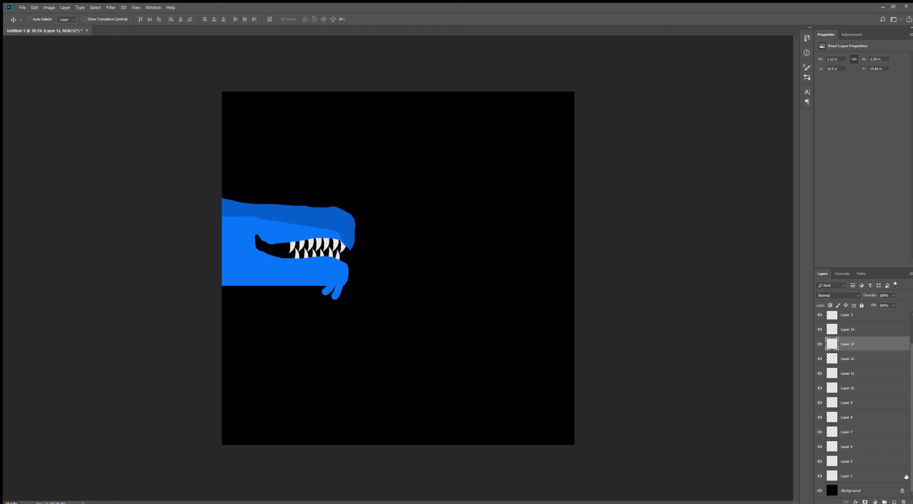
shift+click(880, 477)
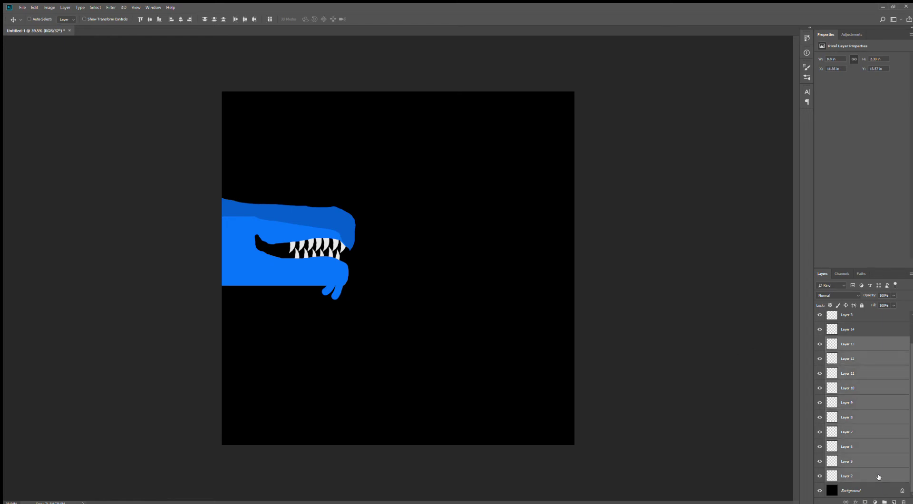
key(ctrl+e)
scroll(871, 412, up, 2)
scroll(712, 347, down, 4)
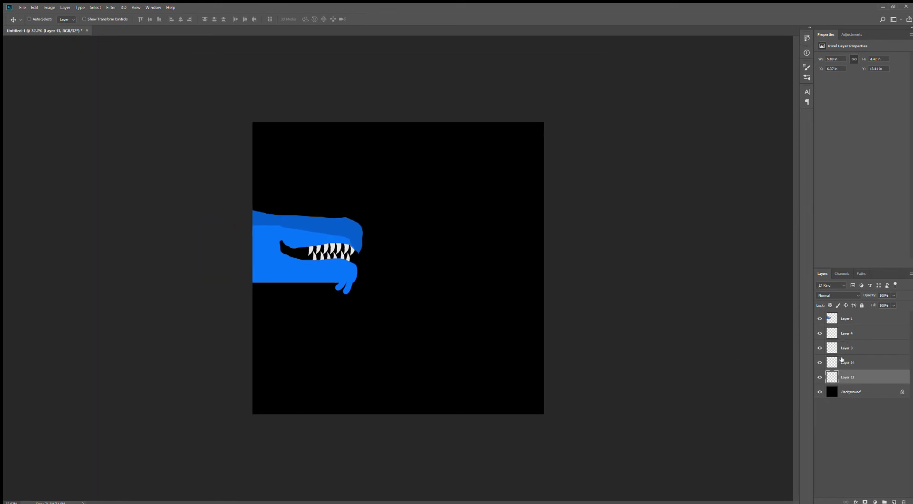
shift+click(853, 336)
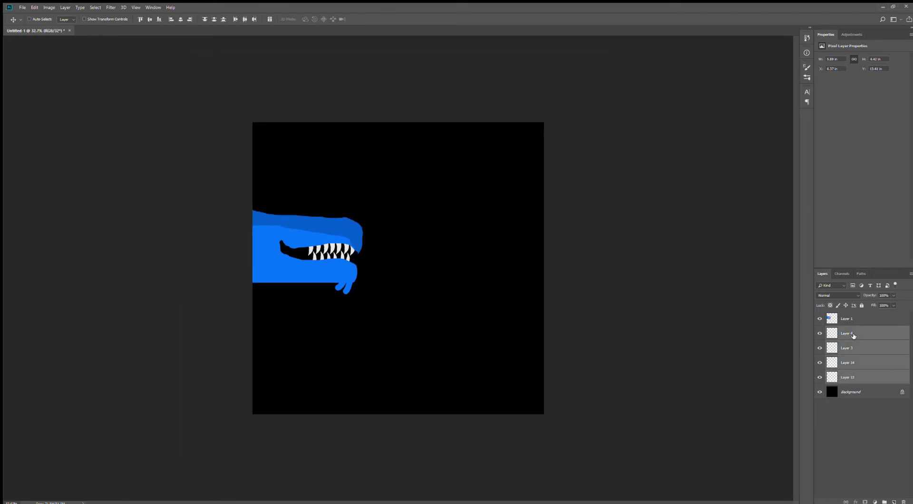
key(ctrl+e)
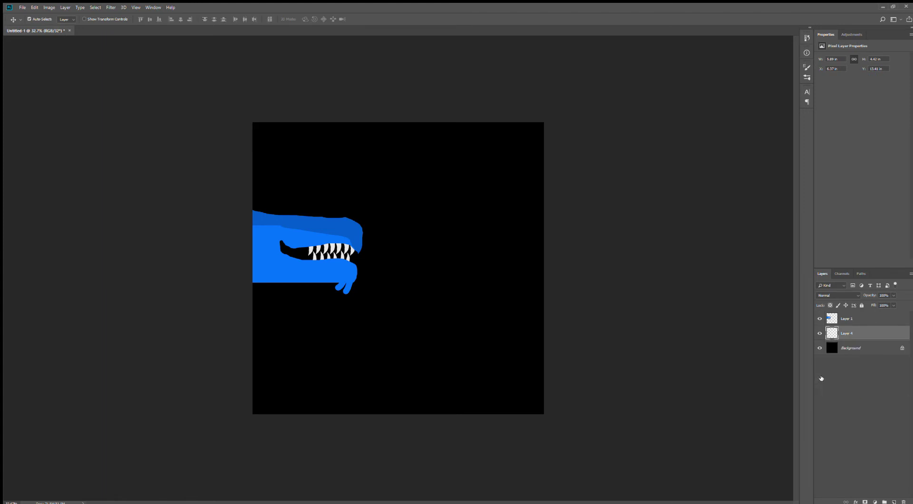
scroll(341, 218, up, 3)
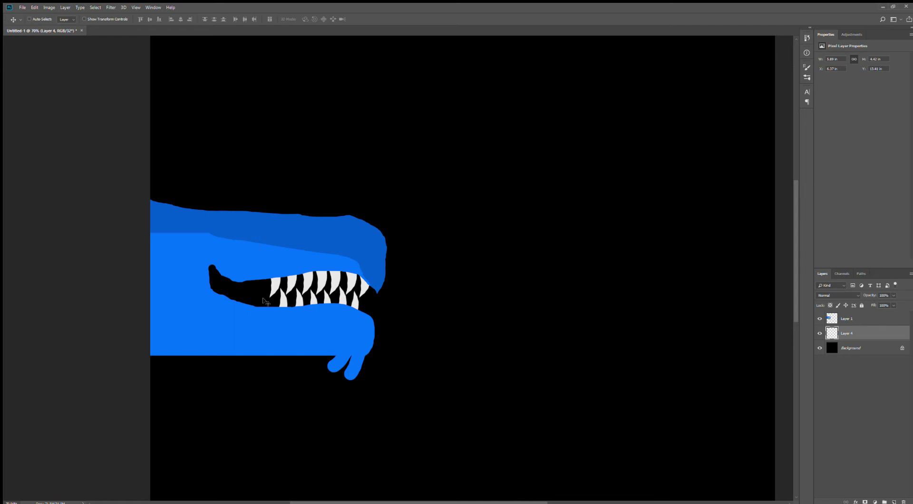
scroll(538, 261, right, 5)
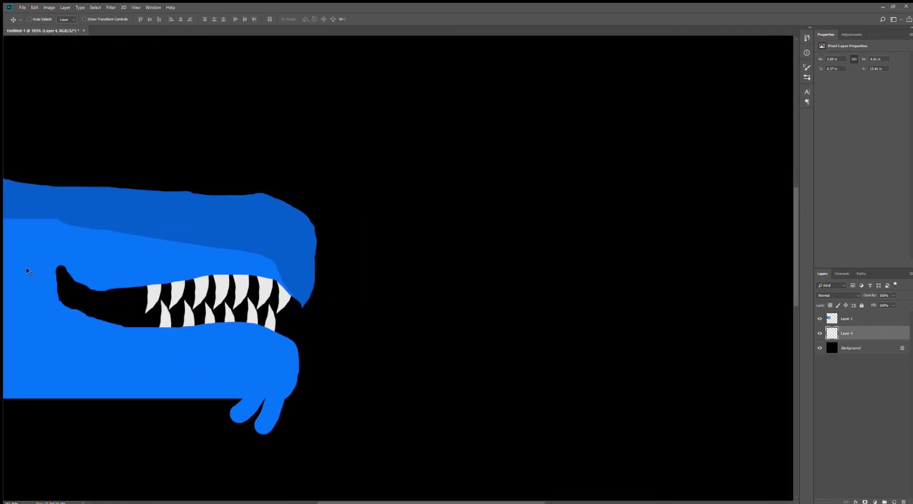
scroll(27, 267, down, 5)
scroll(161, 259, up, 3)
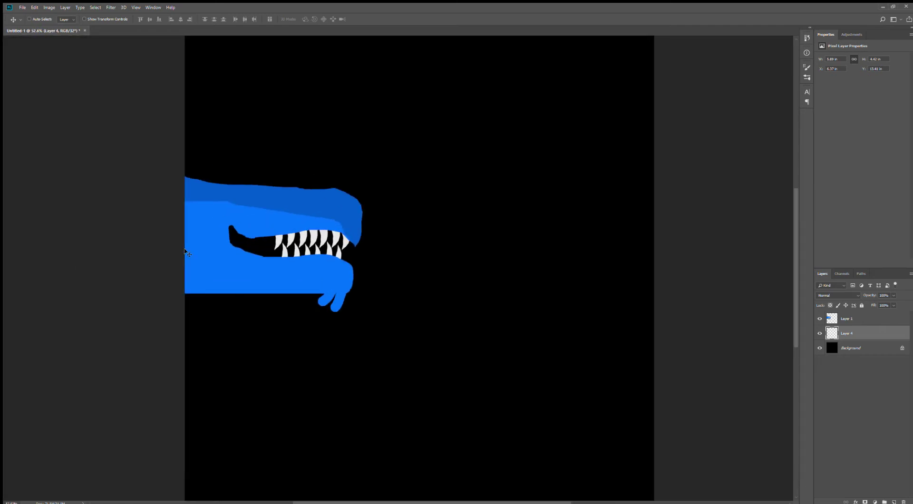
scroll(330, 235, up, 2)
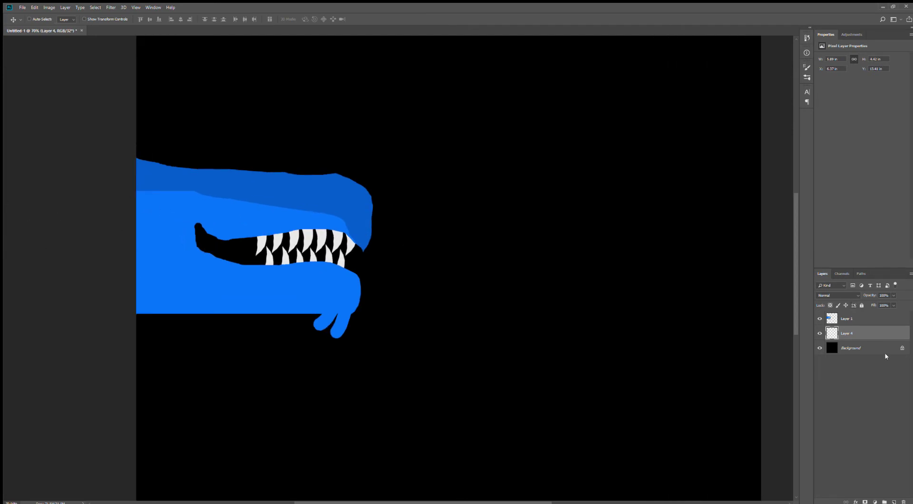
Add a new layer beneath the teeth layer and brush the back corner of the mouth light pink
scroll(181, 237, up, 5)
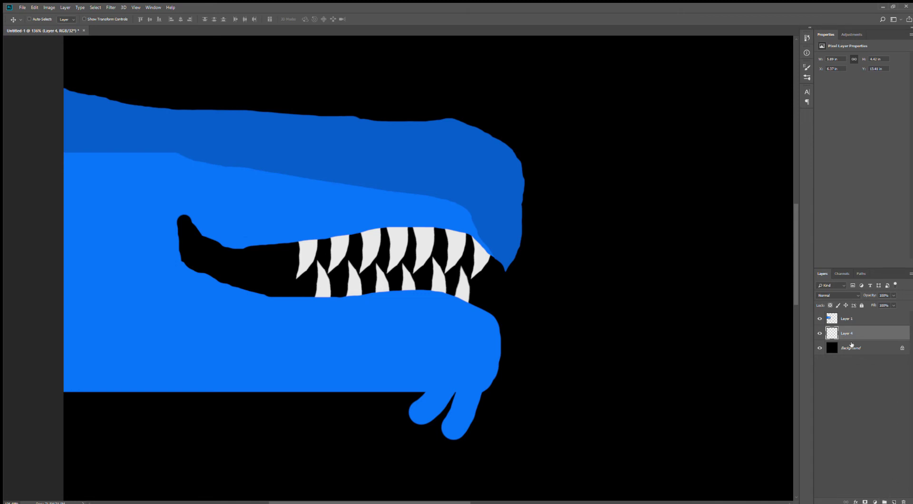
click(894, 501)
drag(865, 333, 864, 356)
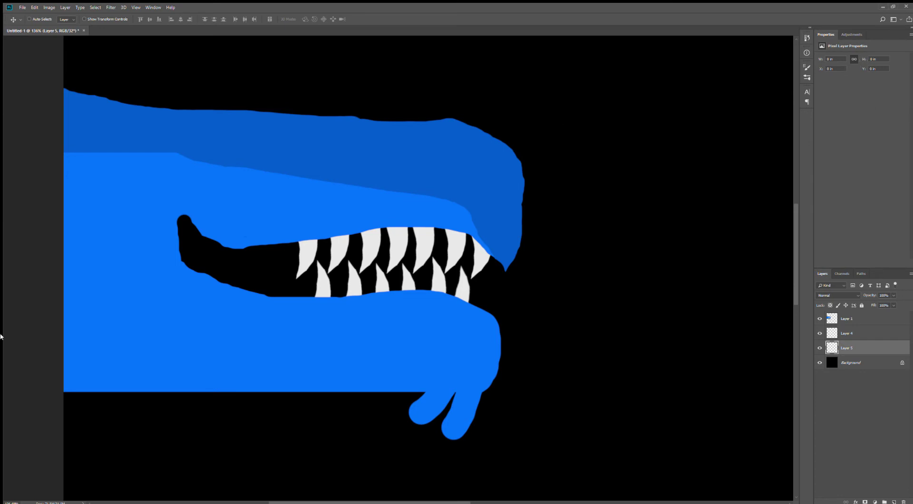
key(b)
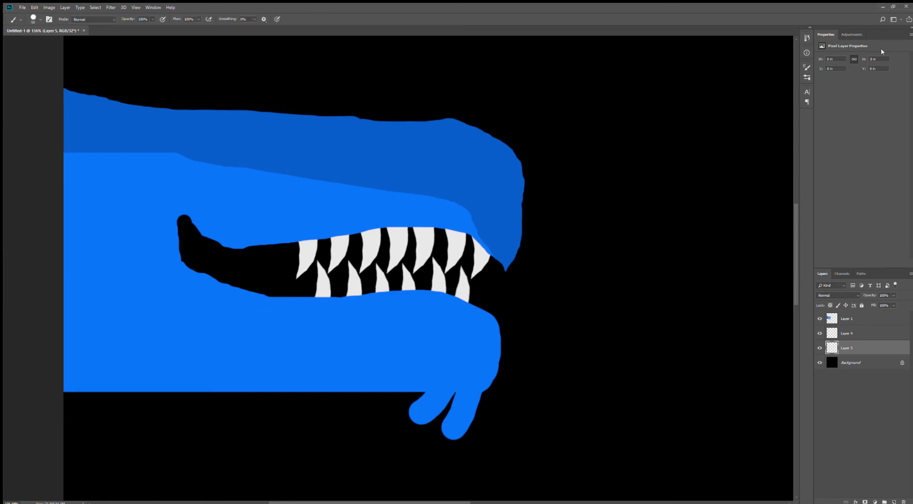
scroll(133, 259, up, 5)
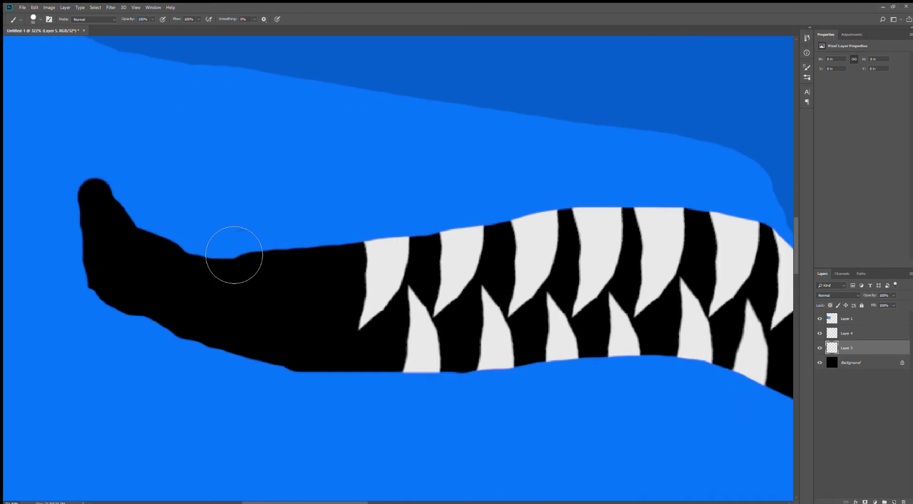
mouse_move(171, 238)
mouse_down()
mouse_move(201, 269)
mouse_move(184, 310)
mouse_move(195, 366)
mouse_move(133, 214)
mouse_move(71, 285)
mouse_move(164, 260)
mouse_move(98, 306)
mouse_up()
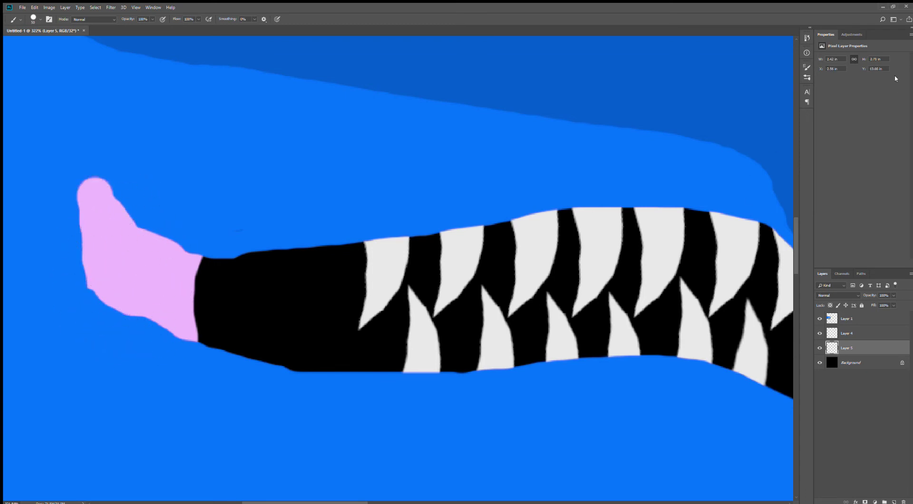
Paint a low light pink tongue along the lower jaw's inner edge, behind the rear lower teeth
scroll(526, 329, down, 10)
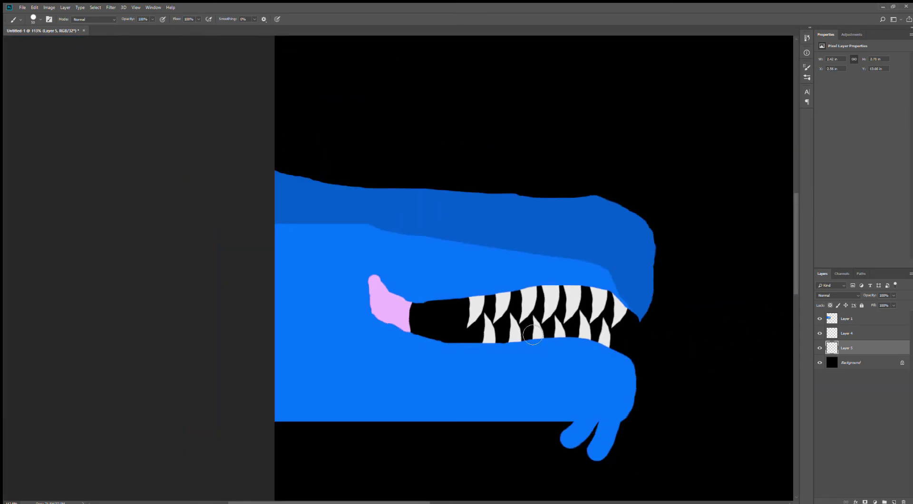
scroll(245, 230, up, 6)
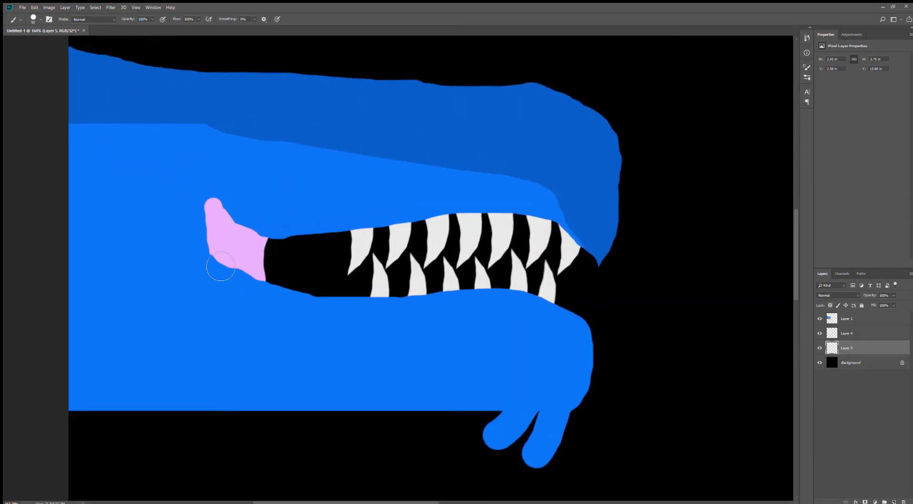
scroll(221, 266, down, 4)
scroll(254, 275, up, 3)
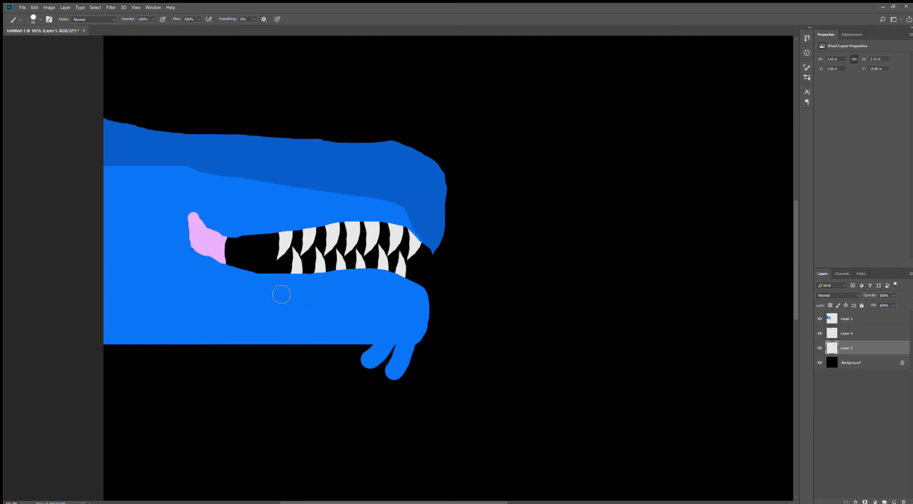
scroll(287, 278, up, 3)
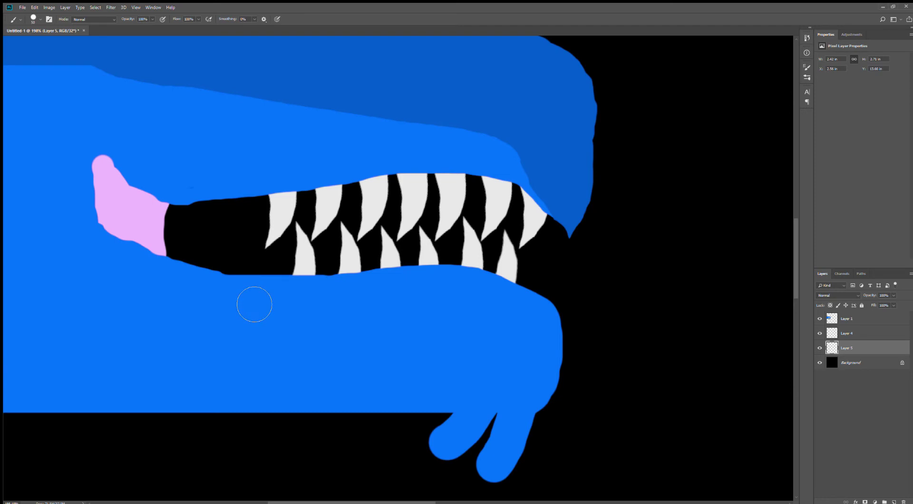
mouse_move(247, 305)
mouse_down()
mouse_move(338, 292)
mouse_move(400, 303)
mouse_up()
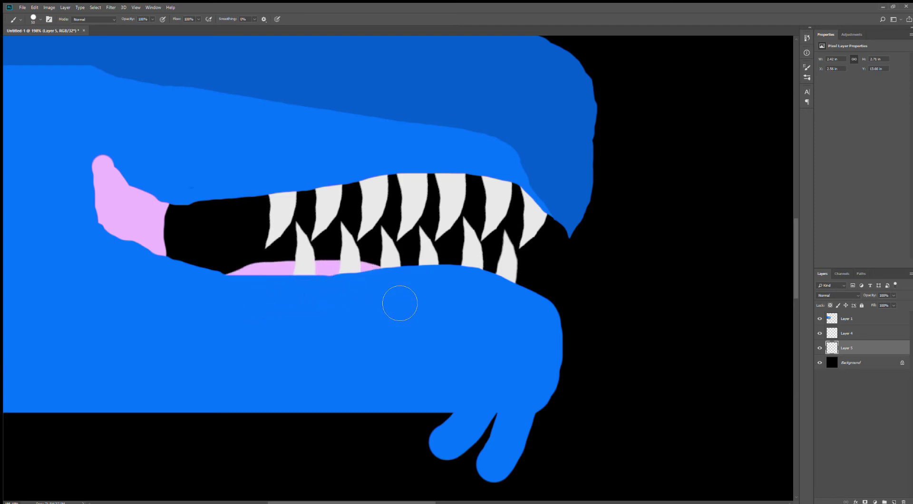
Switch to the Rounded Rectangle tool
scroll(414, 374, down, 5)
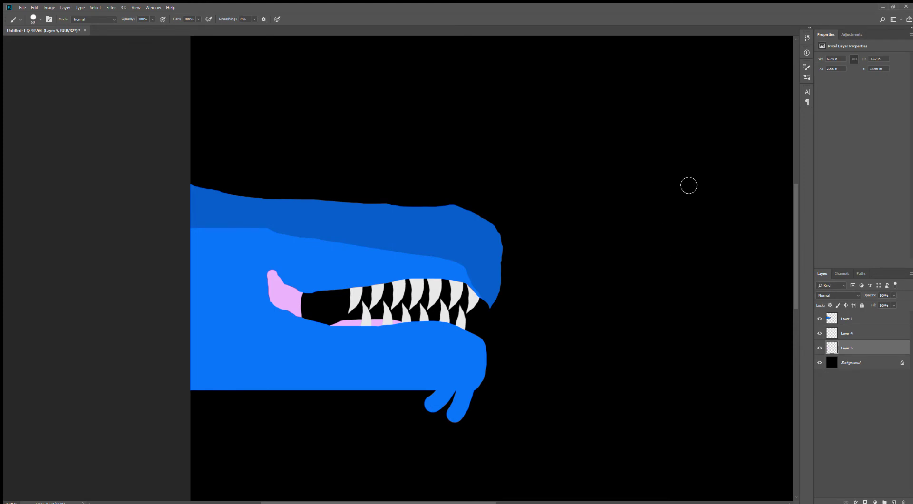
scroll(689, 184, down, 4)
scroll(611, 235, up, 2)
scroll(172, 235, up, 3)
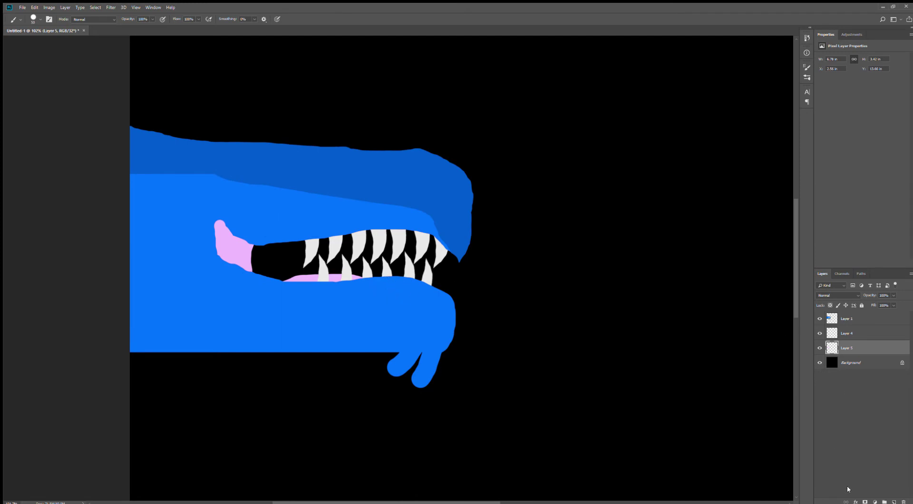
key(u)
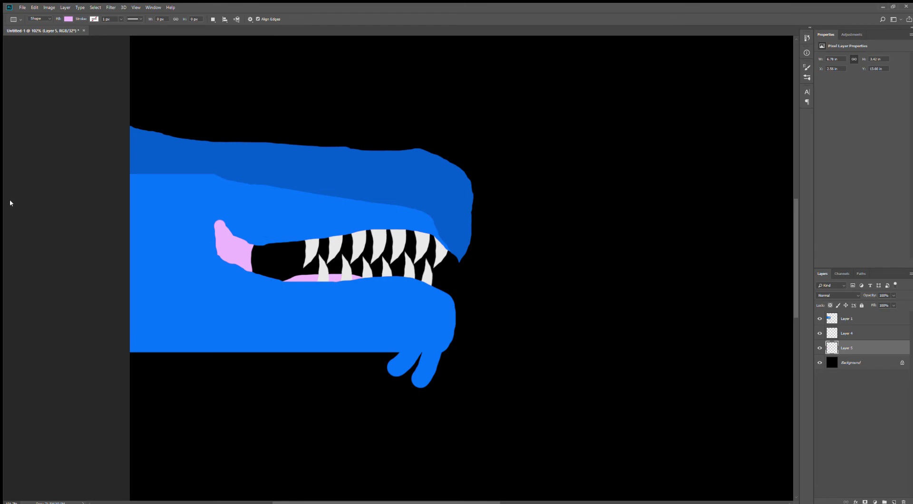
key(shift+u)
scroll(295, 230, up, 2)
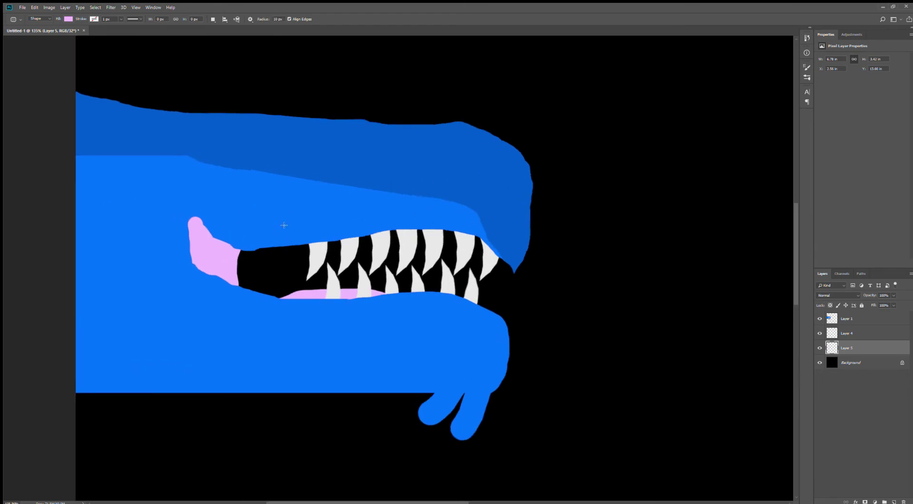
scroll(284, 225, down, 2)
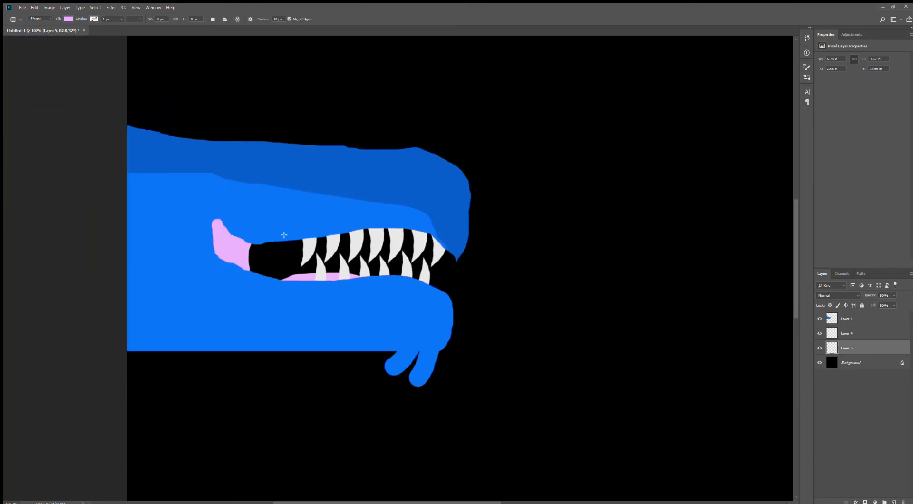
scroll(540, 160, down, 4)
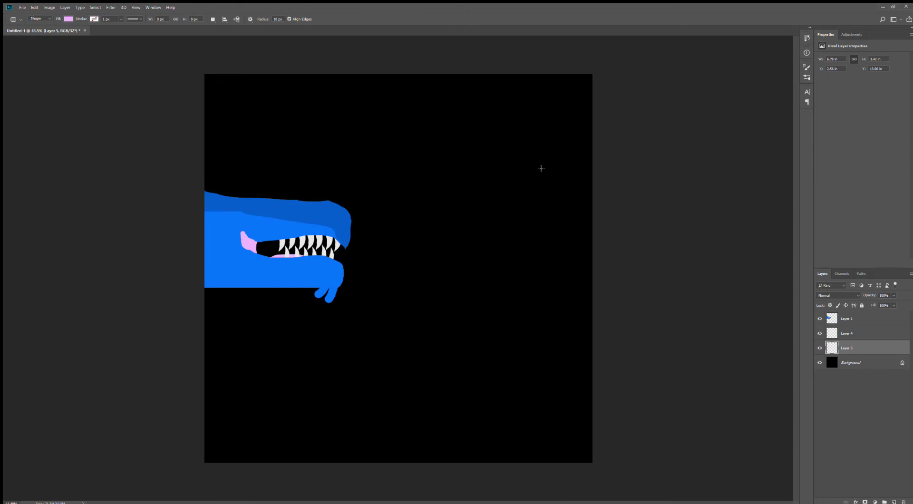
On the head layer, brush blue along the rear edge of the upper lip, behind the first upper tooth
click(860, 318)
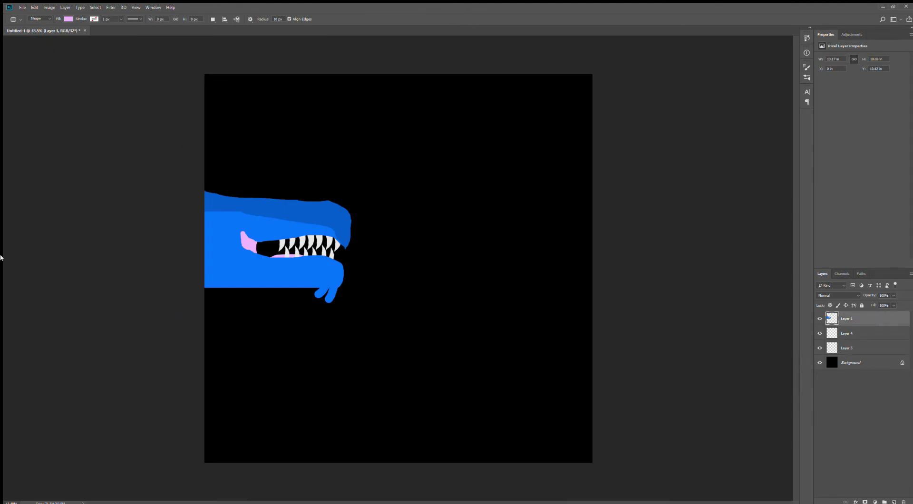
key(b)
scroll(110, 169, up, 5)
scroll(329, 260, up, 3)
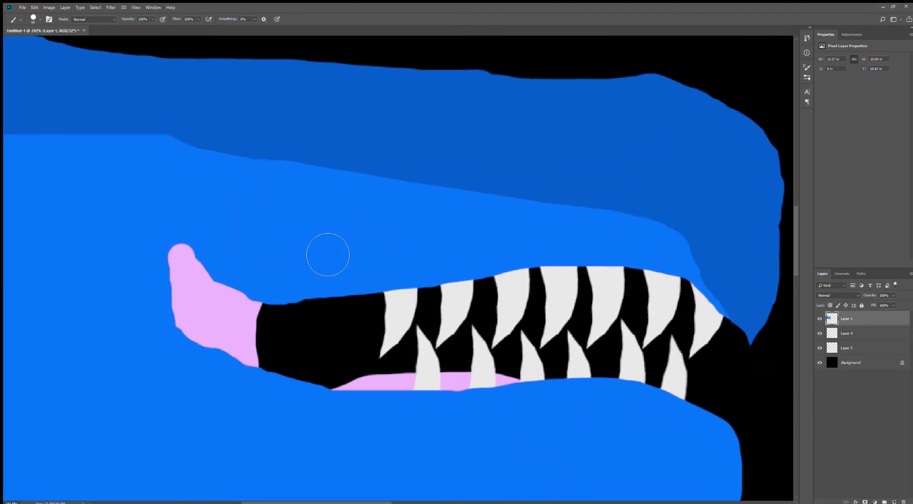
click(296, 311)
scroll(314, 293, up, 3)
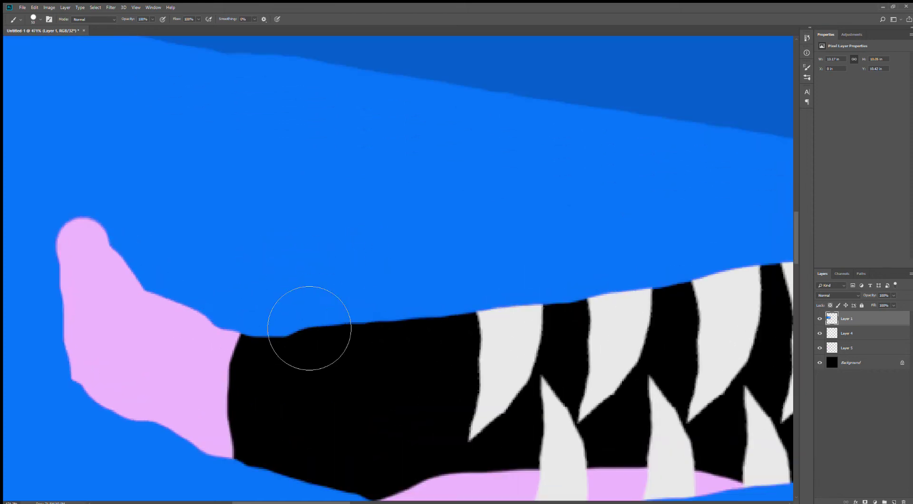
mouse_move(321, 331)
mouse_down()
mouse_move(338, 335)
mouse_move(414, 303)
mouse_up()
scroll(413, 302, down, 8)
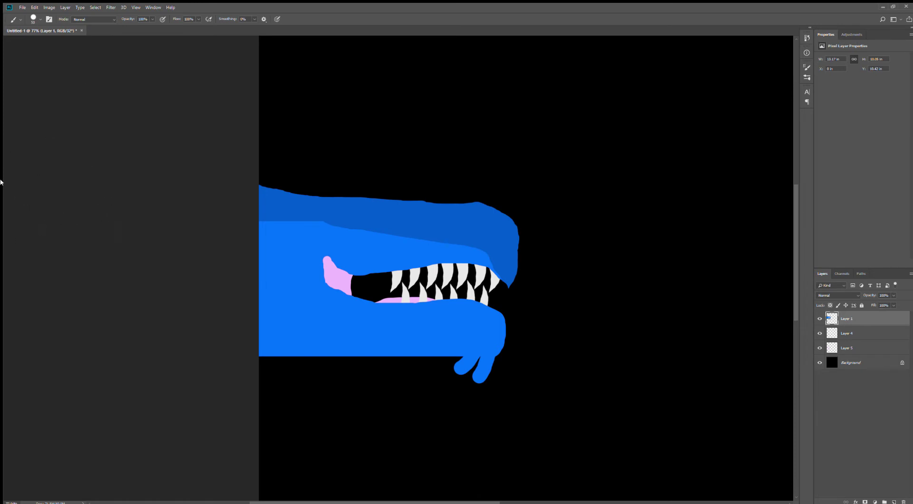
key(u)
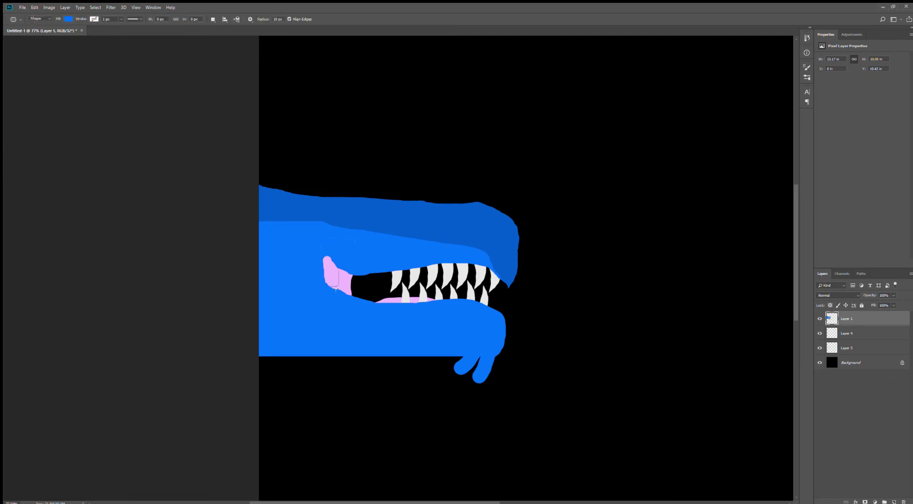
drag(244, 237, 473, 34)
drag(310, 239, 513, 338)
key(ctrl+z)
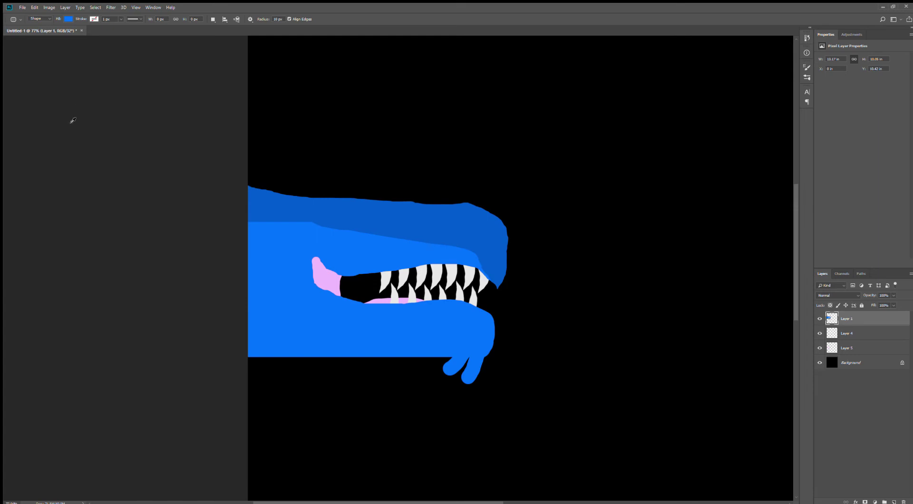
Set the fill to dark green and draw three small rounded rectangles in a row along the upper jaw above the teeth
key(Return)
scroll(318, 272, up, 2)
scroll(318, 272, up, 2)
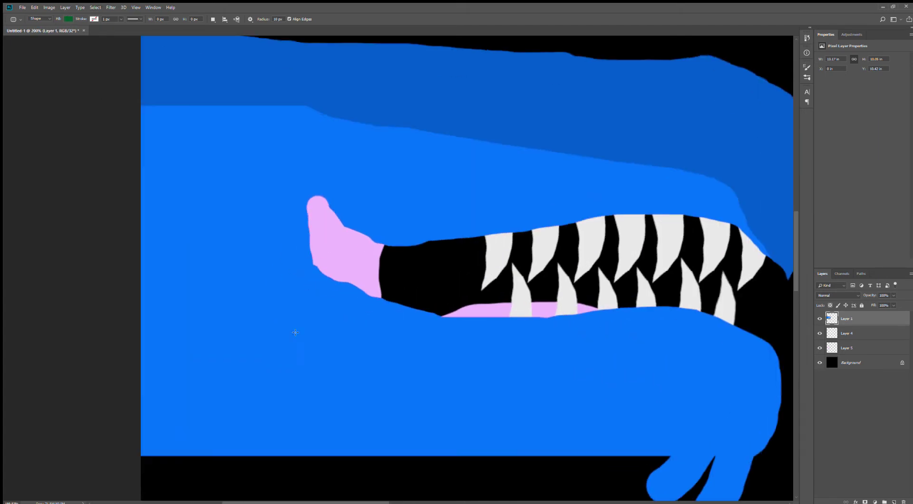
drag(490, 172, 519, 195)
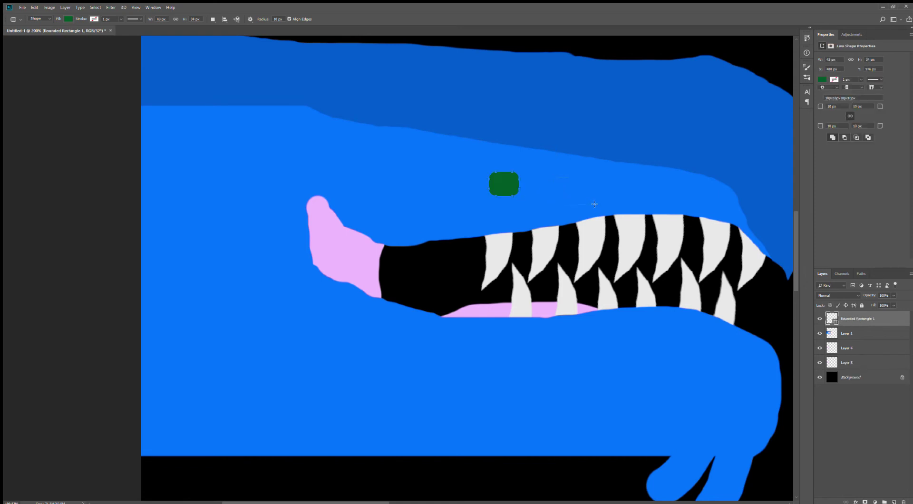
drag(595, 204, 553, 178)
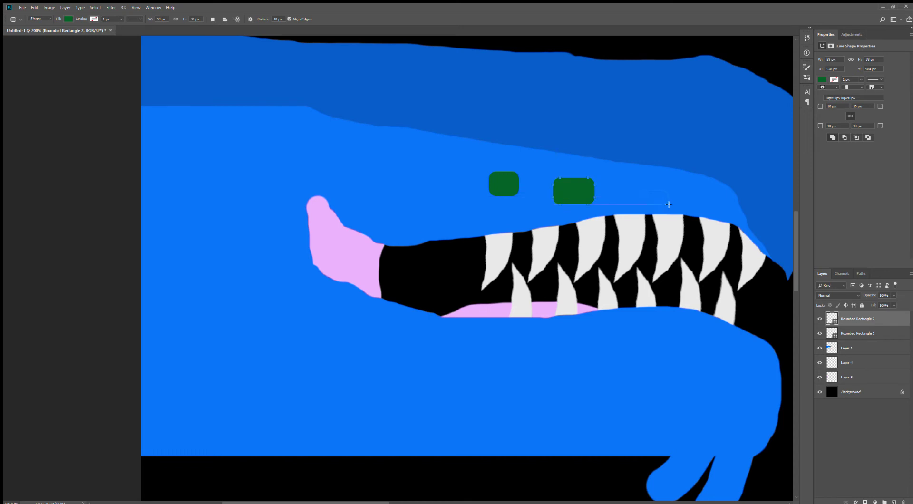
drag(674, 207, 640, 191)
Extend the green row backward with four rounded rectangles, about 101×53, 72×75, 62×74 and 144×67 px
scroll(393, 132, up, 1)
scroll(392, 132, up, 1)
drag(395, 161, 491, 212)
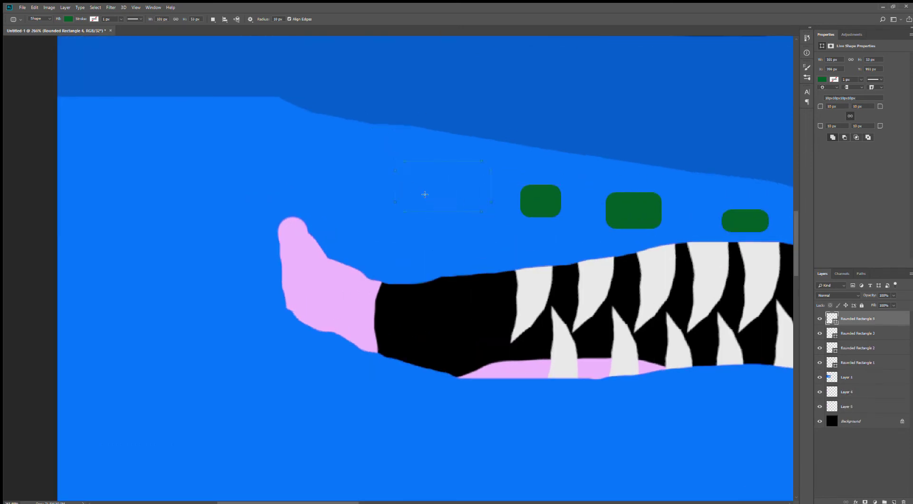
drag(310, 142, 378, 213)
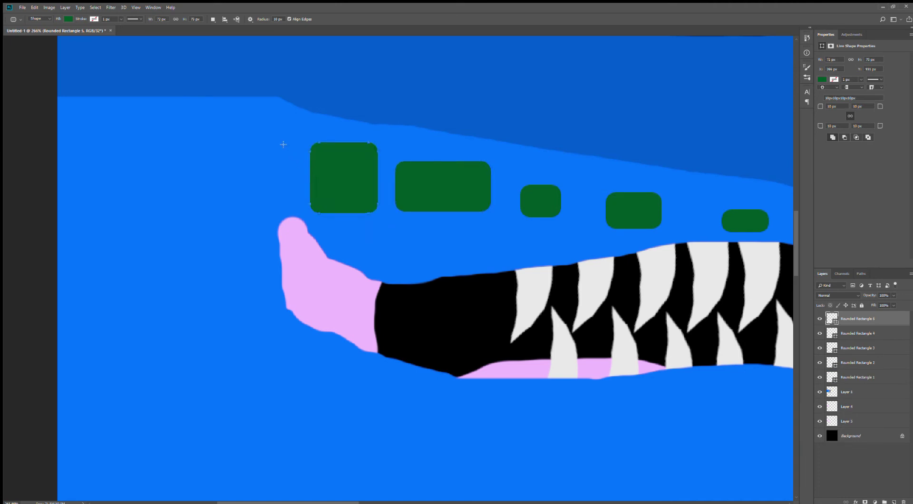
drag(229, 119, 288, 189)
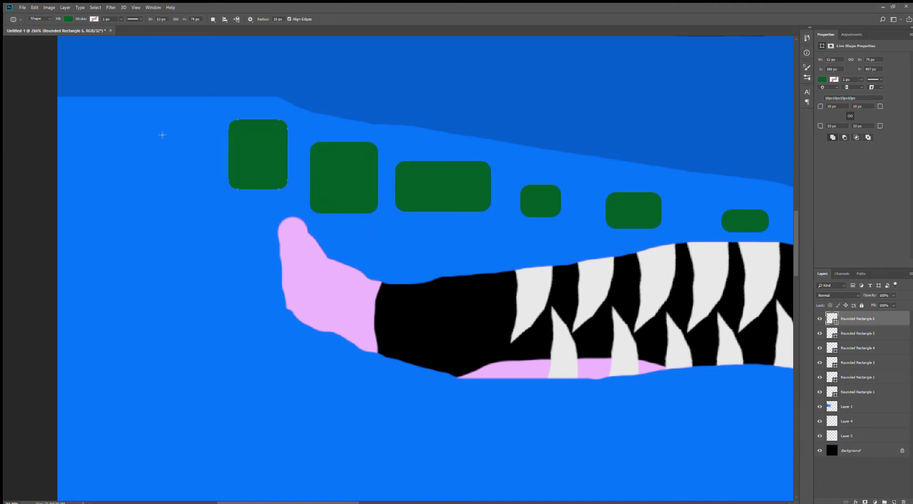
drag(132, 137, 203, 193)
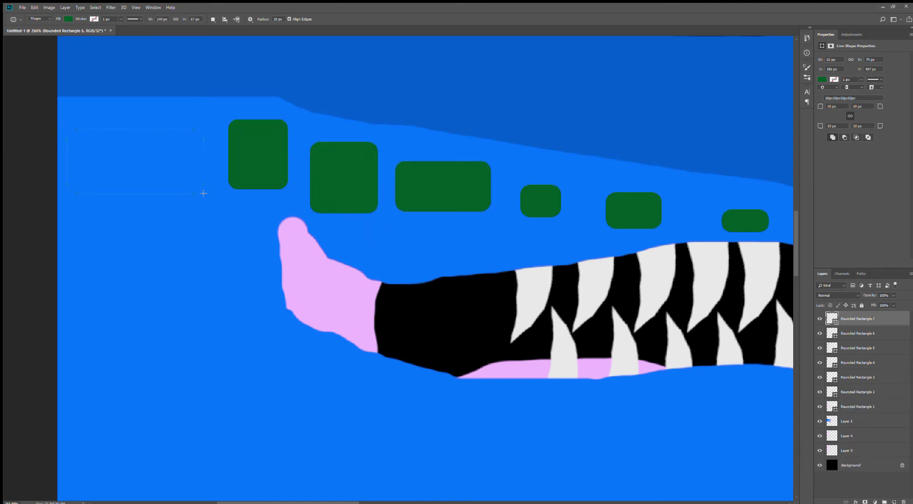
Merge all the rounded rectangles with the head, teeth and mouth layers into one layer above the background
scroll(204, 193, down, 6)
scroll(204, 196, down, 4)
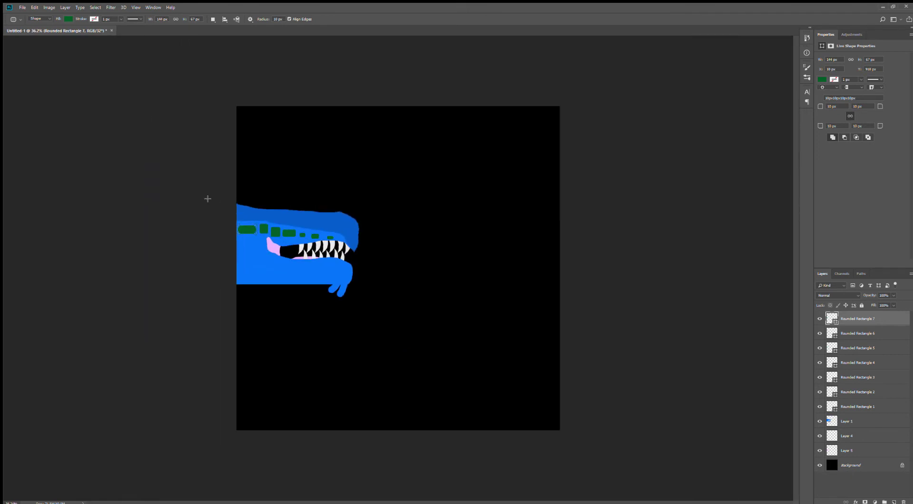
scroll(205, 197, up, 3)
click(832, 450)
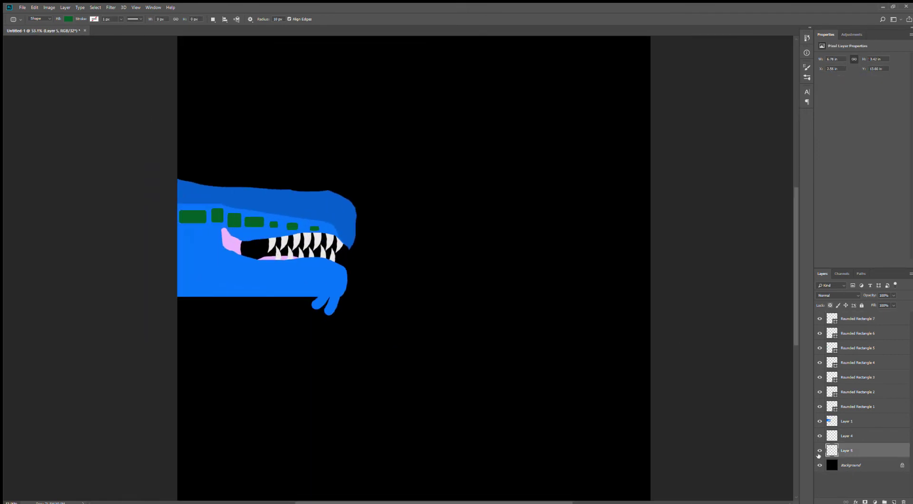
shift+click(889, 316)
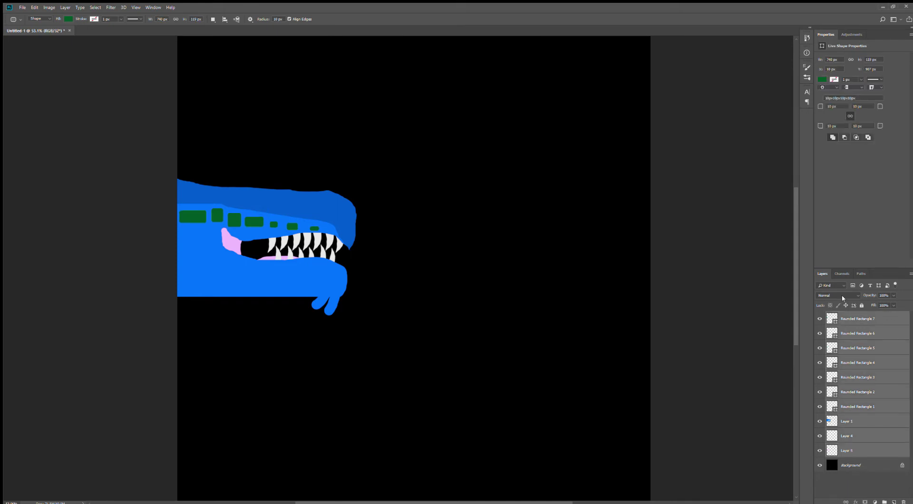
key(ctrl+e)
scroll(149, 351, up, 2)
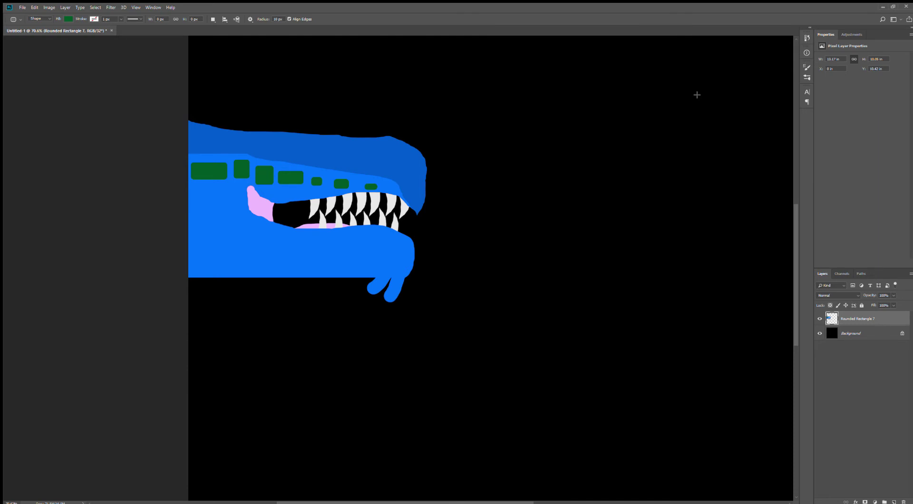
Duplicate the merged head layer and align the copy exactly over the original head
scroll(672, 116, down, 5)
key(ctrl+j)
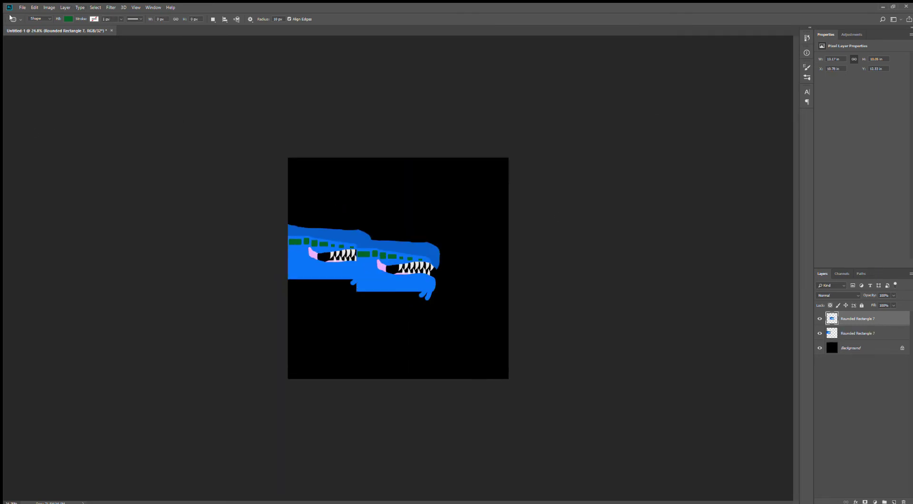
key(v)
drag(394, 298, 346, 294)
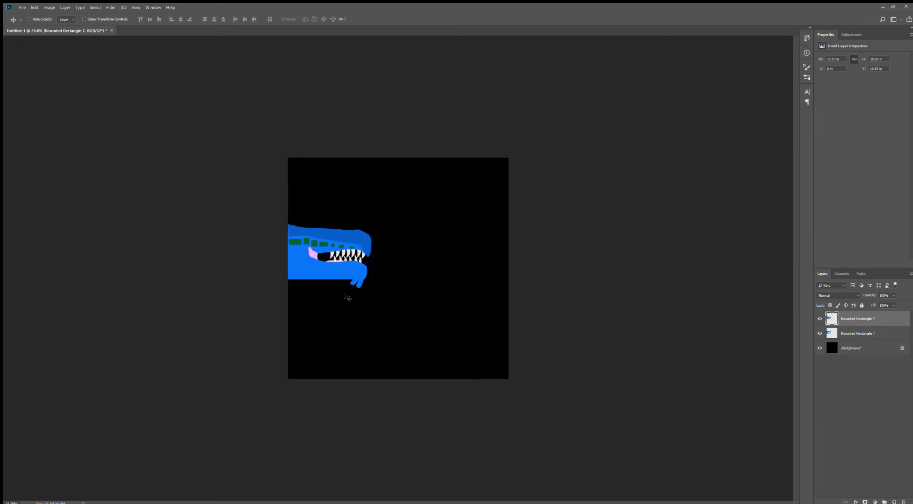
Open the Timeline and create a frame animation
scroll(347, 293, up, 4)
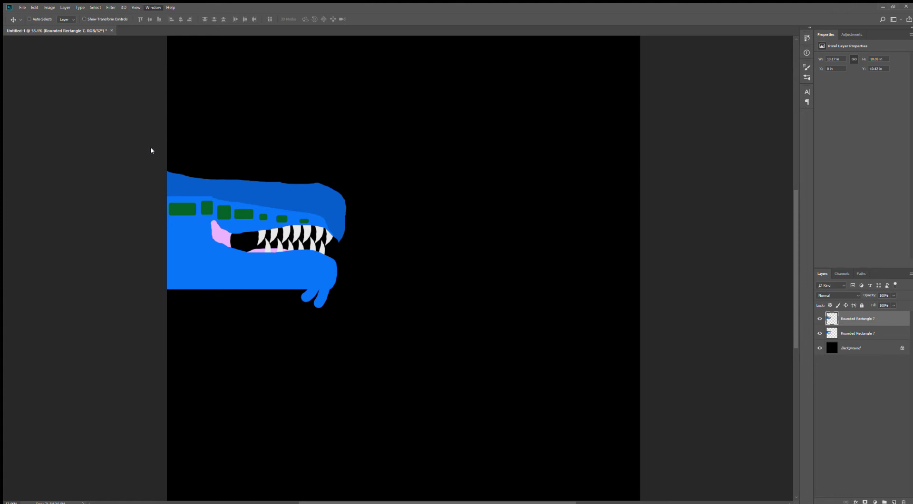
scroll(223, 295, down, 3)
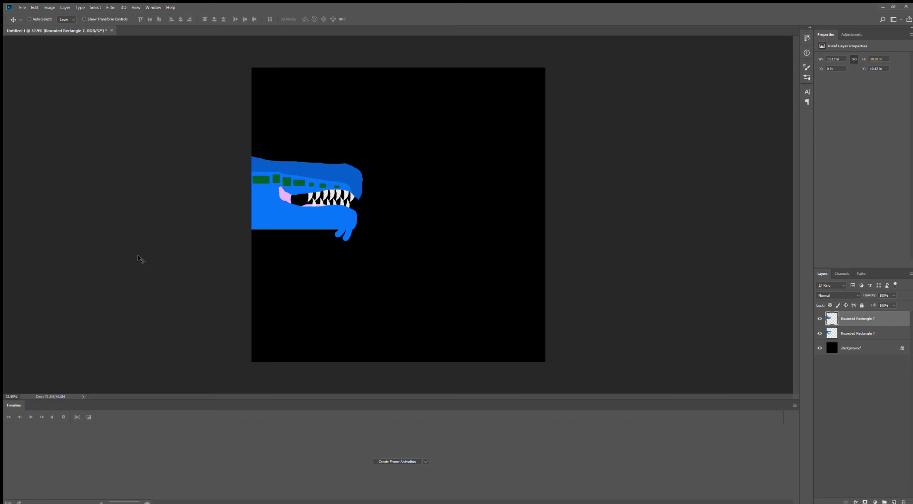
scroll(343, 207, up, 3)
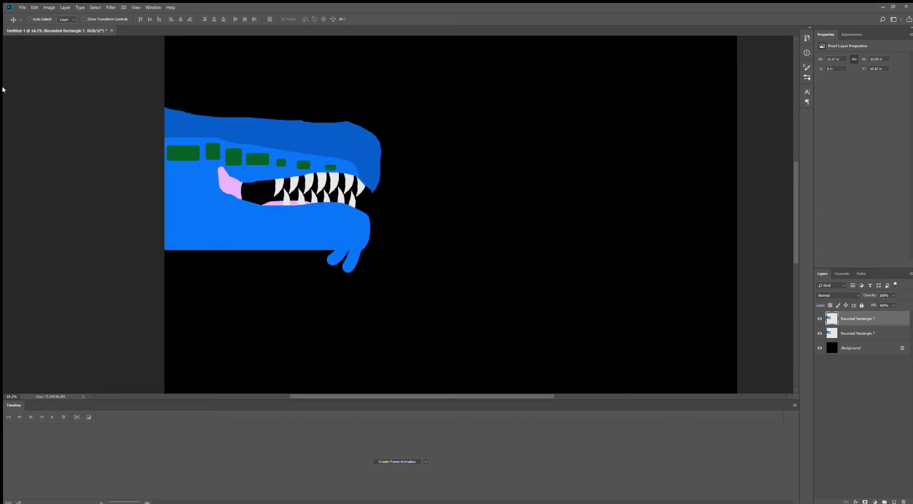
key(b)
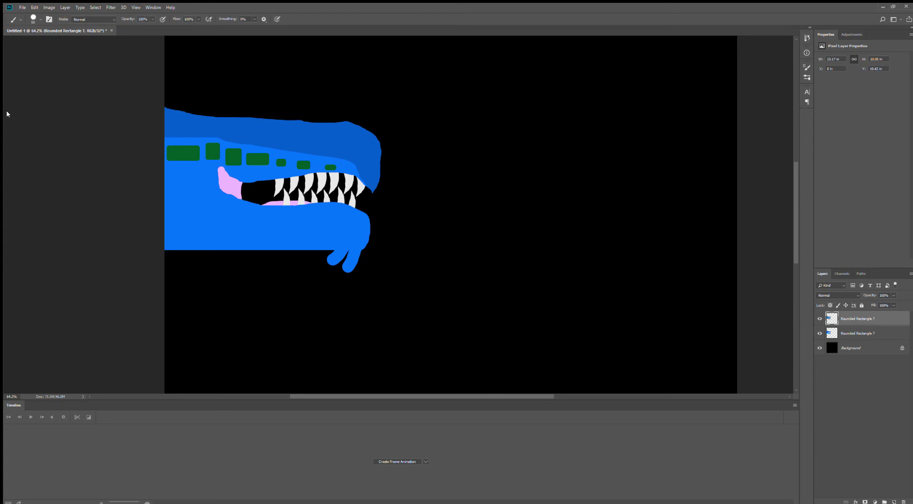
scroll(248, 180, up, 4)
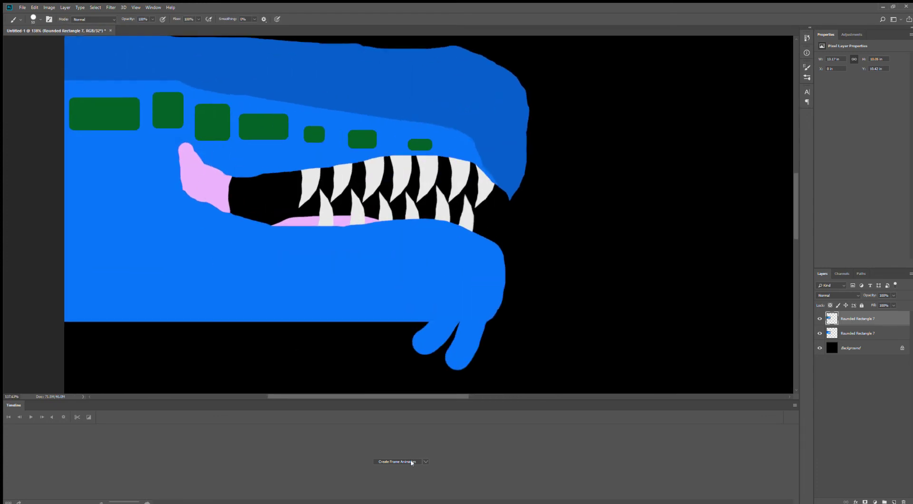
click(402, 461)
scroll(523, 414, down, 4)
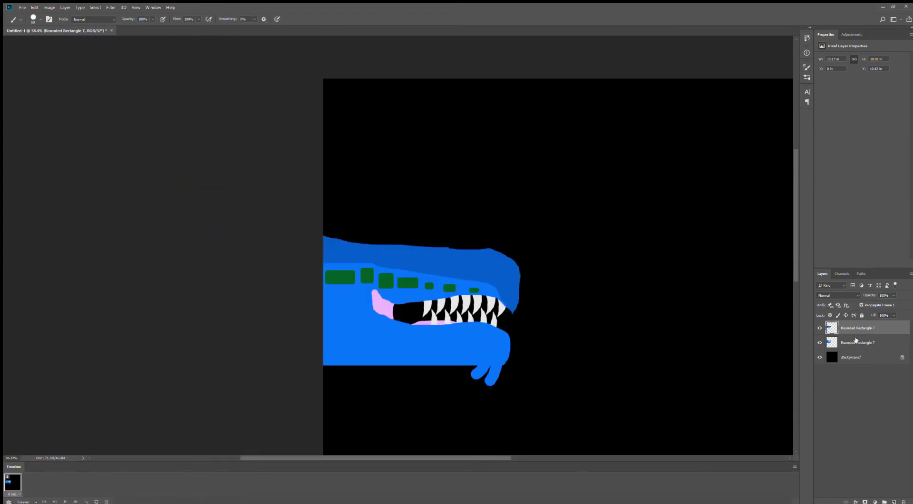
Select the lower head layer and hide the upper head copy in the first animation frame
click(856, 340)
click(819, 328)
scroll(278, 333, down, 3)
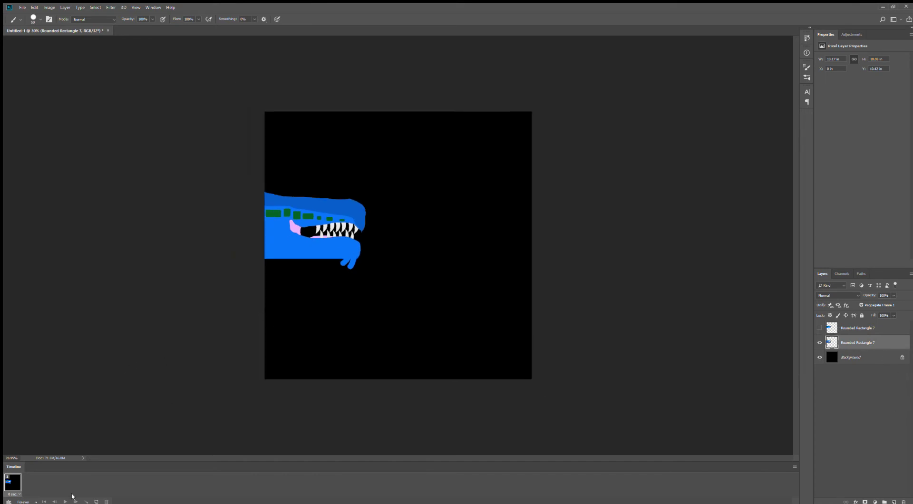
Add a second animation frame that shows the upper head copy and hides the lower head layer
click(96, 502)
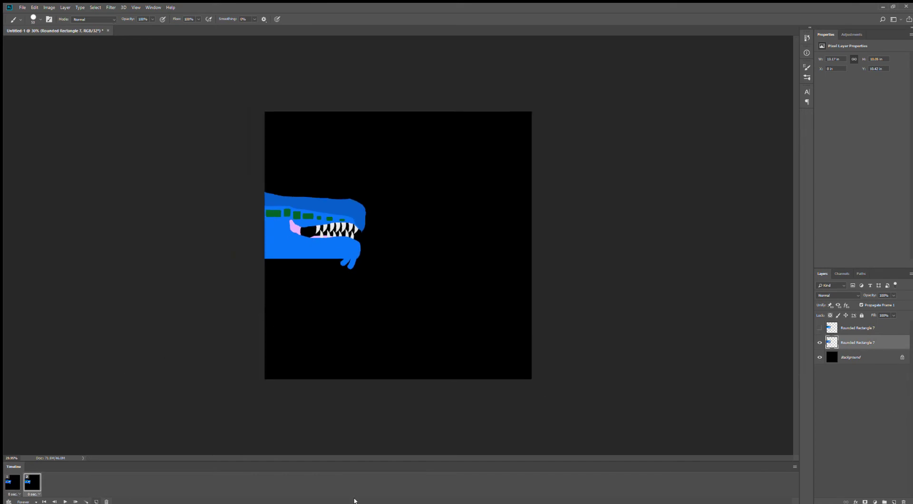
click(855, 329)
click(819, 327)
click(819, 343)
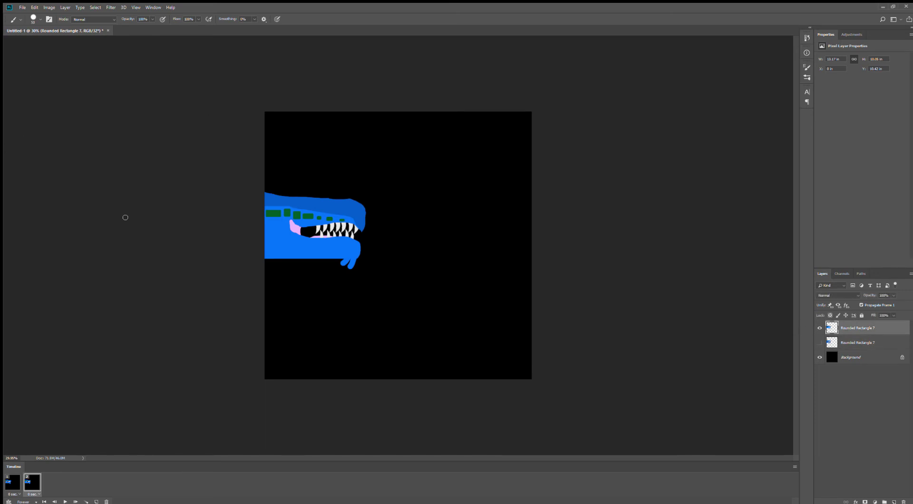
scroll(199, 179, up, 3)
scroll(199, 180, up, 3)
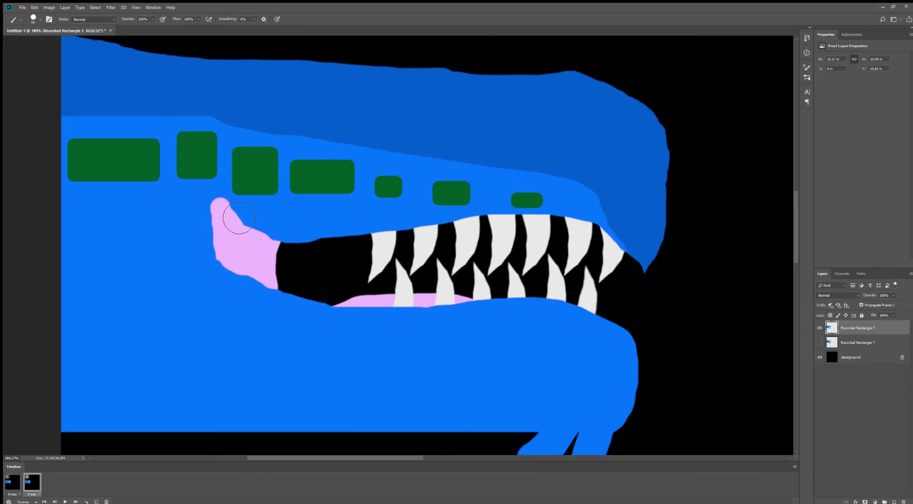
Paint blue over the upper tip and outer edge of the pink mouth corner on the upper head copy
click(228, 223)
drag(228, 223, 234, 262)
drag(240, 216, 228, 227)
scroll(222, 296, down, 5)
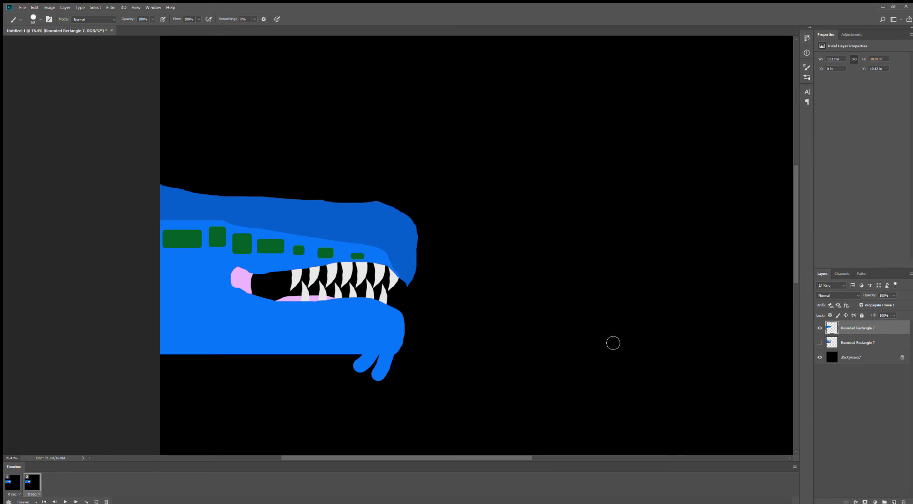
Paste another copy of the head and align it exactly over the existing head
key(ctrl+v)
key(v)
drag(668, 236, 480, 272)
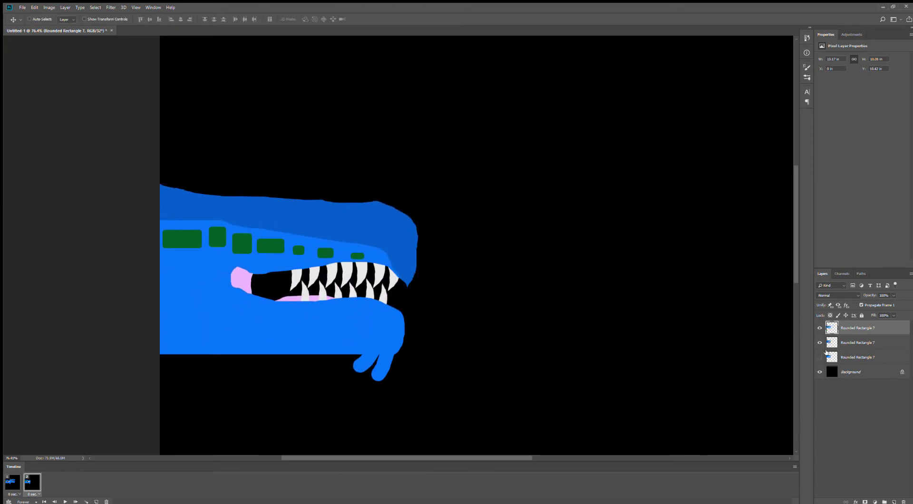
Hide the new head copy in the second frame, and add a third frame showing only that copy
click(819, 328)
click(97, 501)
click(820, 343)
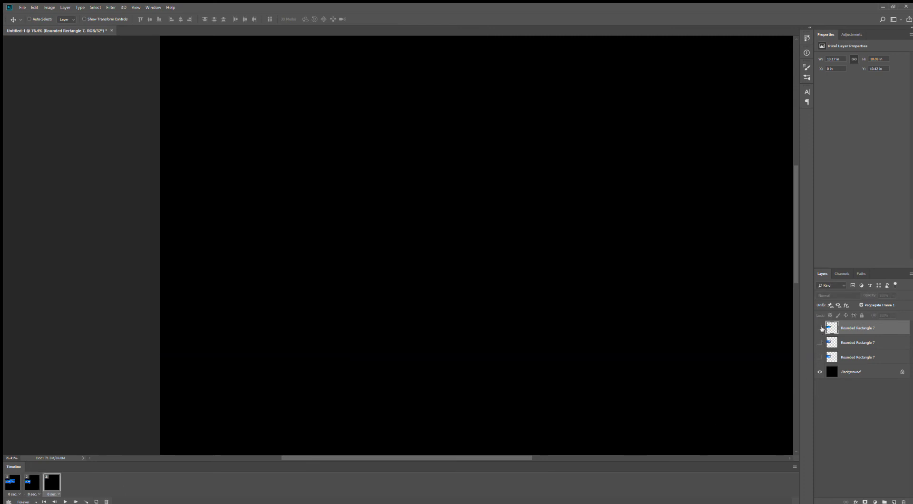
click(819, 328)
scroll(550, 351, down, 1)
scroll(551, 351, down, 1)
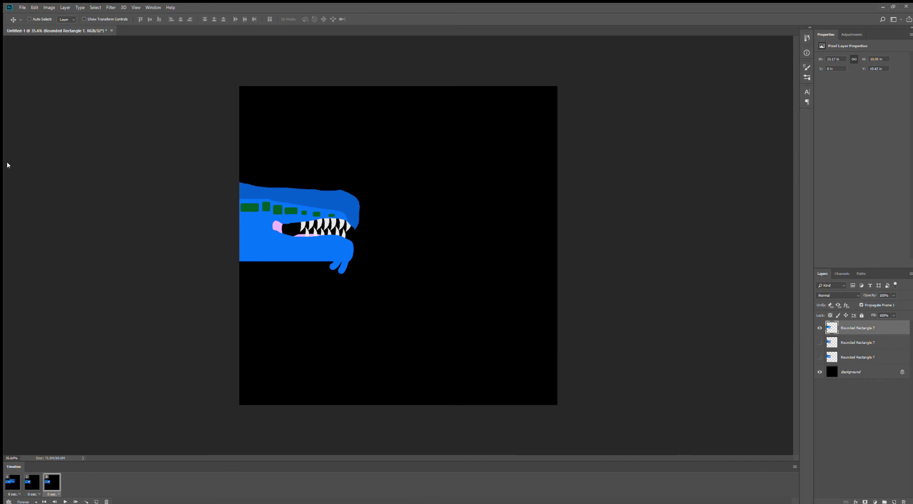
Paint blue over more of the pink mouth corner on the third frame's head copy, leaving a narrower patch
key(b)
scroll(247, 155, up, 4)
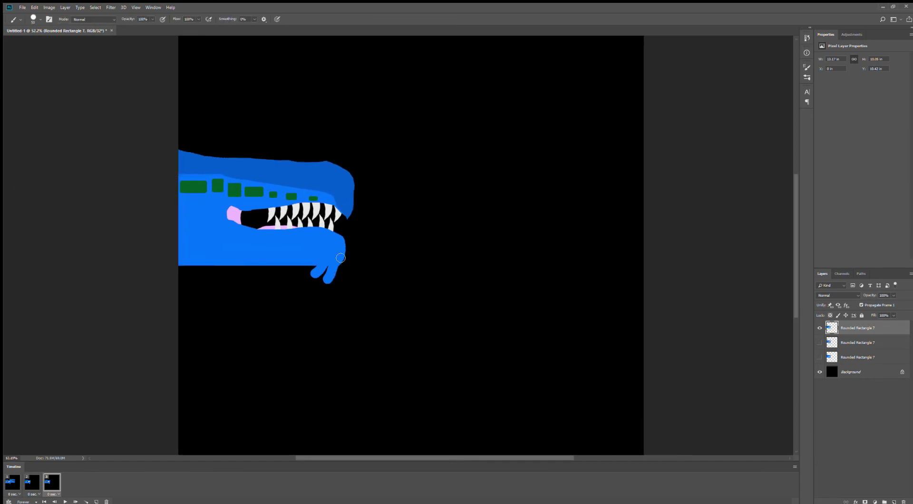
scroll(210, 284, up, 2)
drag(193, 243, 200, 289)
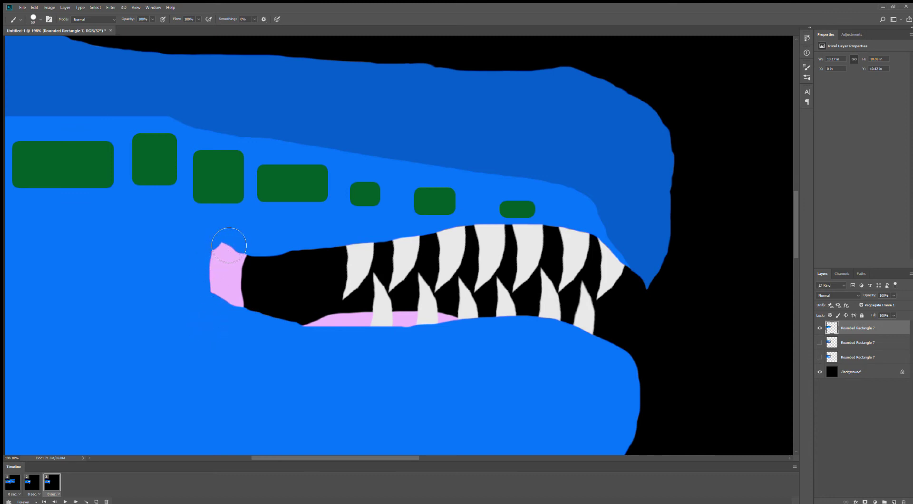
click(224, 239)
alt+scroll(257, 321, down, 5)
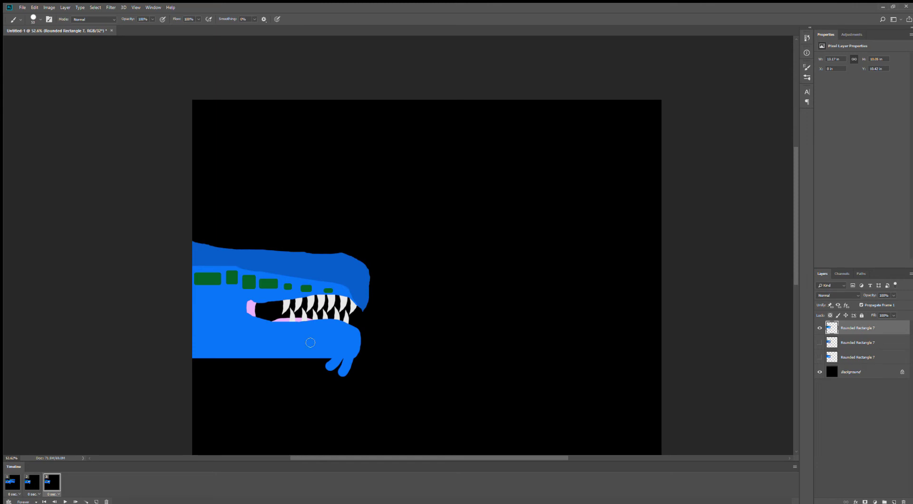
Compare the two upper head copies by toggling their visibility in the third frame
click(819, 329)
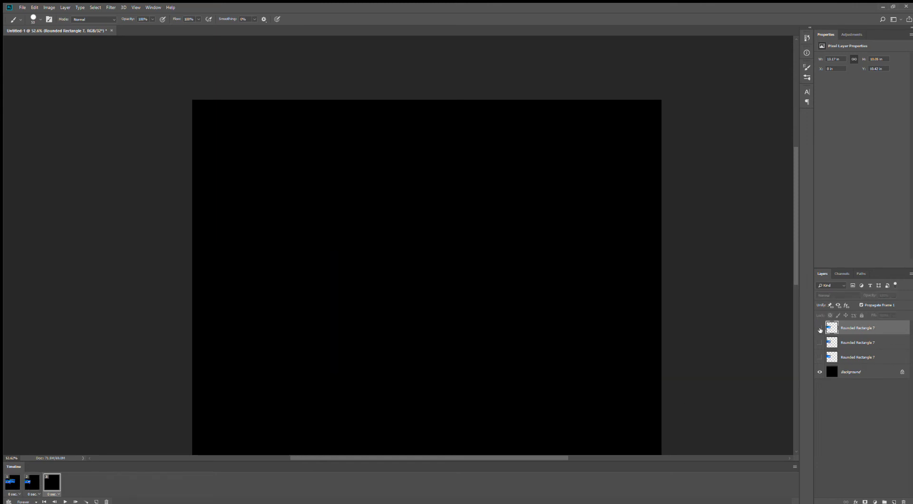
click(820, 328)
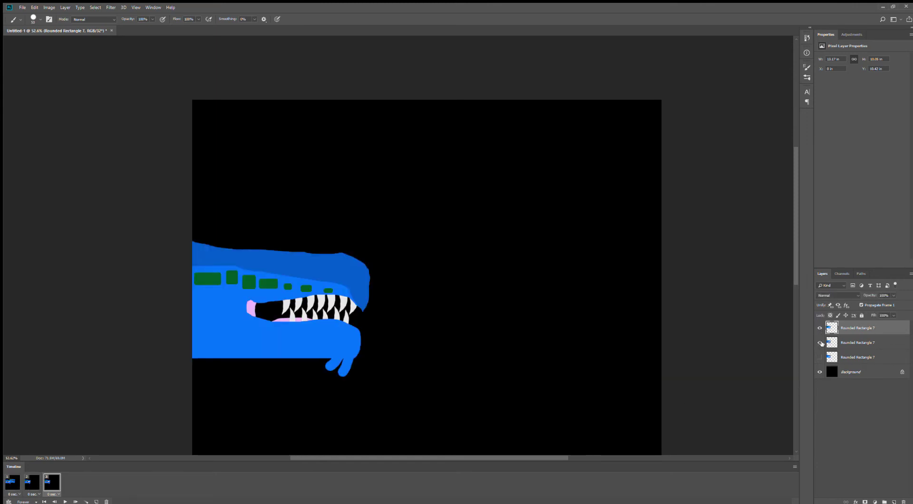
click(819, 327)
click(819, 327)
click(828, 342)
click(819, 342)
click(835, 329)
Add a fourth animation frame and return to the first frame
click(97, 501)
click(11, 484)
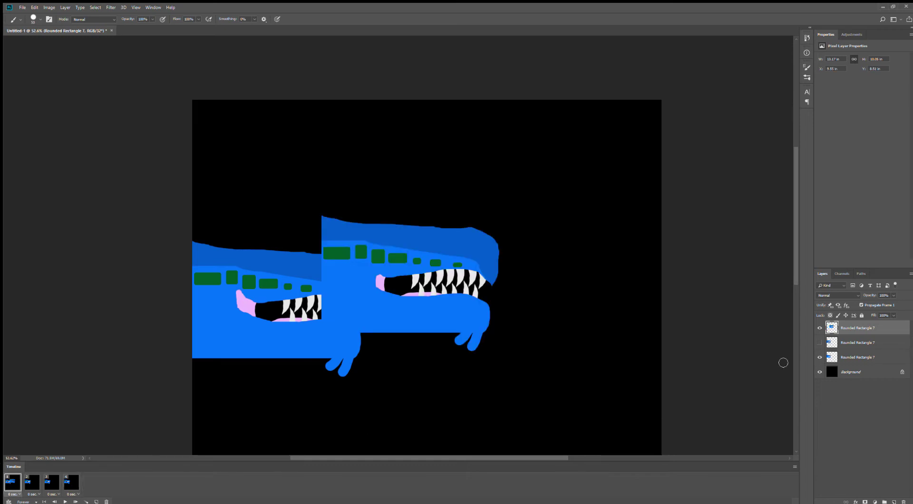
click(878, 357)
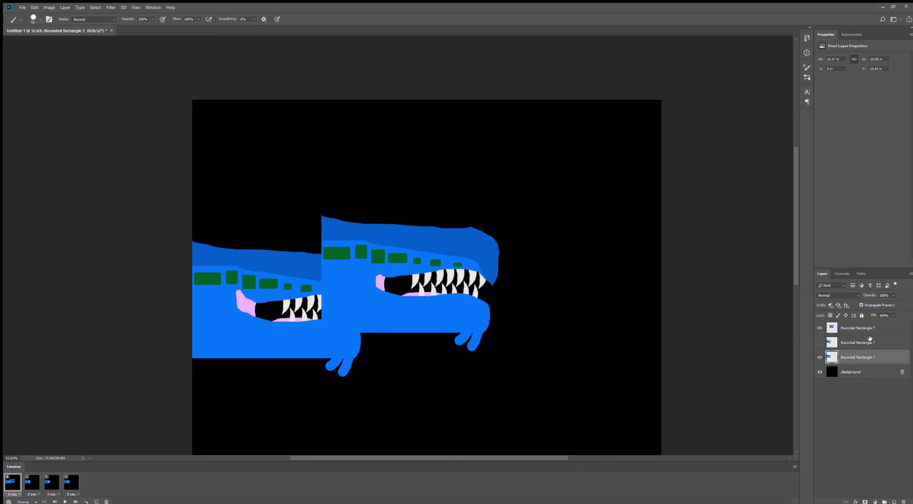
click(820, 328)
click(819, 328)
key(v)
mouse_move(392, 221)
mouse_down()
mouse_move(364, 248)
mouse_move(401, 215)
mouse_up()
key(ctrl+z)
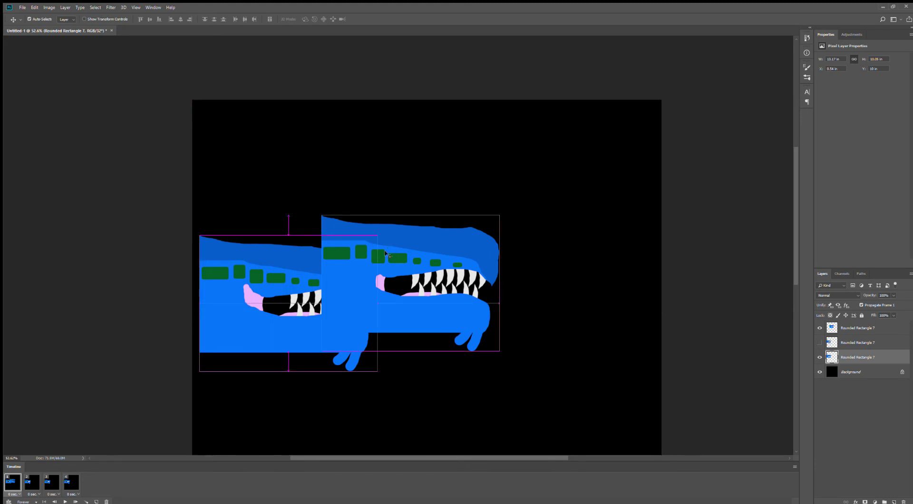
Move the top head copy back over the original head and hide it in the first frame
click(878, 333)
drag(436, 306, 307, 331)
click(819, 328)
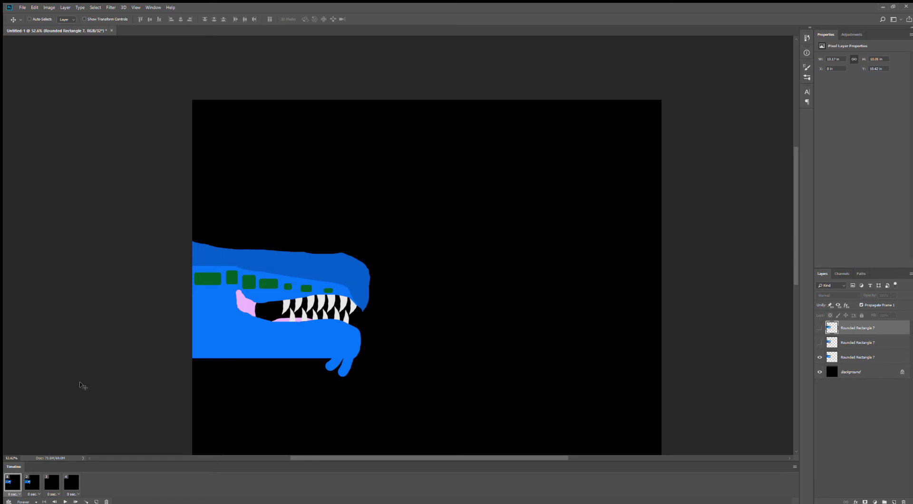
Show only the top head copy in the third frame and align it with the head's original position at the canvas edge
click(52, 482)
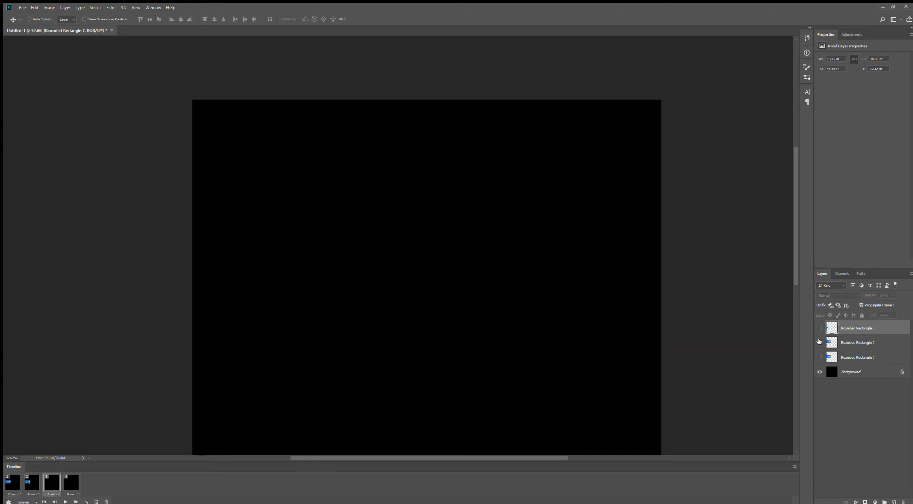
click(819, 342)
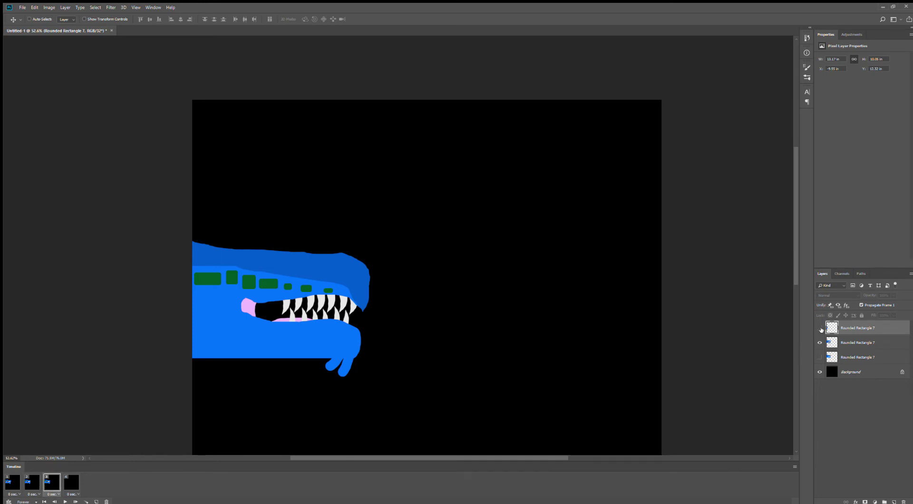
click(819, 328)
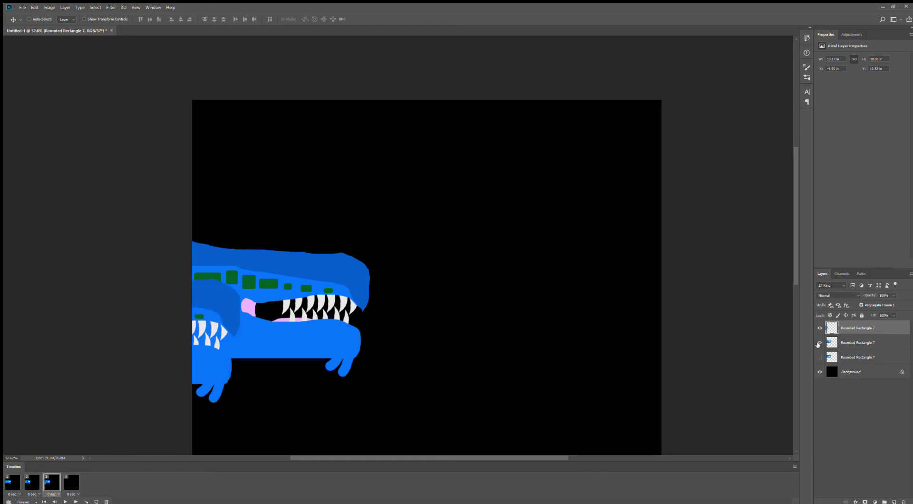
click(819, 343)
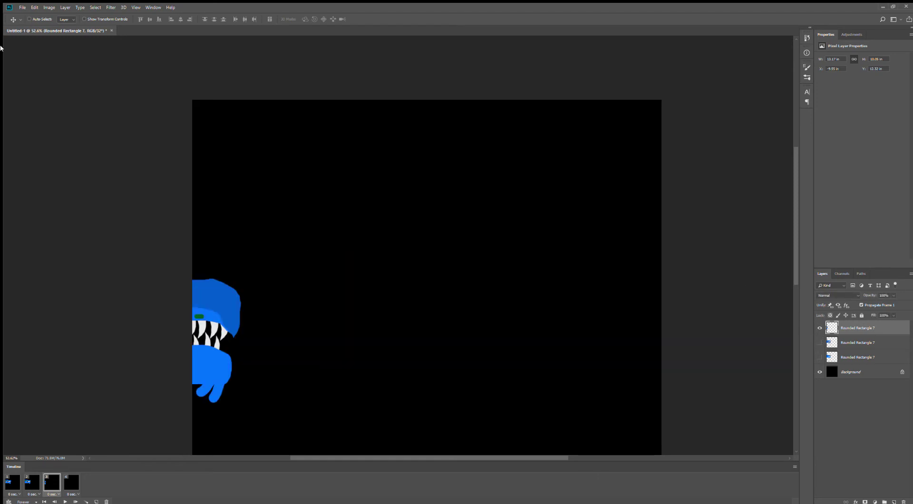
drag(198, 319, 326, 298)
click(819, 343)
drag(280, 319, 279, 315)
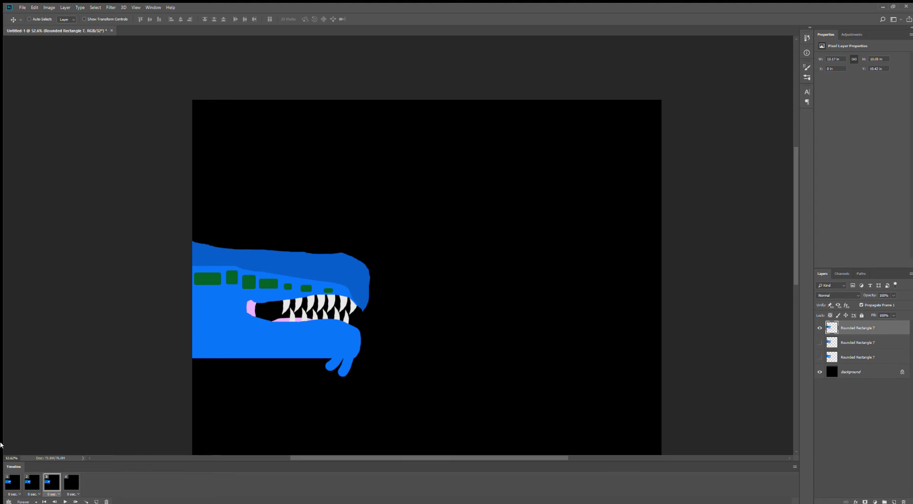
Paste one more head copy in the third frame and align it over the visible head
click(32, 482)
click(48, 482)
key(ctrl+v)
drag(451, 215, 306, 247)
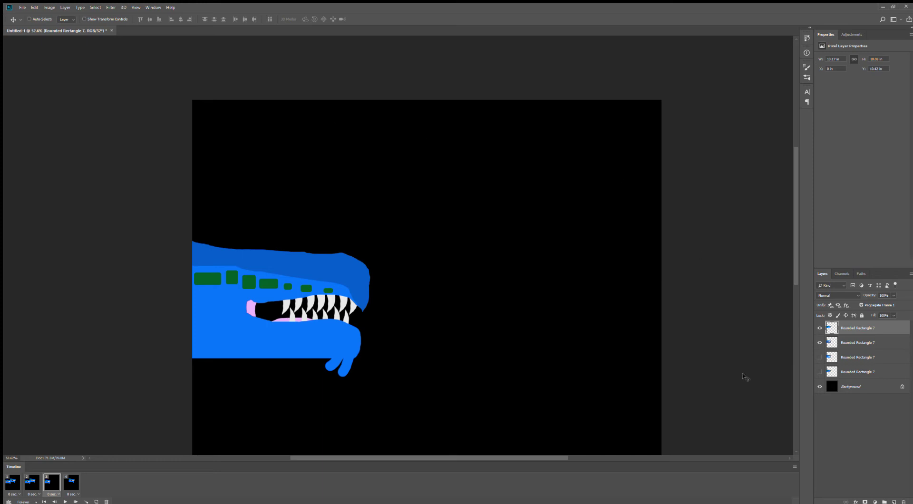
Leave only the newest head copy visible above the background in the third frame and close the document
click(819, 342)
click(819, 328)
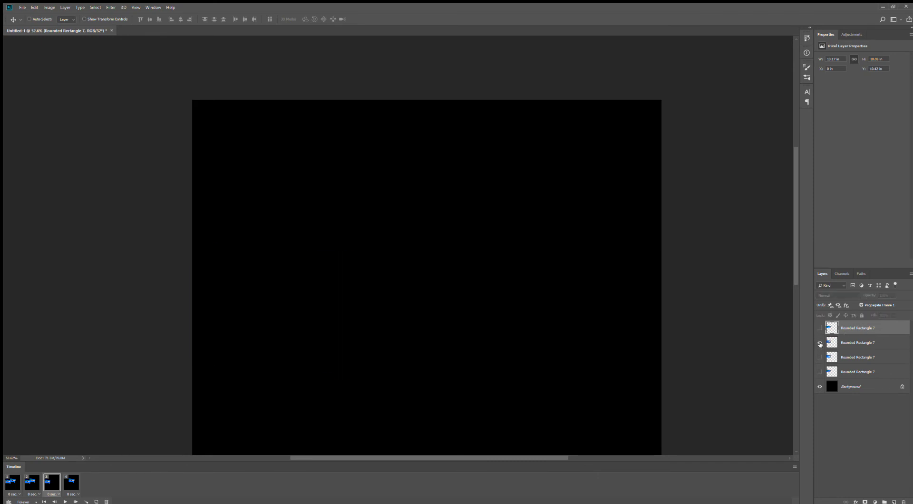
click(819, 343)
click(819, 328)
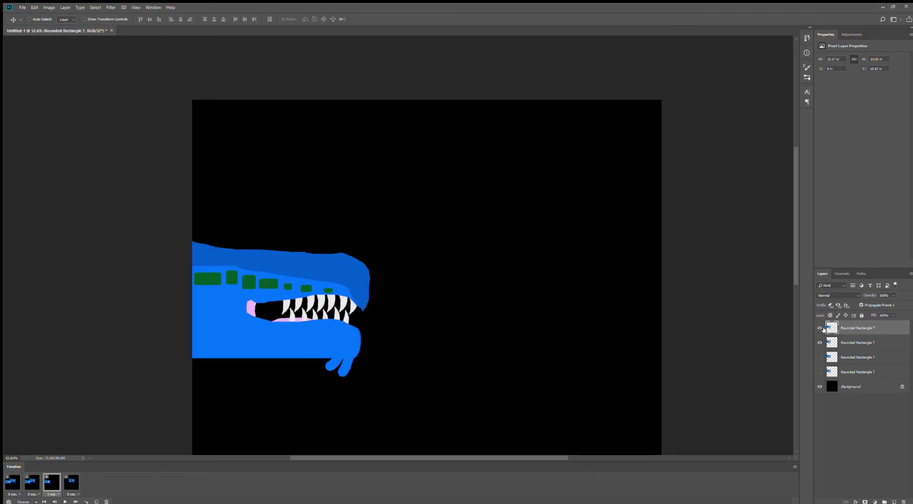
click(819, 343)
key(space)
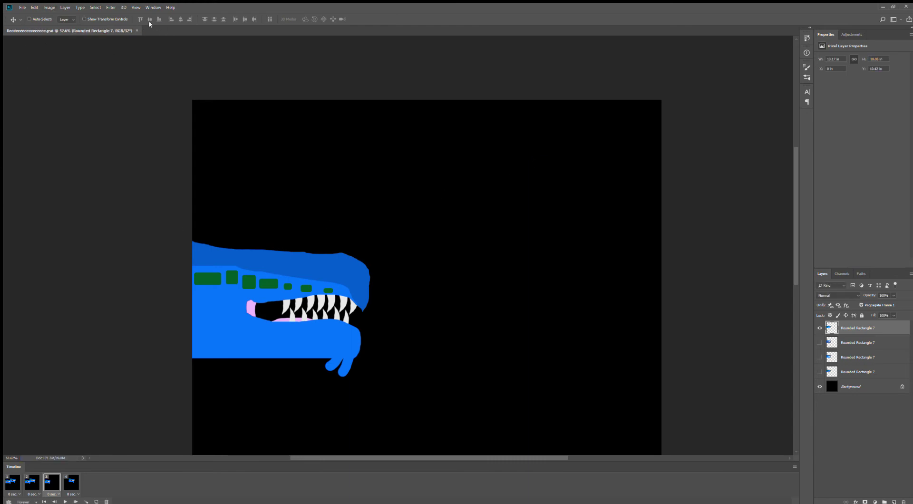
key(ctrl+w)
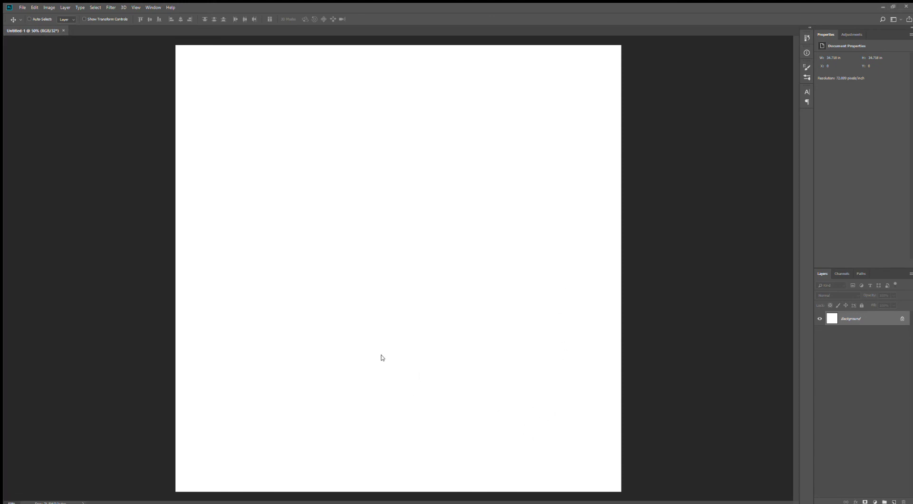
Place the Funtime Foxy picture in the upper-left corner of the blank canvas, stretch it to full canvas height and widen it slightly
drag(382, 357, 383, 357)
drag(370, 226, 176, 46)
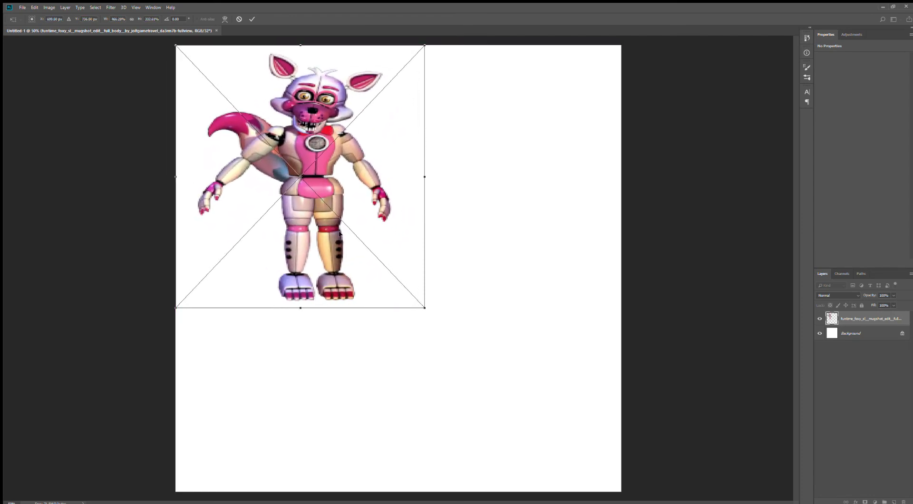
drag(302, 307, 289, 491)
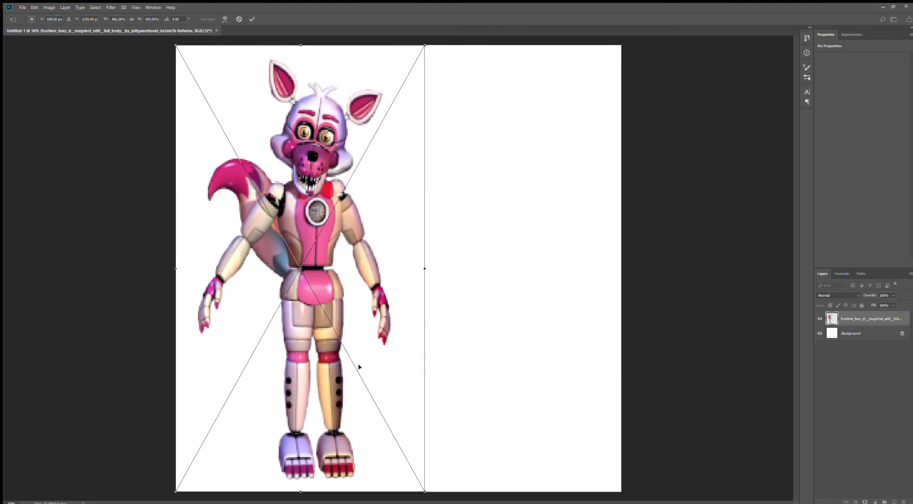
drag(424, 268, 440, 268)
key(Return)
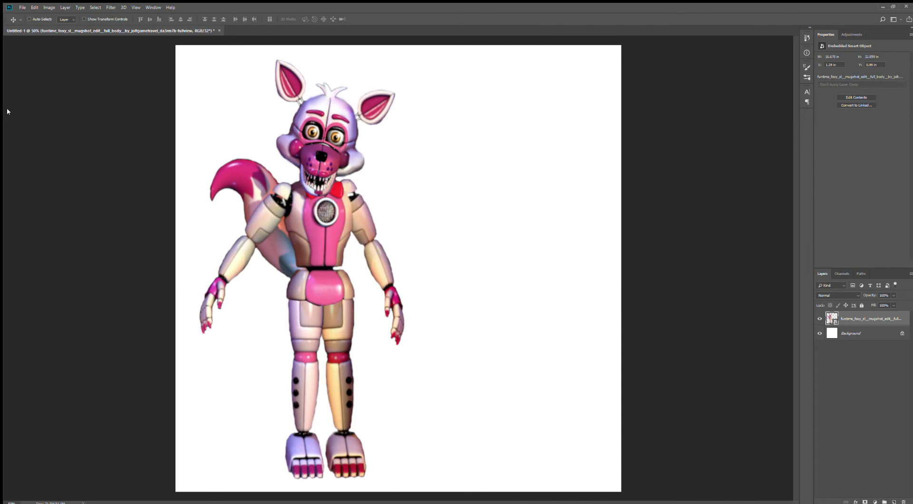
Rasterize the placed fox picture so the Smudge tool can work on it
key(r)
scroll(264, 93, up, 2)
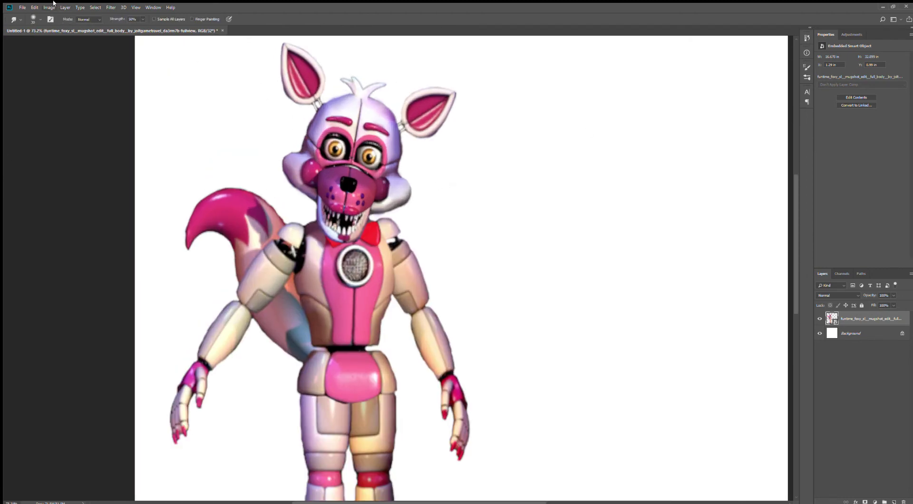
click(447, 186)
scroll(433, 116, up, 3)
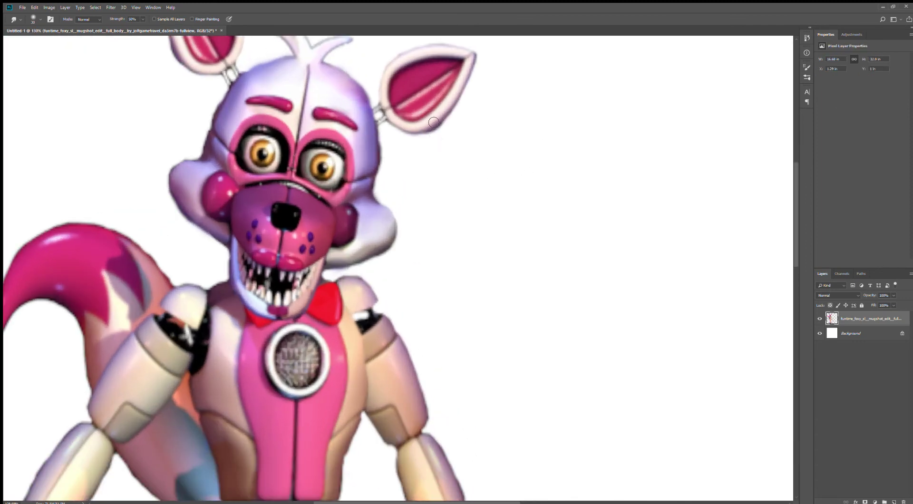
Smudge drips down from the lower edge of the fox's drooping ear and from its hair tuft
mouse_move(433, 138)
mouse_down()
mouse_move(431, 127)
mouse_move(431, 154)
mouse_up()
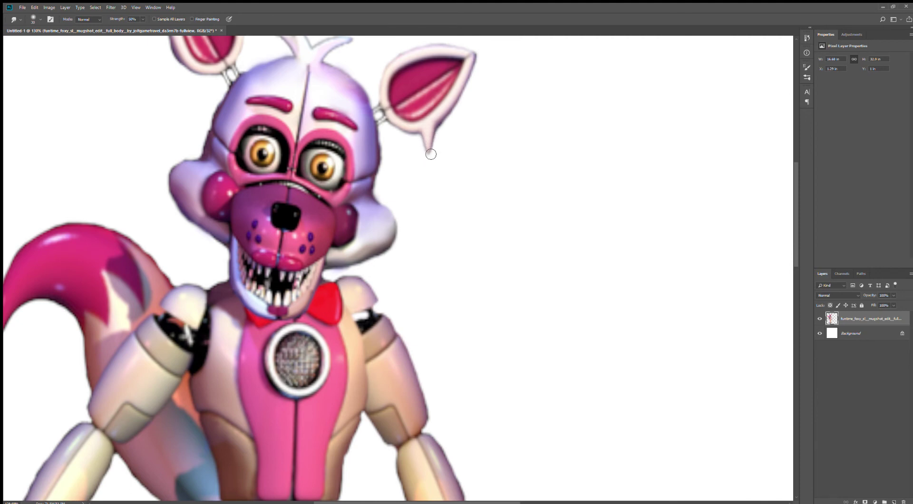
mouse_move(445, 120)
mouse_down()
mouse_move(442, 149)
mouse_move(443, 117)
mouse_move(444, 127)
mouse_up()
scroll(347, 90, down, 10)
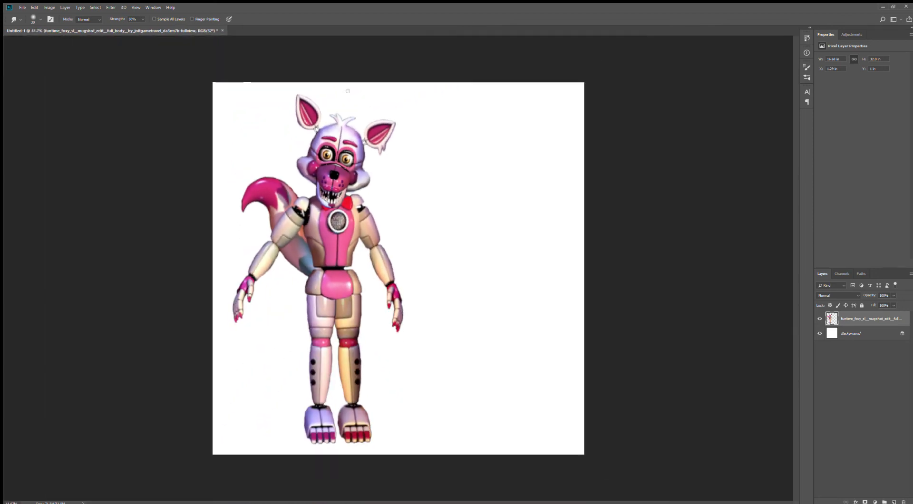
scroll(347, 90, up, 10)
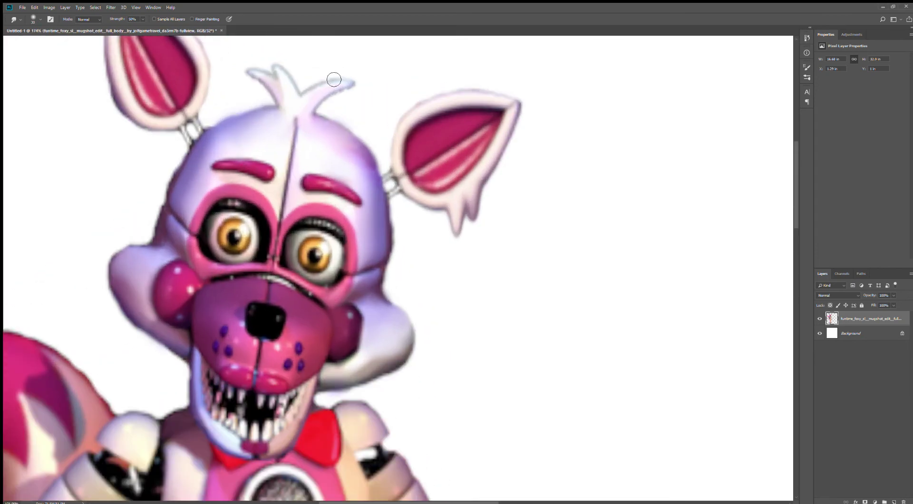
scroll(334, 79, up, 2)
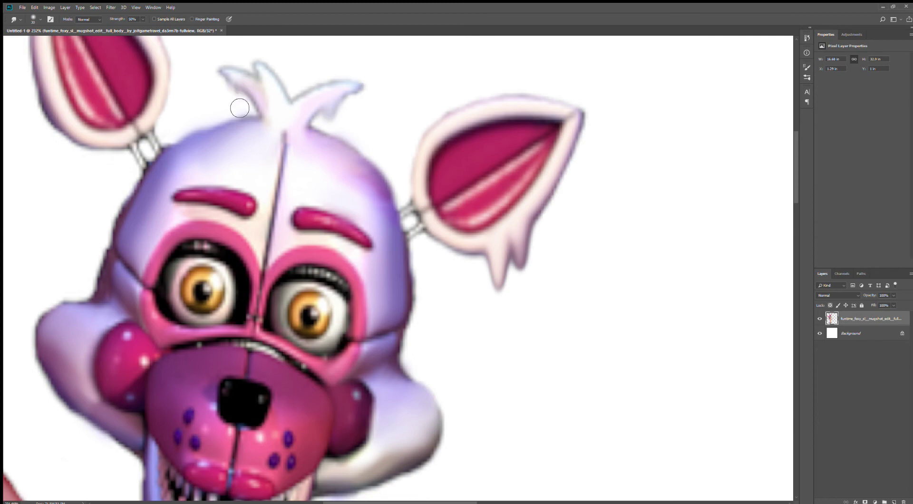
scroll(240, 102, down, 4)
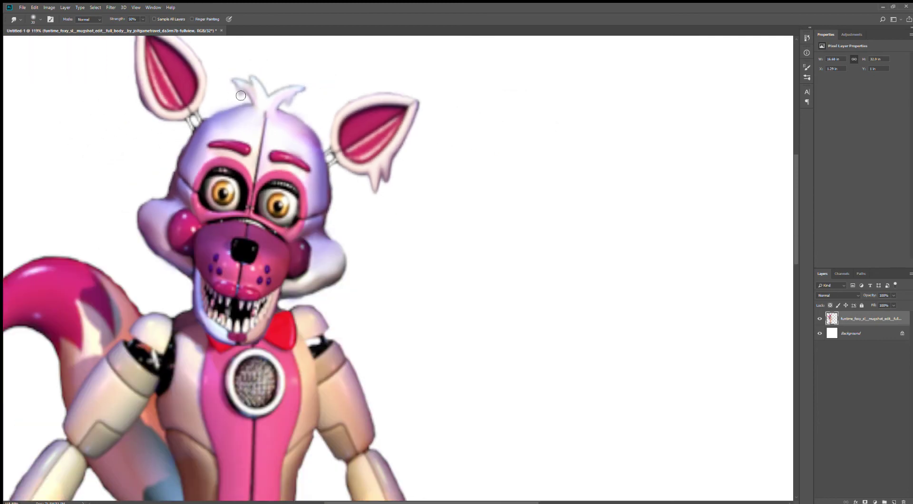
scroll(242, 100, down, 4)
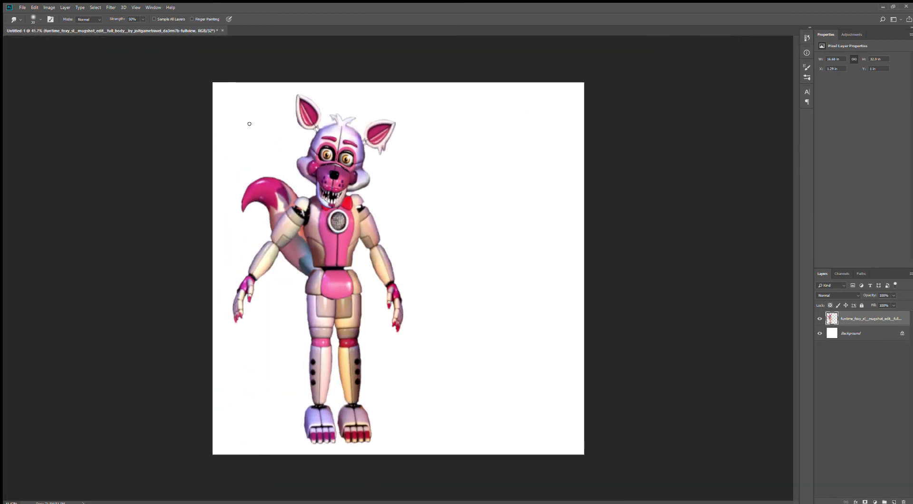
Smudge drips down from the underside of the fox's forearm on the tail side, just above the wrist
scroll(320, 272, up, 6)
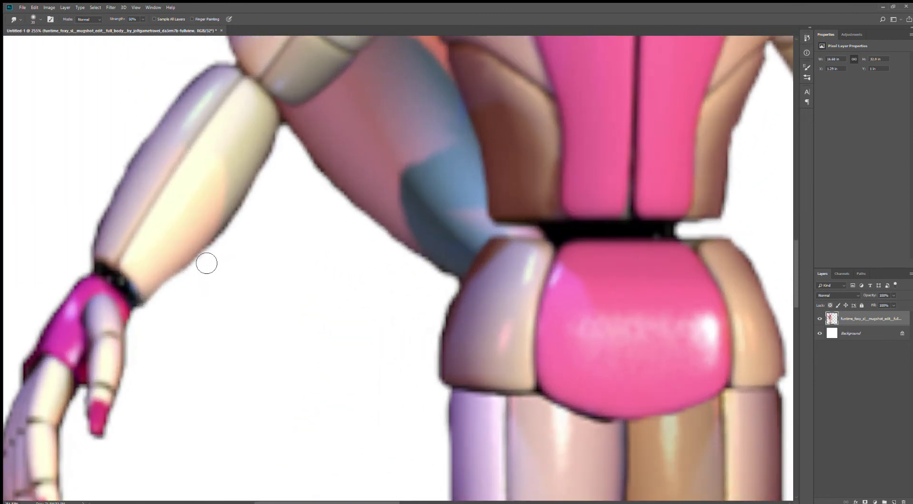
drag(206, 263, 198, 309)
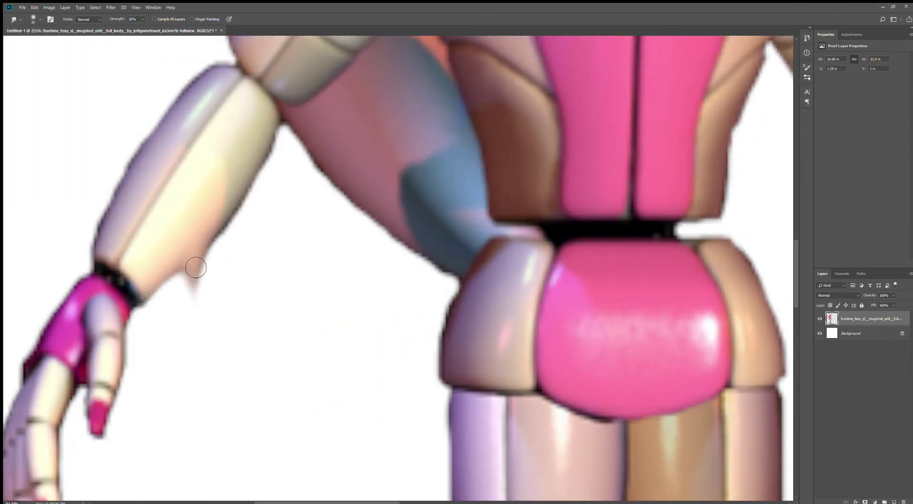
drag(194, 264, 191, 311)
scroll(336, 273, down, 6)
scroll(296, 170, up, 5)
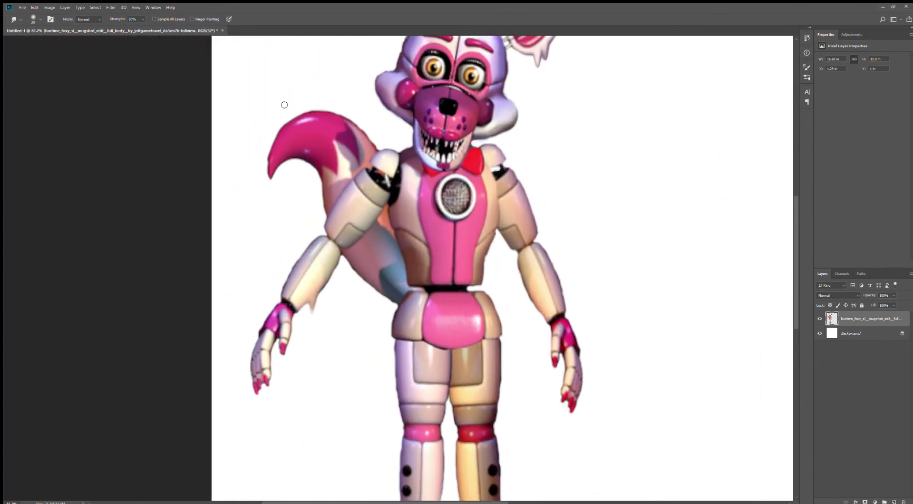
Smudge a row of drips down from the inner curve of the fox's pink tail tip
scroll(296, 170, up, 2)
drag(291, 173, 288, 233)
drag(288, 183, 287, 235)
drag(330, 174, 316, 251)
mouse_move(332, 196)
mouse_down()
mouse_move(330, 269)
mouse_move(332, 248)
mouse_up()
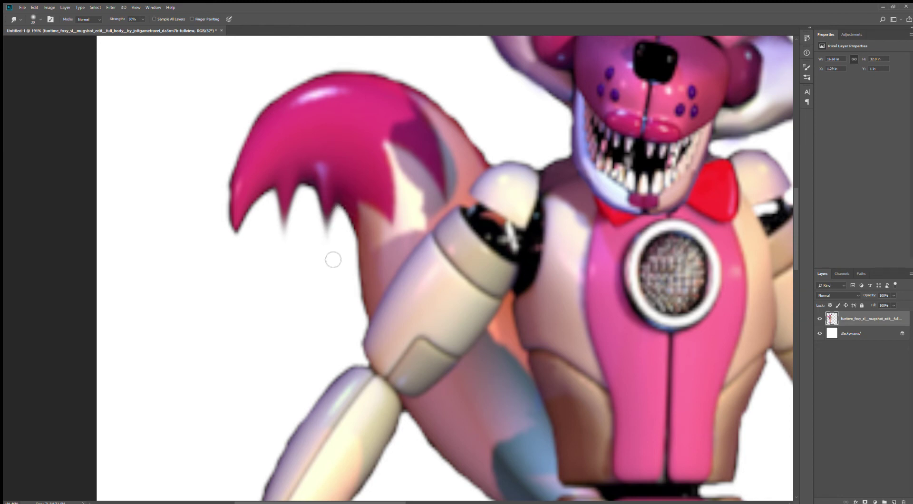
drag(310, 170, 309, 227)
drag(315, 174, 313, 246)
drag(309, 188, 309, 229)
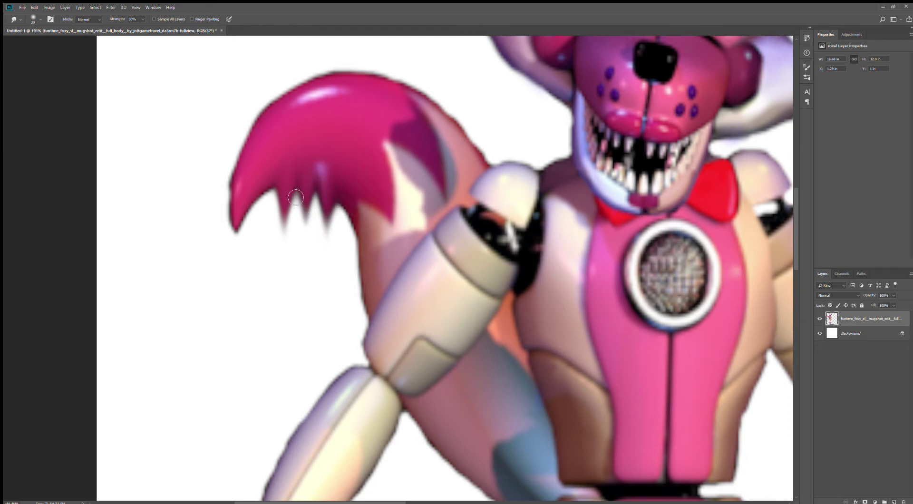
Smudge the pink tail tip's lower edge downward into longer, tapered drips
drag(292, 193, 292, 257)
drag(287, 199, 288, 257)
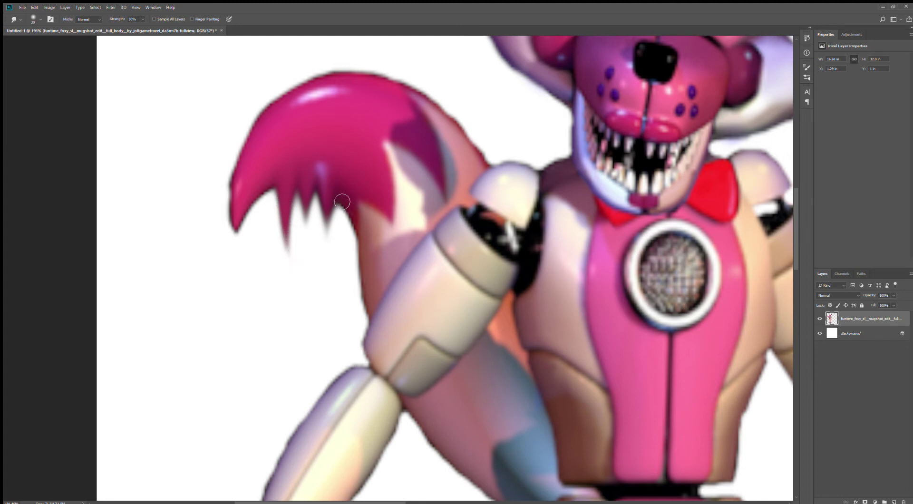
mouse_move(326, 207)
mouse_down()
mouse_move(304, 214)
mouse_move(308, 226)
mouse_up()
Smudge the lower edge of the tail-side cheek downward into a pointed drip
scroll(606, 140, down, 8)
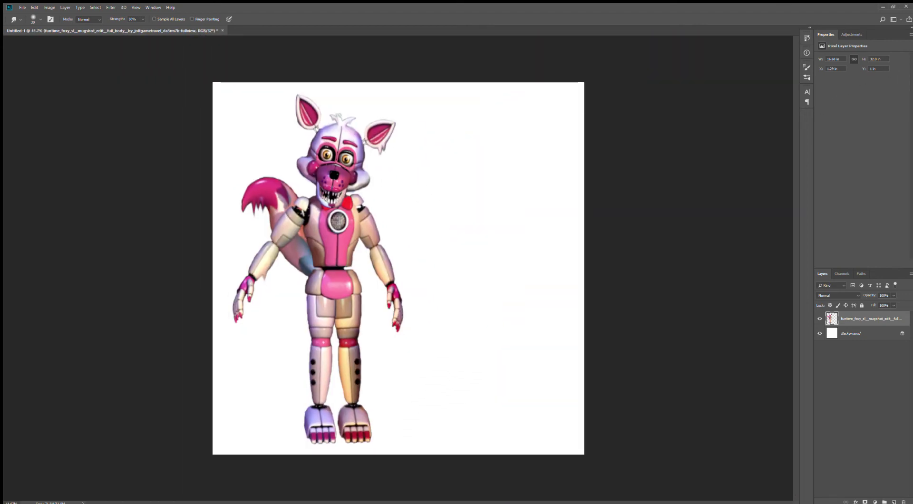
scroll(338, 202, up, 10)
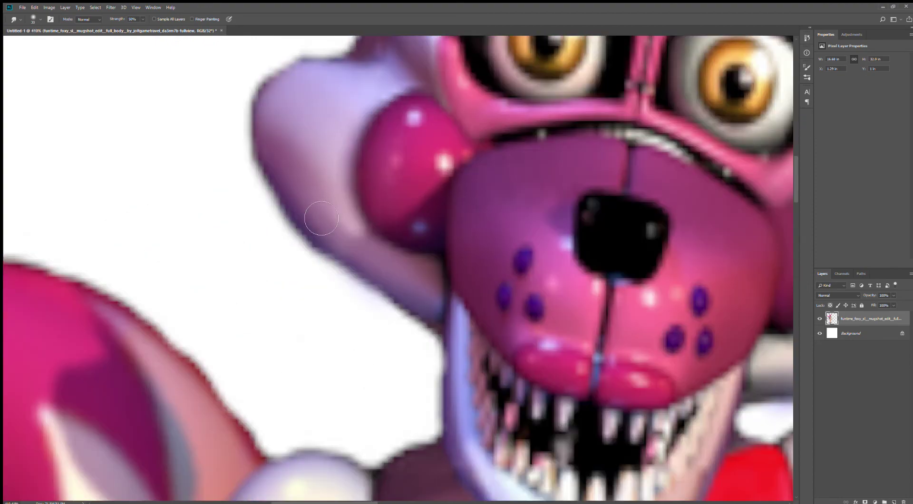
drag(299, 225, 319, 284)
scroll(316, 308, down, 6)
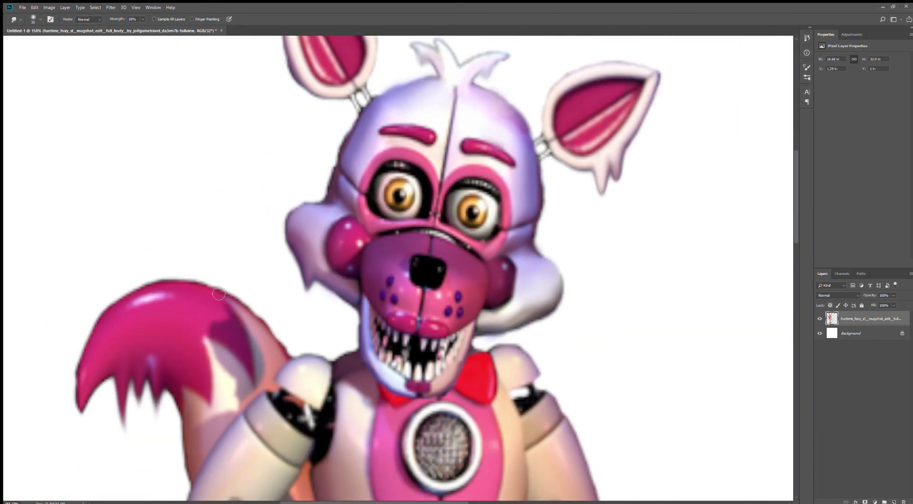
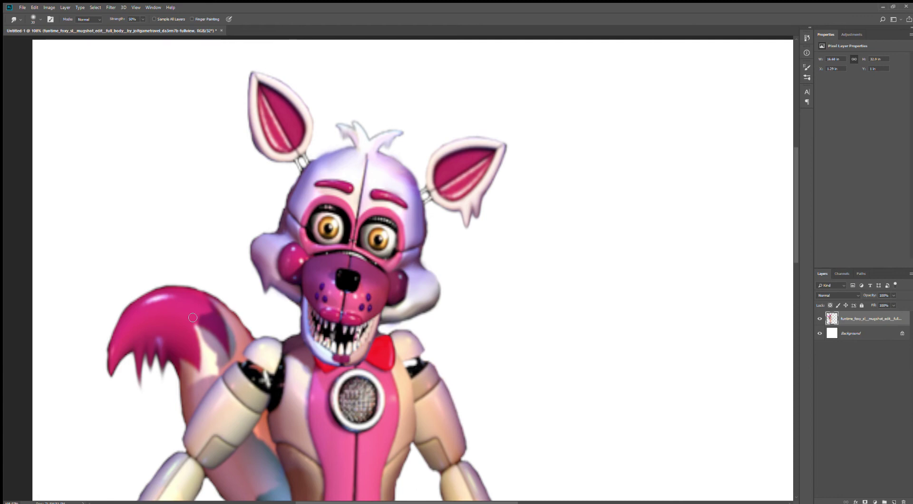
Switch to the Brush tool for painting on the fox character's torso
key(b)
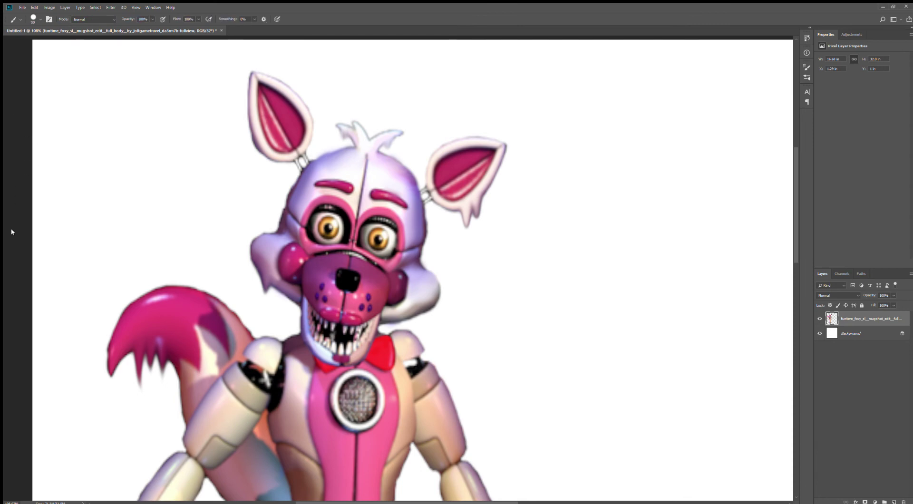
drag(265, 299, 261, 294)
scroll(347, 448, up, 5)
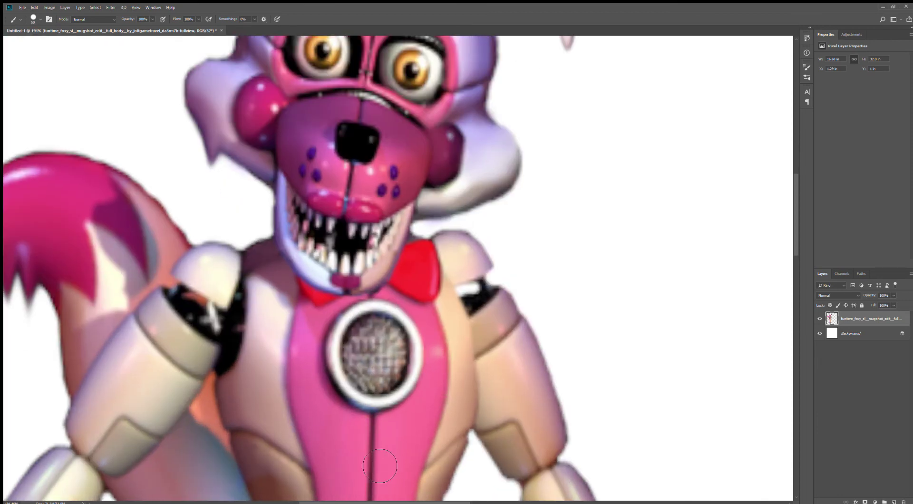
Try brush dabs on the torso seam below the chest speaker, undoing each one
click(370, 451)
key(ctrl+z)
click(372, 444)
key(ctrl+z)
On the fox layer, paint five short pink strokes with a smaller brush across the black torso seam below the chest speaker
key(bracketleft)
key(bracketleft)
click(860, 380)
scroll(405, 437, down, 5)
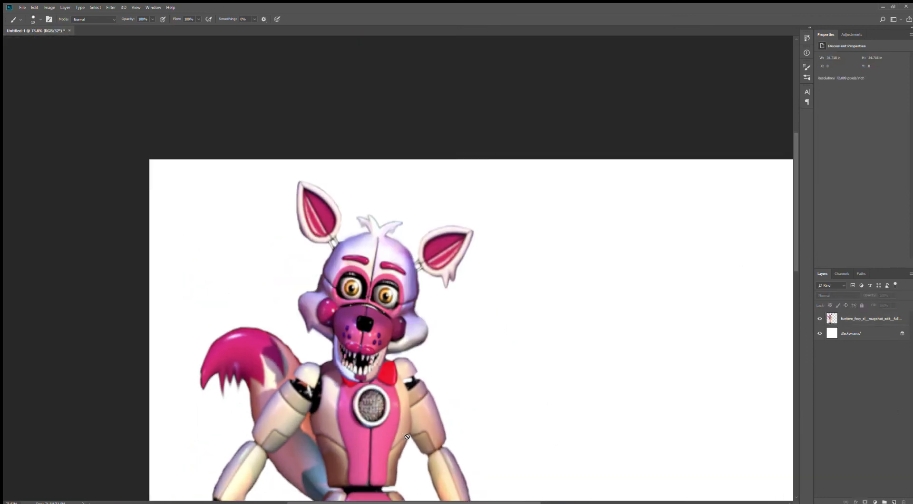
scroll(405, 437, down, 2)
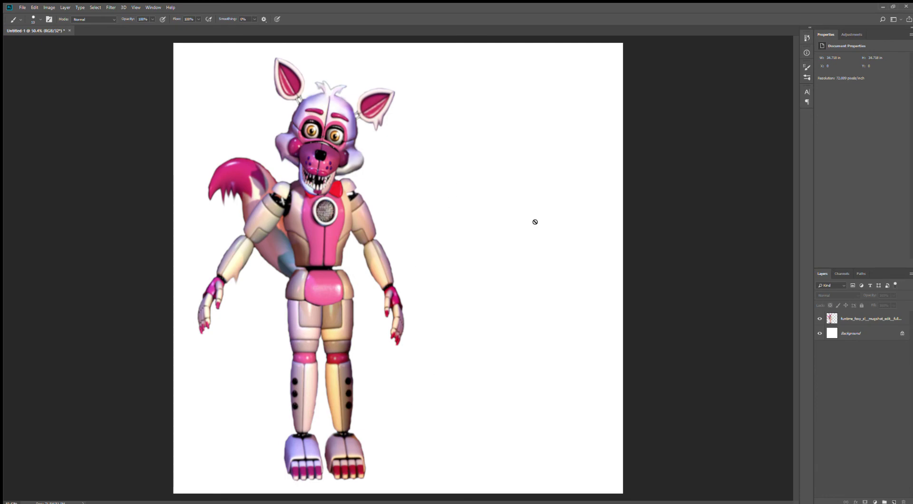
click(887, 318)
scroll(345, 226, up, 4)
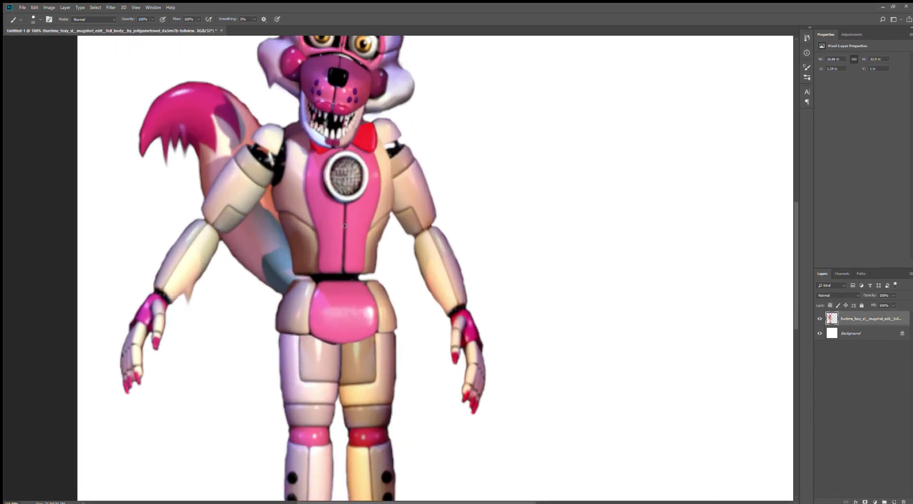
scroll(344, 225, up, 5)
drag(346, 227, 353, 228)
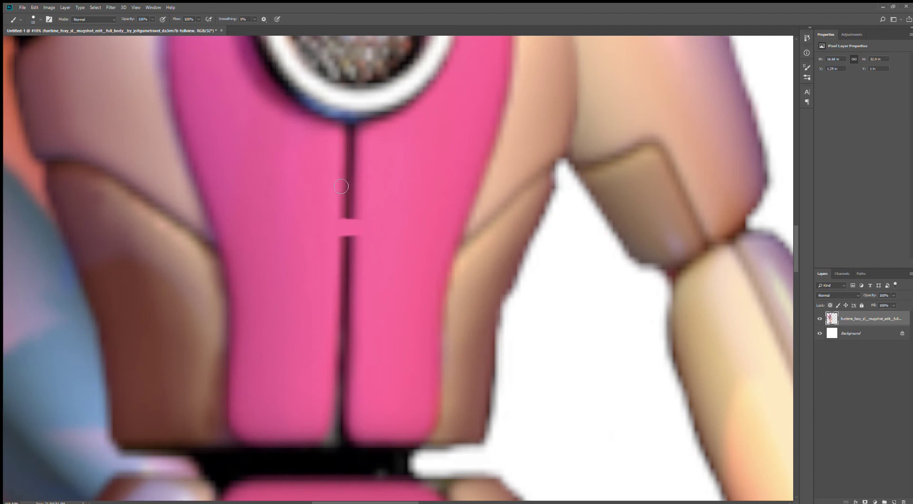
mouse_move(336, 183)
mouse_down()
mouse_move(362, 191)
mouse_move(337, 162)
mouse_move(364, 162)
mouse_up()
drag(341, 243, 361, 278)
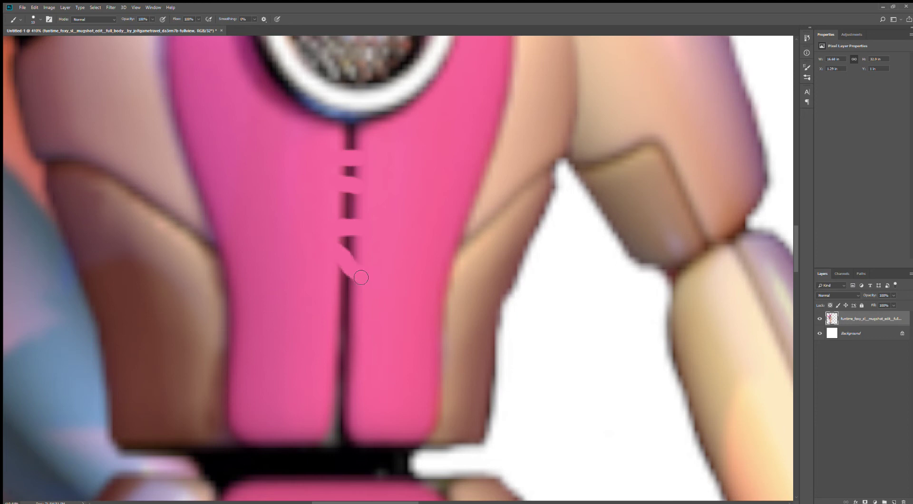
drag(335, 335, 355, 320)
scroll(354, 314, down, 3)
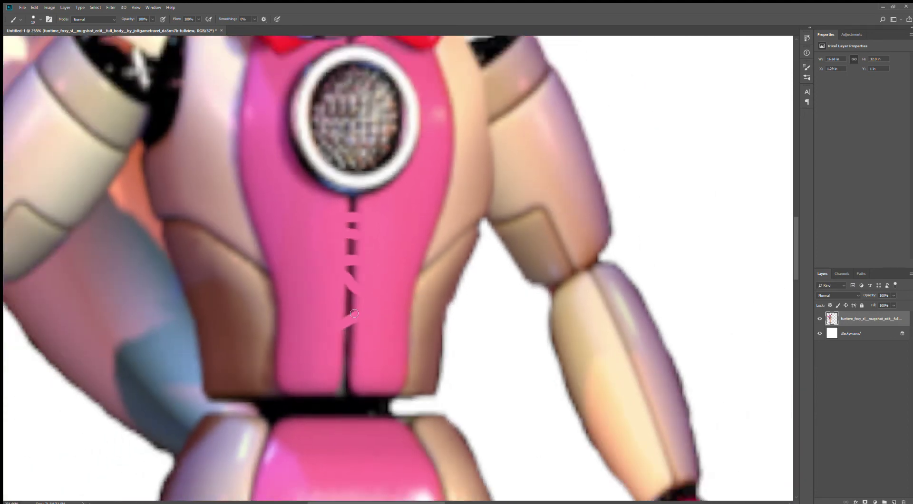
Paint a curved dark-pink extension onto the thumb claw of the tail-side hand, discarding a lighter pink attempt
scroll(354, 313, down, 10)
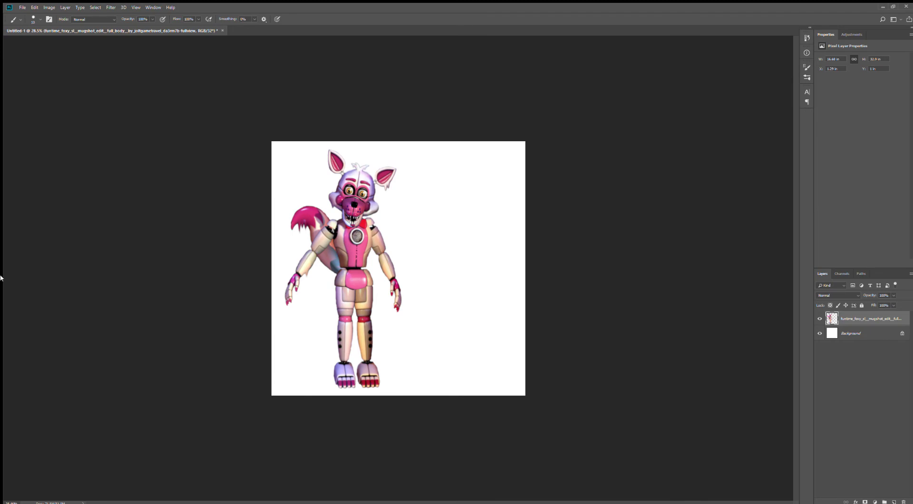
scroll(288, 295, up, 10)
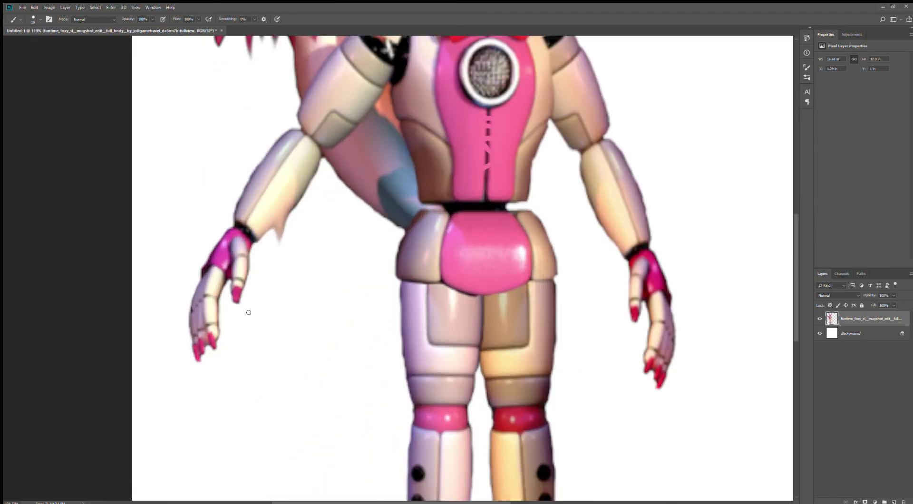
scroll(241, 288, up, 3)
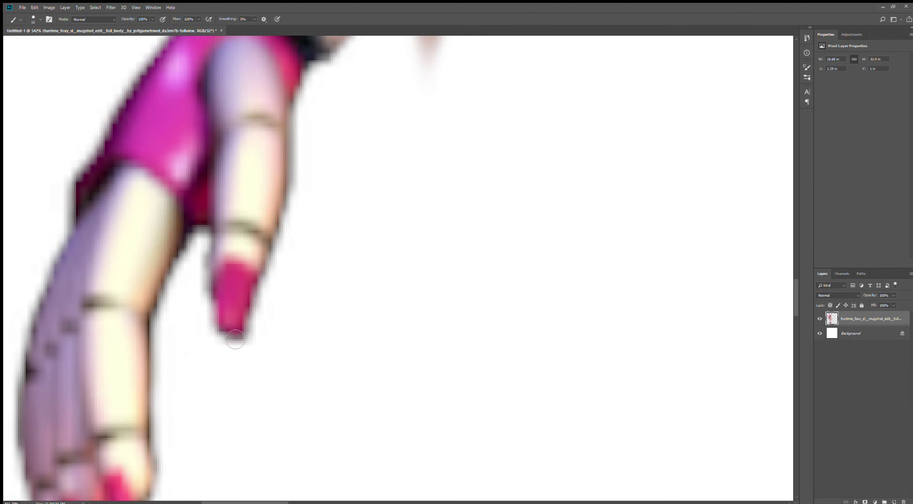
mouse_move(230, 309)
mouse_down()
mouse_move(237, 340)
mouse_move(244, 337)
mouse_up()
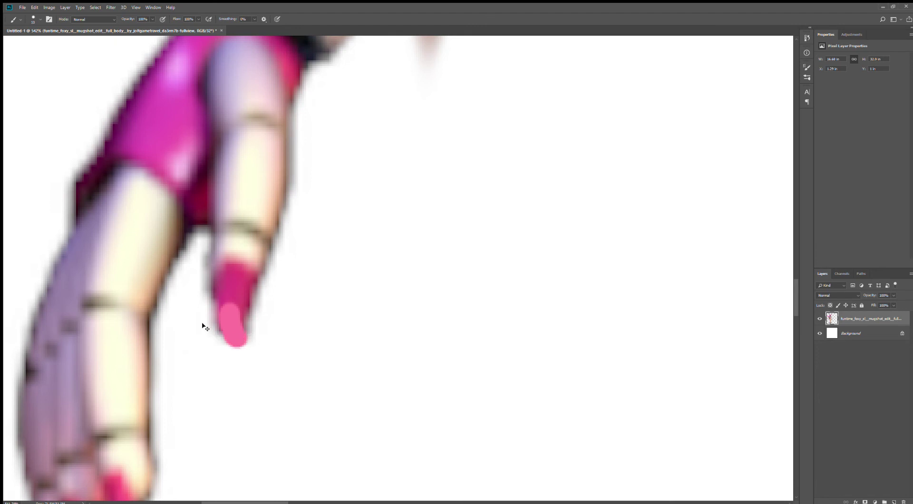
key(ctrl+z)
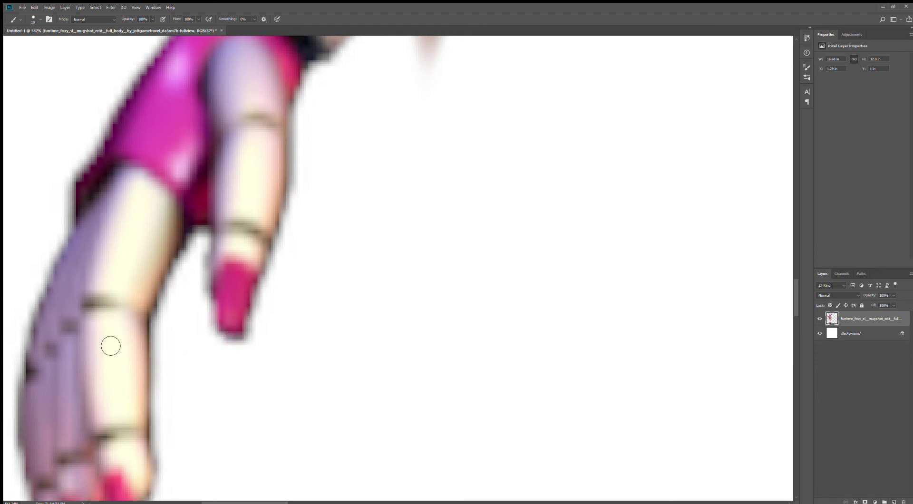
mouse_move(235, 311)
mouse_down()
mouse_move(240, 352)
mouse_move(250, 350)
mouse_up()
scroll(273, 303, down, 4)
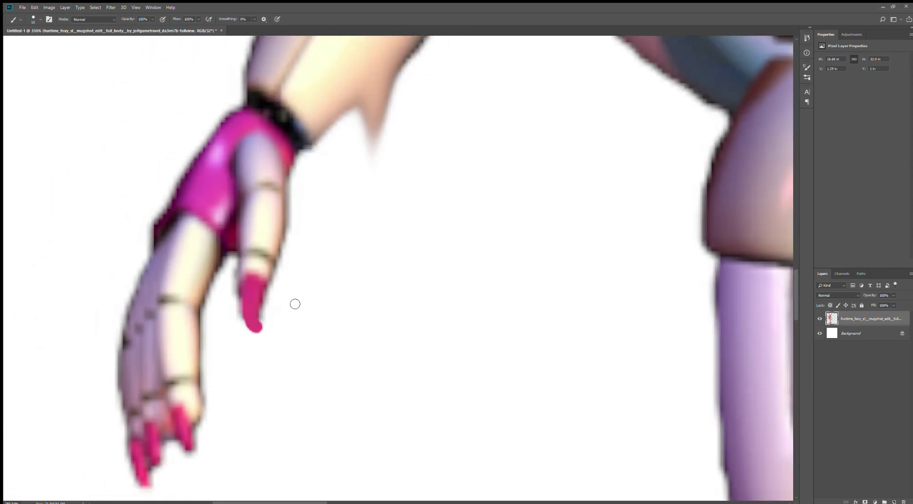
Erase the rounded lower edge of the extended thumb claw to form a curved point, and return to the Brush tool
scroll(286, 304, up, 4)
key(e)
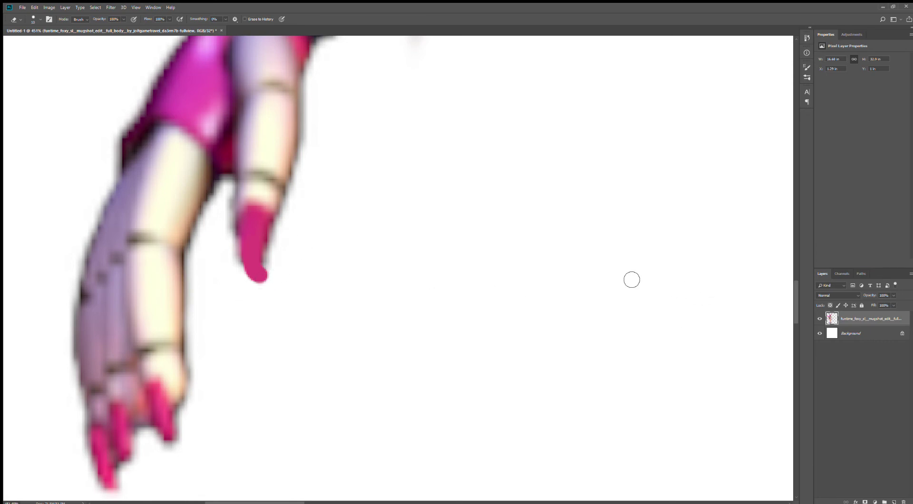
scroll(471, 214, up, 4)
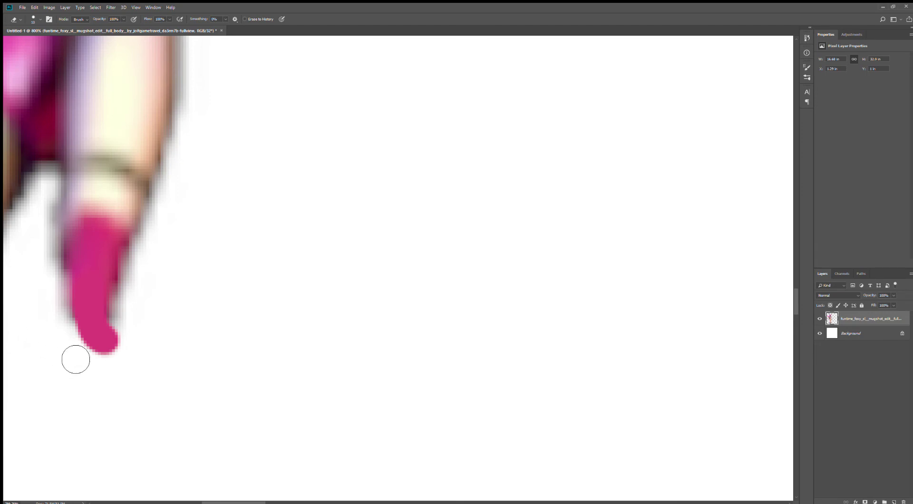
mouse_move(84, 358)
mouse_down()
mouse_move(96, 369)
mouse_move(132, 367)
mouse_up()
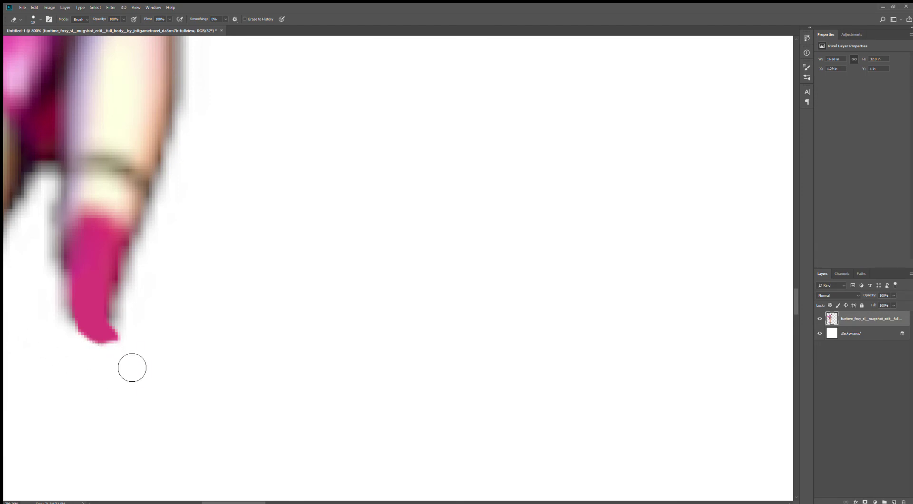
scroll(299, 389, down, 10)
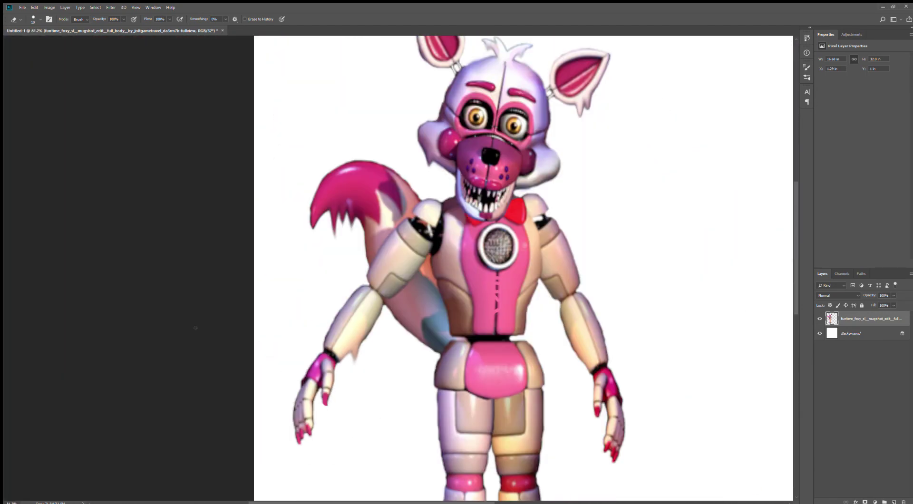
scroll(195, 327, down, 2)
key(b)
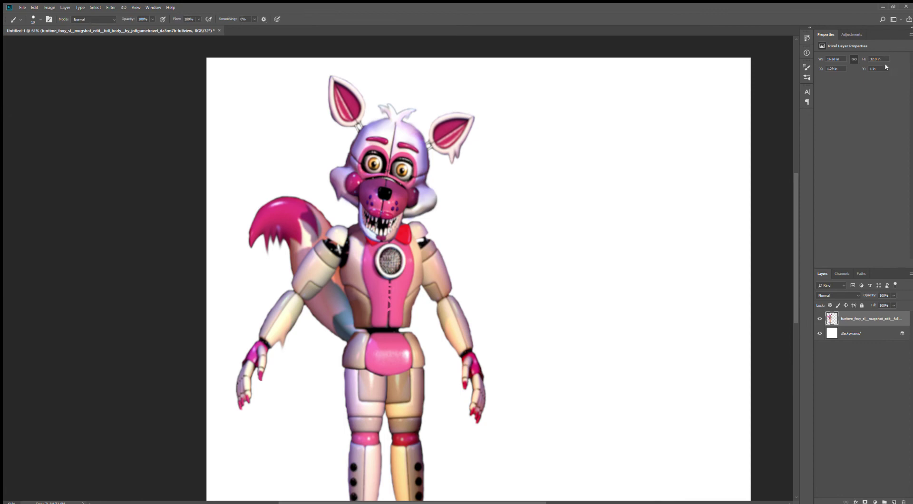
Try to paint a curved dark-pink tip on the thumb claw of the opposite hand
scroll(400, 252, down, 4)
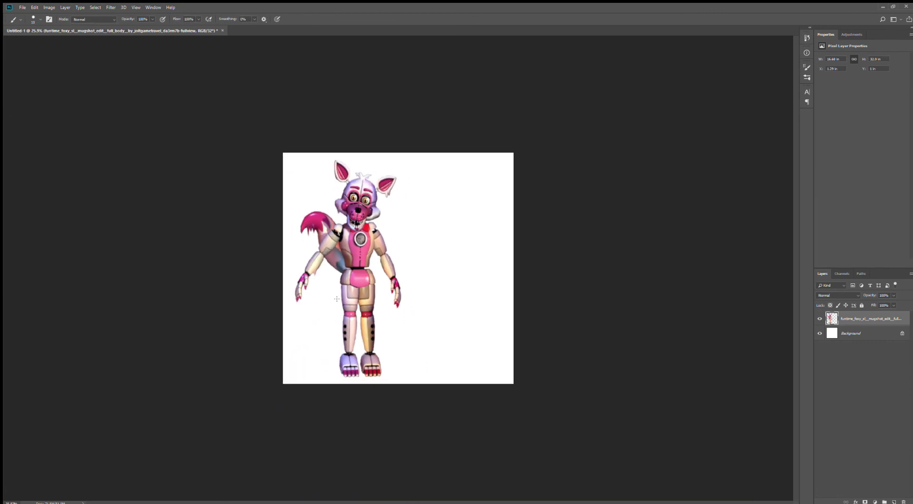
scroll(380, 238, up, 4)
scroll(206, 323, up, 7)
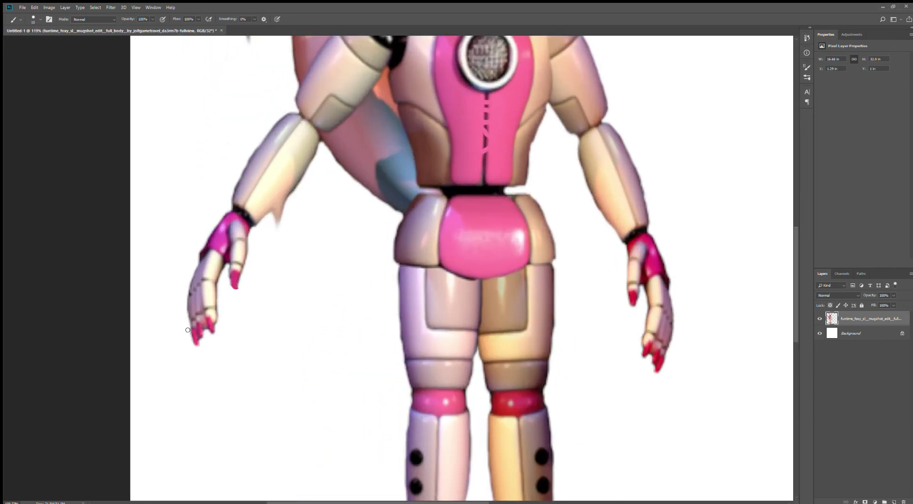
scroll(241, 354, up, 2)
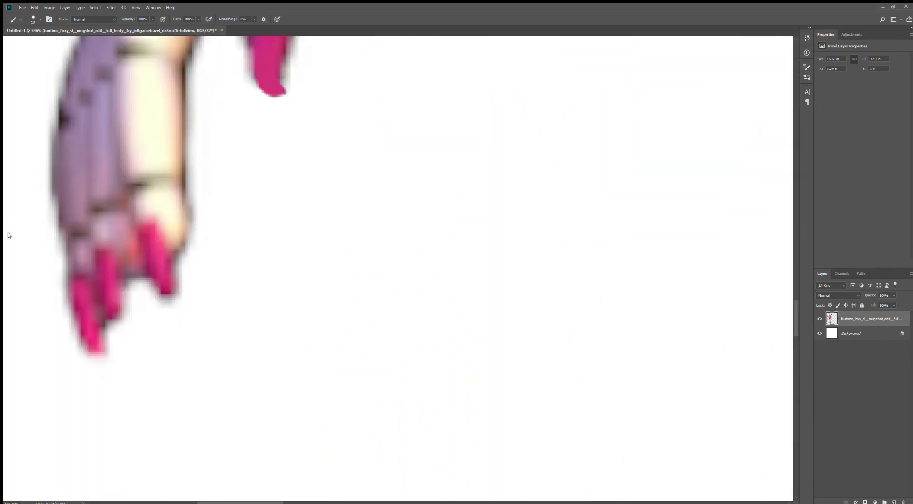
scroll(232, 278, down, 8)
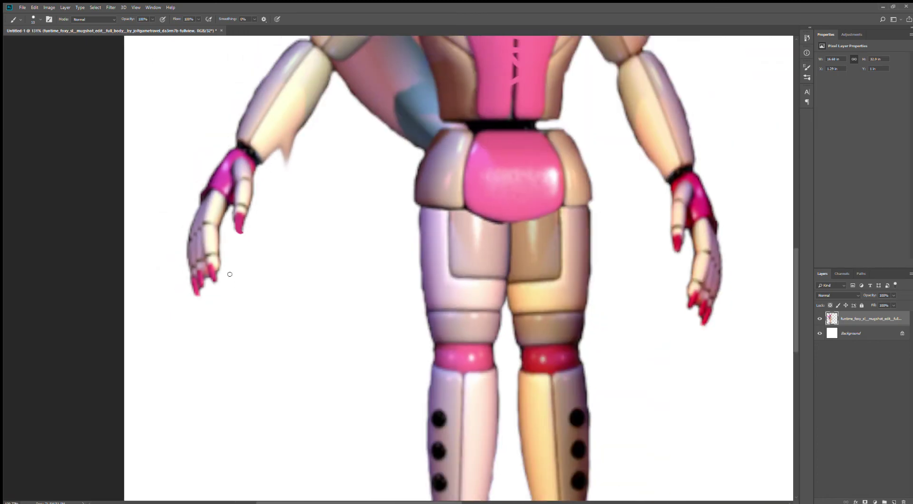
scroll(229, 273, down, 2)
scroll(416, 310, up, 9)
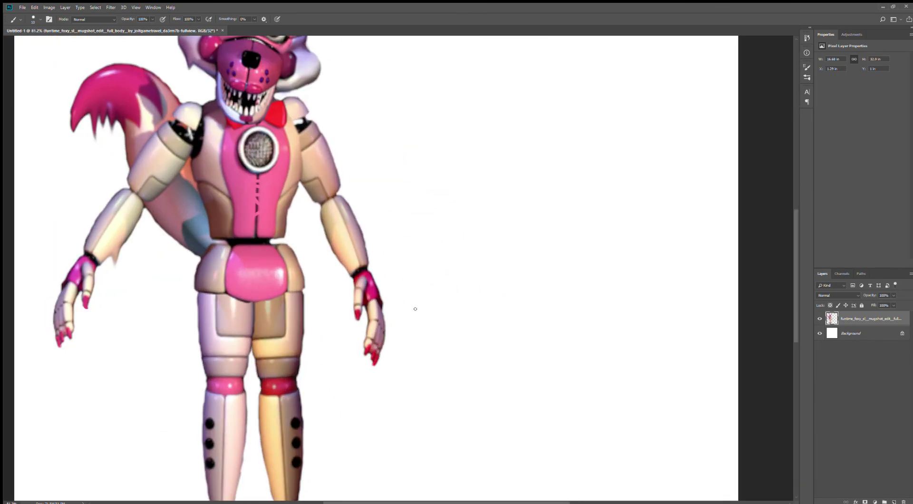
scroll(353, 332, up, 2)
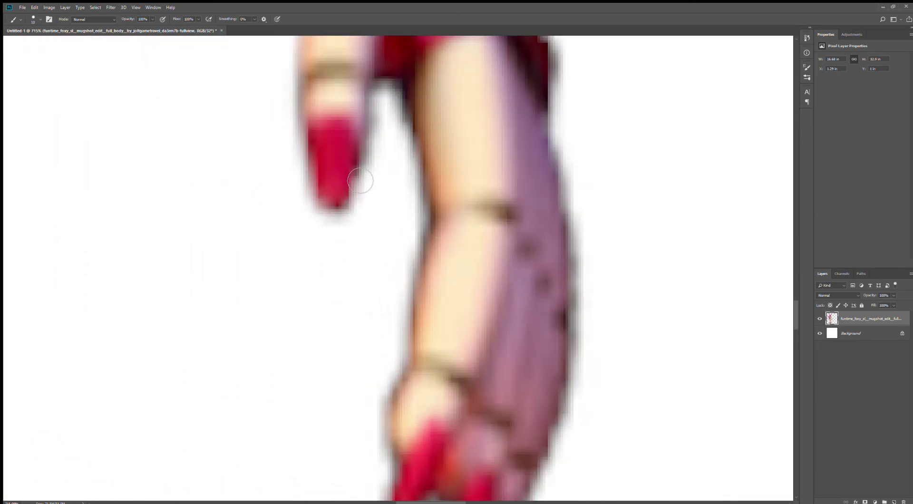
mouse_move(336, 164)
mouse_down()
mouse_move(338, 229)
mouse_move(329, 243)
mouse_up()
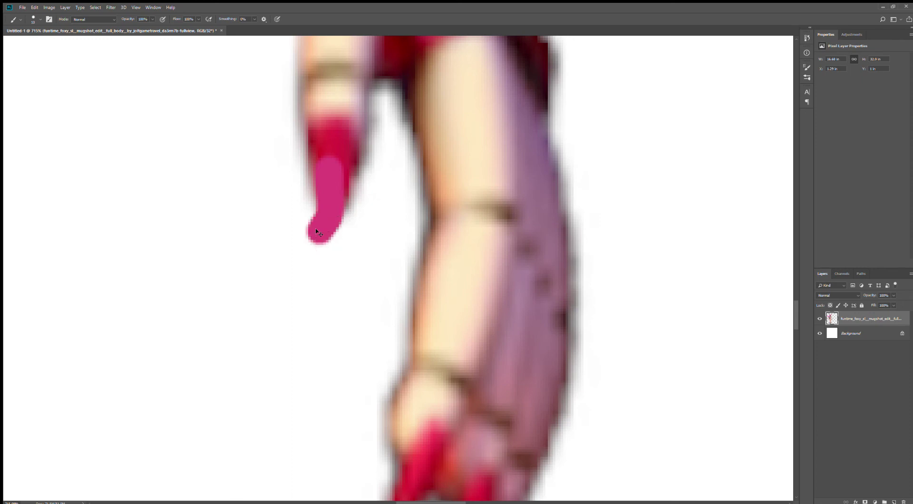
key(ctrl+z)
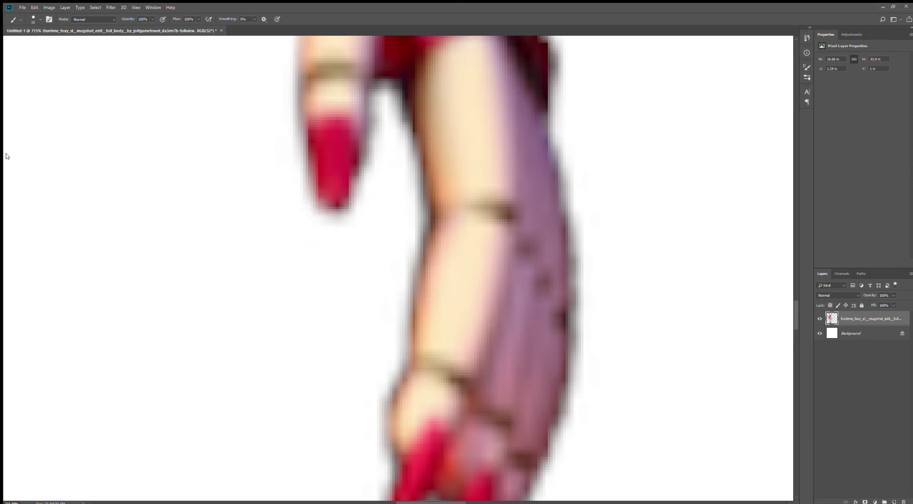
Extend the opposite hand's thumb claw with a curved tip painted in the claw's own crimson red
scroll(359, 138, up, 2)
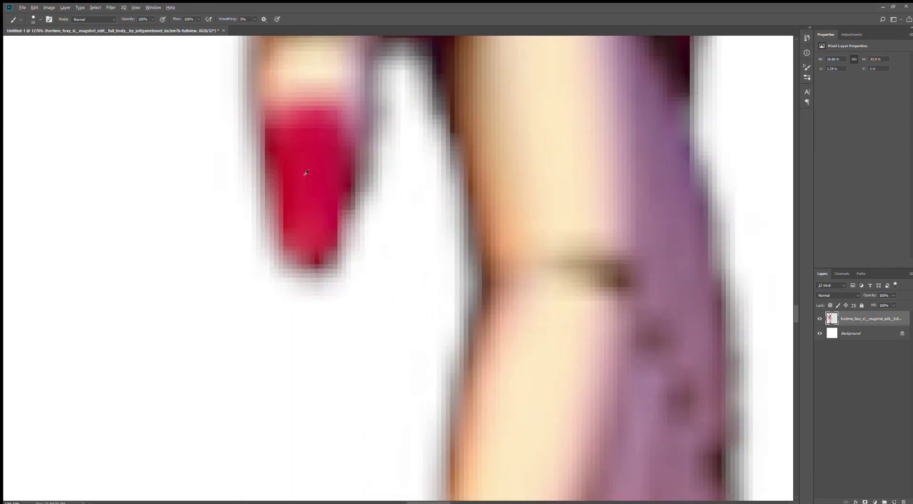
mouse_move(308, 217)
mouse_down()
mouse_move(314, 266)
mouse_move(291, 274)
mouse_up()
key(ctrl+z)
drag(326, 210, 315, 284)
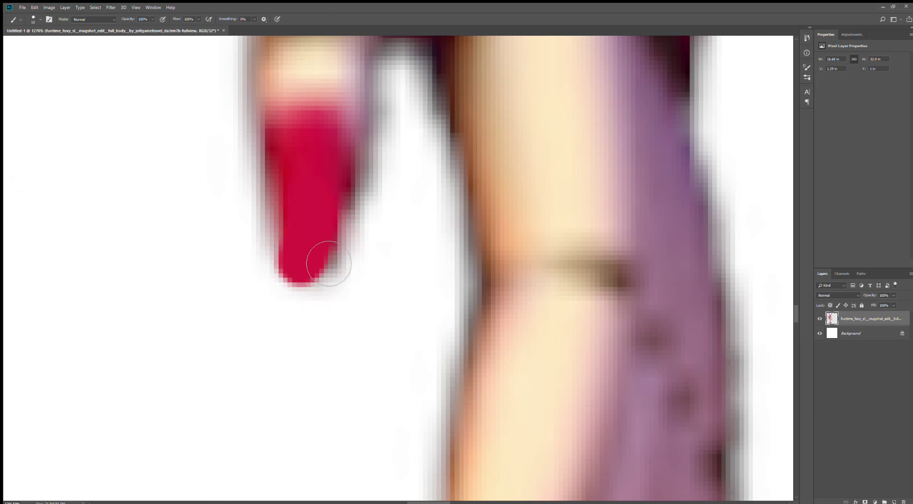
drag(316, 271, 296, 302)
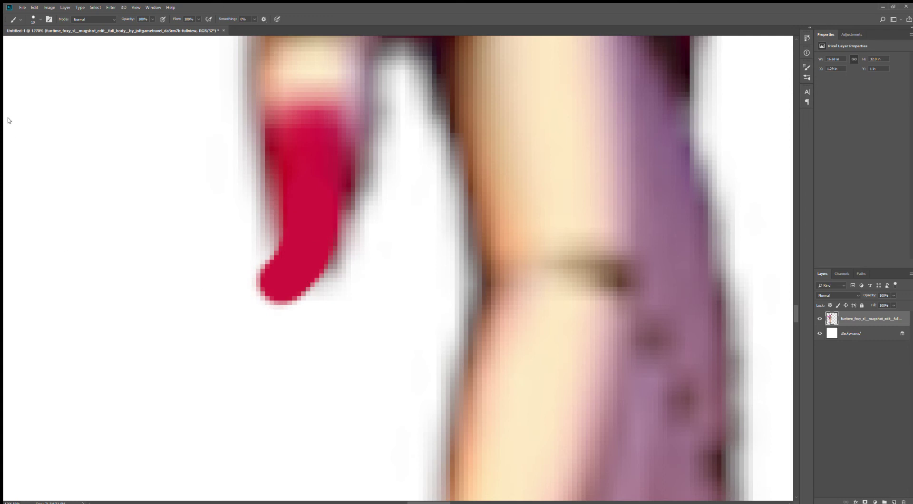
Erase around the crimson thumb claw's painted tip on the hand opposite the tail to taper it into a curved point
key(e)
scroll(255, 275, up, 3)
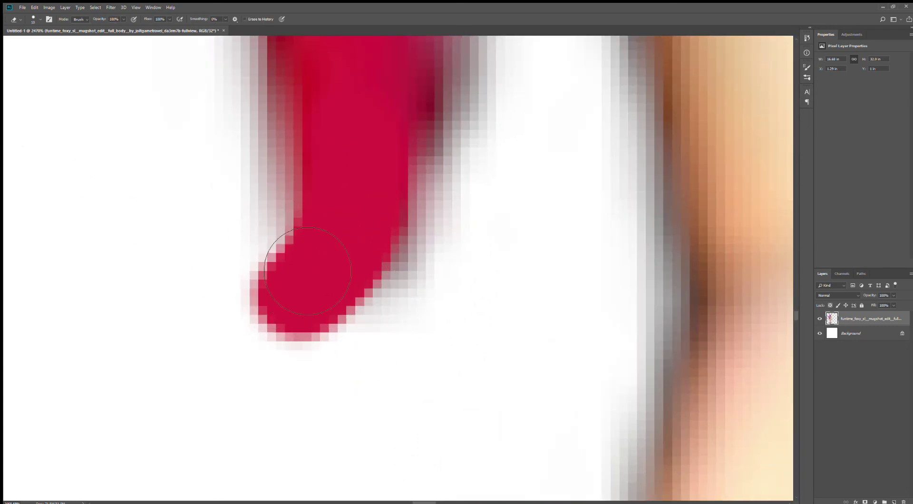
mouse_move(266, 233)
mouse_down()
mouse_move(286, 284)
mouse_move(245, 305)
mouse_up()
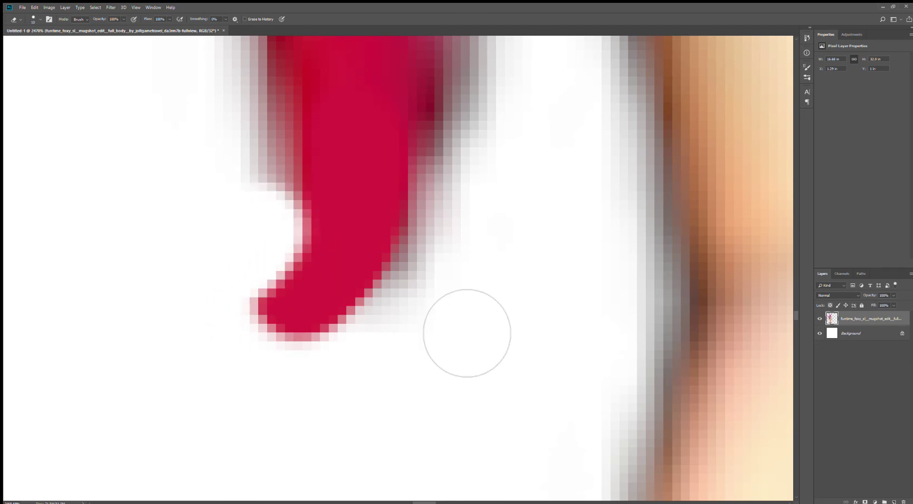
scroll(451, 338, down, 5)
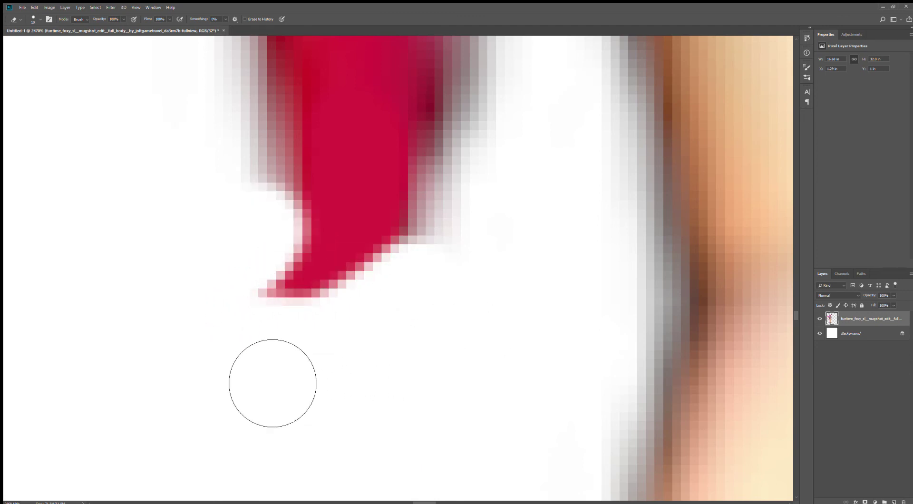
scroll(228, 369, down, 10)
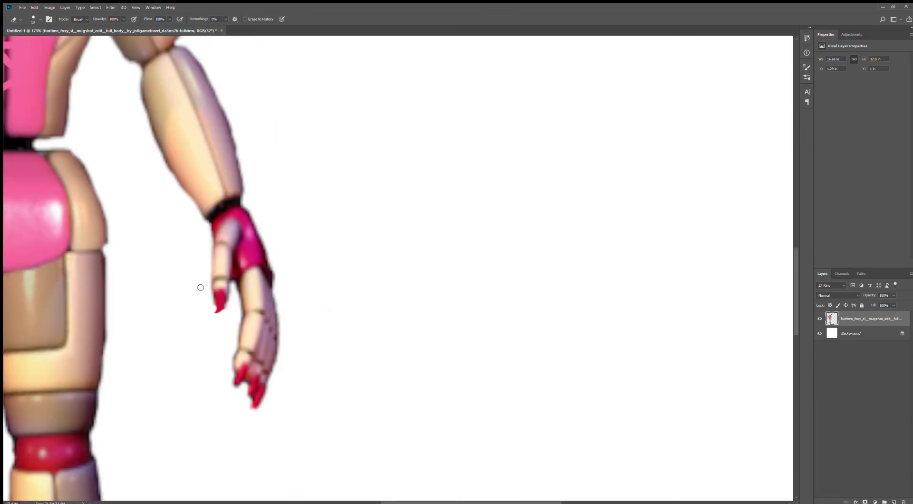
scroll(298, 269, up, 10)
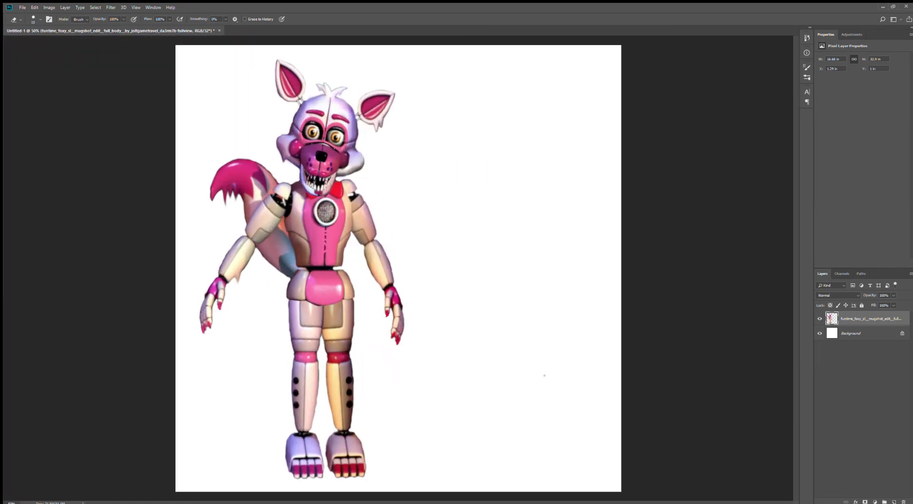
scroll(296, 214, up, 4)
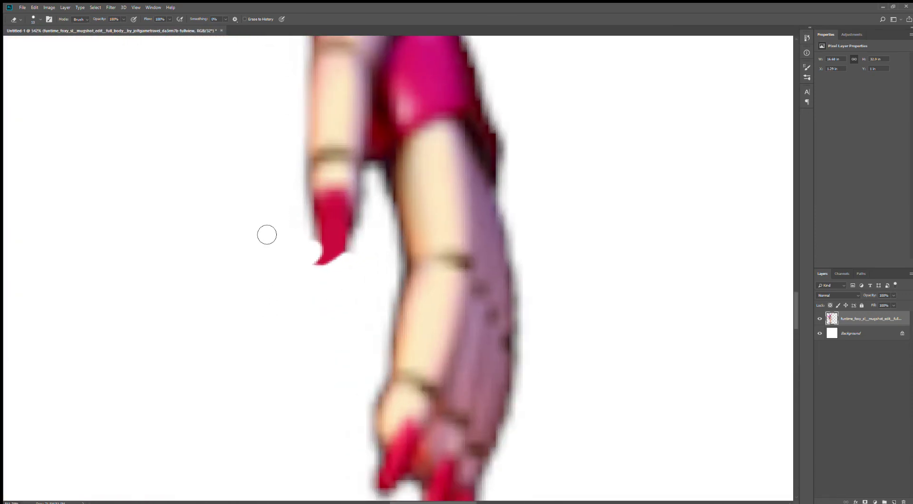
Repaint that thumb claw's tip longer in crimson and erase its rounded underside into a sharper curved point
key(b)
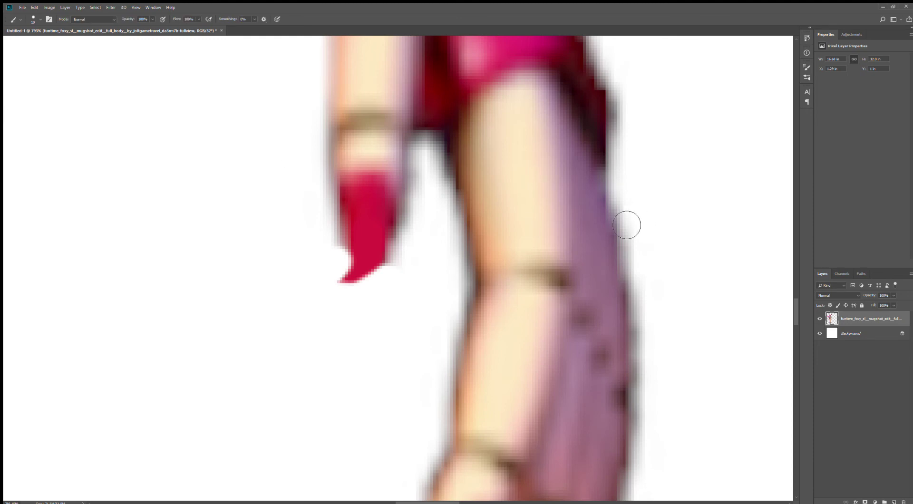
mouse_move(373, 249)
mouse_down()
mouse_move(356, 285)
mouse_move(337, 289)
mouse_up()
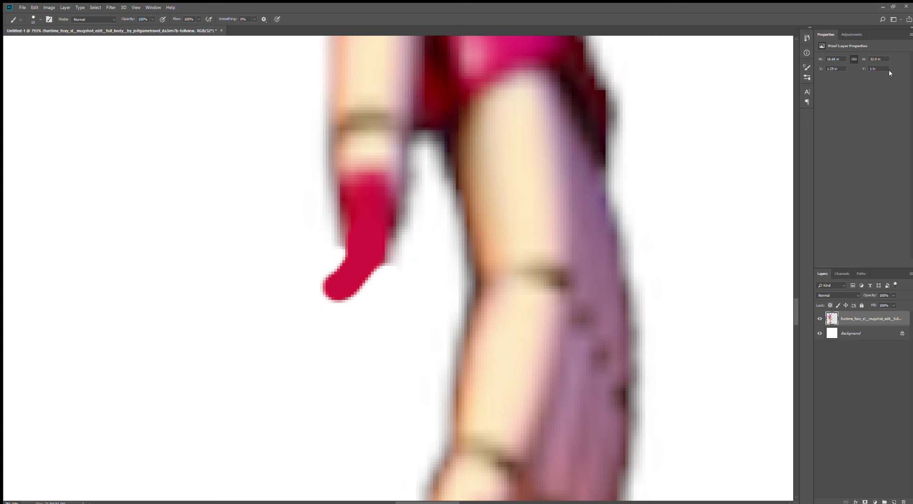
key(e)
scroll(302, 344, up, 3)
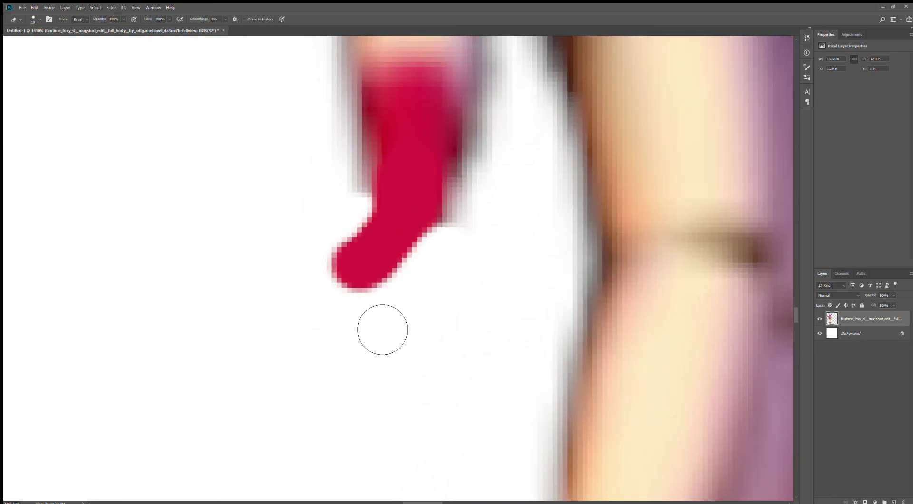
mouse_move(357, 312)
mouse_down()
mouse_move(391, 317)
mouse_move(444, 295)
mouse_move(496, 377)
mouse_up()
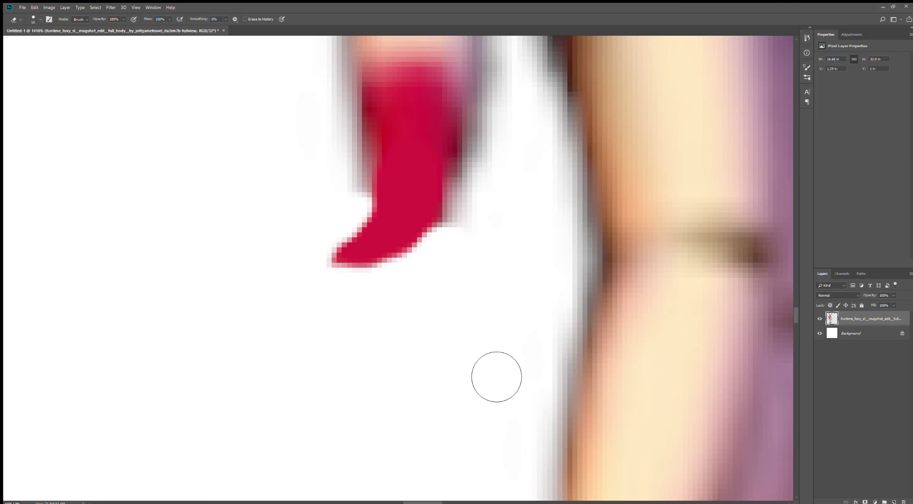
scroll(507, 425, down, 2)
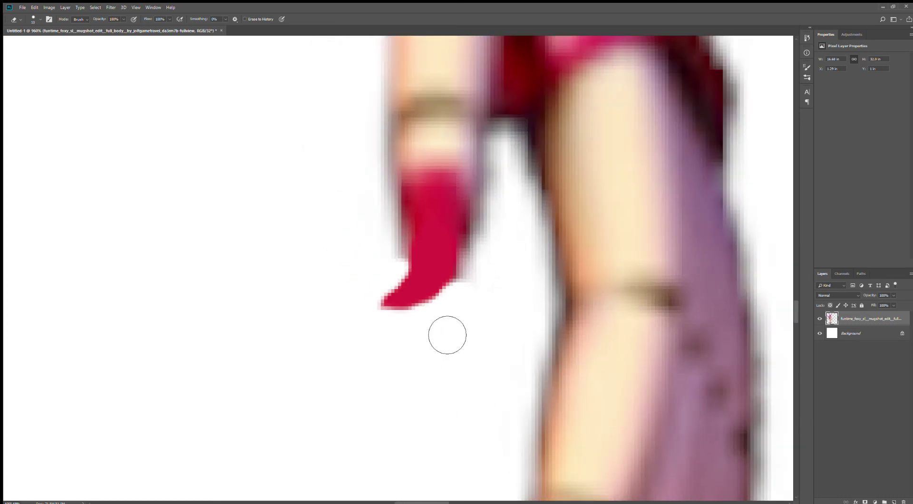
Erase the blurry dark fringe along the inner curve of the lengthened thumb claw
scroll(446, 334, up, 1)
drag(389, 256, 372, 188)
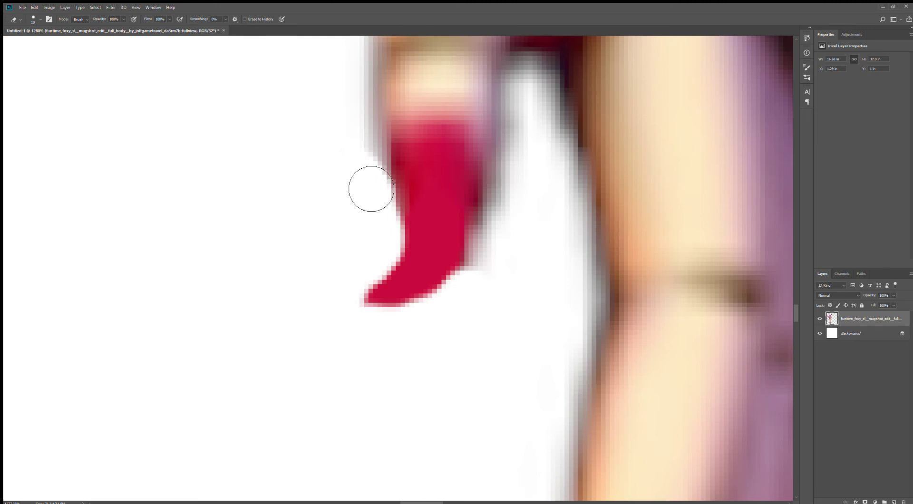
scroll(338, 198, down, 6)
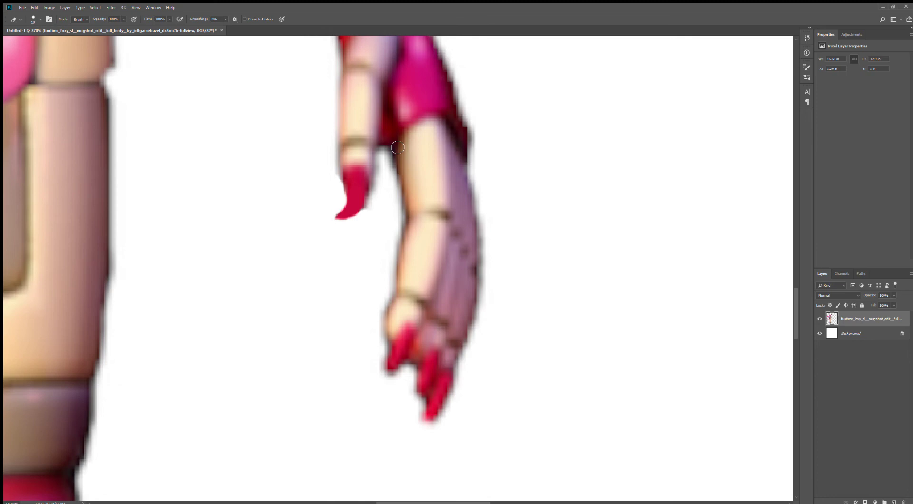
scroll(397, 147, down, 10)
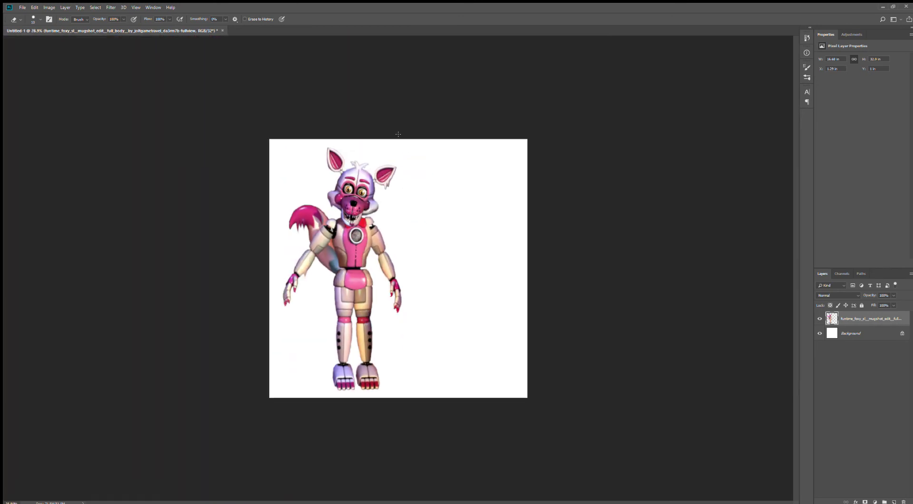
Smudge a pointed drip downward from the lower white rim of the round chest speaker
key(r)
scroll(331, 217, up, 6)
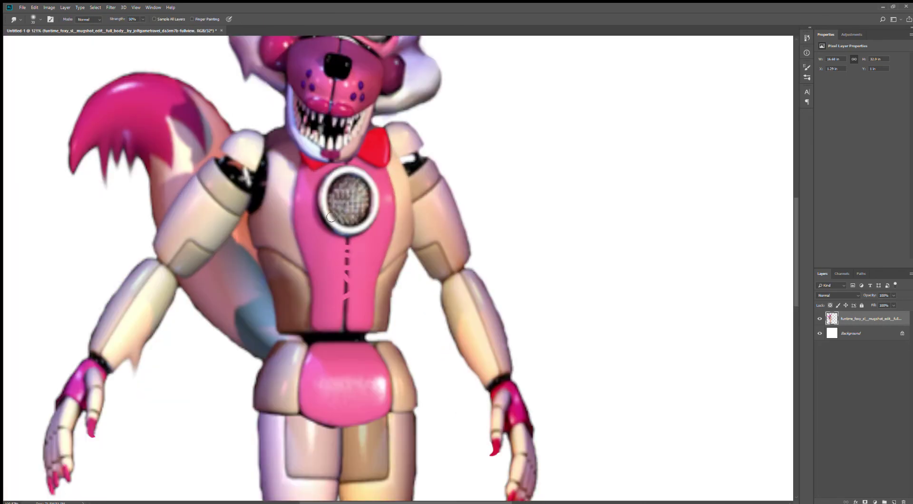
scroll(331, 217, up, 4)
drag(332, 218, 335, 249)
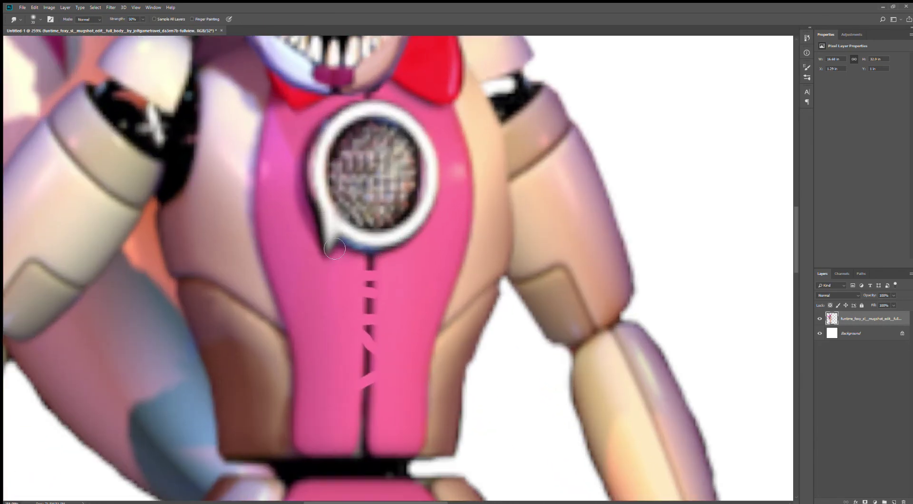
scroll(356, 197, down, 6)
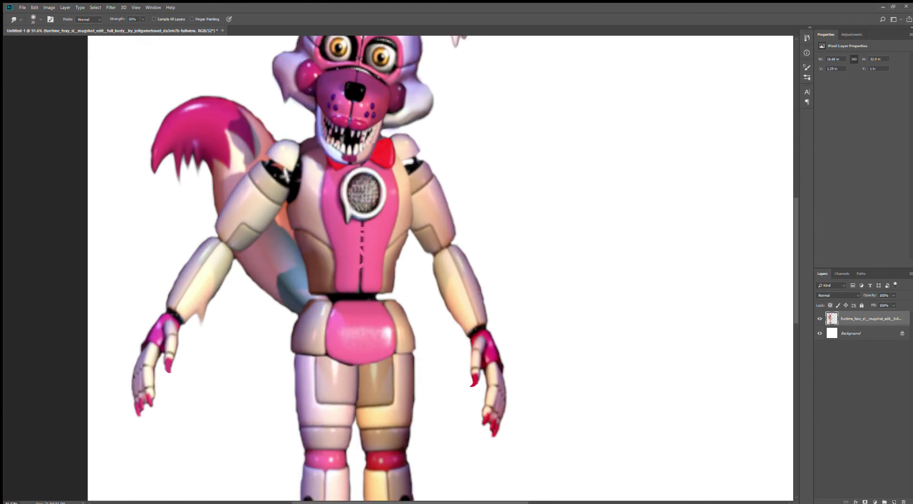
scroll(370, 187, up, 1)
scroll(369, 186, down, 5)
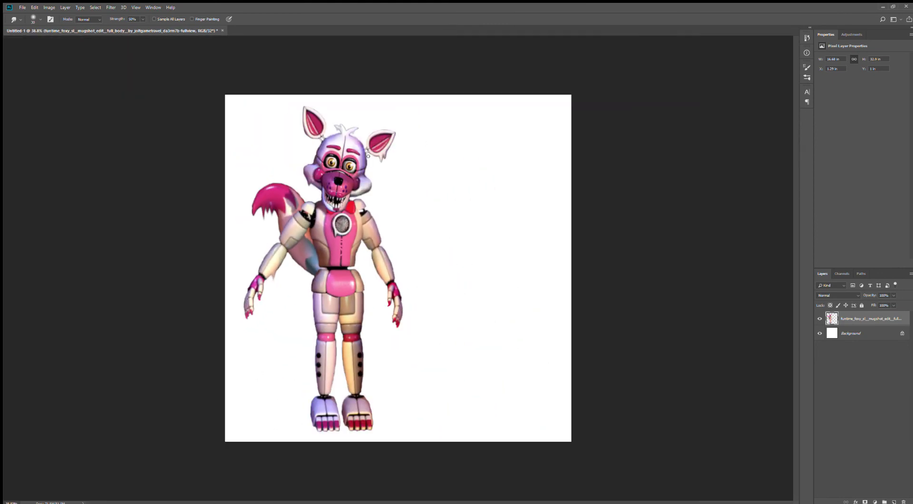
Smudge drips down from the underside of the pink eyebrow nearest the dripping ear
scroll(368, 156, up, 2)
scroll(359, 82, up, 10)
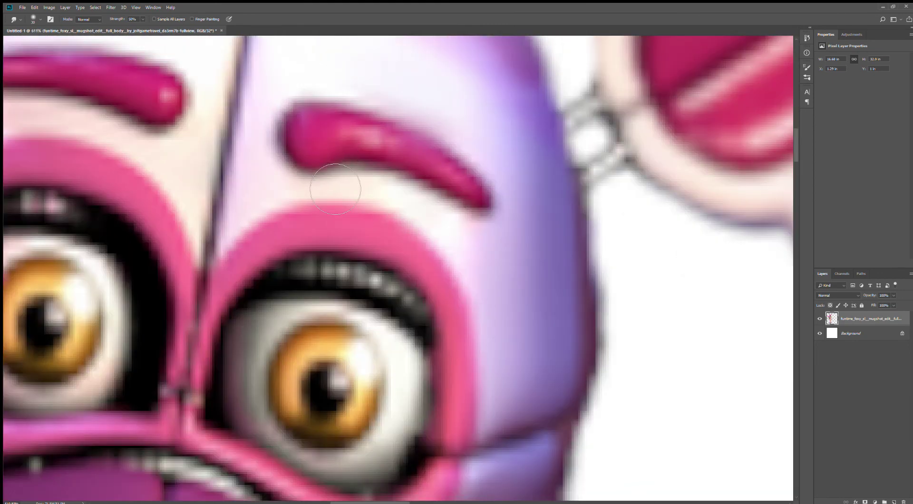
mouse_move(336, 189)
mouse_down()
mouse_move(413, 174)
mouse_move(478, 197)
mouse_move(477, 223)
mouse_move(411, 181)
mouse_move(401, 240)
mouse_move(418, 209)
mouse_up()
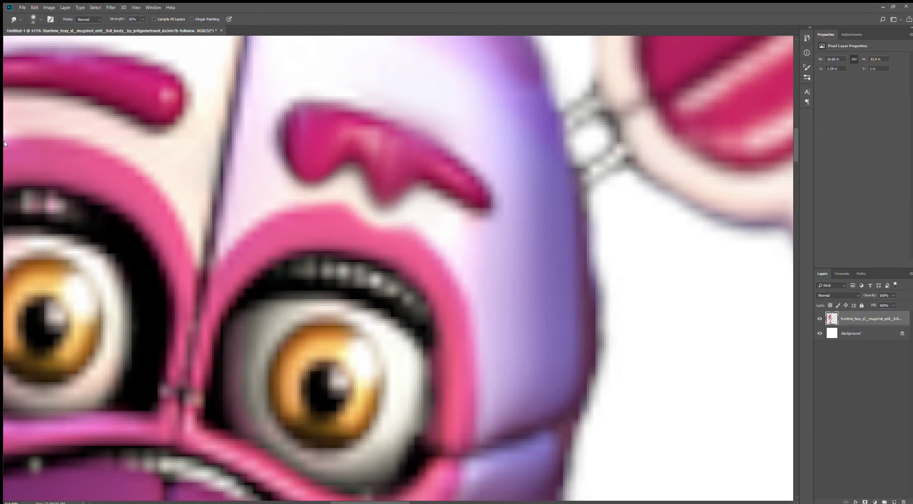
Paint the whole eye beneath the dripping eyebrow solid black, covering the iris, eyeball and lashes up to the pink rim
key(b)
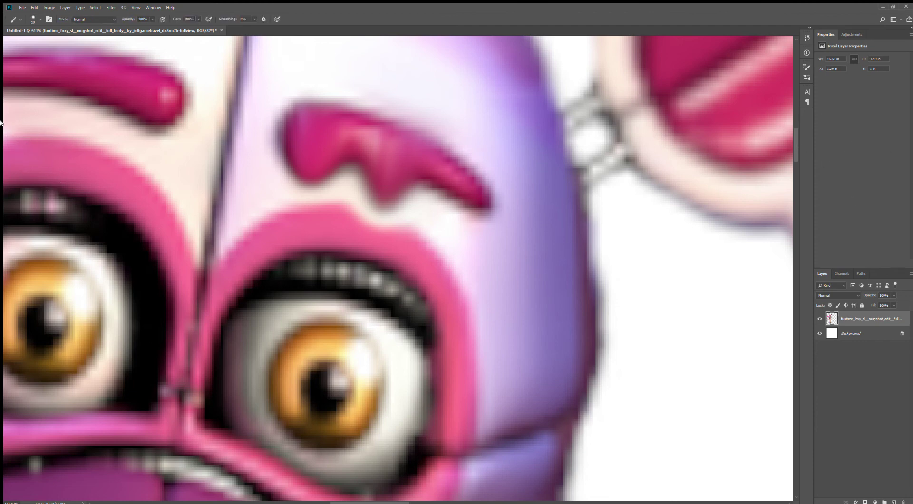
key(bracketleft)
key(bracketleft)
mouse_move(330, 370)
mouse_down()
mouse_move(330, 390)
mouse_move(345, 377)
mouse_move(403, 378)
mouse_move(392, 358)
mouse_up()
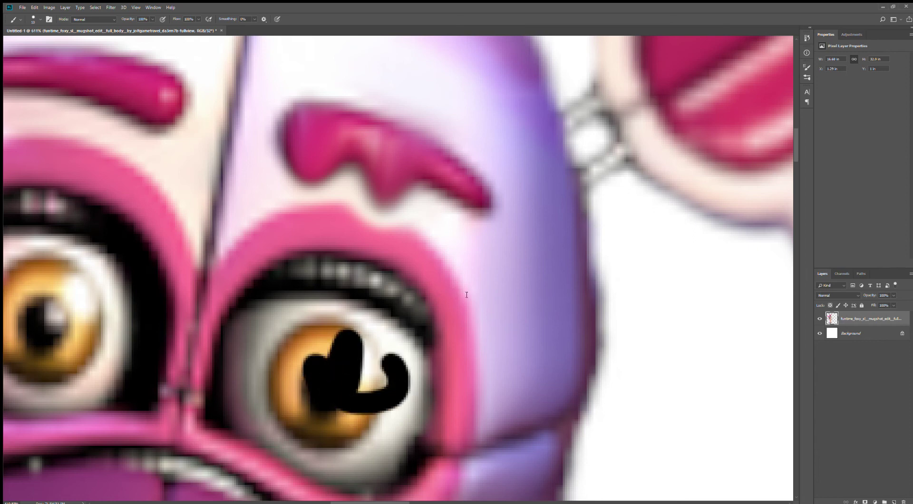
mouse_move(380, 352)
mouse_down()
mouse_move(377, 377)
mouse_move(393, 388)
mouse_move(385, 363)
mouse_move(346, 346)
mouse_move(331, 355)
mouse_move(320, 333)
mouse_move(299, 338)
mouse_move(283, 367)
mouse_move(283, 414)
mouse_move(264, 417)
mouse_move(295, 432)
mouse_move(333, 398)
mouse_move(326, 388)
mouse_up()
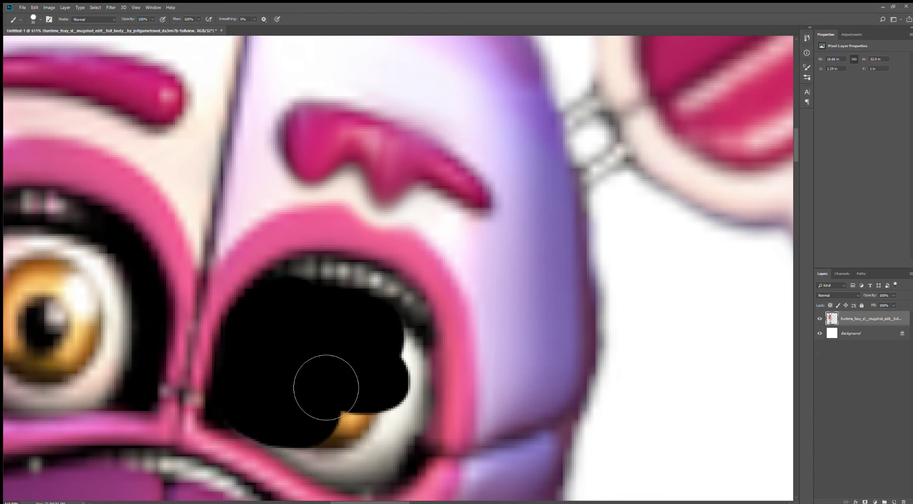
mouse_move(326, 388)
mouse_down()
mouse_move(400, 389)
mouse_move(358, 399)
mouse_move(377, 431)
mouse_move(371, 457)
mouse_move(407, 458)
mouse_move(414, 376)
mouse_up()
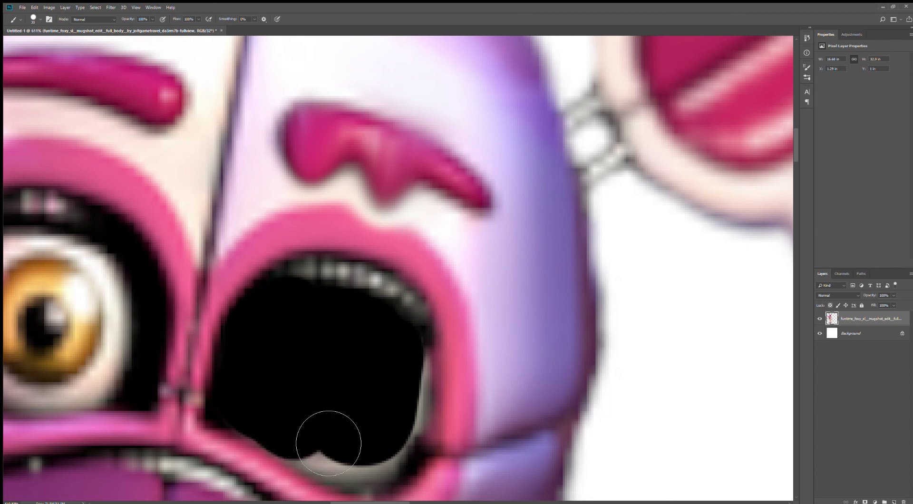
mouse_move(336, 464)
mouse_down()
mouse_move(376, 486)
mouse_move(400, 477)
mouse_move(426, 435)
mouse_move(415, 367)
mouse_move(425, 356)
mouse_move(418, 336)
mouse_move(395, 326)
mouse_move(387, 336)
mouse_move(400, 328)
mouse_move(334, 320)
mouse_move(316, 330)
mouse_move(391, 361)
mouse_move(425, 354)
mouse_move(412, 350)
mouse_move(407, 320)
mouse_up()
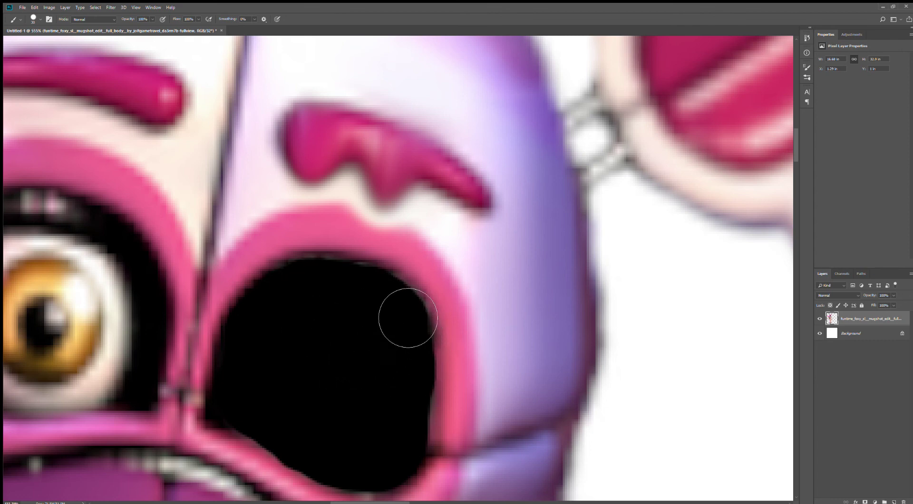
Paint the remaining orange eye solid black, including the light lash marks and the sliver along its lower edge
scroll(408, 320, down, 5)
scroll(390, 302, down, 2)
scroll(325, 288, up, 4)
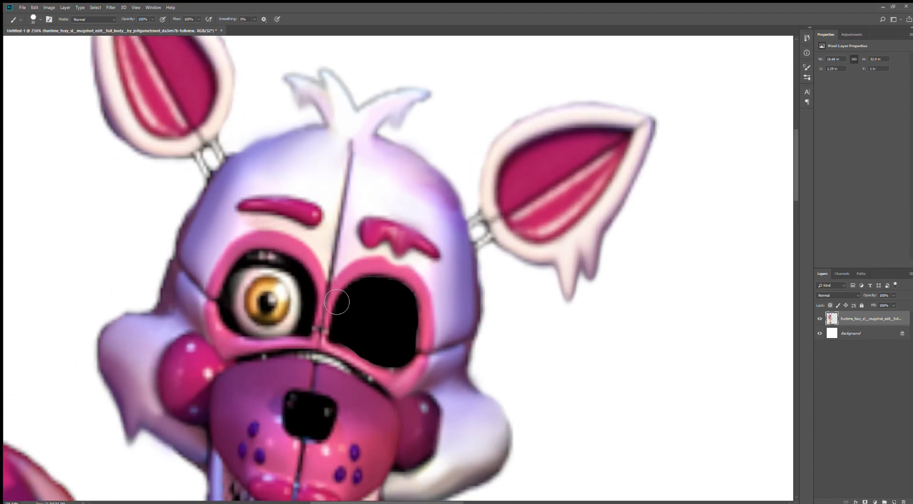
mouse_move(286, 286)
mouse_down()
mouse_move(257, 329)
mouse_move(290, 318)
mouse_move(281, 342)
mouse_move(288, 348)
mouse_move(291, 270)
mouse_move(218, 291)
mouse_move(210, 325)
mouse_move(218, 345)
mouse_move(256, 352)
mouse_move(269, 324)
mouse_move(249, 303)
mouse_move(230, 327)
mouse_up()
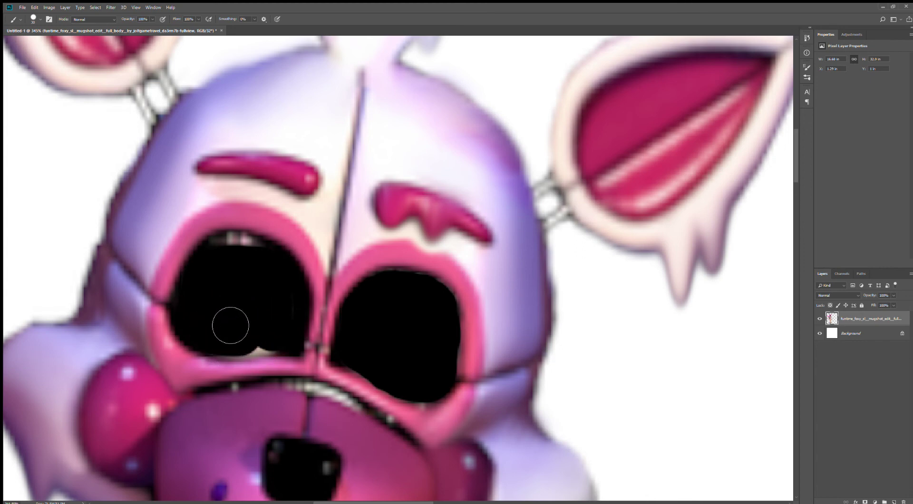
scroll(271, 338, up, 5)
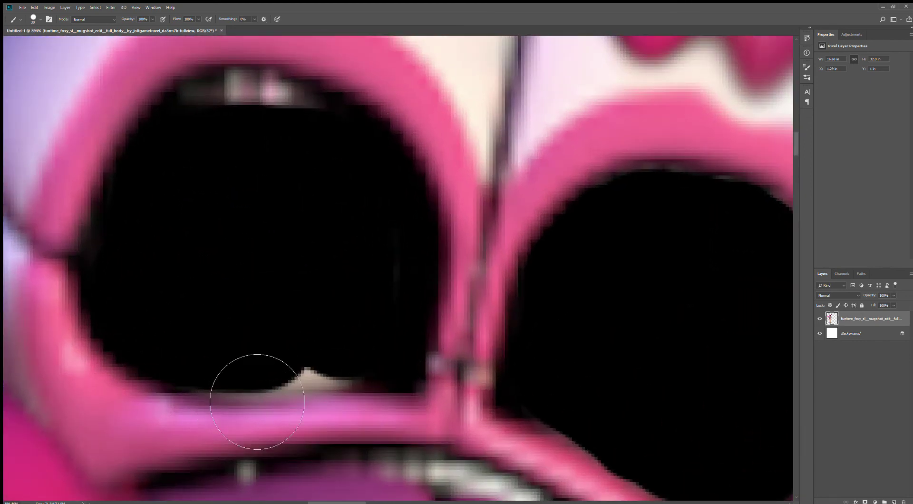
mouse_move(257, 401)
mouse_down()
mouse_move(275, 386)
mouse_move(368, 392)
mouse_move(293, 381)
mouse_up()
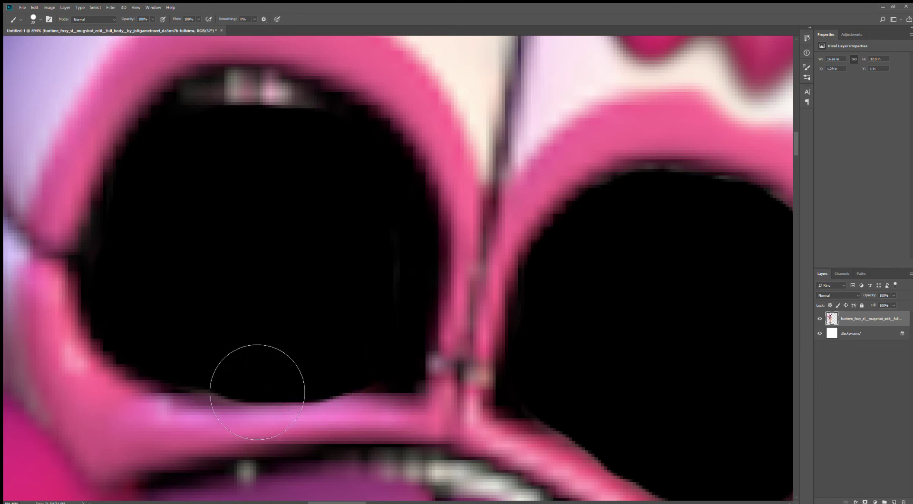
mouse_move(287, 170)
mouse_down()
mouse_move(232, 177)
mouse_move(289, 171)
mouse_move(285, 159)
mouse_move(330, 174)
mouse_up()
scroll(330, 174, down, 15)
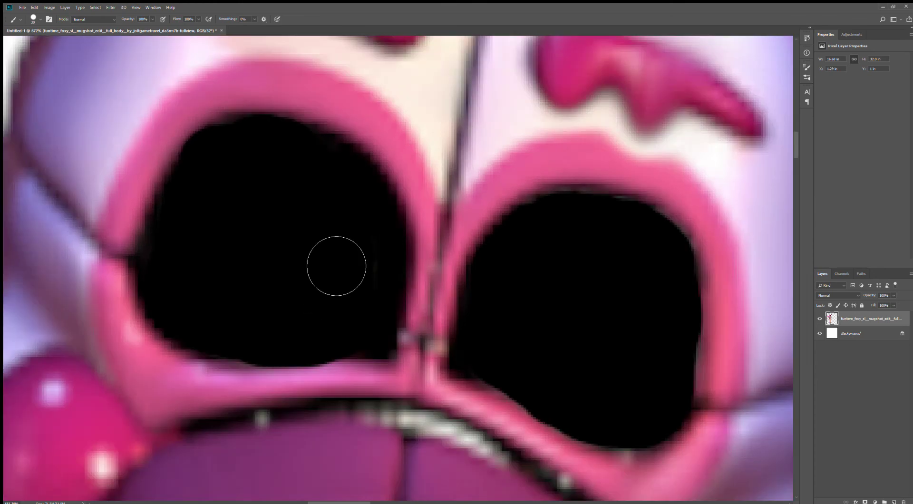
scroll(275, 316, down, 3)
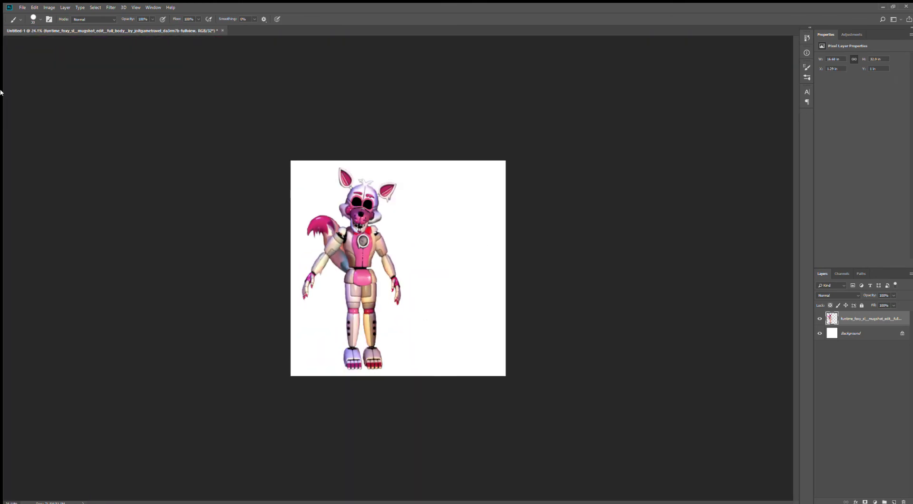
Lasso a jagged area of tall spikes across the upper pink rim of the eye beneath the undamaged eyebrow, overlapping the black socket
key(e)
scroll(322, 162, up, 5)
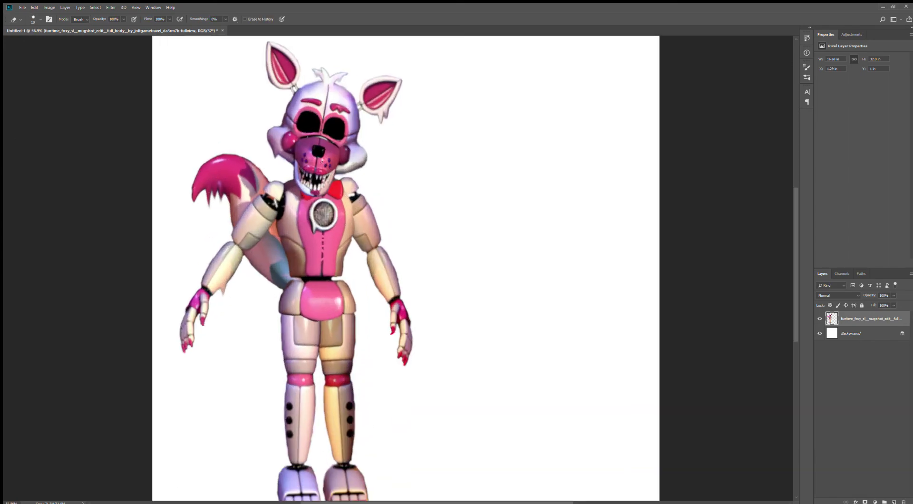
key(l)
scroll(295, 119, up, 10)
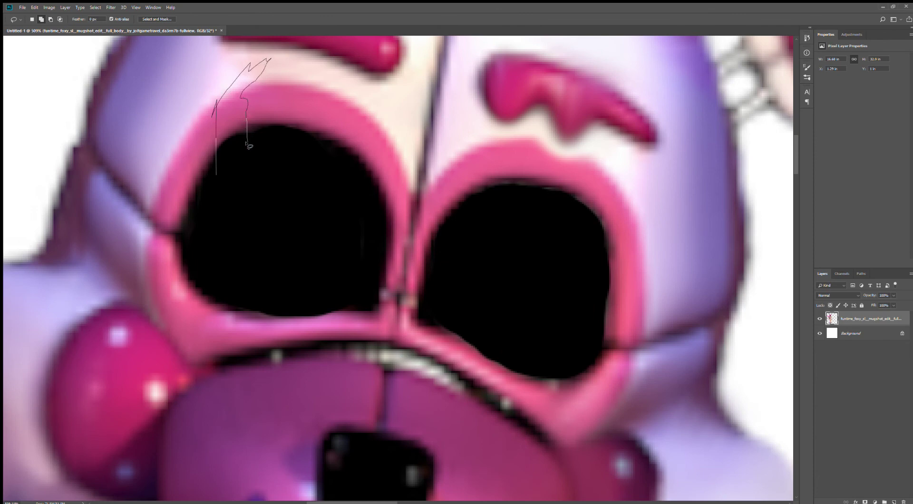
drag(233, 185, 229, 188)
drag(287, 58, 279, 91)
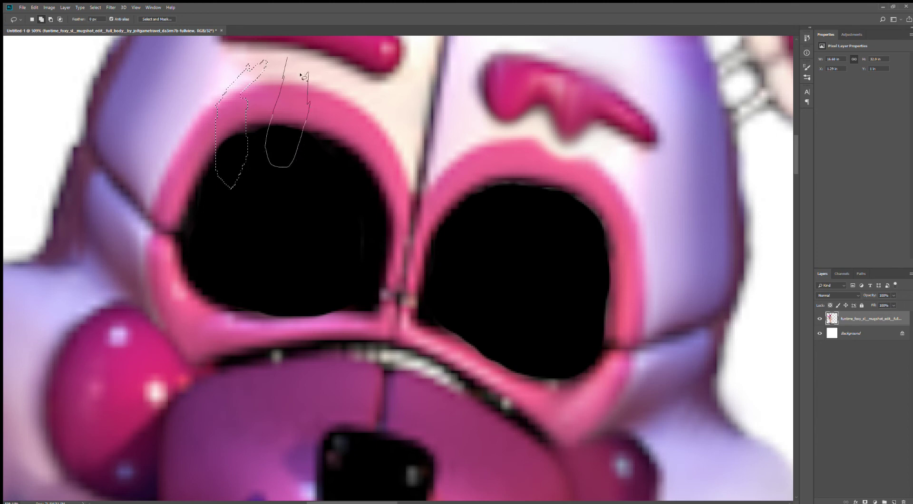
drag(284, 63, 286, 59)
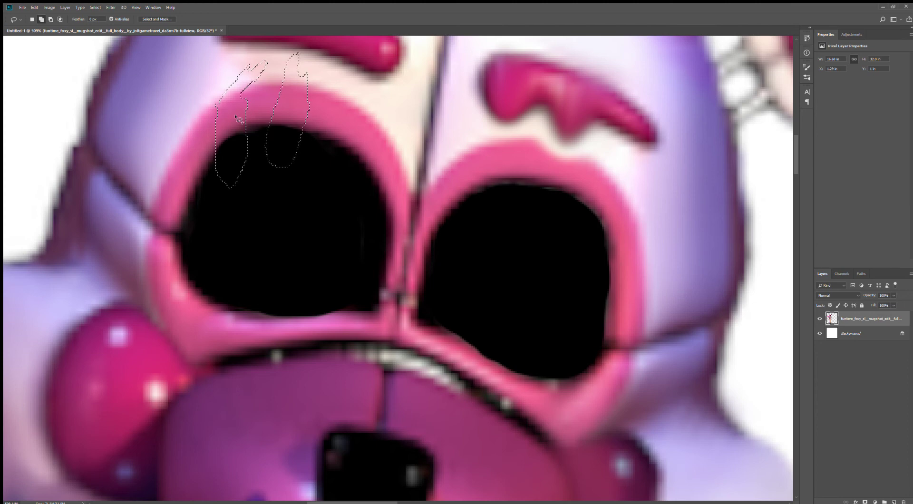
mouse_move(240, 139)
mouse_down()
mouse_move(248, 102)
mouse_move(258, 127)
mouse_move(274, 103)
mouse_move(263, 105)
mouse_move(274, 102)
mouse_move(272, 126)
mouse_move(244, 122)
mouse_up()
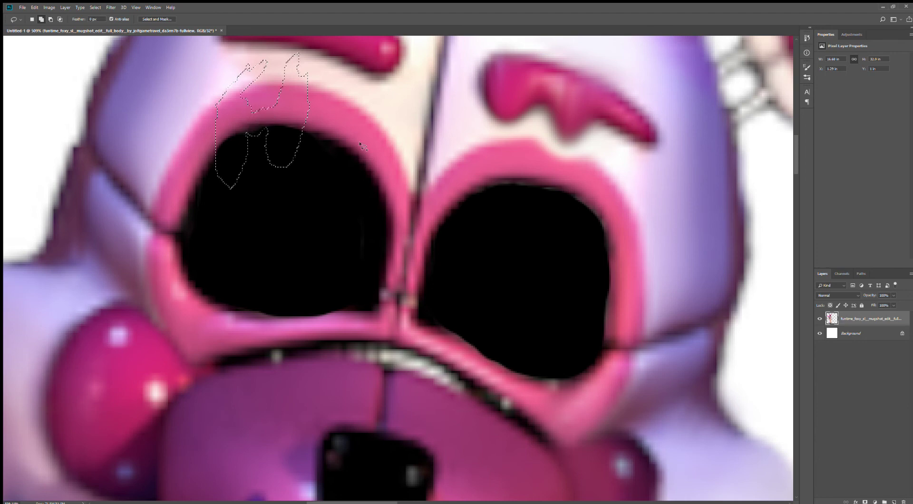
drag(309, 110, 327, 113)
drag(285, 154, 283, 154)
Brush the jagged selection above that eye solid black to make a torn upper edge, and clear the selection
scroll(283, 155, down, 5)
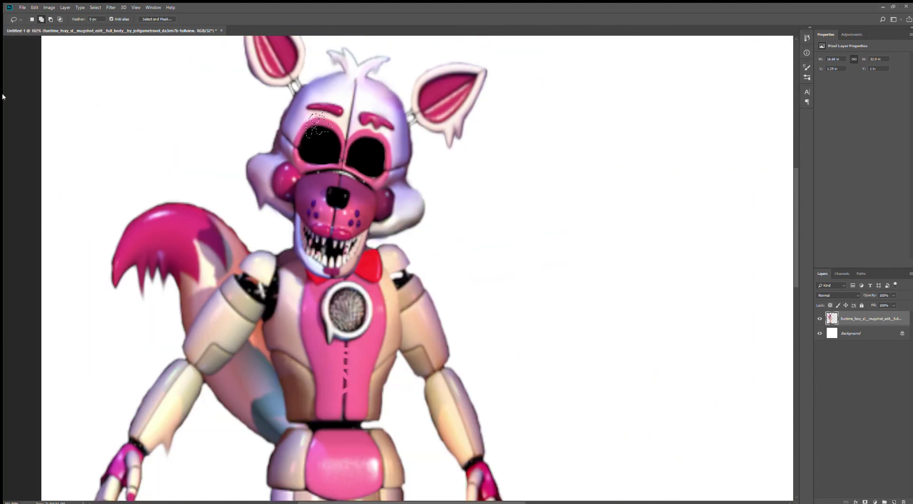
key(b)
scroll(247, 91, up, 5)
mouse_move(351, 145)
mouse_down()
mouse_move(268, 210)
mouse_move(370, 185)
mouse_up()
scroll(390, 180, down, 4)
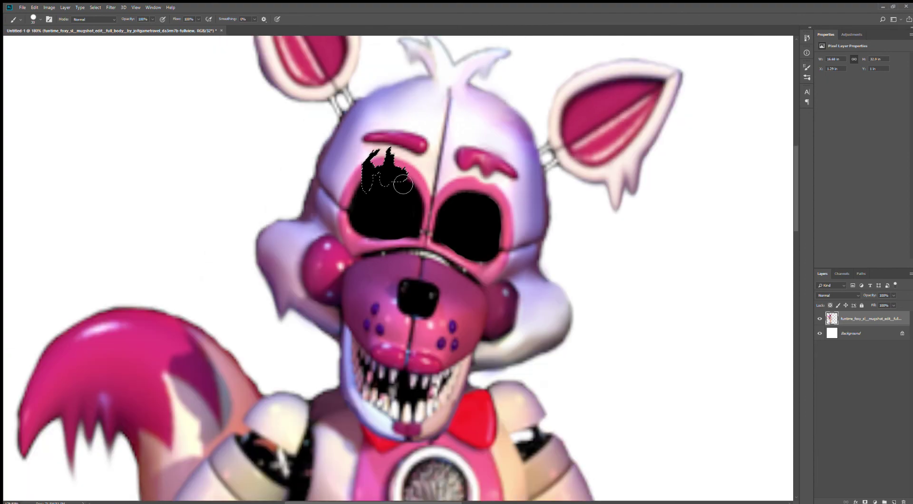
scroll(441, 140, up, 3)
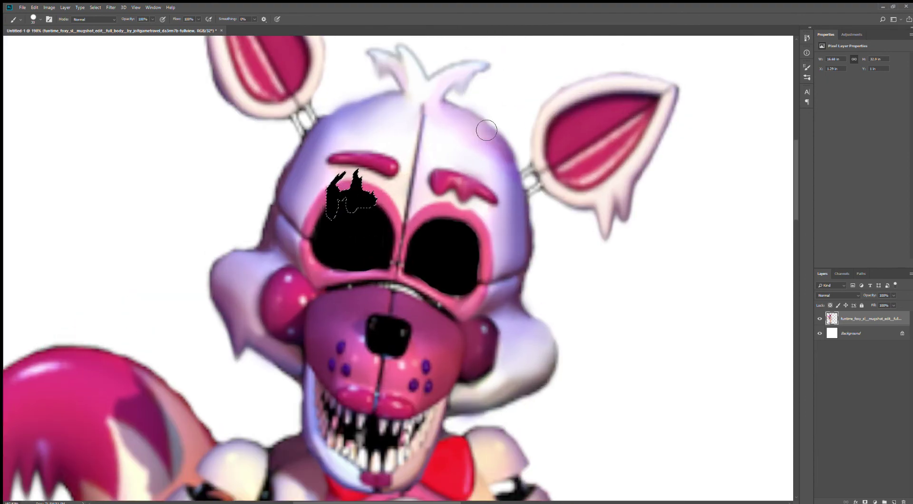
scroll(480, 138, down, 8)
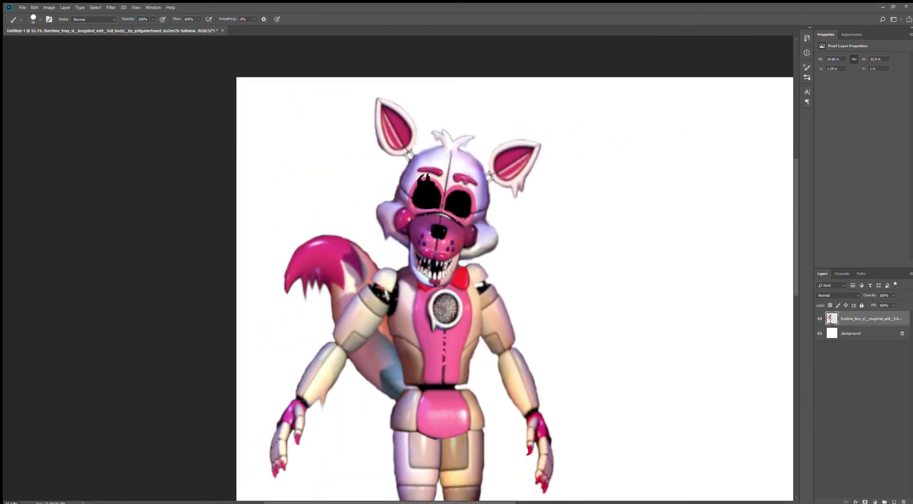
Lasso a spiky outline over the middle of the upper pink rim of the eye beneath the dripping eyebrow
key(l)
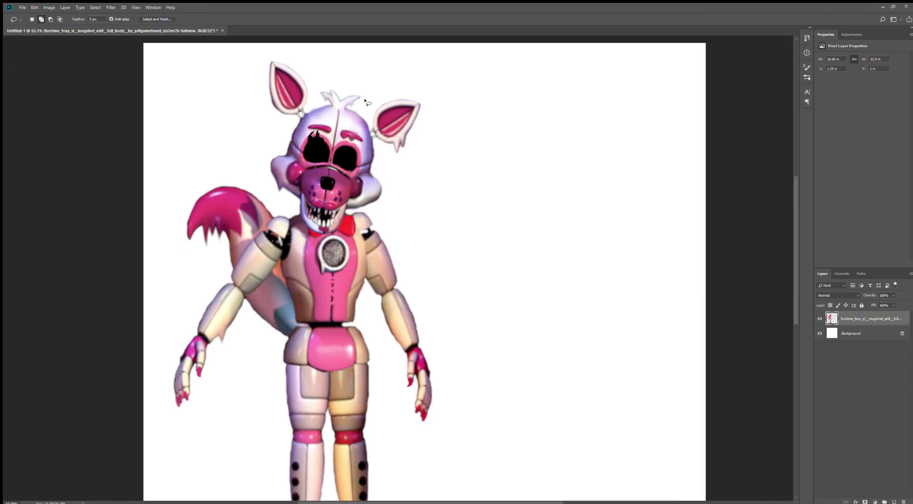
scroll(324, 141, up, 9)
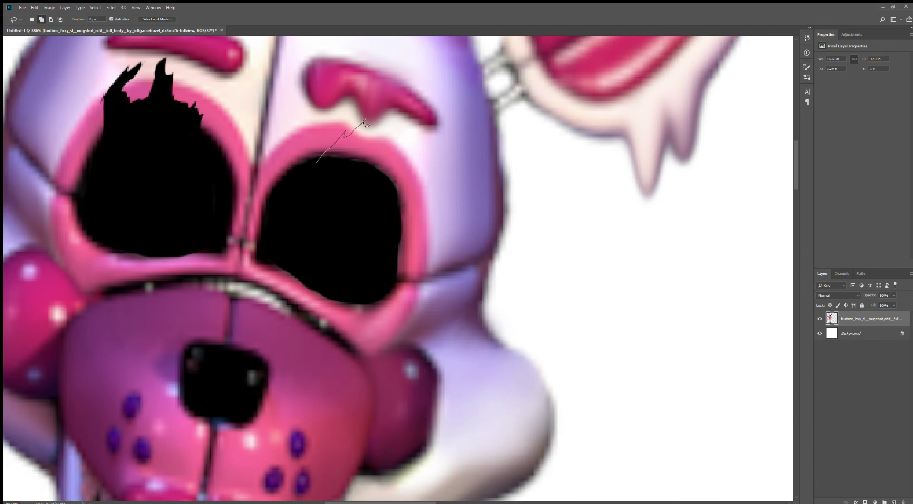
drag(374, 188, 317, 163)
drag(341, 170, 340, 174)
scroll(283, 155, up, 3)
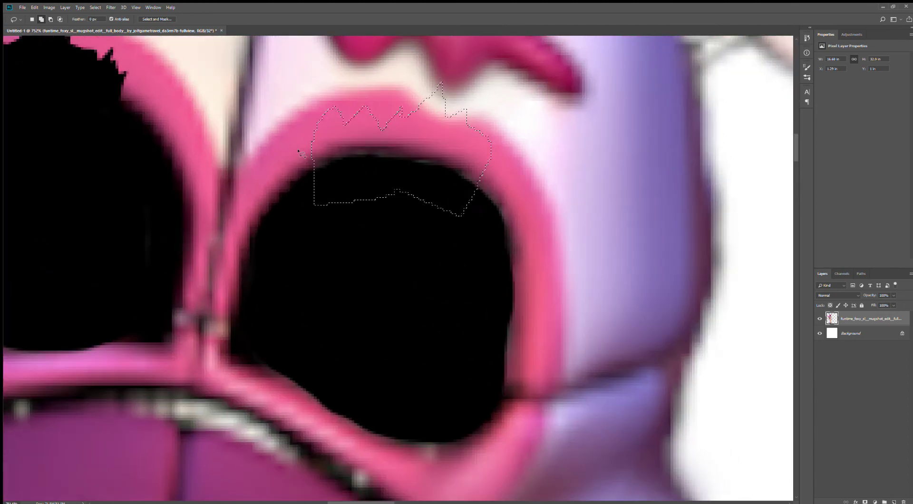
Extend the spiky selection down both sides of the eye rim and merge the leftover gap near its outer corner
drag(311, 157, 293, 151)
mouse_move(308, 208)
mouse_down()
mouse_move(326, 195)
mouse_move(353, 208)
mouse_move(292, 198)
mouse_move(307, 205)
mouse_up()
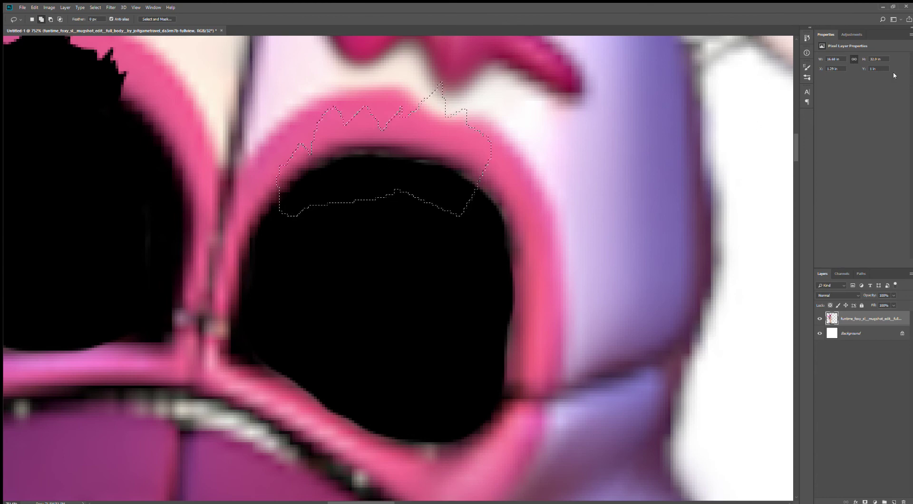
drag(458, 209, 493, 216)
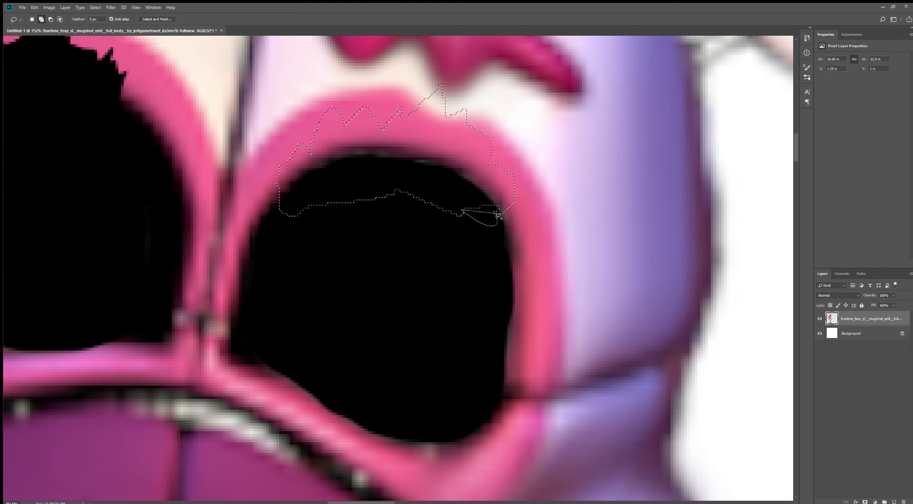
scroll(499, 217, down, 10)
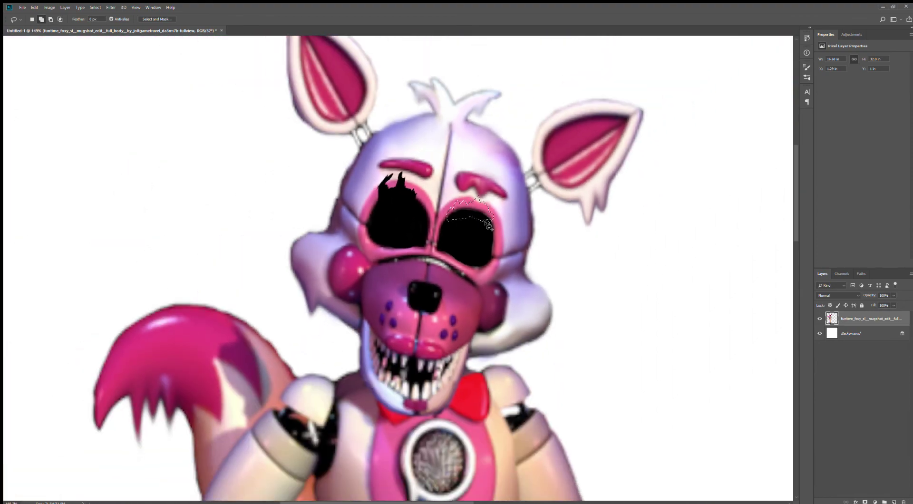
scroll(489, 225, up, 9)
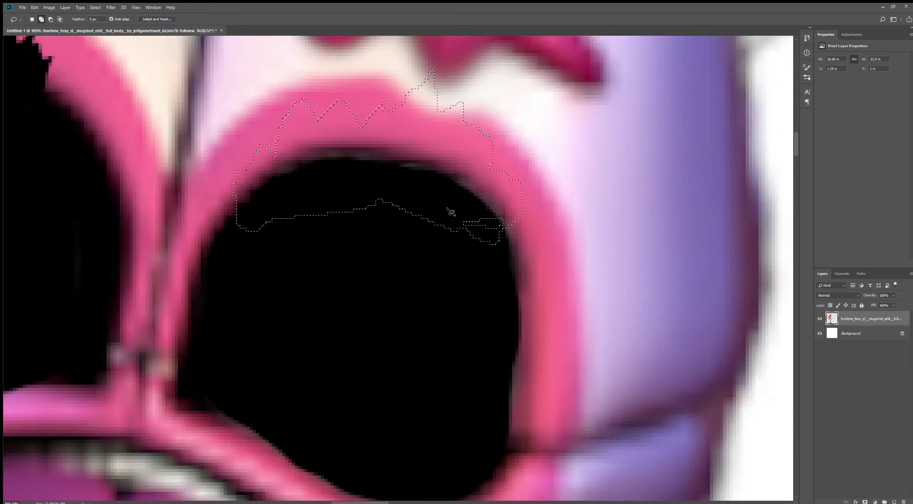
drag(449, 210, 465, 228)
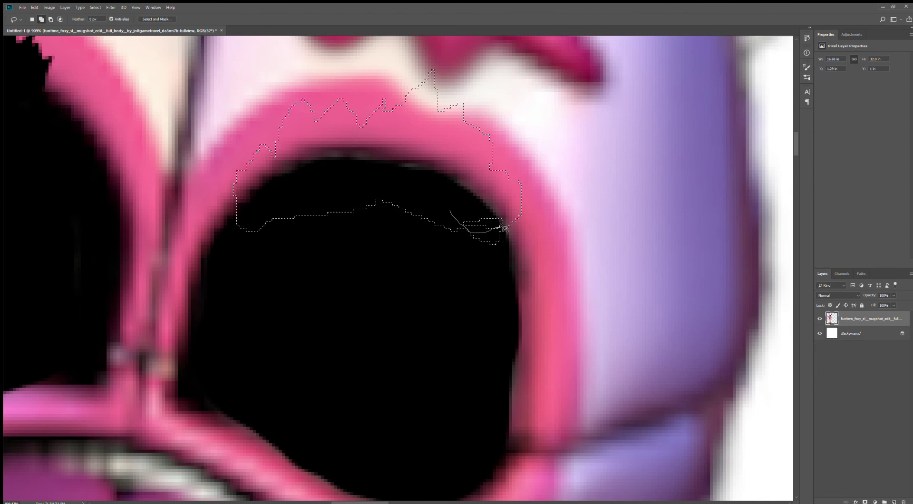
drag(466, 218, 467, 218)
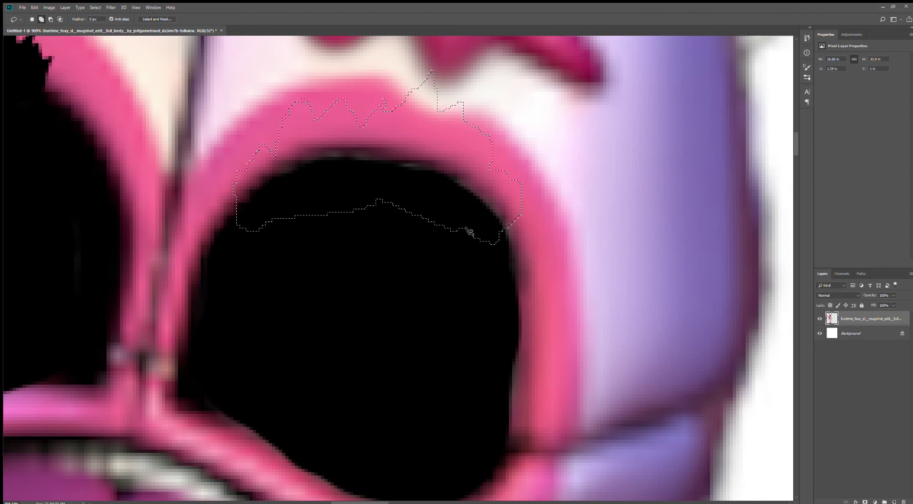
Paint the spiky selection above the eye beneath the dripping eyebrow solid black, and clear the selection
key(b)
mouse_move(370, 190)
mouse_down()
mouse_move(472, 184)
mouse_move(265, 179)
mouse_move(271, 316)
mouse_up()
scroll(362, 228, down, 10)
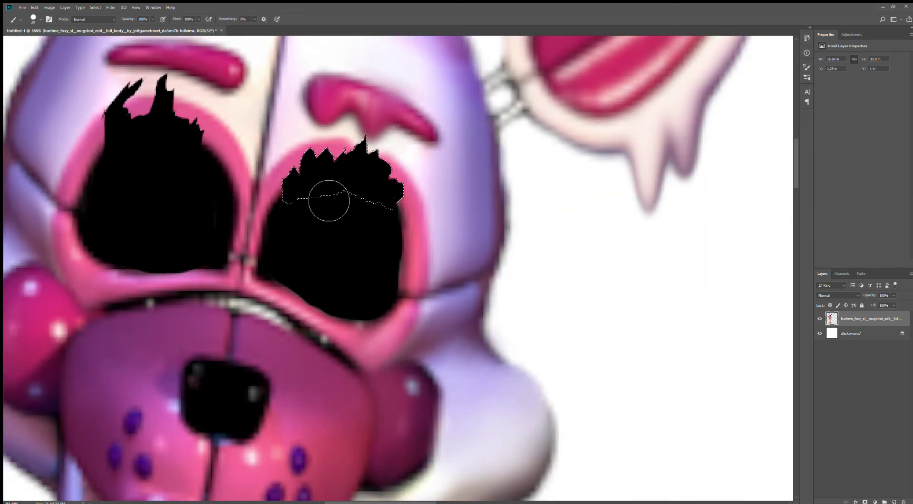
scroll(337, 242, down, 6)
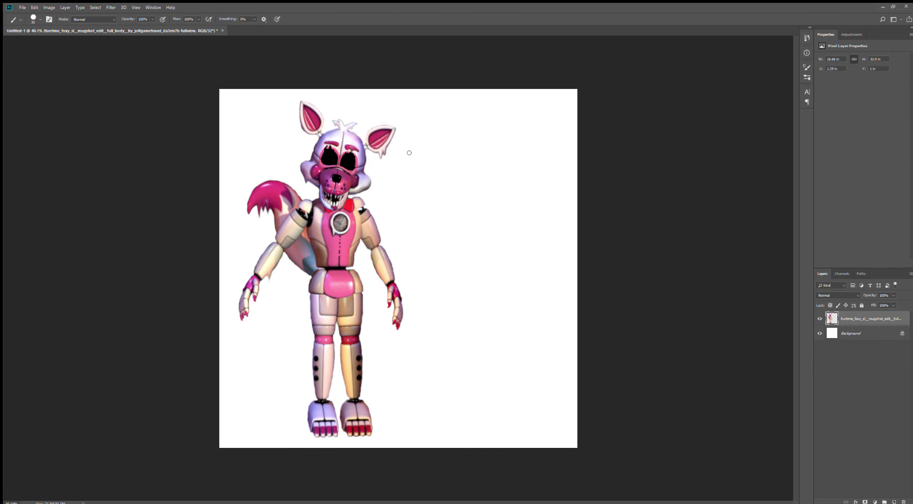
scroll(409, 153, up, 4)
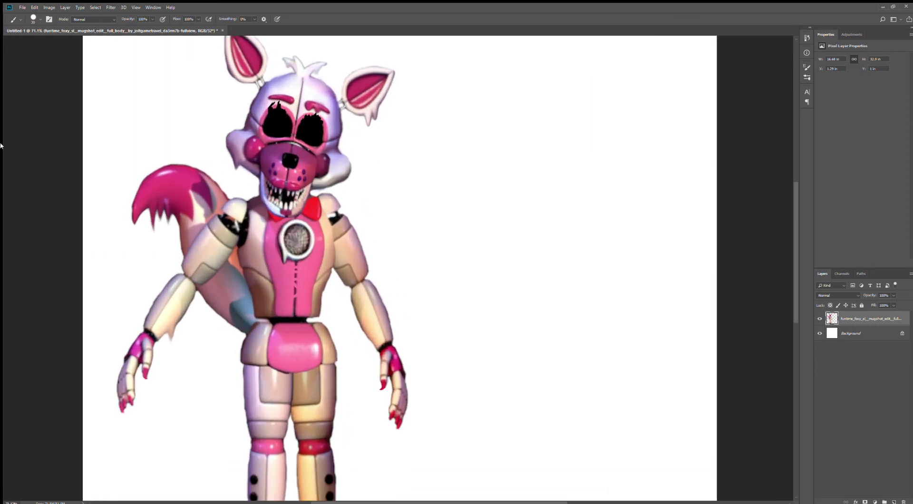
Lasso a small jagged patch at the centre of the upper lip, where the muzzle seam meets the mouth opening
key(l)
scroll(254, 227, up, 14)
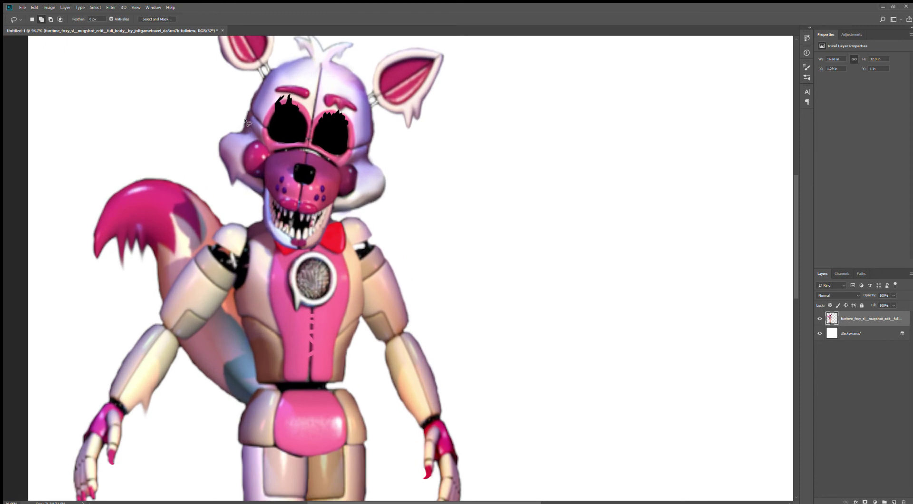
scroll(254, 227, up, 5)
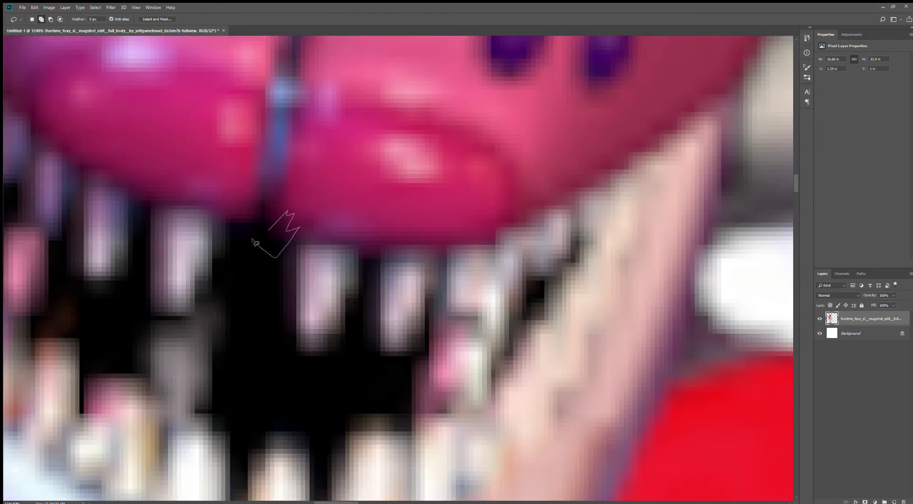
drag(289, 212, 271, 229)
scroll(198, 196, down, 3)
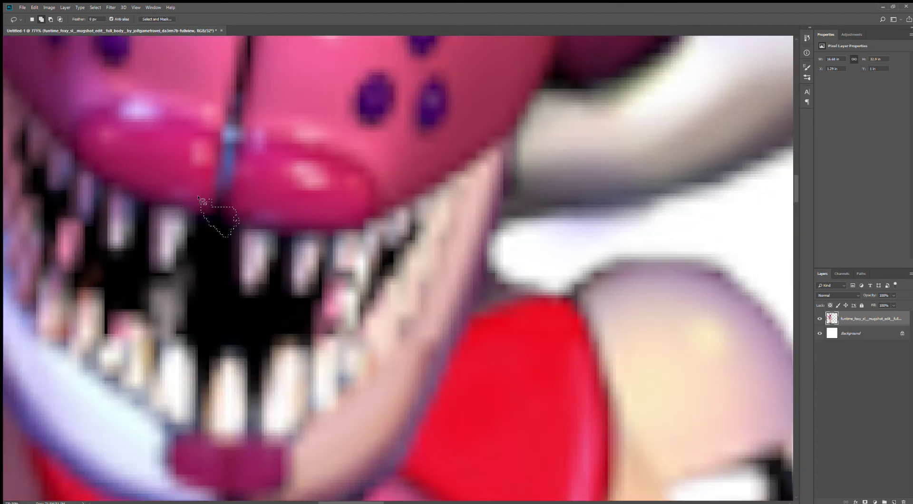
scroll(198, 196, down, 5)
Add jagged strips to the selection along the lower edge of the lip half nearer the red bow tie, joining them above the teeth
scroll(197, 304, up, 14)
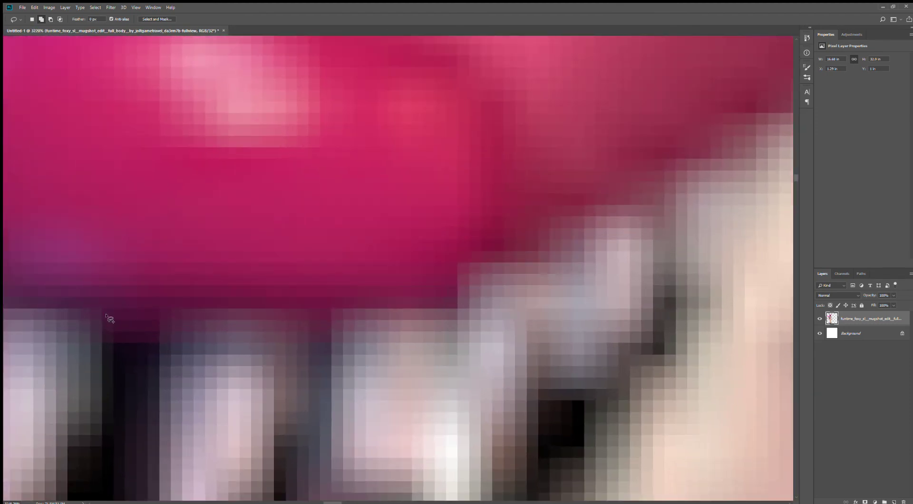
mouse_move(171, 263)
mouse_down()
mouse_move(217, 251)
mouse_move(278, 276)
mouse_up()
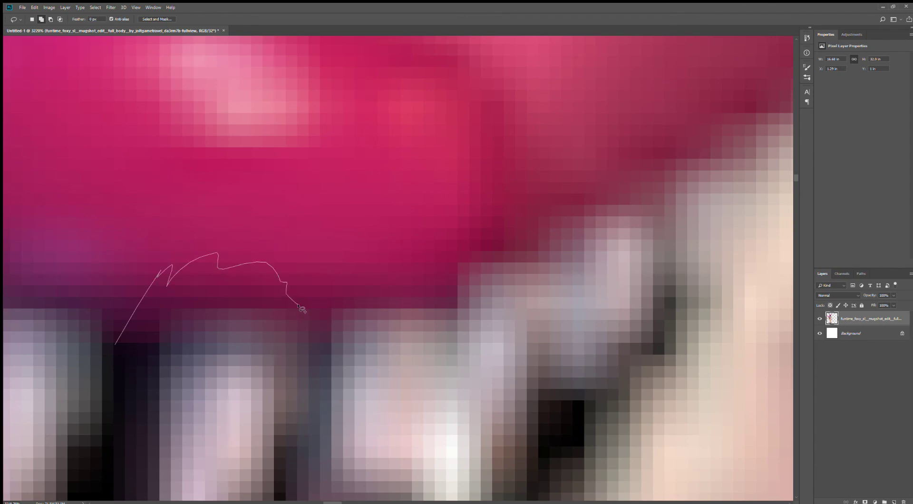
drag(240, 343, 118, 343)
scroll(143, 342, down, 3)
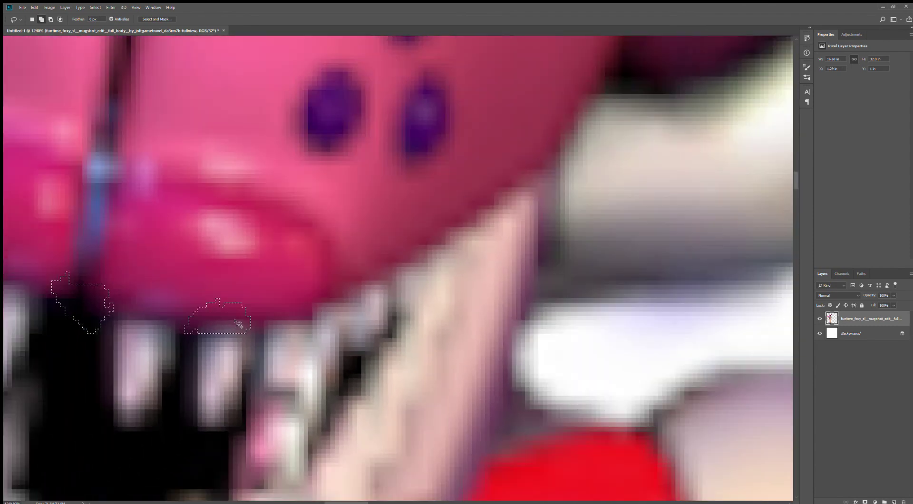
scroll(281, 311, up, 2)
mouse_move(210, 346)
mouse_down()
mouse_move(290, 294)
mouse_move(340, 256)
mouse_up()
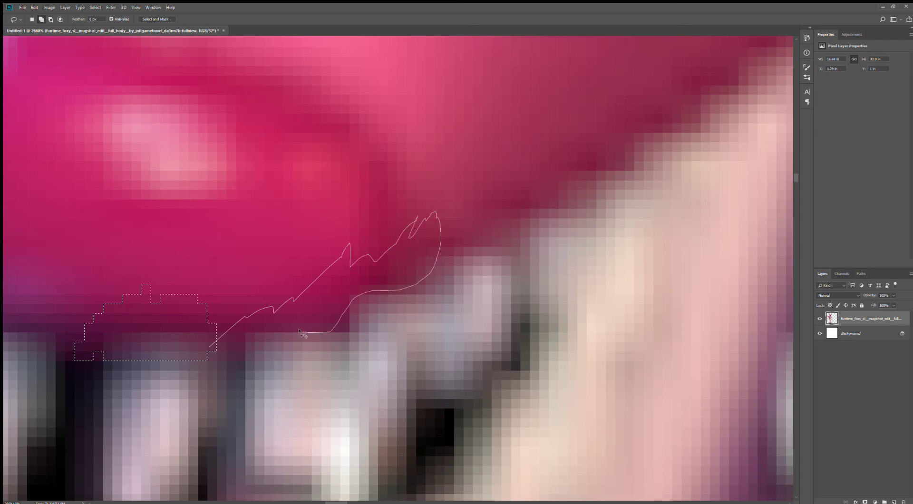
drag(197, 350, 217, 343)
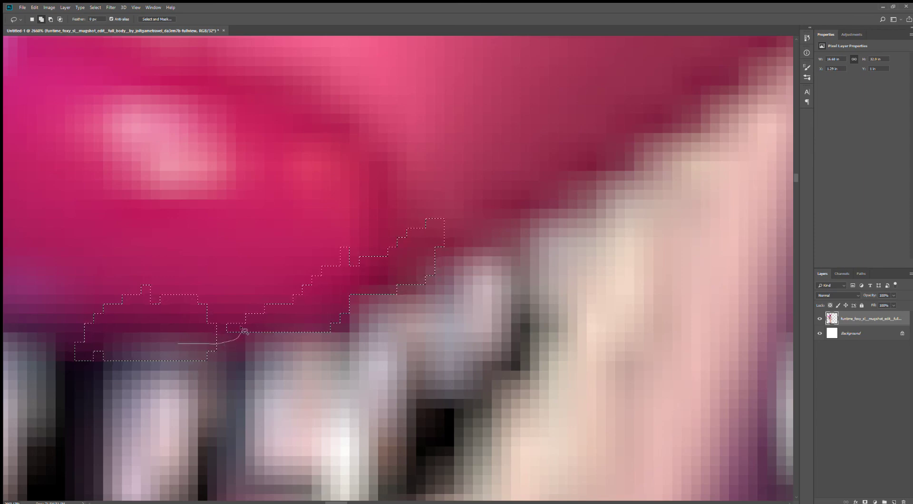
scroll(211, 328, down, 10)
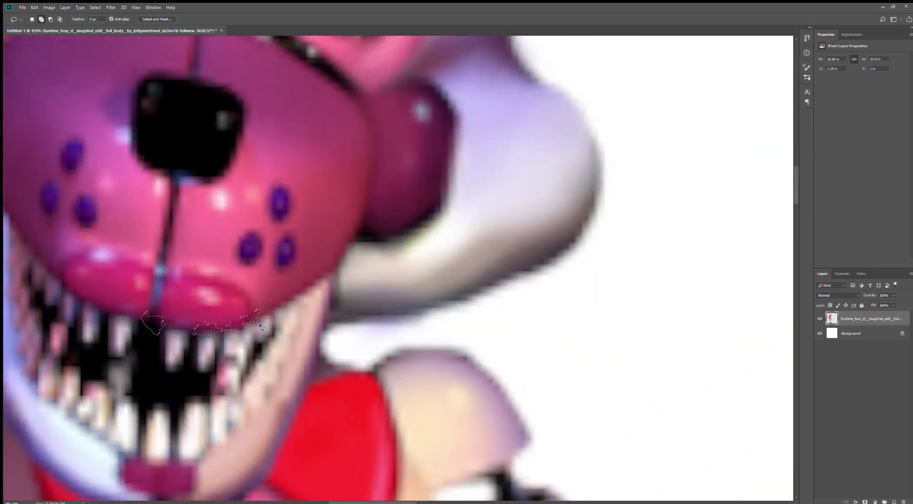
Extend the jagged lip selection up along the muzzle edge to the mouth corner nearer the red bow tie
scroll(261, 327, down, 5)
scroll(262, 327, up, 2)
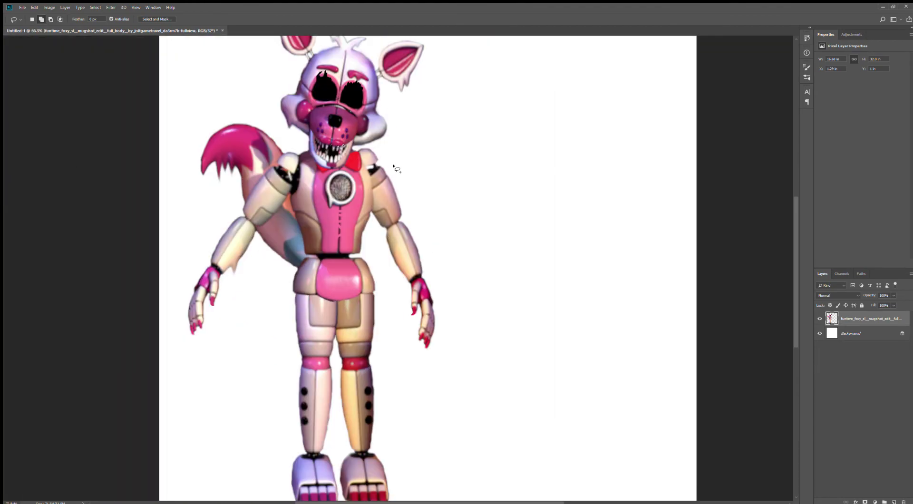
scroll(329, 94, up, 2)
scroll(318, 123, up, 10)
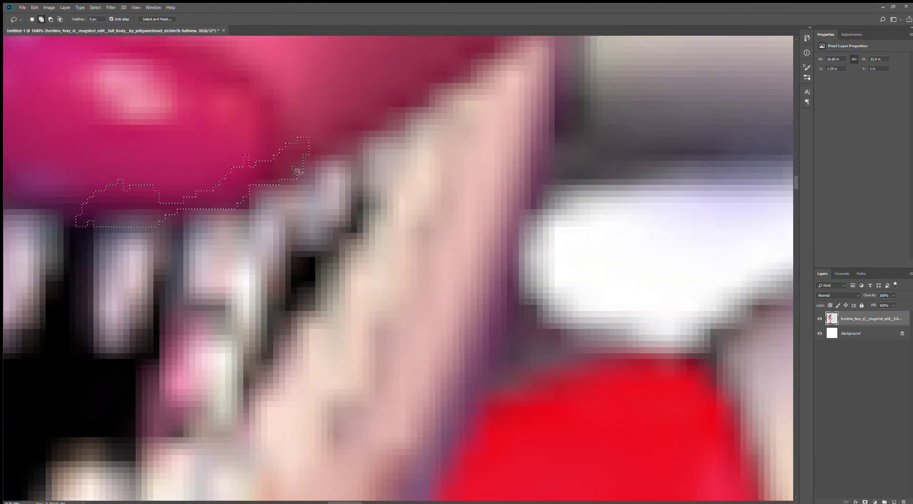
drag(296, 170, 347, 148)
mouse_move(398, 95)
mouse_down()
mouse_move(349, 93)
mouse_move(303, 143)
mouse_up()
drag(377, 100, 424, 42)
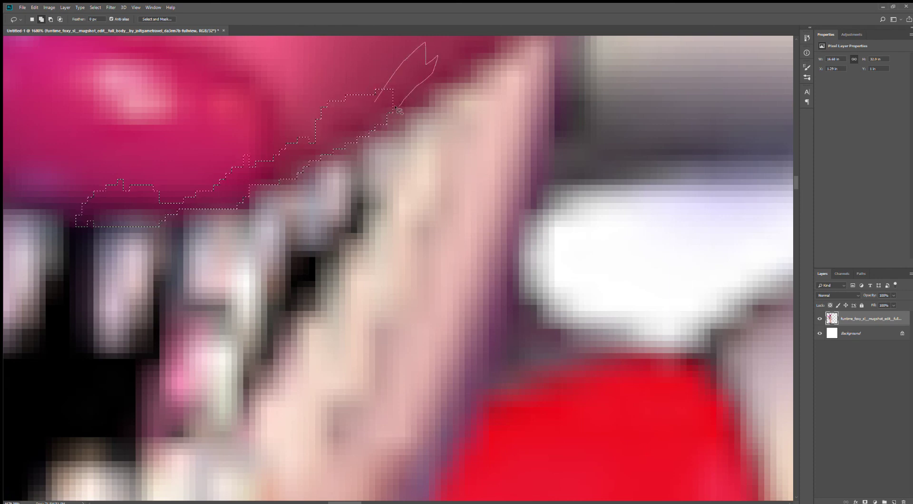
drag(378, 133, 377, 131)
scroll(376, 131, down, 5)
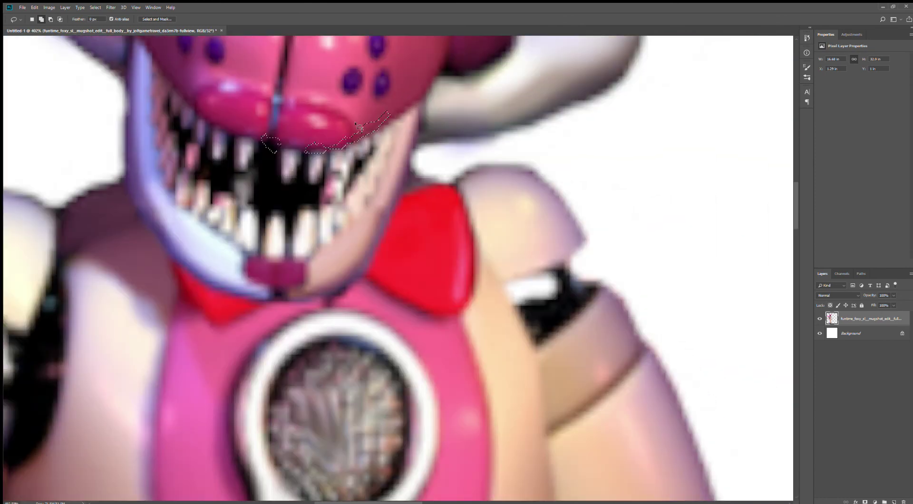
Extend the jagged lip selection along the lower edge of the lip half farther from the red bow tie, up toward its mouth corner
scroll(199, 141, up, 4)
mouse_move(166, 145)
mouse_down()
mouse_move(184, 155)
mouse_move(100, 132)
mouse_up()
drag(77, 100, 72, 96)
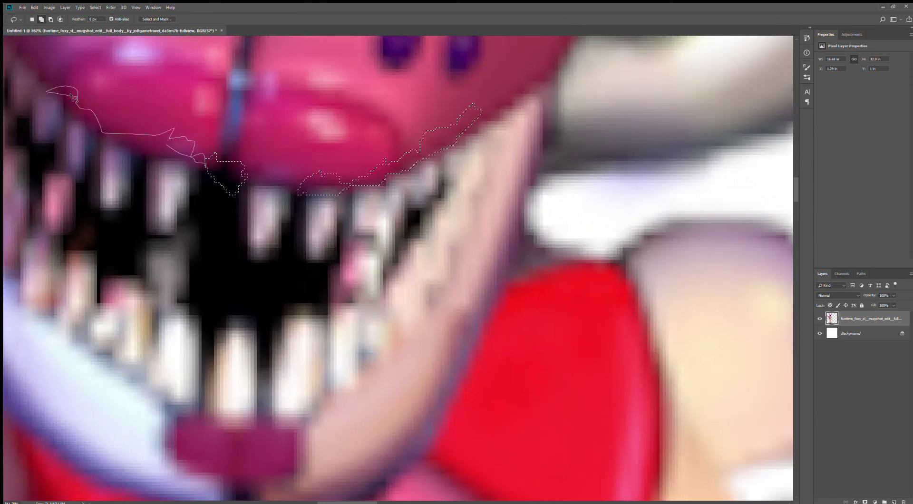
drag(96, 134, 202, 166)
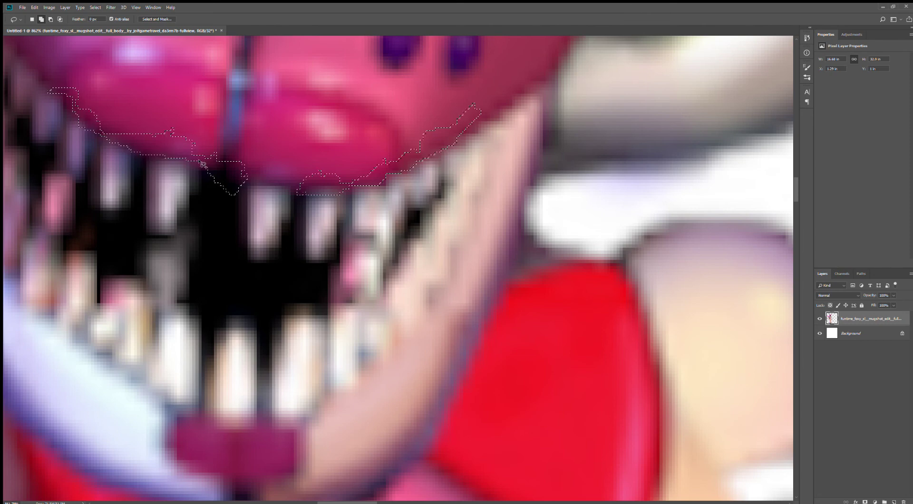
Paint the whole jagged upper-lip selection solid black with the Brush, and clear the selection
scroll(202, 166, down, 10)
key(b)
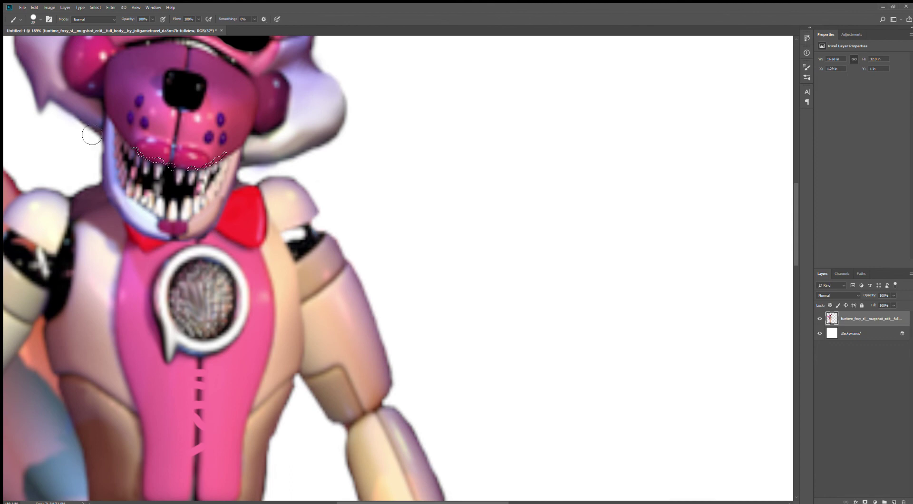
scroll(164, 176, up, 2)
mouse_move(129, 150)
mouse_down()
mouse_move(176, 171)
mouse_move(237, 175)
mouse_up()
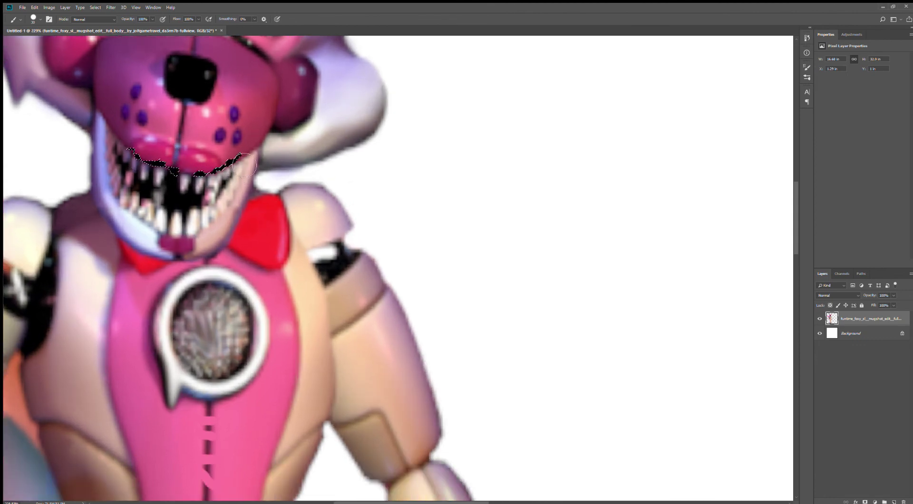
scroll(238, 174, down, 7)
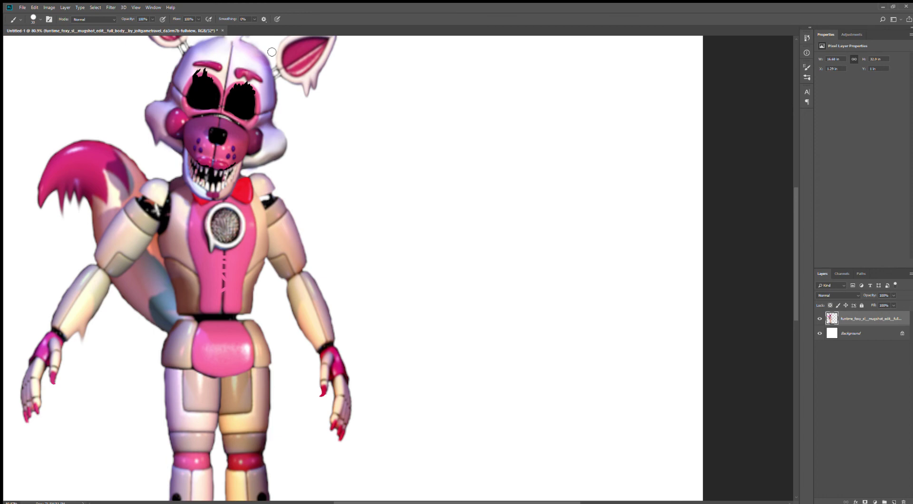
Examine the torn upper lip against the full figure and up close
scroll(285, 189, down, 5)
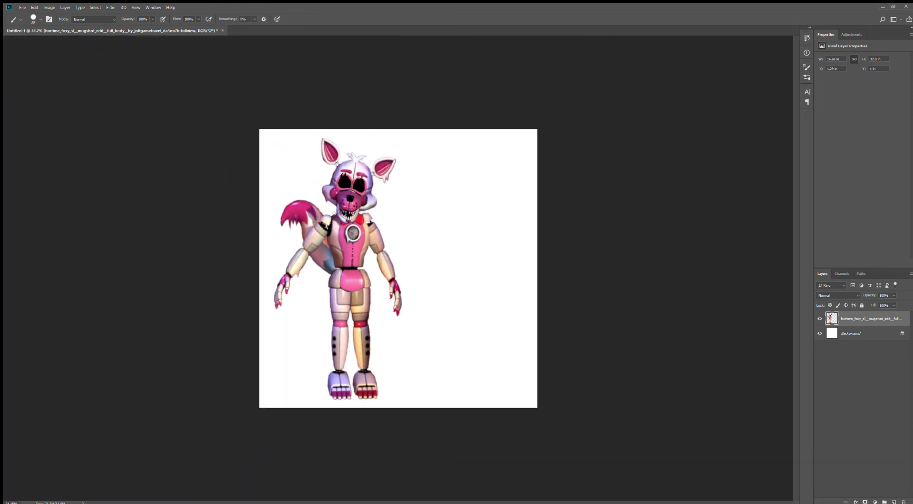
scroll(331, 213, up, 9)
scroll(274, 226, down, 2)
scroll(328, 218, up, 6)
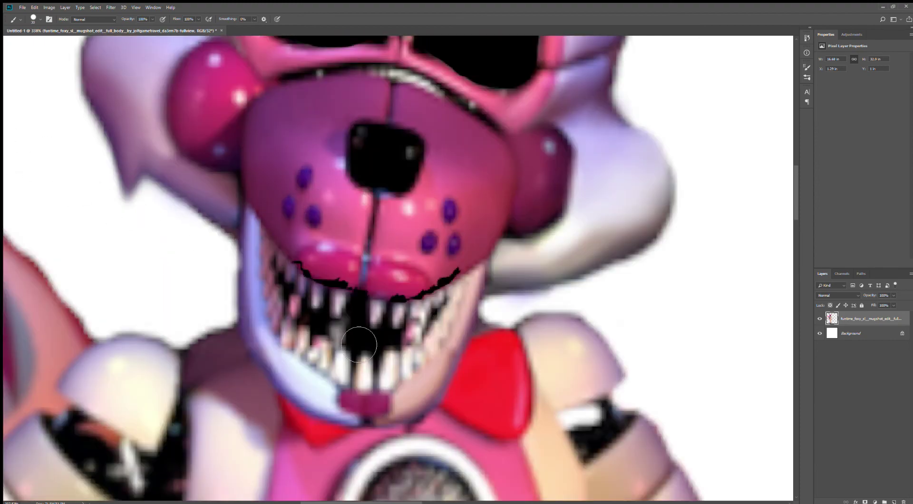
scroll(370, 339, up, 4)
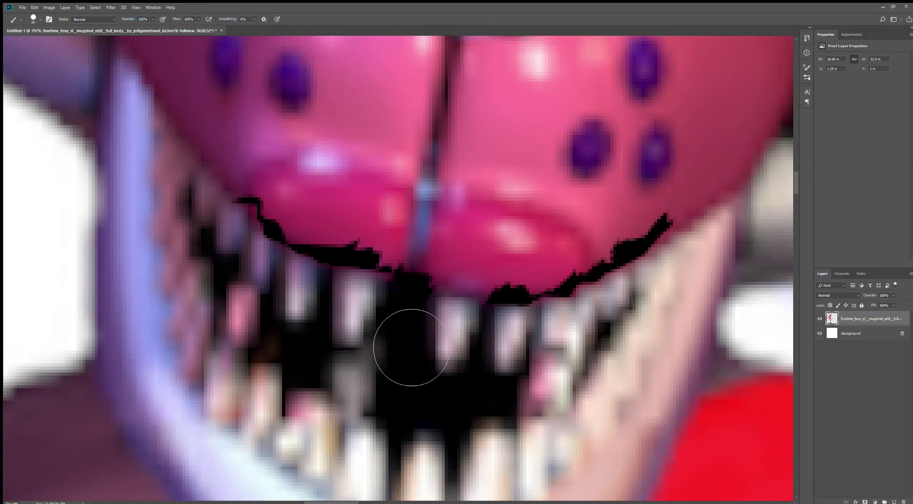
scroll(399, 337, down, 4)
scroll(390, 327, down, 8)
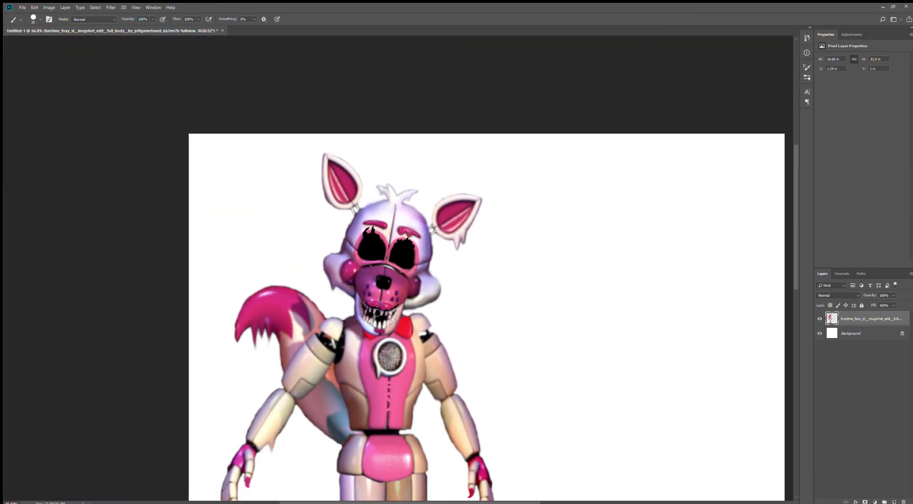
scroll(373, 316, down, 2)
Lasso several ragged patches on the undamaged ear, across its outer rim and along both sides of the pink interior
key(l)
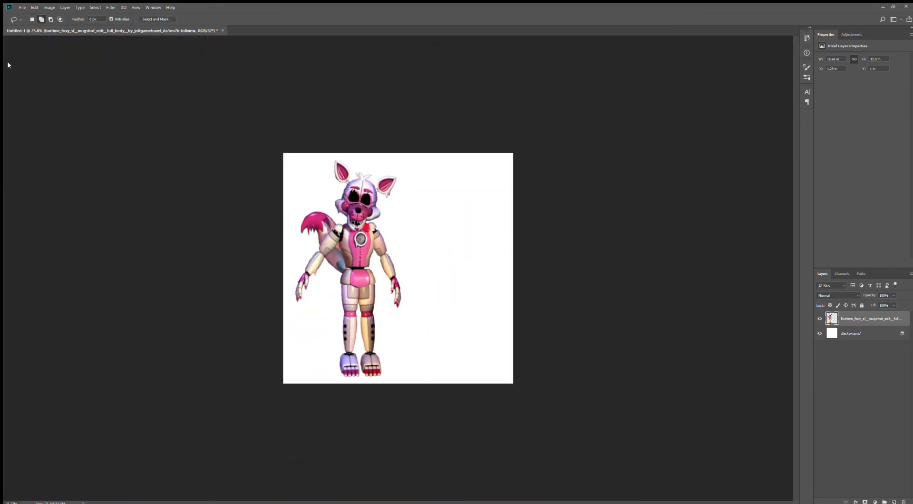
scroll(270, 85, up, 7)
scroll(275, 63, up, 4)
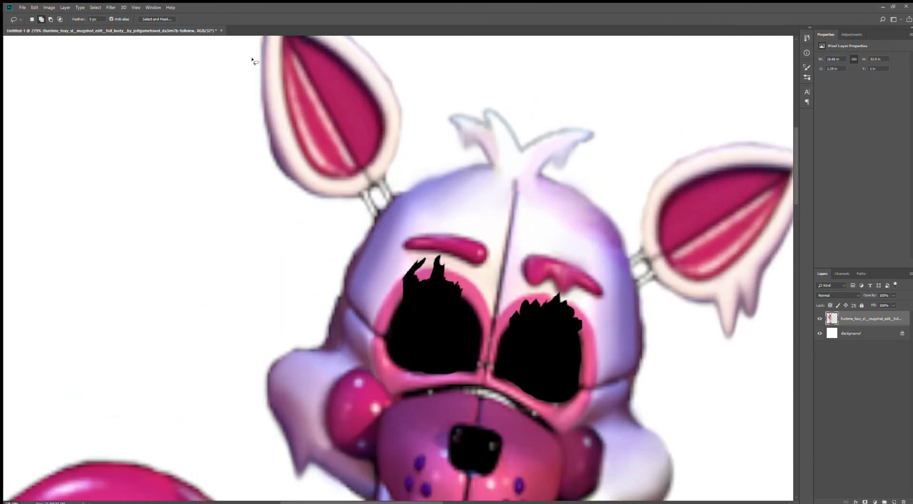
mouse_move(260, 56)
mouse_down()
mouse_move(285, 72)
mouse_move(292, 108)
mouse_up()
mouse_move(280, 156)
mouse_down()
mouse_move(244, 164)
mouse_move(258, 57)
mouse_up()
drag(320, 149, 330, 180)
drag(322, 146, 324, 146)
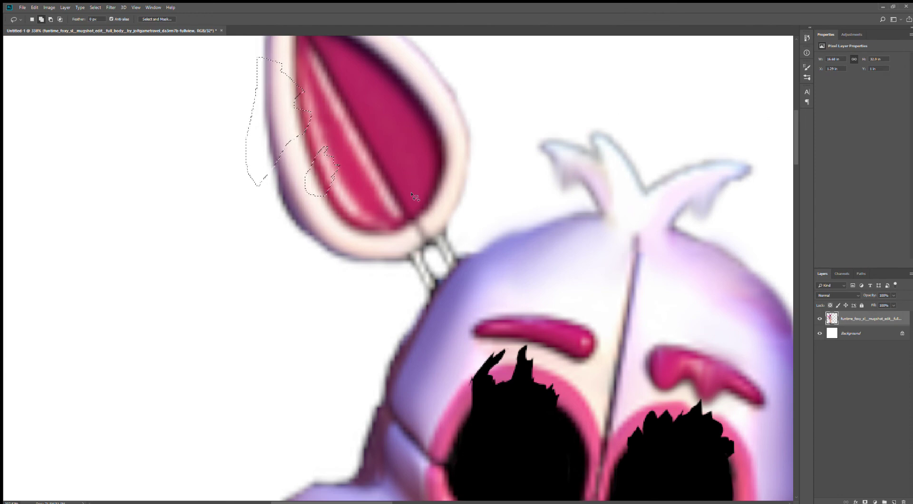
mouse_move(421, 164)
mouse_down()
mouse_move(436, 122)
mouse_move(419, 115)
mouse_move(388, 138)
mouse_move(407, 165)
mouse_move(428, 161)
mouse_up()
mouse_move(355, 75)
mouse_down()
mouse_move(409, 55)
mouse_move(432, 60)
mouse_move(428, 96)
mouse_move(396, 109)
mouse_move(355, 75)
mouse_up()
Add the beige lower side panel of the torso, beneath the arm away from the tail, to the selection with a jagged inner edge
scroll(359, 63, down, 3)
scroll(359, 63, down, 4)
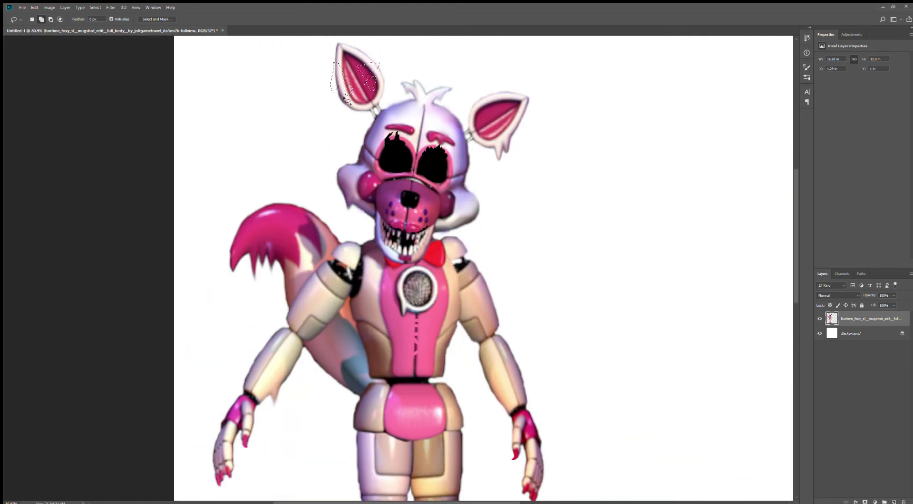
scroll(369, 243, up, 7)
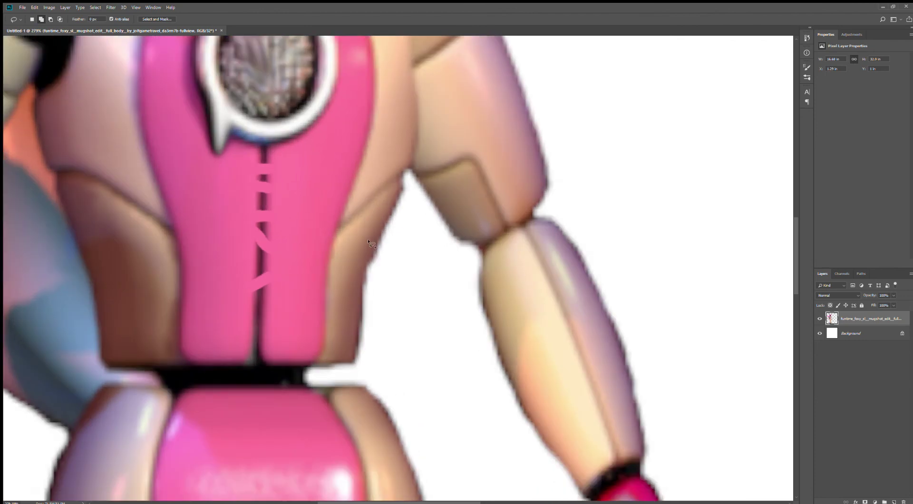
scroll(368, 243, up, 1)
drag(422, 204, 346, 229)
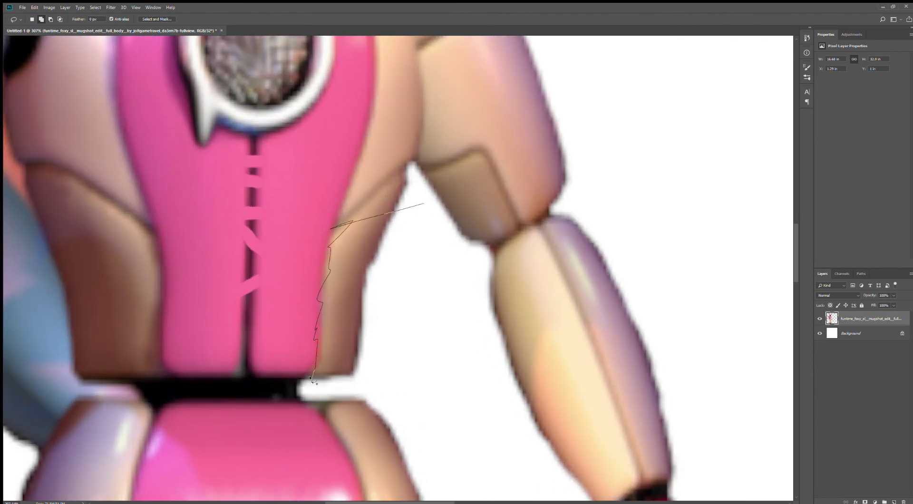
mouse_move(328, 387)
mouse_down()
mouse_move(352, 386)
mouse_move(373, 364)
mouse_move(404, 296)
mouse_move(420, 204)
mouse_up()
mouse_move(335, 226)
mouse_down()
mouse_move(379, 183)
mouse_move(418, 204)
mouse_up()
key(ctrl+0)
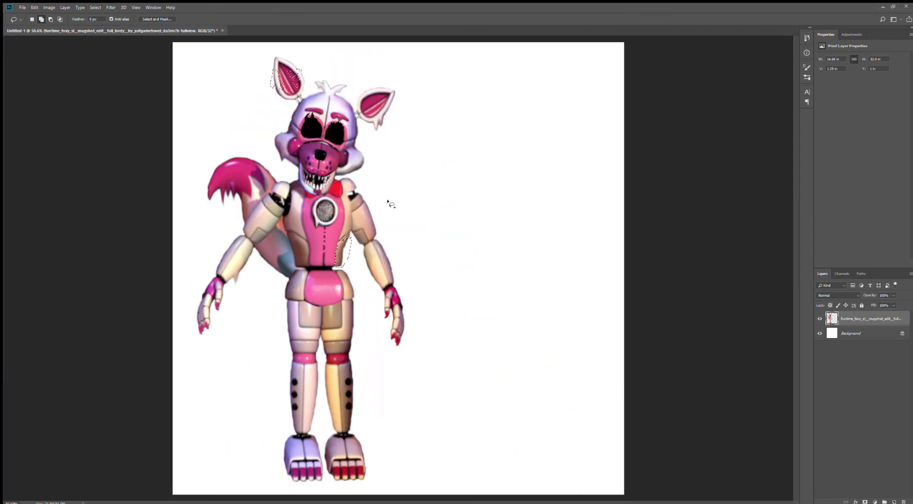
scroll(345, 241, up, 10)
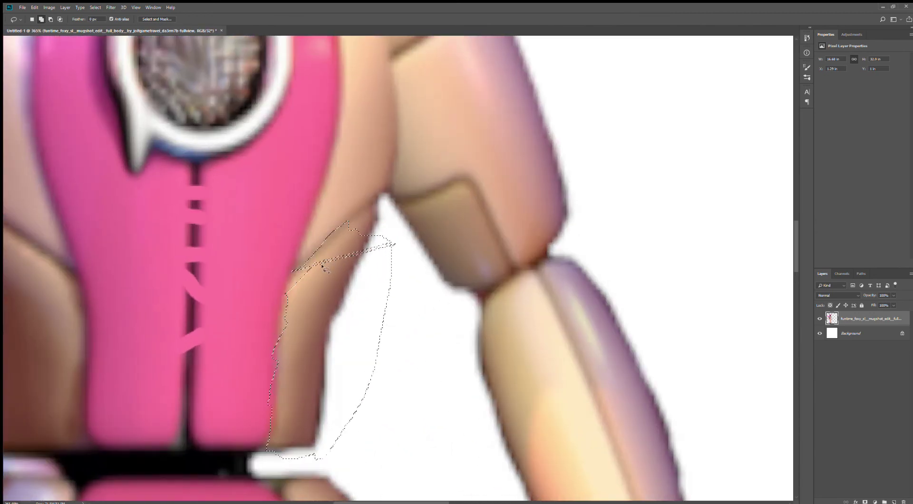
mouse_move(281, 270)
mouse_down()
mouse_move(308, 263)
mouse_move(379, 275)
mouse_move(431, 241)
mouse_move(334, 245)
mouse_move(307, 262)
mouse_up()
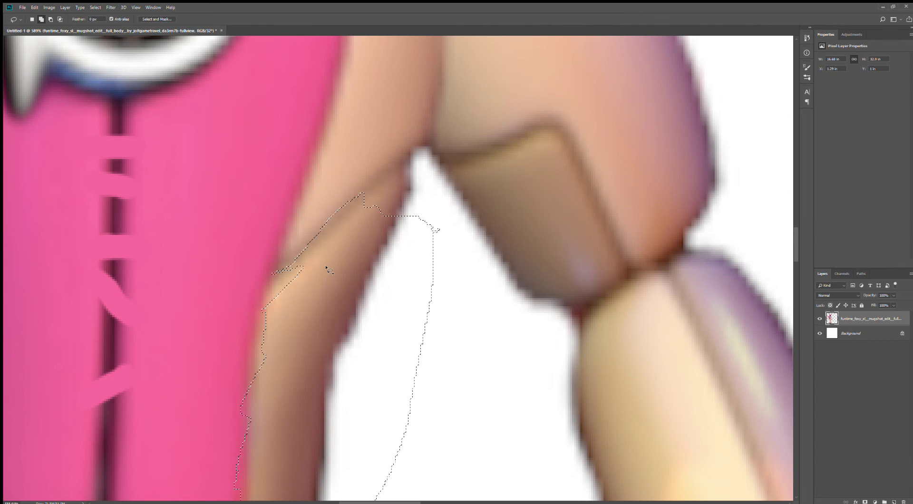
Try deleting the selected pieces of the ear and the torso's side panel
key(Delete)
scroll(408, 211, down, 5)
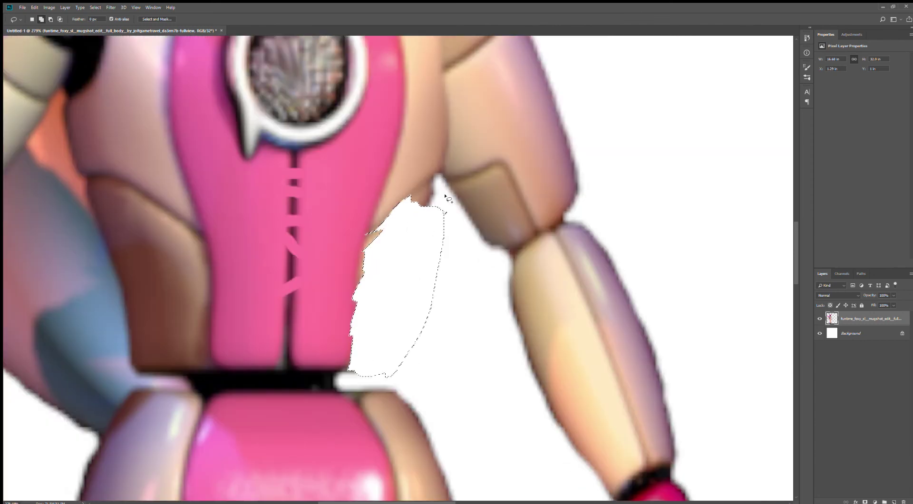
scroll(407, 211, down, 3)
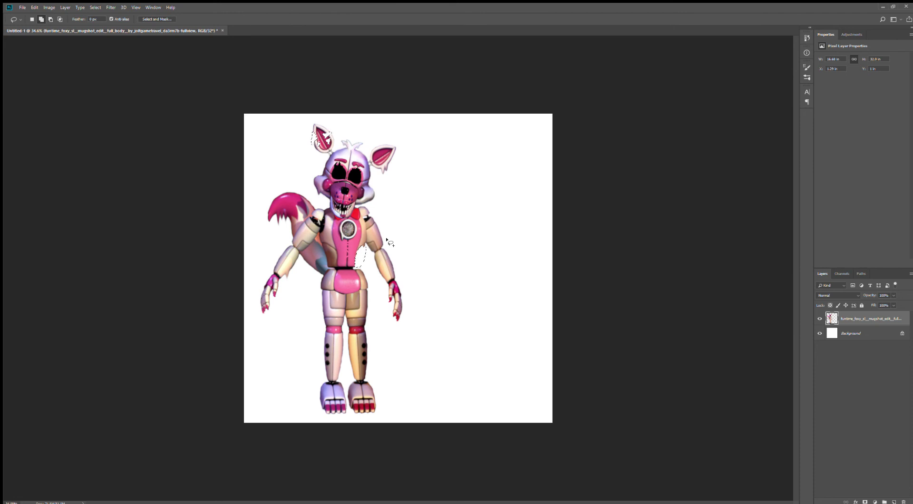
key(ctrl+d)
Add a long curved patch and a thin sliver on the pink belly beside the side panel, and delete all the selected pieces
scroll(348, 305, up, 5)
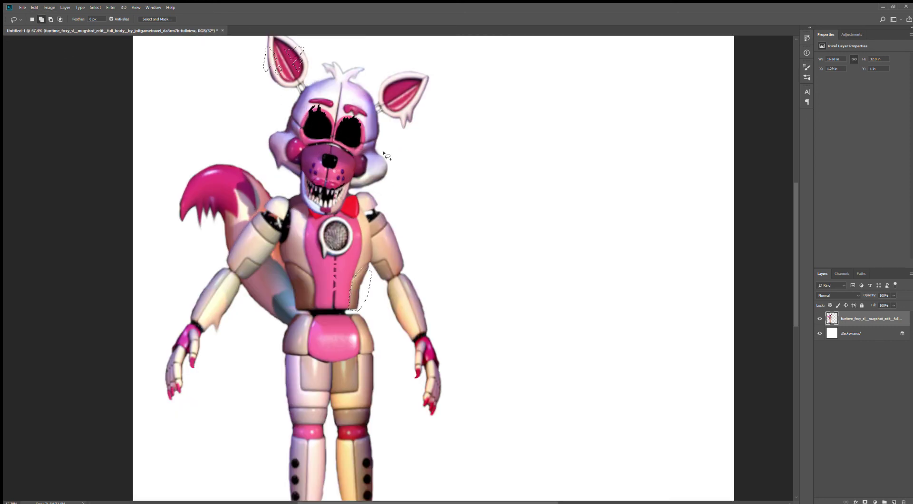
scroll(348, 305, up, 5)
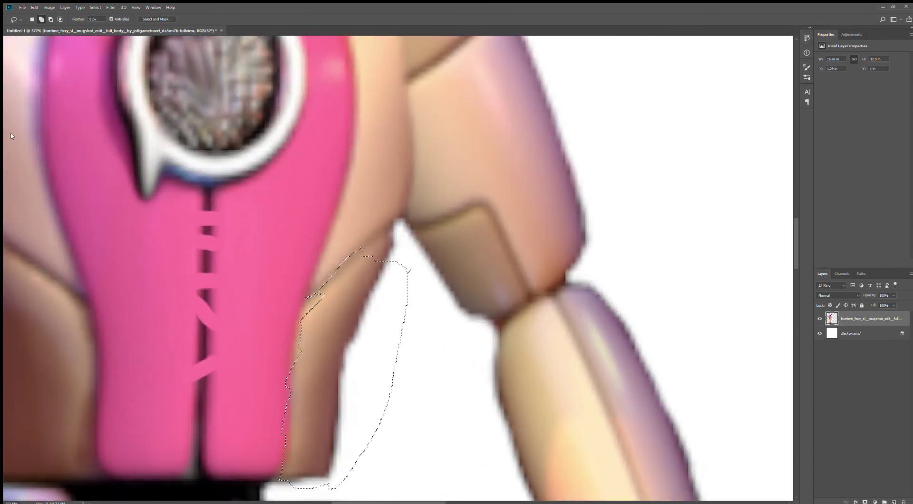
scroll(259, 308, up, 3)
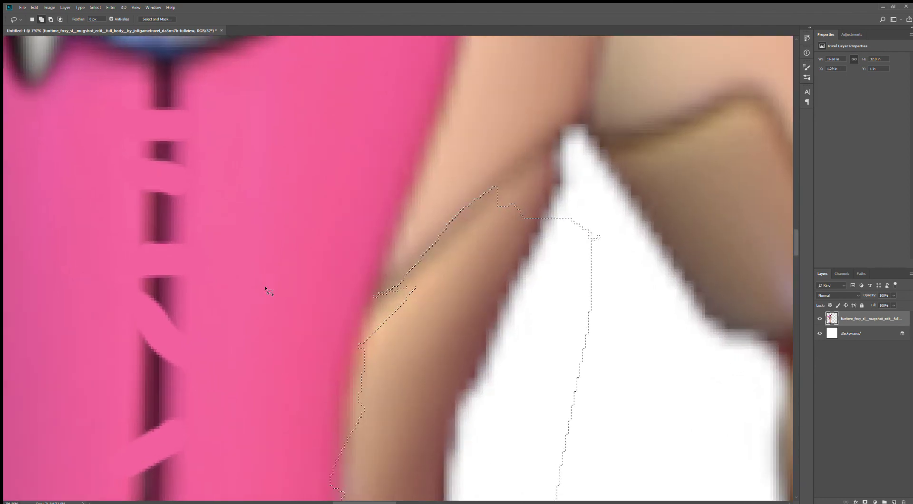
mouse_move(258, 233)
mouse_down()
mouse_move(222, 465)
mouse_move(272, 465)
mouse_move(317, 301)
mouse_up()
drag(279, 238, 264, 231)
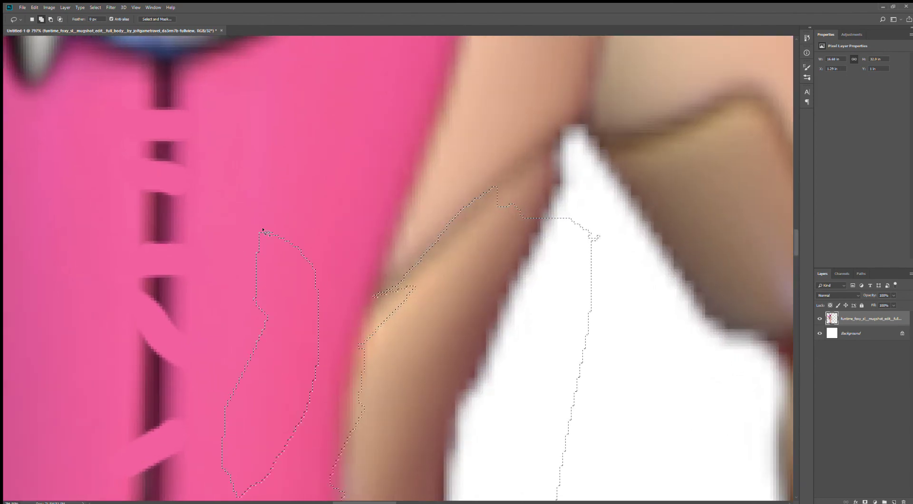
drag(333, 312, 333, 370)
drag(345, 328, 335, 316)
scroll(335, 315, down, 10)
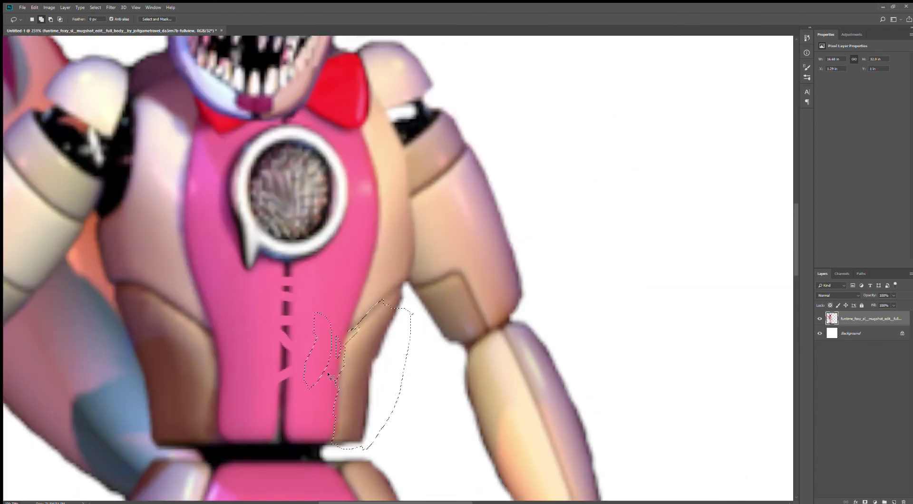
scroll(322, 377, down, 3)
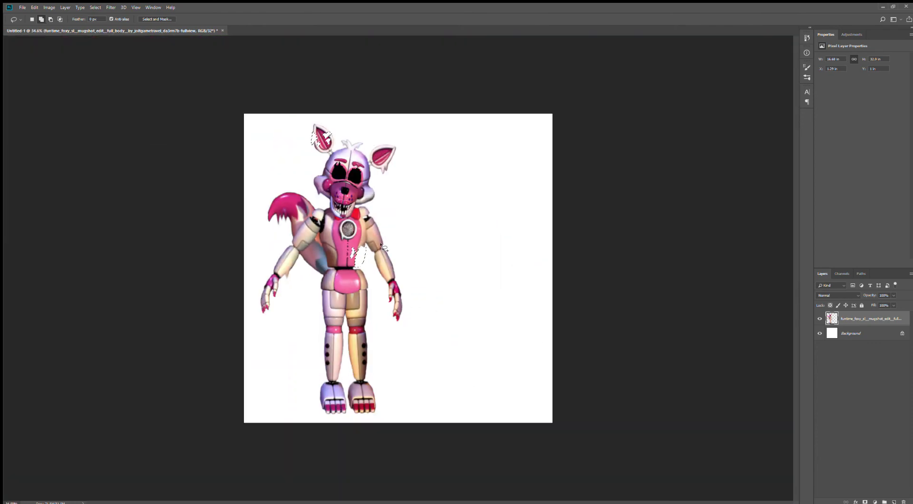
Lasso the upper part and tip of the dripping ear with a ragged edge, delete it, and clear the selection
scroll(408, 199, up, 5)
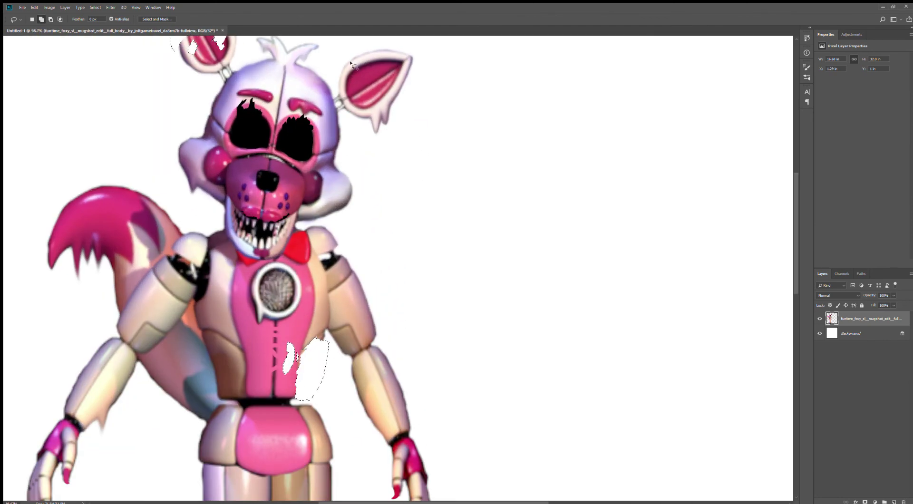
scroll(351, 62, up, 4)
mouse_move(328, 60)
mouse_down()
mouse_move(369, 83)
mouse_move(419, 135)
mouse_move(453, 138)
mouse_move(485, 130)
mouse_move(525, 47)
mouse_up()
mouse_move(406, 31)
mouse_down()
mouse_move(369, 27)
mouse_move(329, 59)
mouse_up()
scroll(329, 59, down, 8)
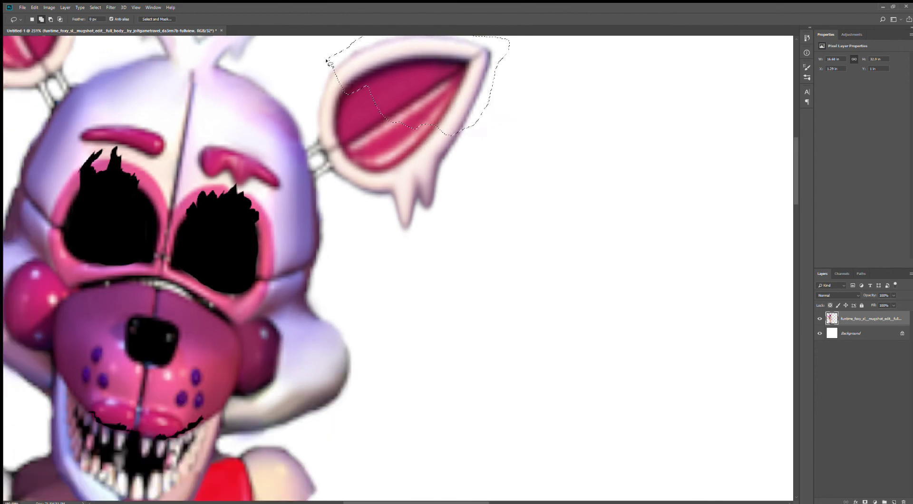
scroll(326, 82, down, 3)
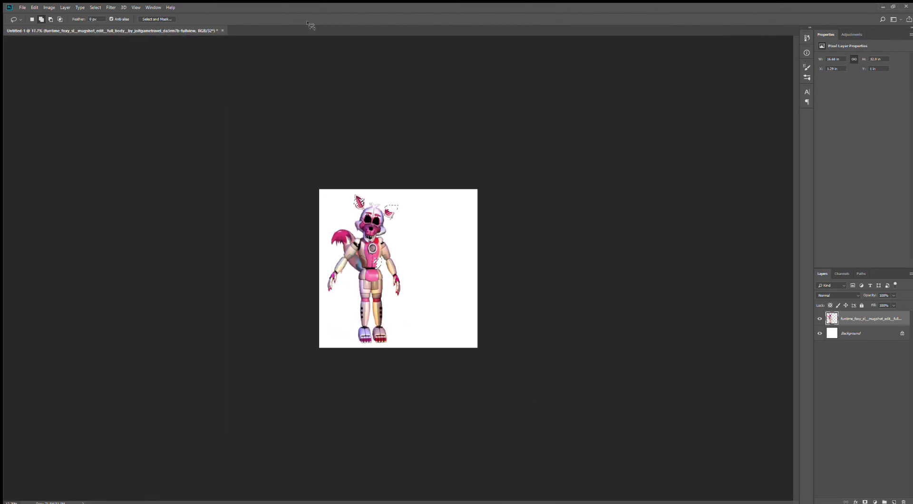
scroll(514, 168, up, 2)
key(ctrl+d)
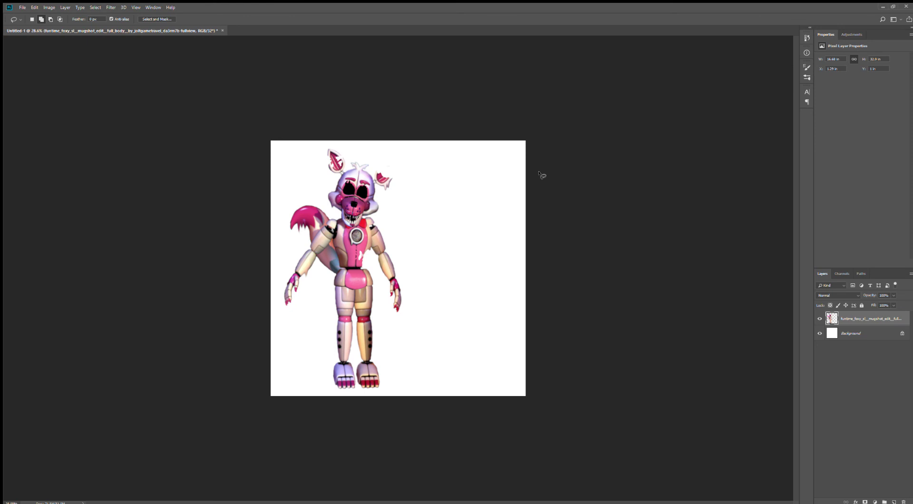
Paint black on the Background layer behind the two holes in the pink belly
key(b)
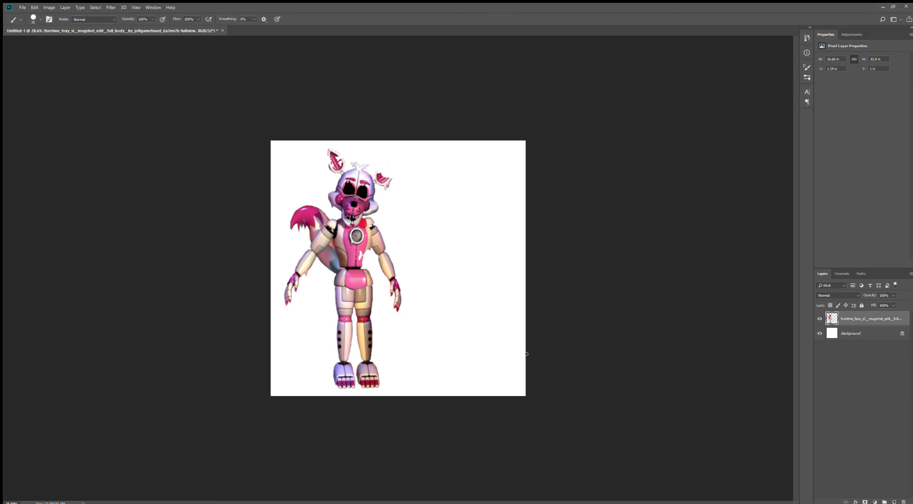
click(871, 338)
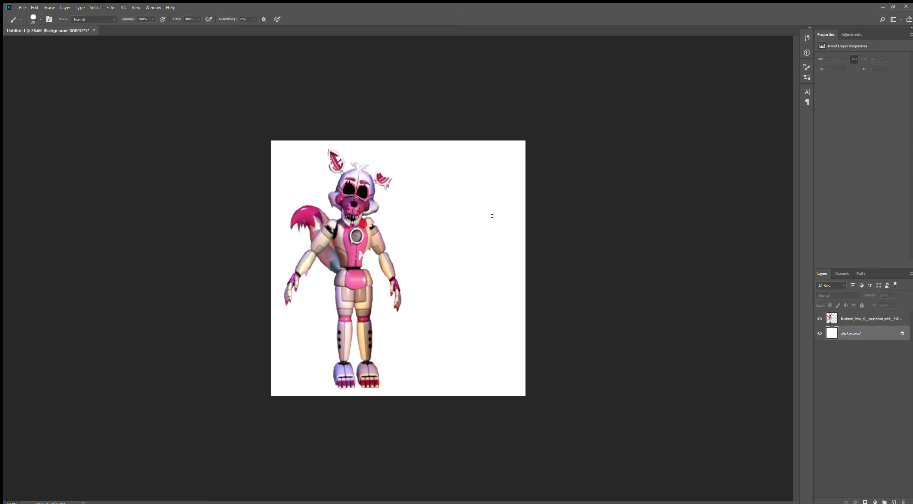
scroll(393, 245, up, 3)
scroll(318, 276, up, 4)
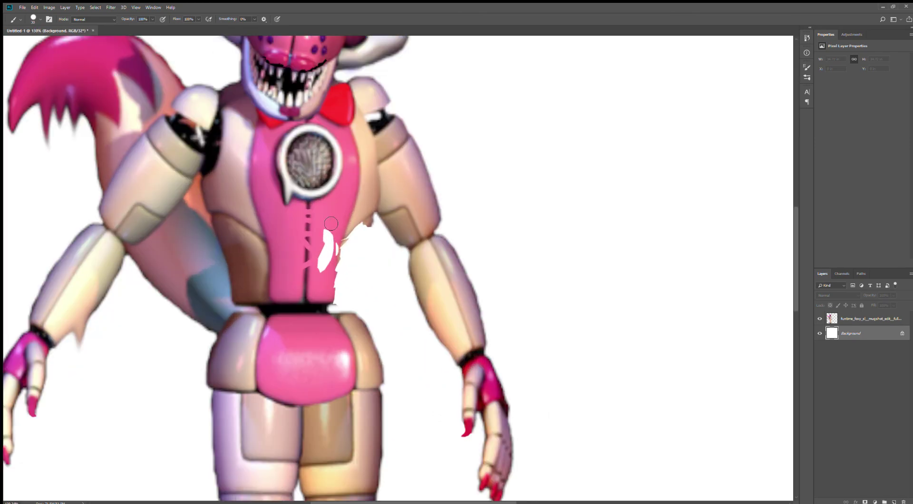
mouse_move(328, 231)
mouse_down()
mouse_move(321, 269)
mouse_move(335, 263)
mouse_up()
scroll(333, 262, up, 5)
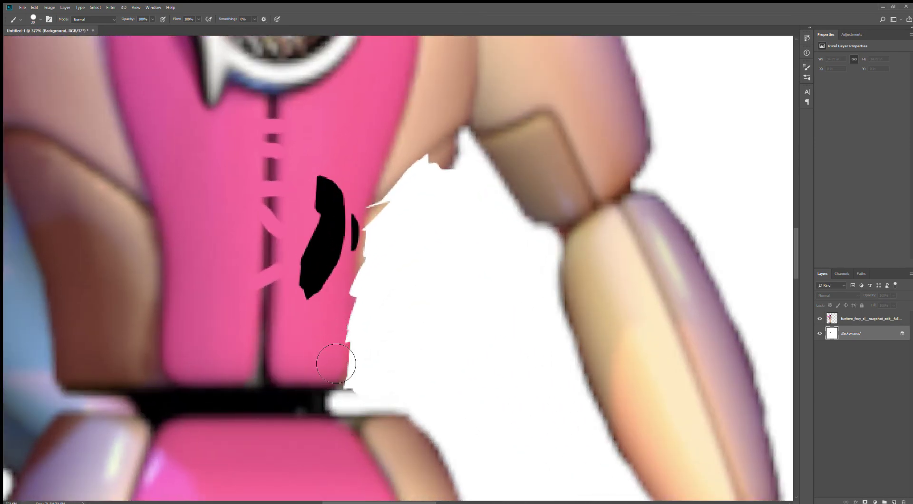
Paint a rough black strip on the Background layer along the torn side edge of the torso
mouse_move(335, 364)
mouse_down()
mouse_move(372, 315)
mouse_move(391, 226)
mouse_move(437, 155)
mouse_move(390, 244)
mouse_move(372, 341)
mouse_up()
mouse_move(442, 216)
mouse_down()
mouse_move(434, 163)
mouse_move(450, 180)
mouse_up()
drag(392, 243, 387, 261)
scroll(387, 261, down, 6)
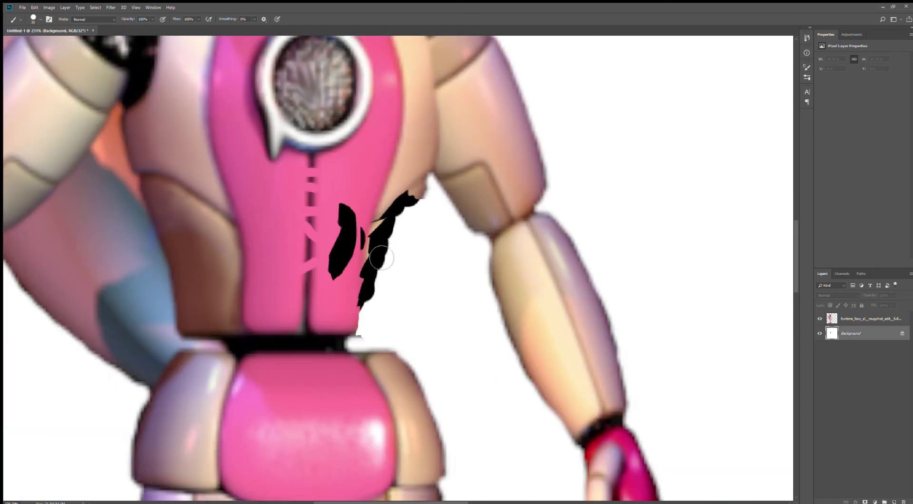
Extend the black backing along the torn torso edge down to the waist and erase its excess
scroll(369, 300, up, 2)
scroll(368, 300, up, 5)
drag(387, 319, 387, 328)
key(e)
scroll(413, 333, up, 3)
drag(381, 340, 376, 348)
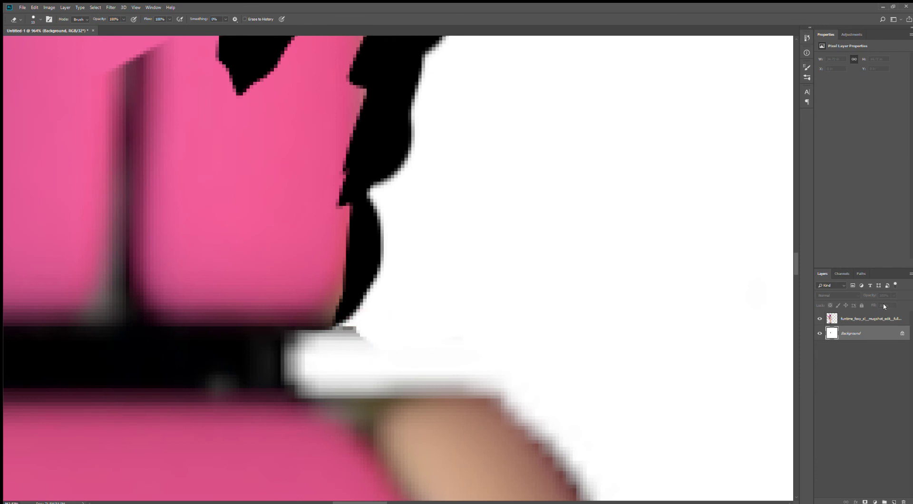
Erase the leftover fragment beside the black waist band on the Funtime Foxy layer
click(882, 322)
drag(389, 355, 359, 360)
scroll(519, 352, down, 5)
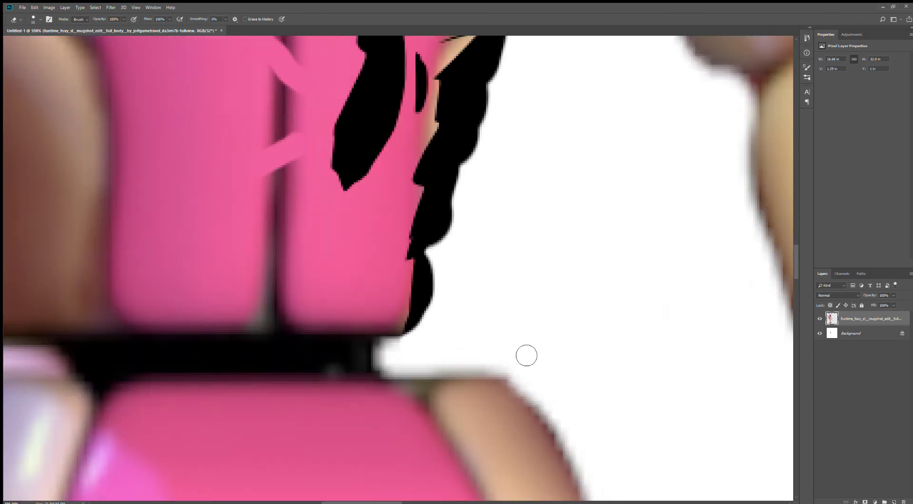
scroll(522, 352, down, 6)
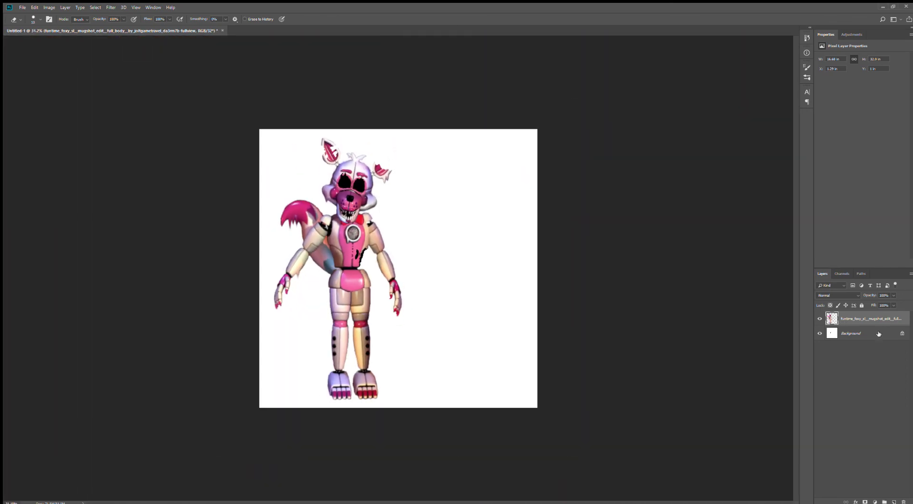
Paint black on the Background layer behind the upper hole in the upright ear and tidy its outer edge
click(878, 334)
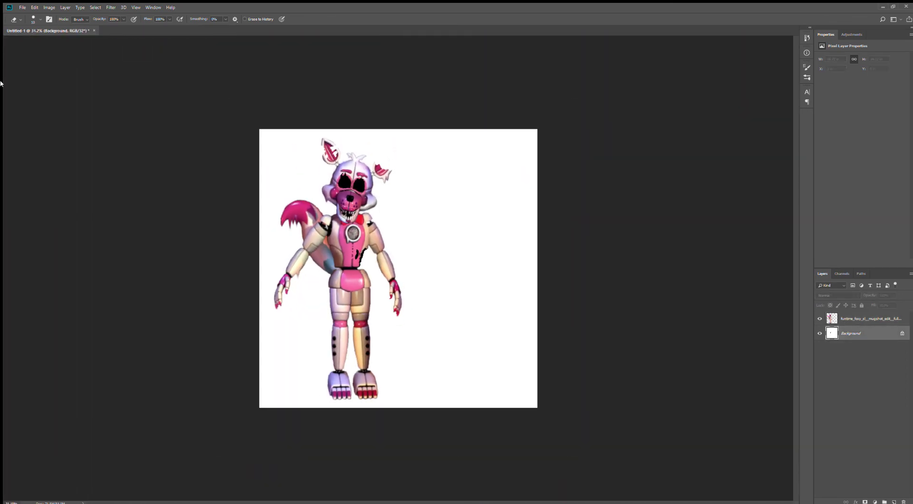
key(b)
scroll(345, 169, up, 6)
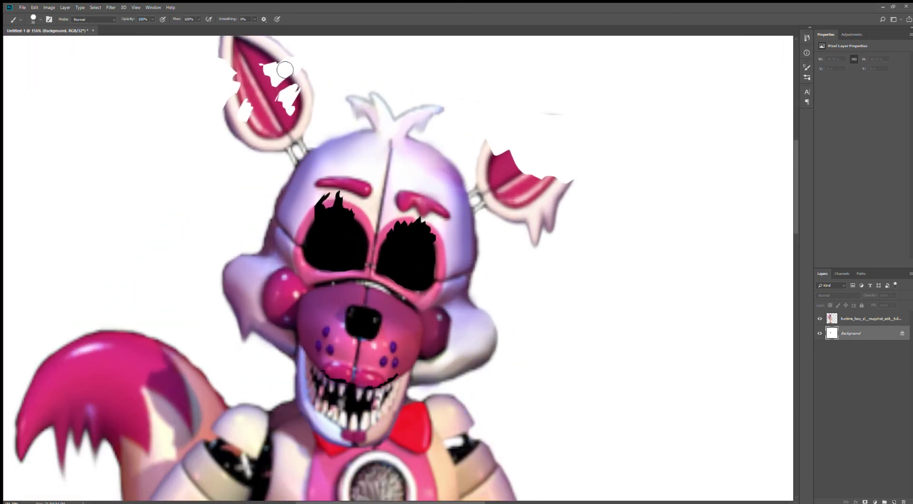
scroll(285, 70, up, 2)
mouse_move(261, 71)
mouse_down()
mouse_move(289, 93)
mouse_move(308, 73)
mouse_move(315, 93)
mouse_move(274, 88)
mouse_up()
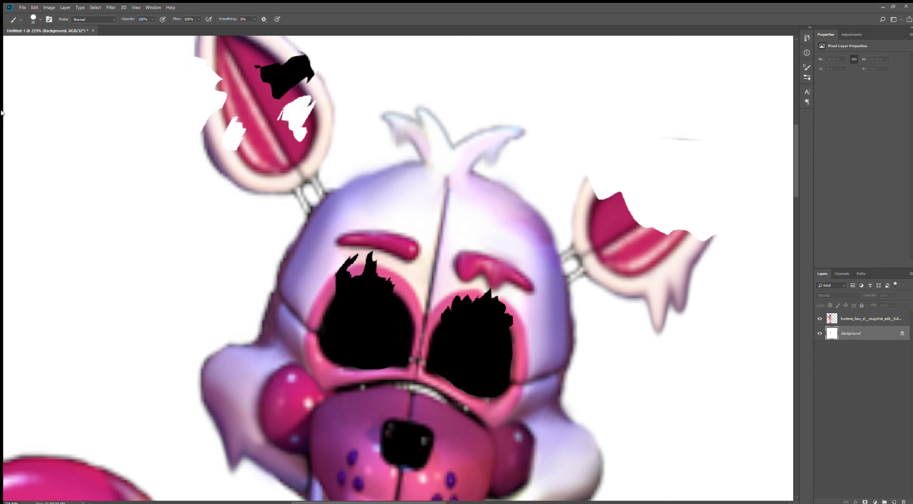
key(e)
drag(306, 53, 318, 59)
key(ctrl+z)
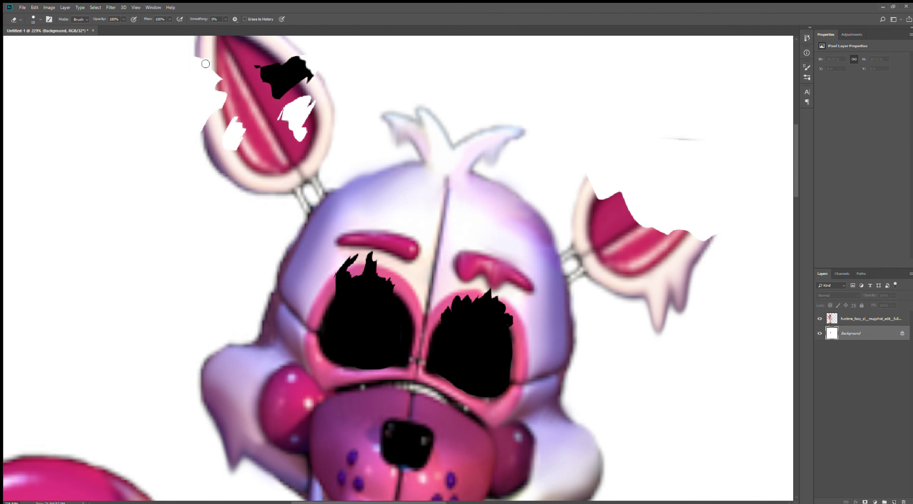
Paint black behind the upright ear's remaining holes and torn side, and erase the excess outside the ear's outline
key(b)
mouse_move(197, 58)
mouse_down()
mouse_move(228, 109)
mouse_move(233, 142)
mouse_up()
mouse_move(288, 138)
mouse_down()
mouse_move(292, 109)
mouse_move(304, 136)
mouse_move(302, 119)
mouse_move(314, 106)
mouse_move(305, 124)
mouse_up()
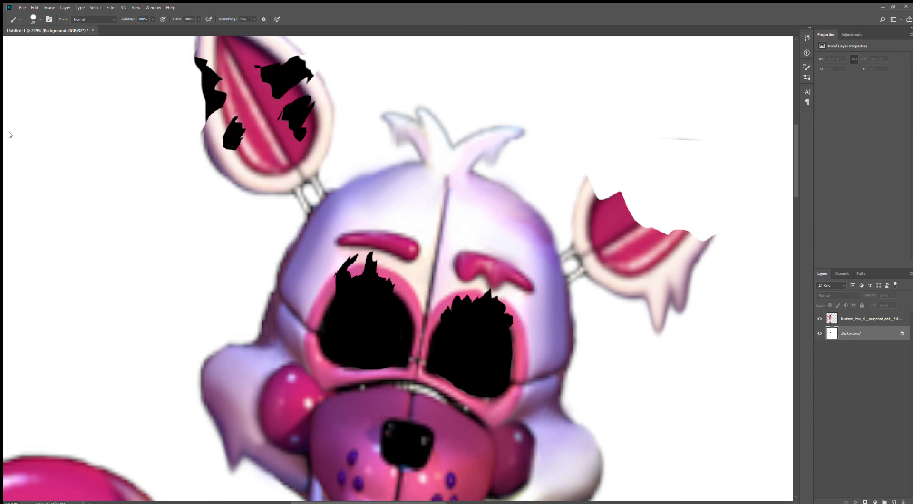
key(e)
drag(191, 48, 206, 134)
scroll(206, 130, down, 3)
scroll(205, 131, down, 5)
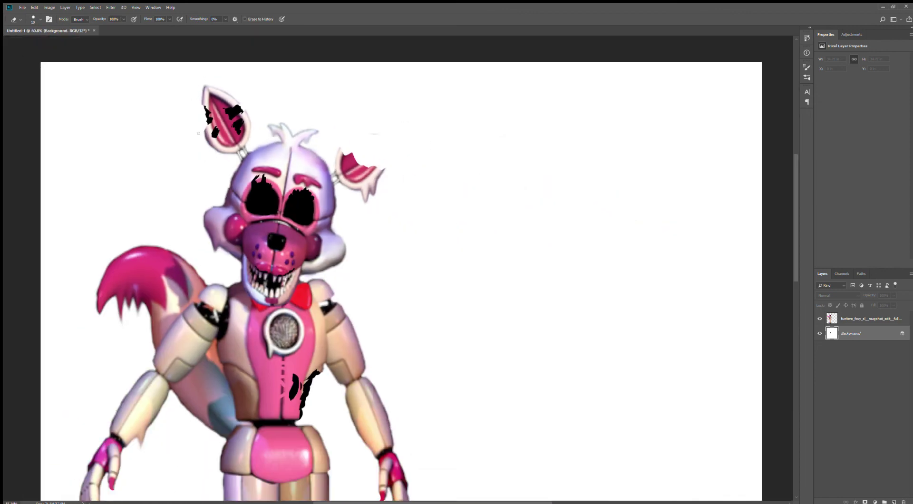
Paint a black strip behind the dripping ear's torn edge, then erase its outer side into a rough contour and remove the stray speck
scroll(395, 121, up, 2)
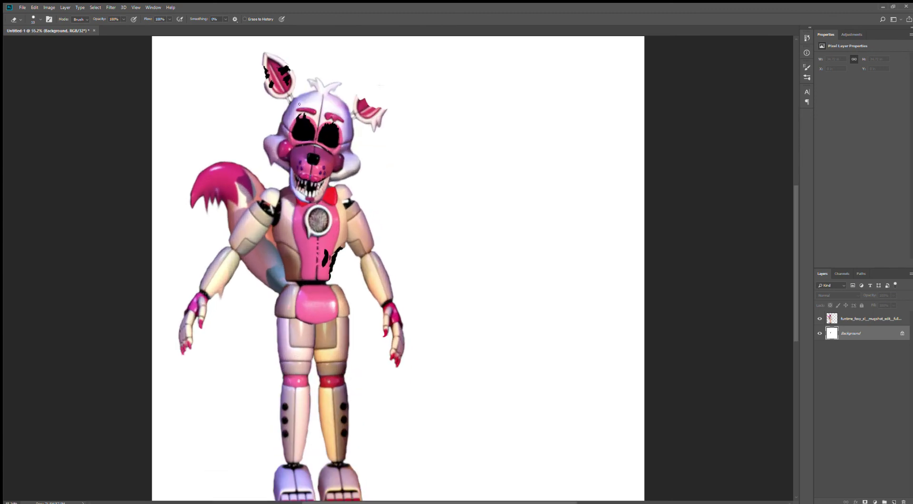
key(b)
scroll(456, 88, up, 6)
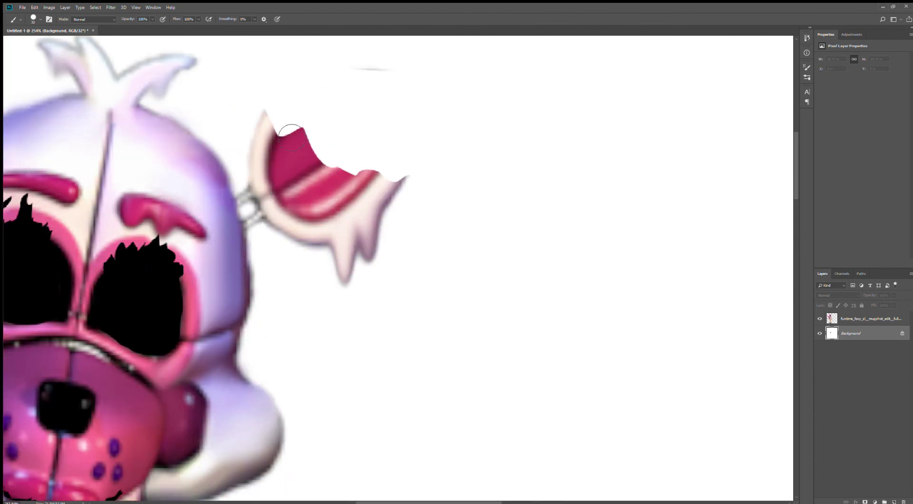
mouse_move(278, 129)
mouse_down()
mouse_move(302, 125)
mouse_move(319, 159)
mouse_move(373, 159)
mouse_move(395, 183)
mouse_move(384, 168)
mouse_move(301, 140)
mouse_move(283, 123)
mouse_up()
key(e)
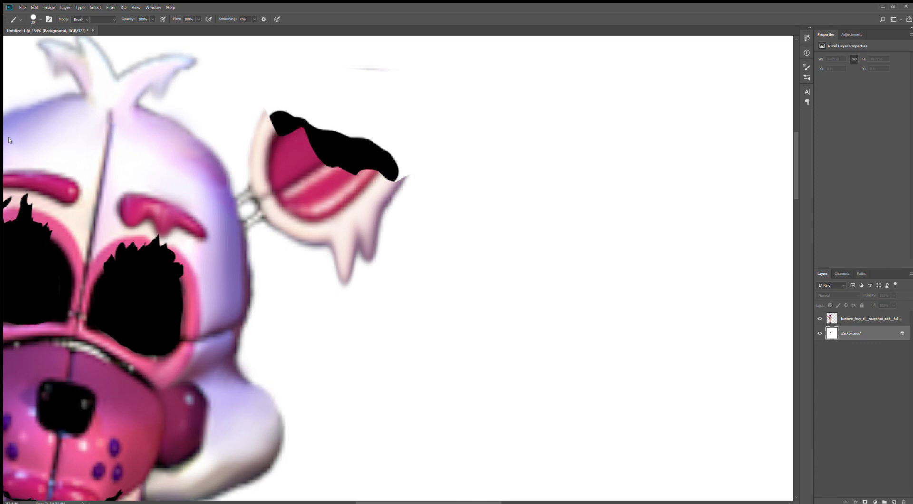
scroll(271, 119, up, 4)
mouse_move(270, 123)
mouse_down()
mouse_move(327, 137)
mouse_move(357, 167)
mouse_move(381, 167)
mouse_move(375, 158)
mouse_move(390, 172)
mouse_move(432, 178)
mouse_move(477, 224)
mouse_up()
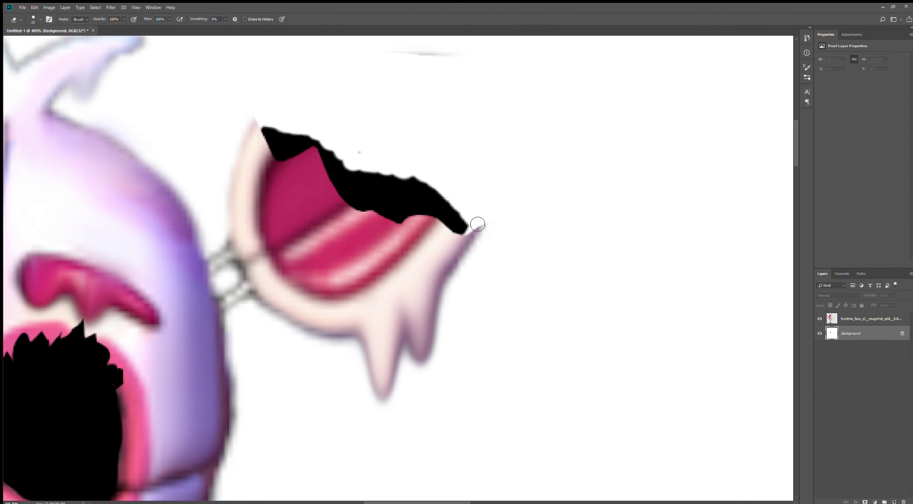
click(360, 153)
Erase the dripping ear's pointed corner and the stray line above the ear on the Funtime Foxy layer
click(841, 315)
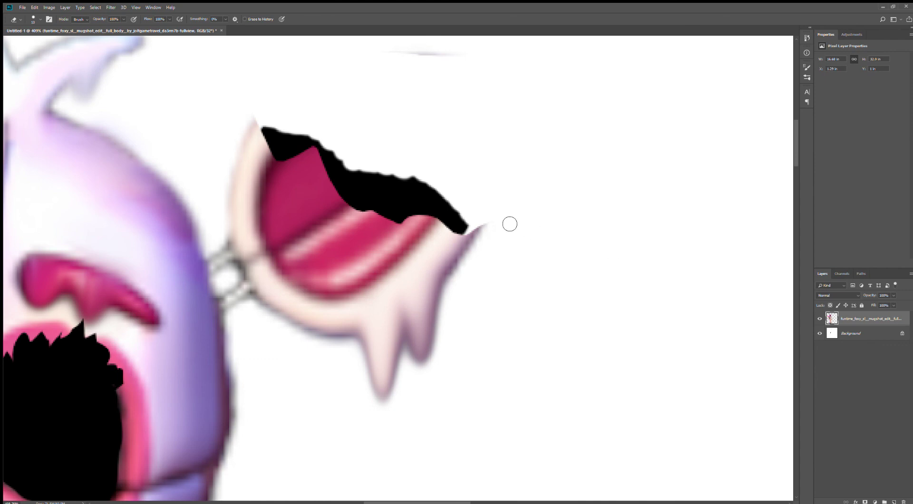
drag(491, 230, 480, 241)
drag(444, 62, 420, 59)
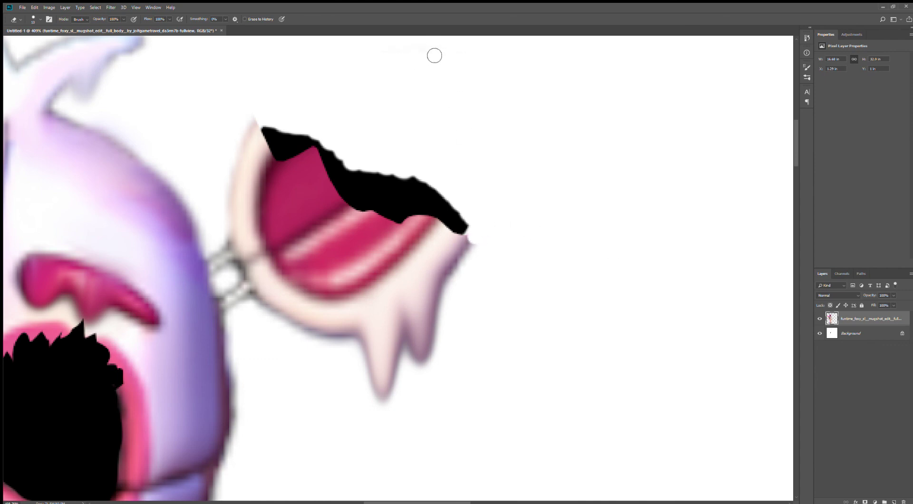
Add a new empty layer above the Funtime Foxy layer
scroll(470, 49, down, 5)
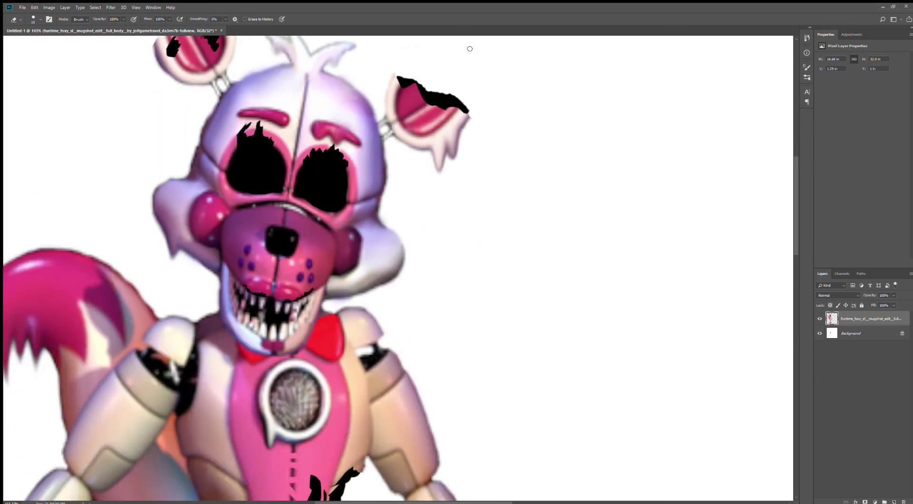
scroll(470, 49, down, 5)
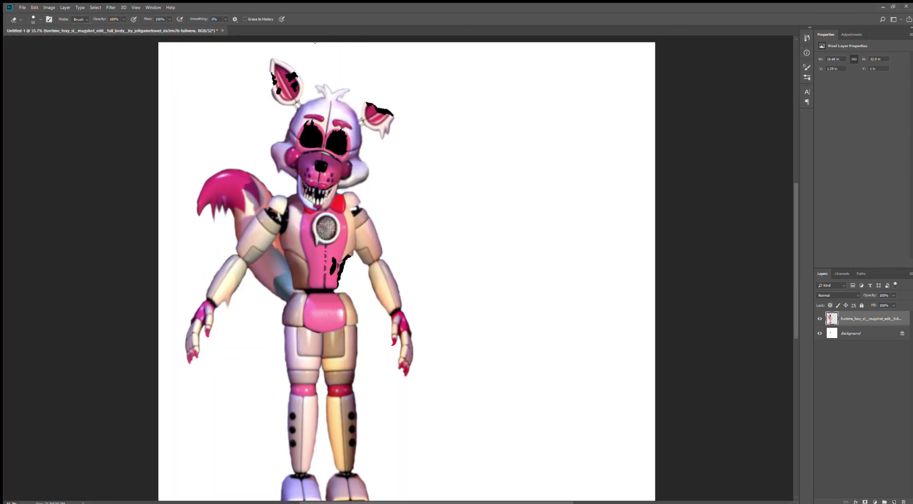
scroll(220, 90, down, 2)
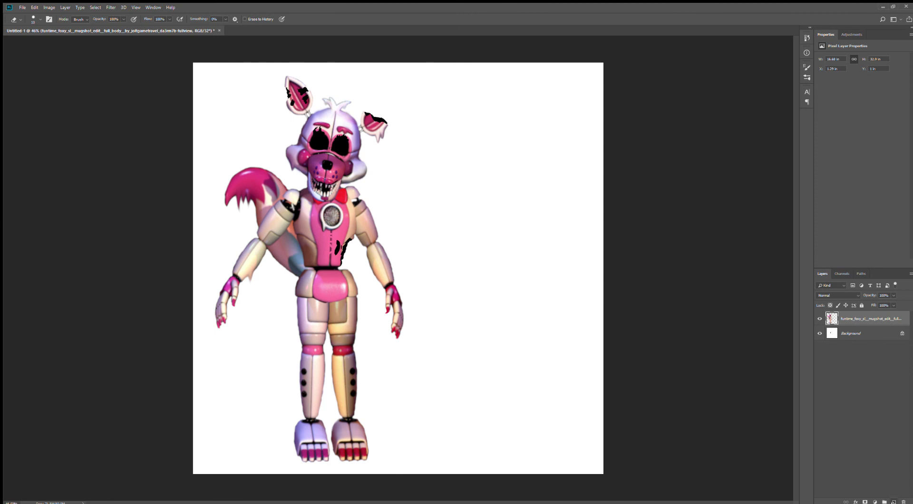
click(894, 501)
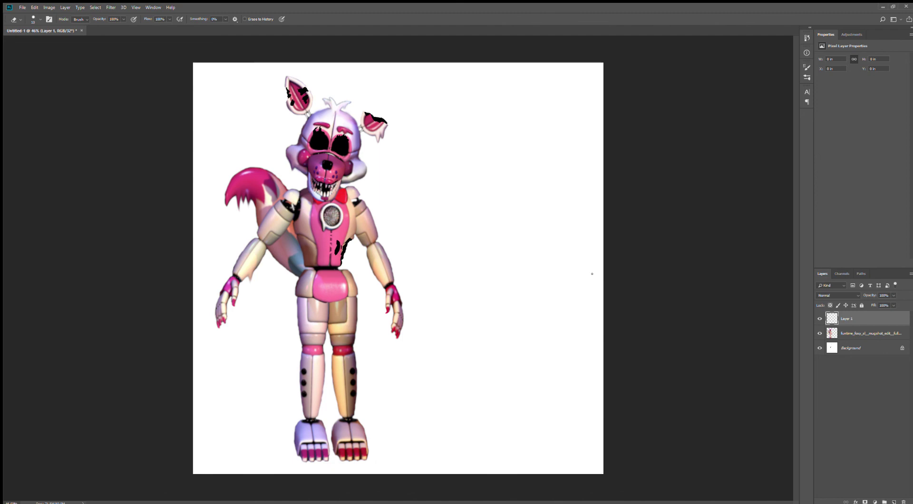
Lasso a ragged patch on the outer side of the lilac thigh, delete it from the Funtime Foxy layer, and clear the selection
scroll(248, 336, up, 5)
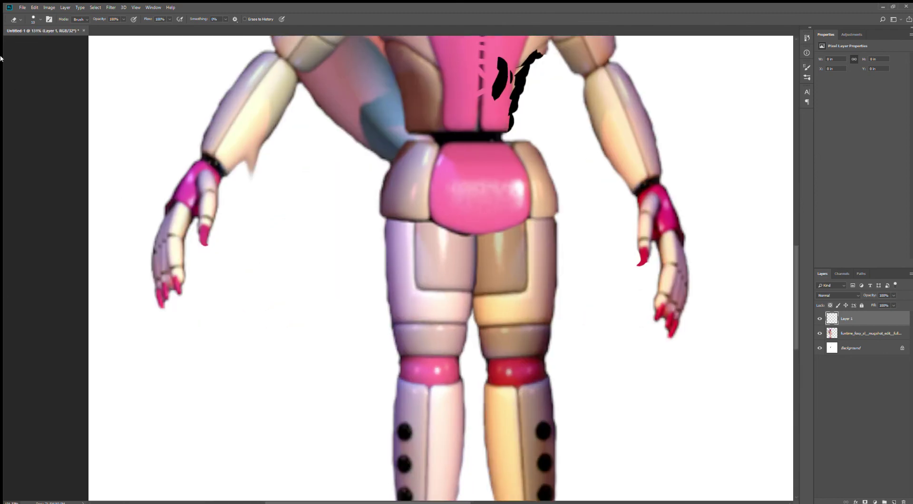
key(l)
scroll(418, 264, up, 4)
mouse_move(346, 243)
mouse_down()
mouse_move(406, 230)
mouse_move(425, 250)
mouse_move(435, 331)
mouse_move(384, 366)
mouse_move(328, 243)
mouse_up()
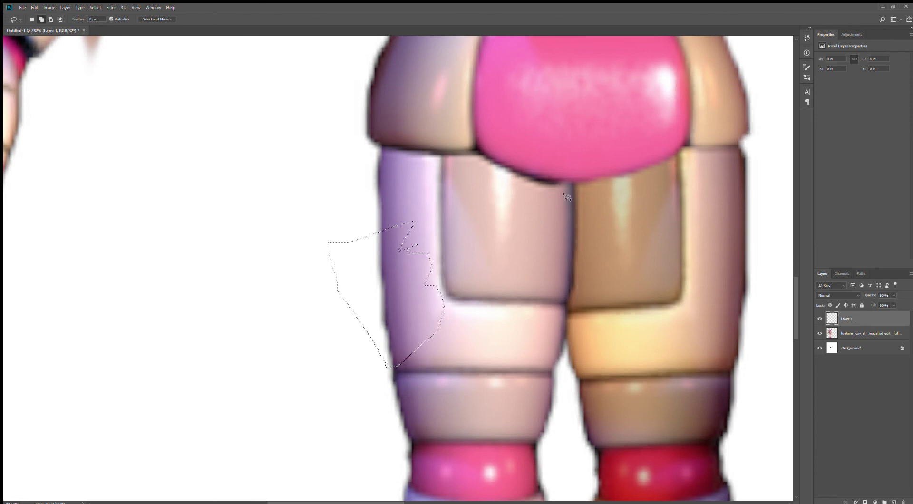
click(893, 338)
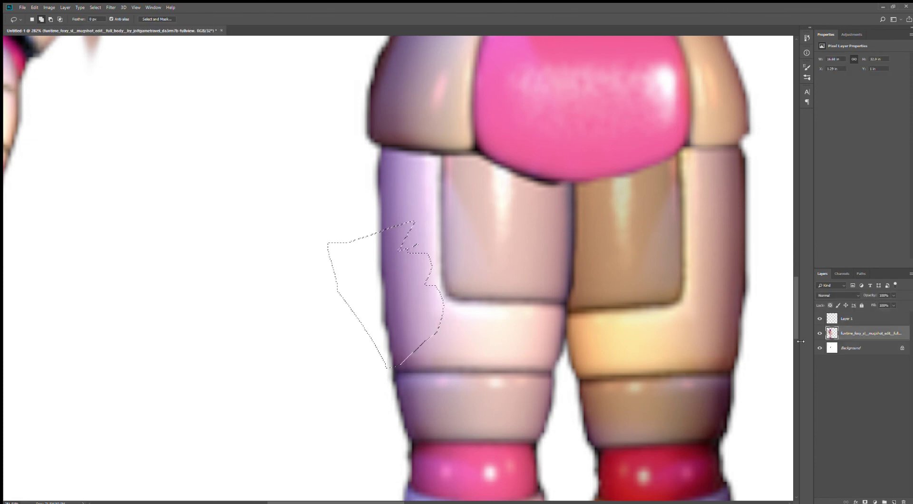
key(Delete)
key(ctrl+d)
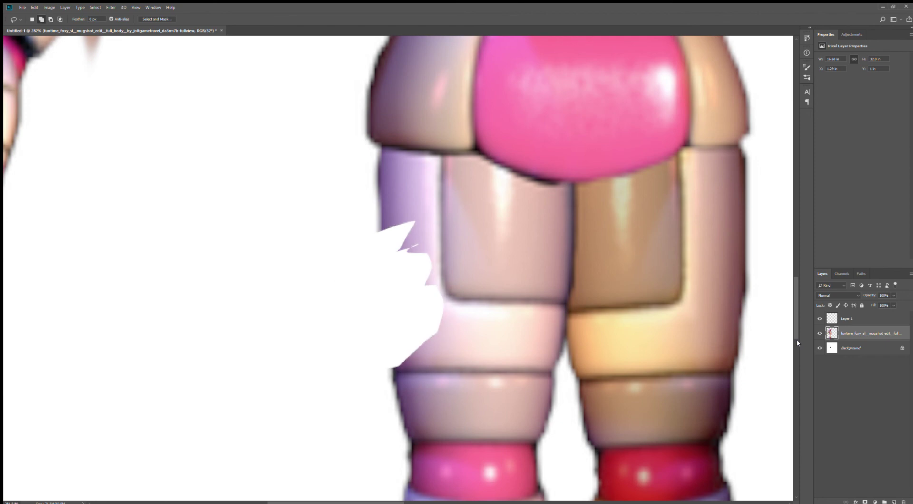
Paint black on the Background layer behind the torn gap in the lilac thigh
click(860, 347)
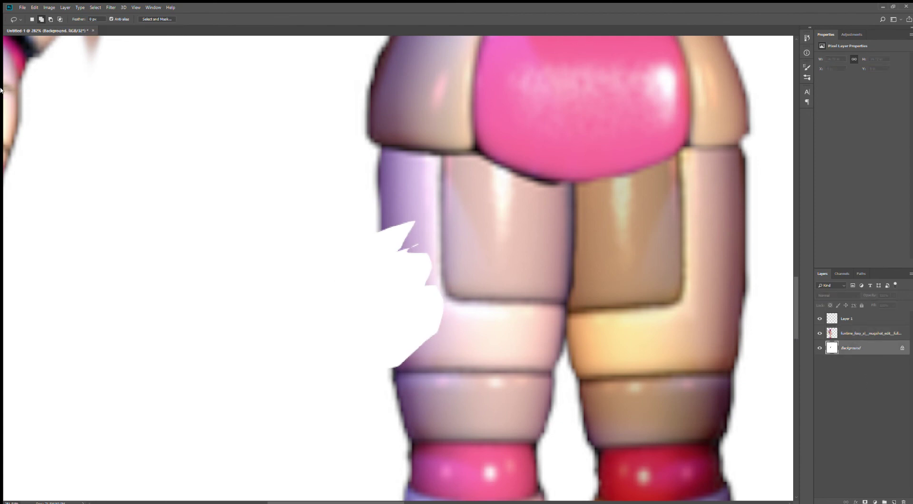
key(b)
scroll(428, 285, up, 5)
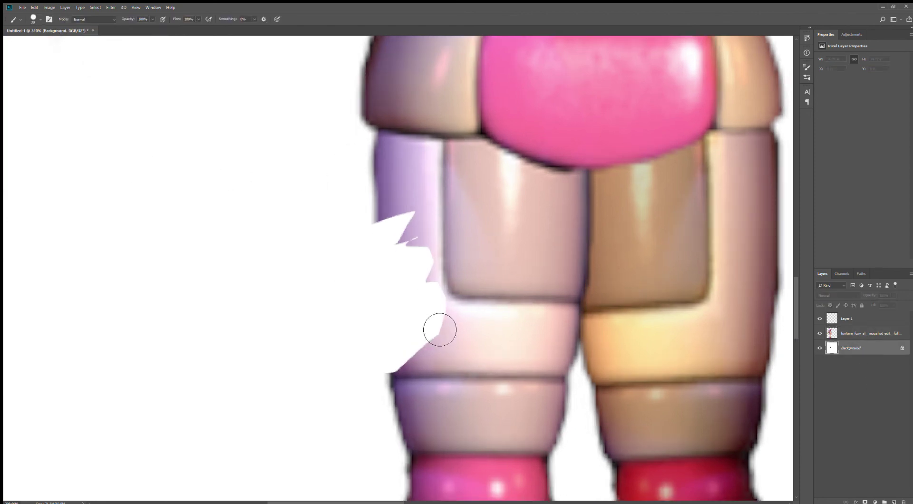
mouse_move(412, 249)
mouse_down()
mouse_move(431, 203)
mouse_move(466, 317)
mouse_move(463, 379)
mouse_move(443, 422)
mouse_move(453, 378)
mouse_move(406, 260)
mouse_move(424, 204)
mouse_up()
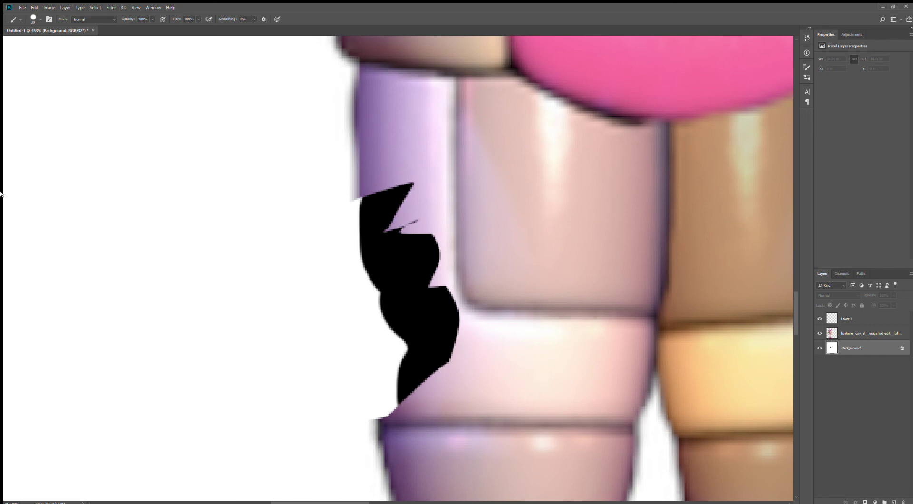
mouse_move(409, 404)
mouse_down()
mouse_move(405, 418)
mouse_move(428, 267)
mouse_up()
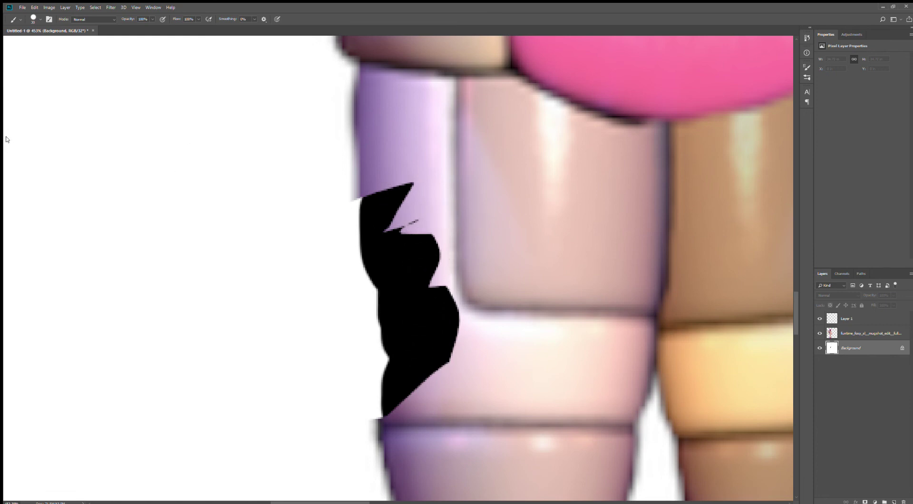
Erase the outer side of the thigh's black backing into a rough inward-curving edge
key(e)
scroll(325, 270, up, 1)
scroll(324, 270, up, 1)
mouse_move(372, 198)
mouse_down()
mouse_move(380, 231)
mouse_move(398, 246)
mouse_move(392, 255)
mouse_move(426, 357)
mouse_move(407, 481)
mouse_move(406, 320)
mouse_move(377, 251)
mouse_up()
scroll(380, 266, down, 7)
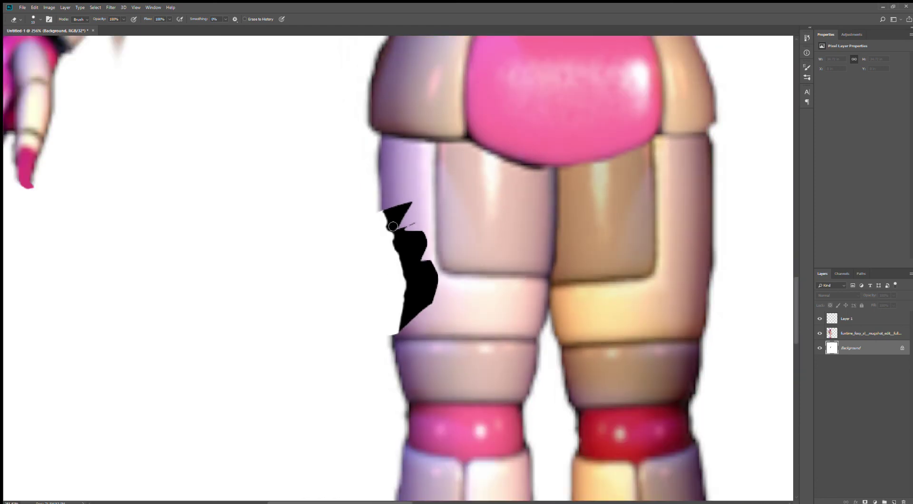
scroll(387, 302, down, 4)
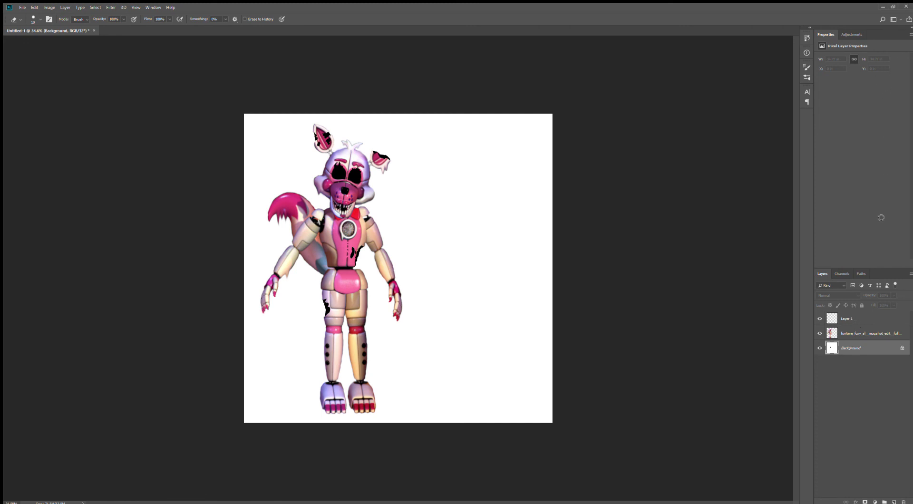
click(851, 332)
key(ctrl+plus)
key(ctrl+minus)
key(ctrl+minus)
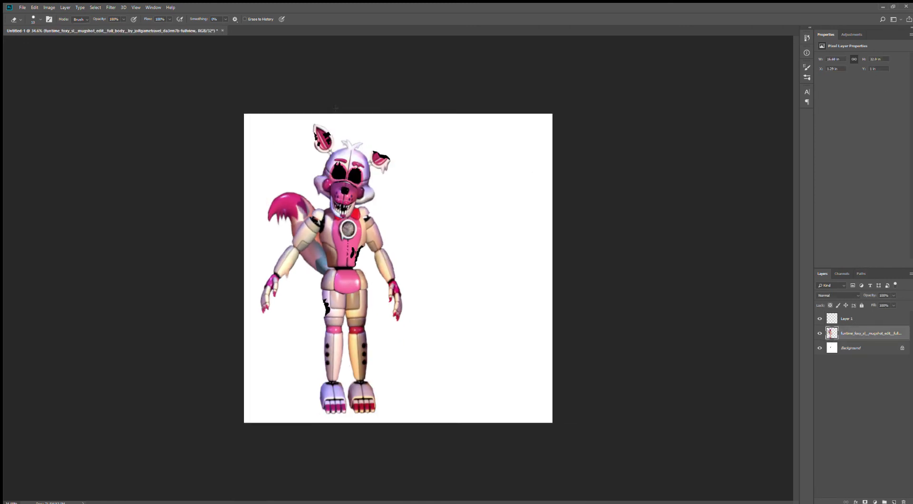
key(ctrl+plus)
key(ctrl+plus)
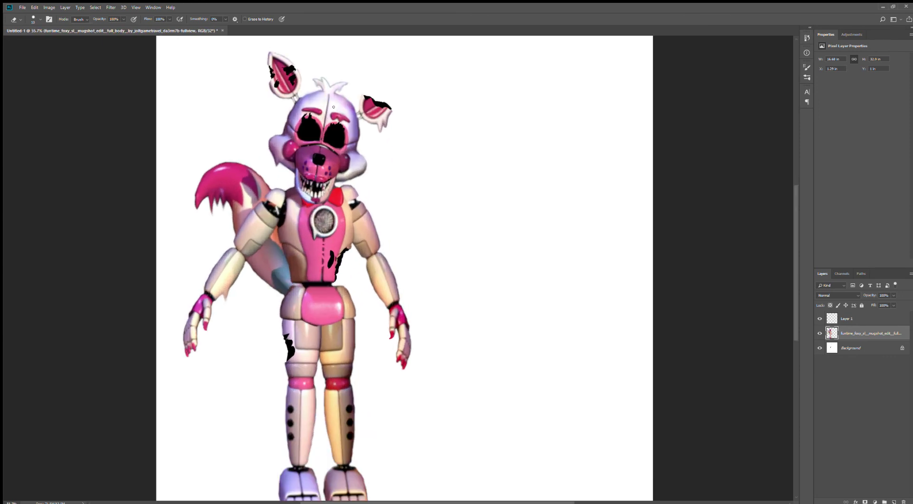
key(ctrl+minus)
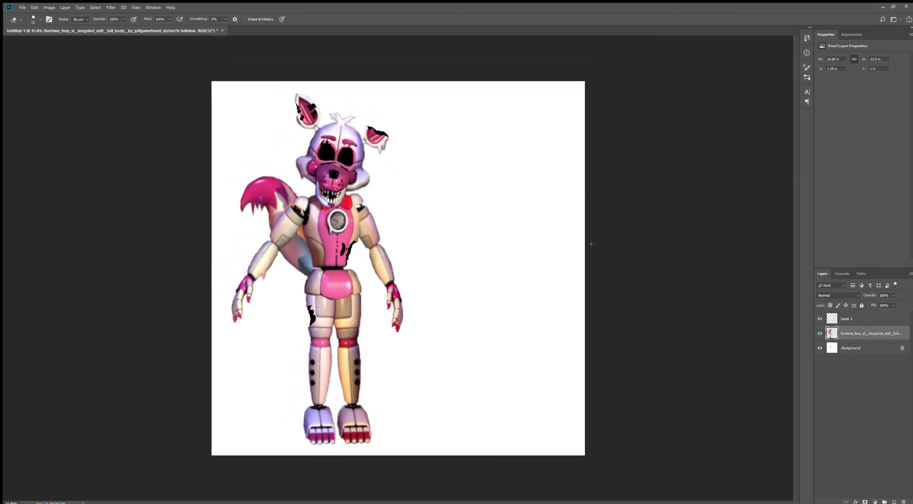
Paint a yellow dot inside each black eye socket on Layer 1
click(878, 317)
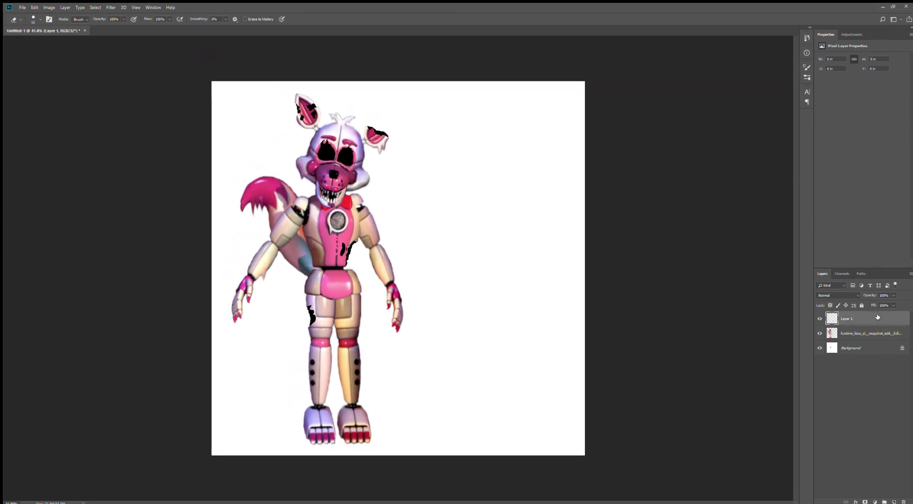
key(ctrl+plus)
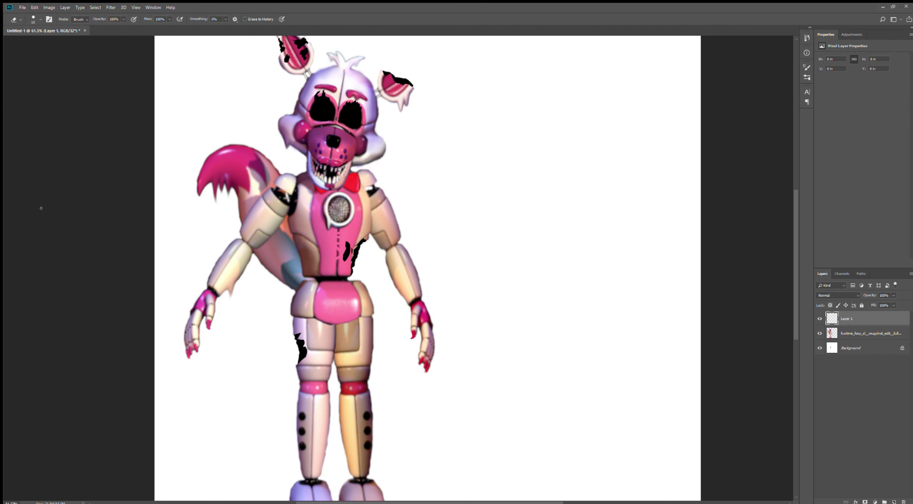
key(b)
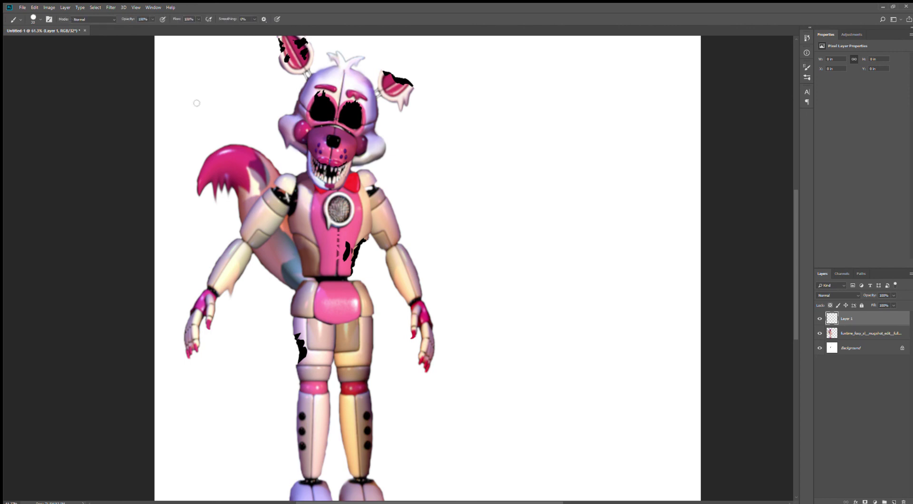
scroll(352, 106, up, 5)
click(354, 144)
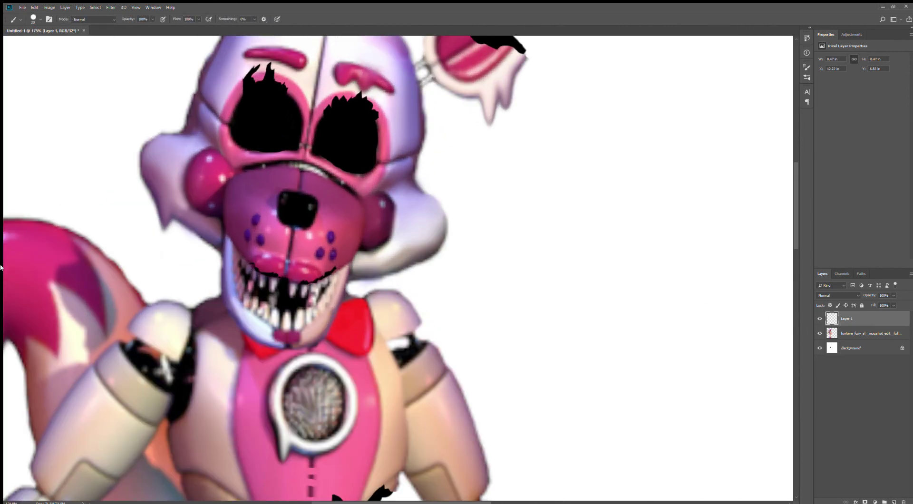
click(348, 137)
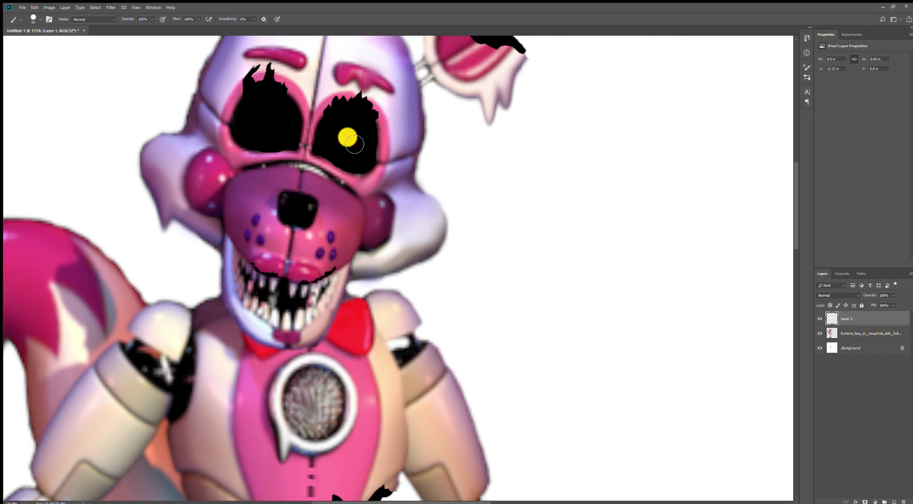
click(267, 122)
Try enlarging and repositioning the two yellow eye dots, and delete Layer 1
key(ctrl+t)
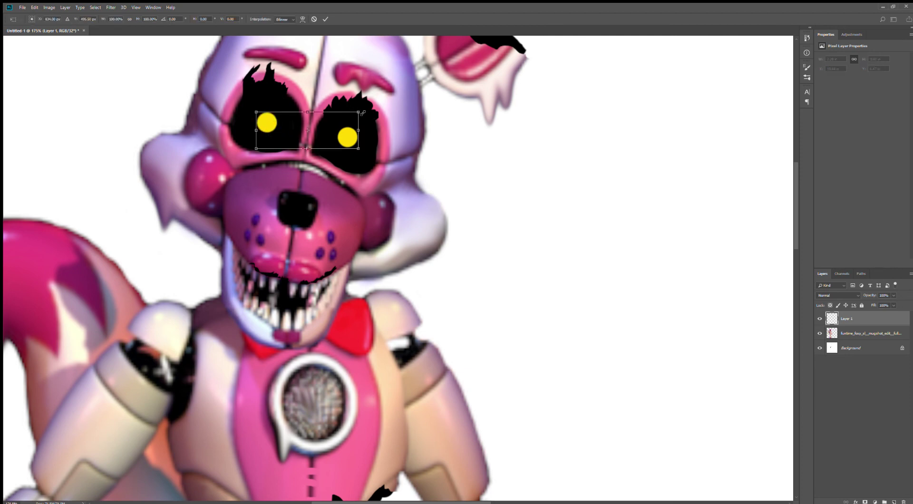
drag(375, 98, 400, 93)
key(Return)
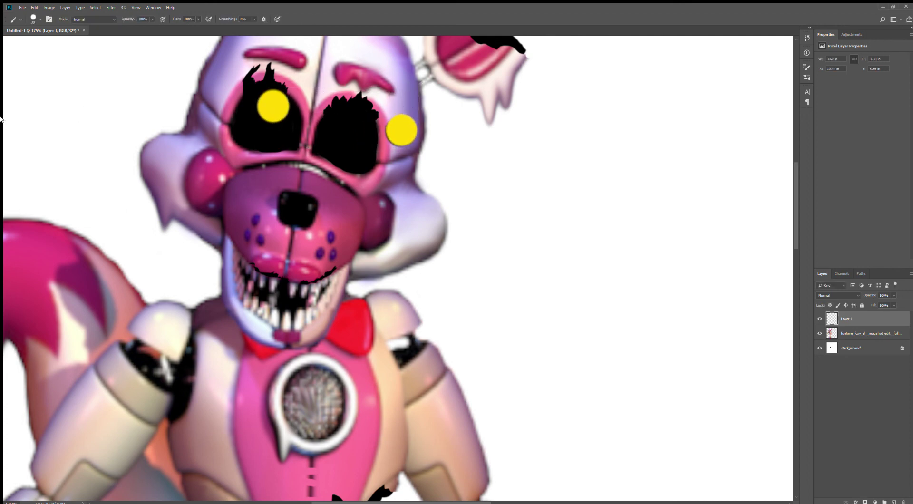
drag(342, 150, 287, 161)
key(Delete)
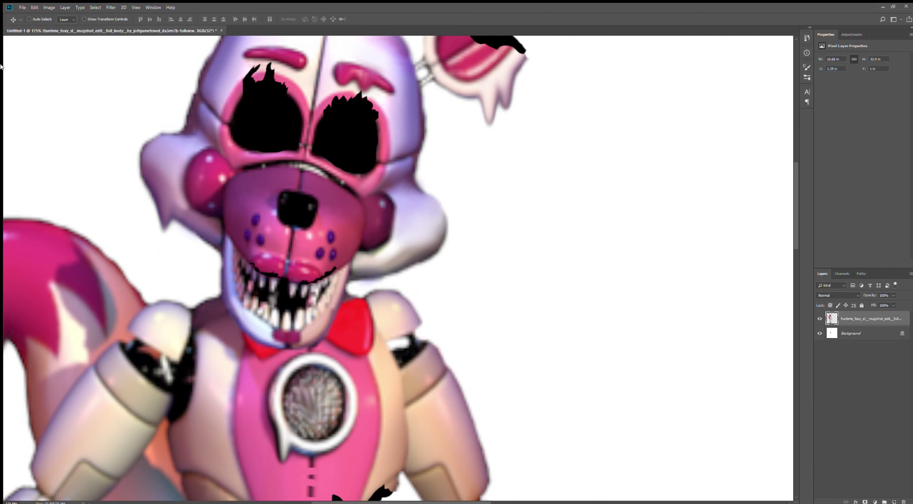
Try painting yellow dots in the black eye sockets directly on the Funtime Foxy layer, and undo them
key(b)
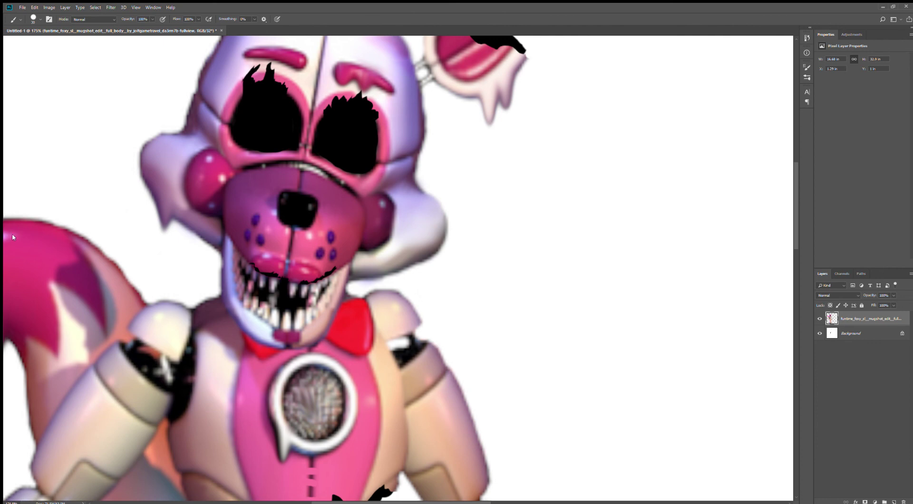
scroll(280, 115, up, 6)
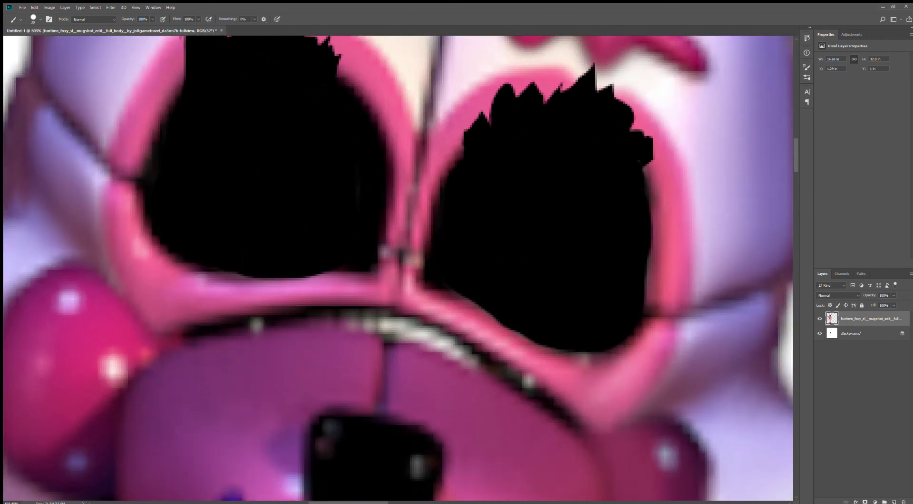
key(bracketright)
click(846, 434)
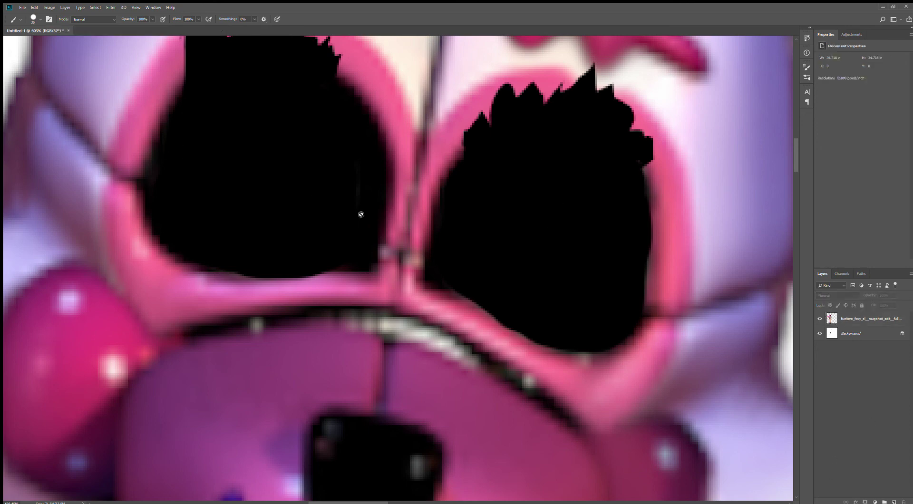
scroll(332, 209, down, 10)
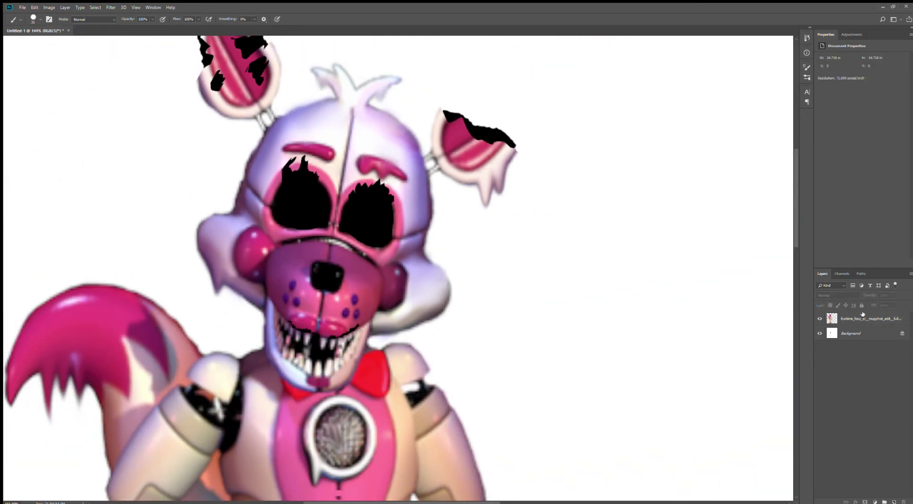
click(862, 318)
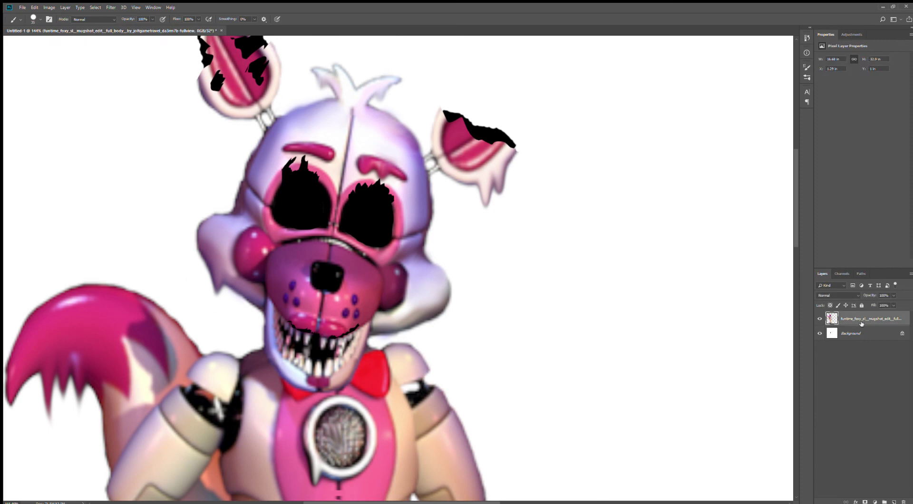
click(300, 206)
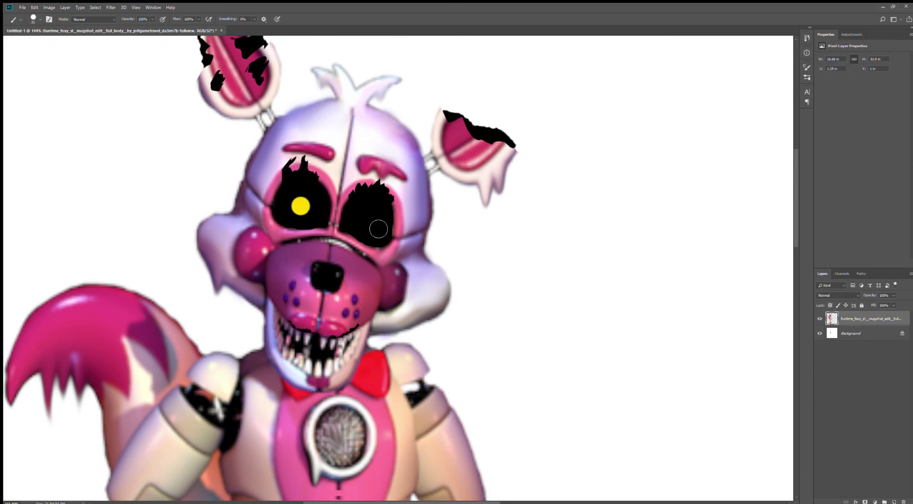
click(368, 221)
key(ctrl+z)
key(ctrl+plus)
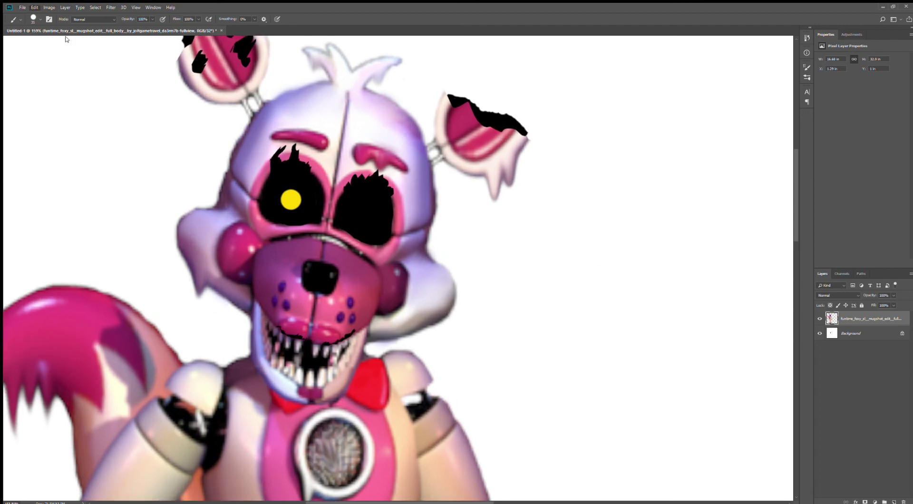
key(ctrl+z)
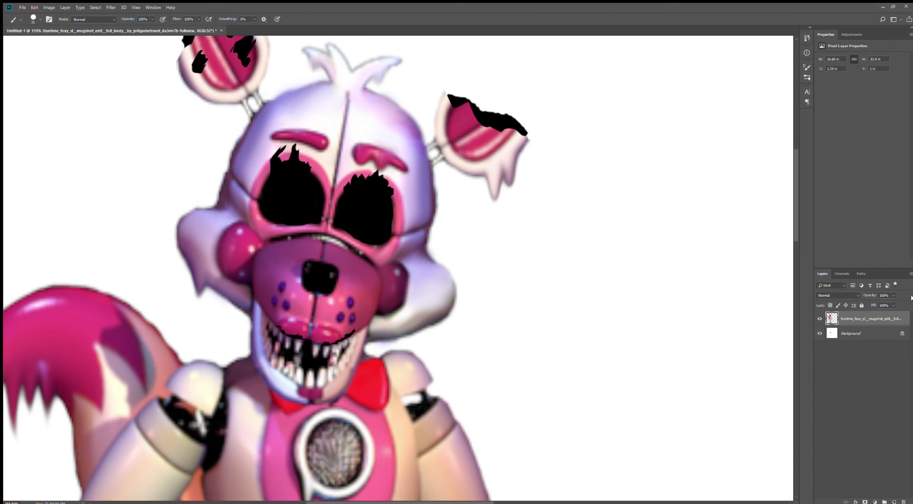
Add a new layer above the Funtime Foxy layer and paint a yellow dot in each black eye socket
click(894, 501)
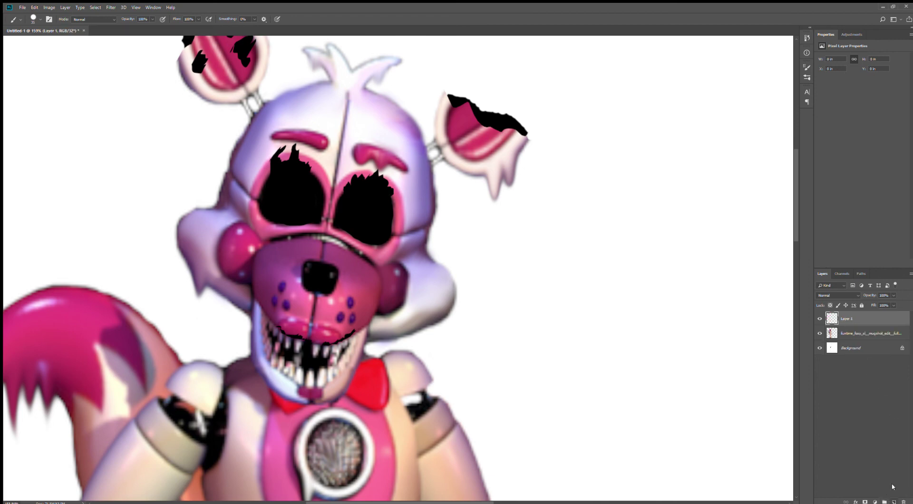
click(291, 199)
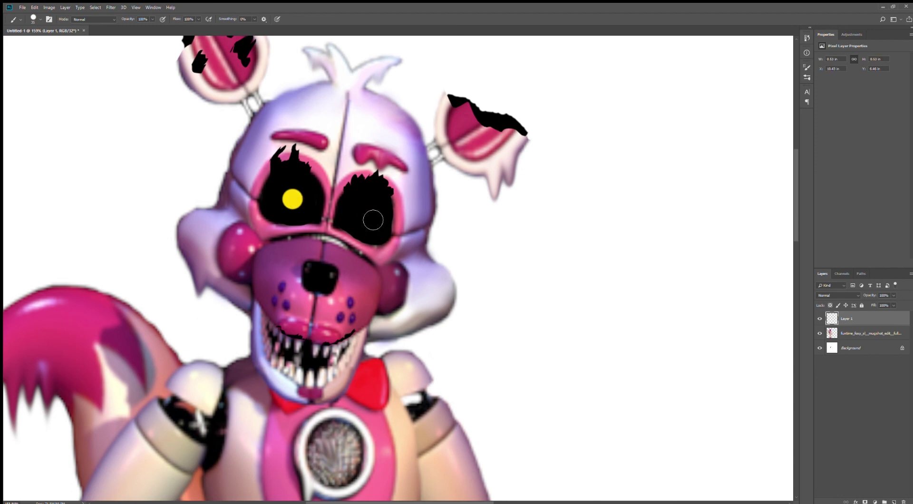
click(365, 212)
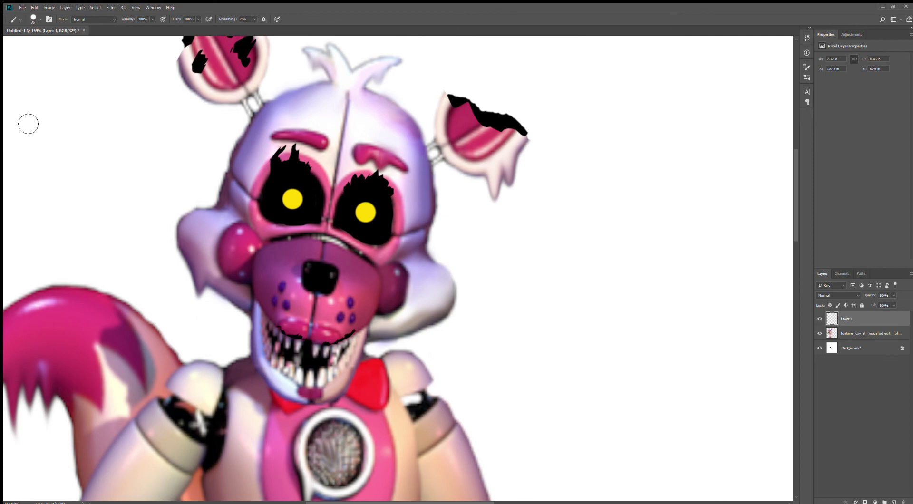
Add a yellow Outer Glow effect to the eye dots on Layer 1 so the glow fills the sockets
mouse_move(318, 265)
mouse_down()
mouse_move(517, 251)
mouse_move(552, 235)
mouse_up()
key(ctrl+z)
key(space)
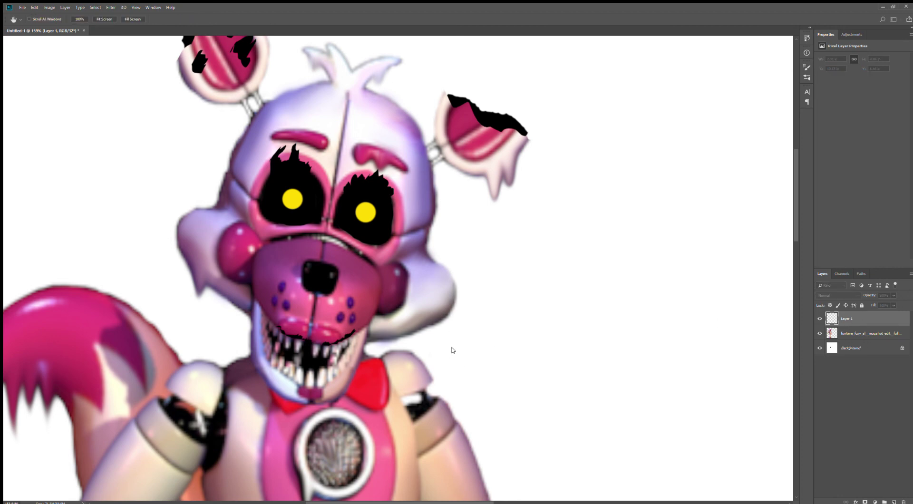
key(ctrl+shift+z)
key(i)
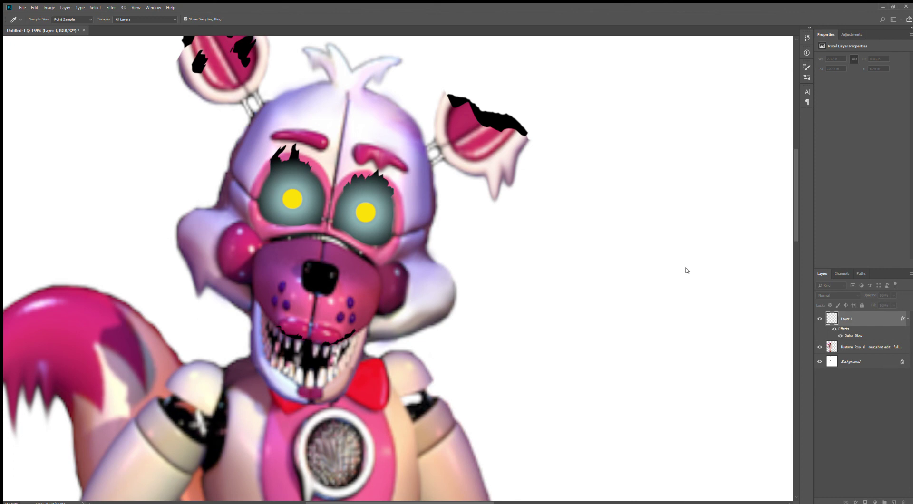
key(ctrl+shift+z)
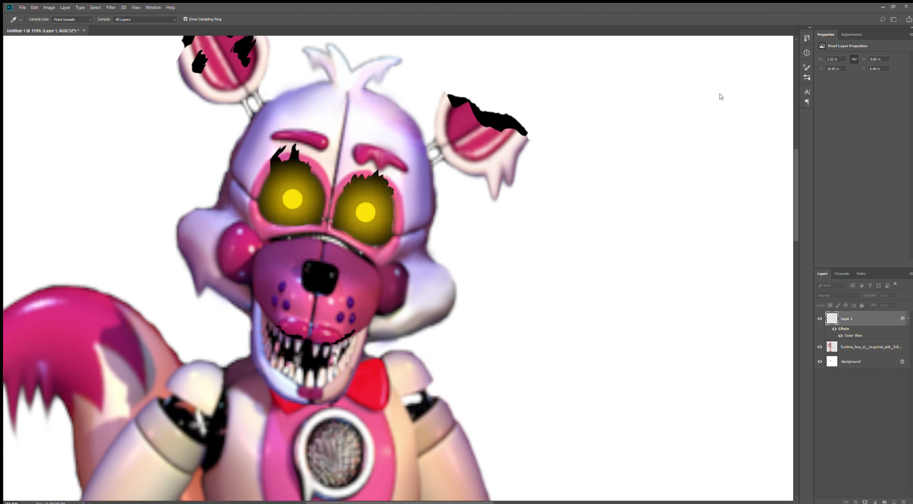
Paint a smaller black pupil in the centre of each yellow eye dot on Layer 1
key(b)
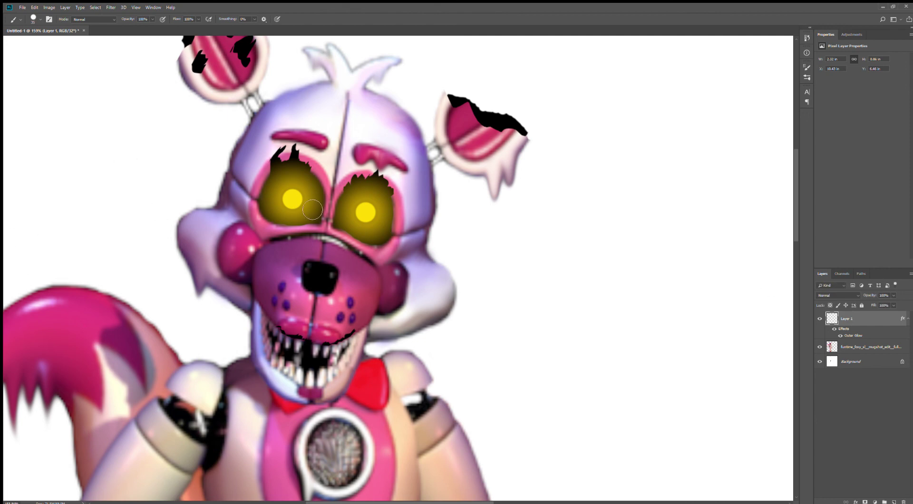
click(293, 200)
key(ctrl+z)
key(bracketleft)
key(bracketleft)
key(bracketleft)
key(bracketleft)
key(bracketleft)
key(bracketleft)
key(bracketleft)
key(bracketleft)
key(bracketleft)
key(bracketleft)
key(bracketleft)
key(bracketleft)
key(bracketright)
key(bracketright)
key(bracketright)
key(bracketright)
key(bracketright)
key(bracketright)
key(bracketright)
key(bracketright)
key(bracketright)
key(bracketright)
key(bracketright)
key(bracketleft)
key(bracketleft)
key(bracketleft)
key(bracketleft)
key(bracketleft)
key(bracketleft)
key(bracketleft)
key(bracketleft)
key(bracketleft)
key(bracketleft)
key(bracketleft)
key(bracketright)
key(bracketright)
key(bracketright)
key(bracketright)
key(bracketright)
key(bracketright)
key(bracketright)
key(bracketright)
key(bracketright)
key(bracketright)
click(293, 198)
click(365, 212)
Try painting small white dots in the centres of the two black pupils
scroll(421, 268, up, 6)
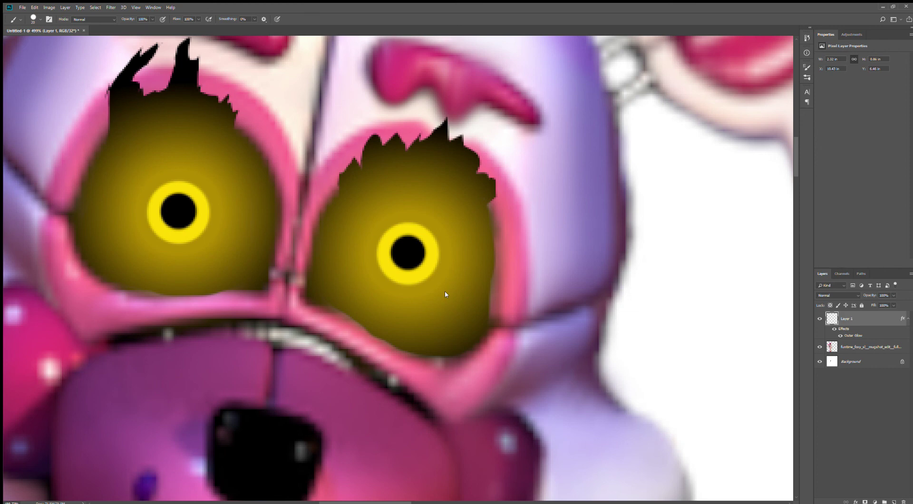
key(bracketleft)
key(bracketleft)
click(407, 252)
key(ctrl+z)
click(177, 213)
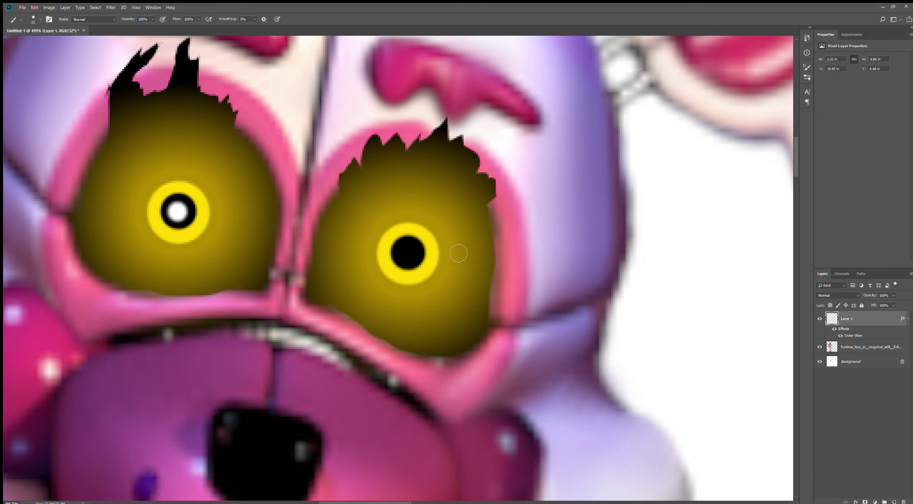
click(413, 255)
scroll(415, 257, down, 4)
scroll(417, 257, down, 5)
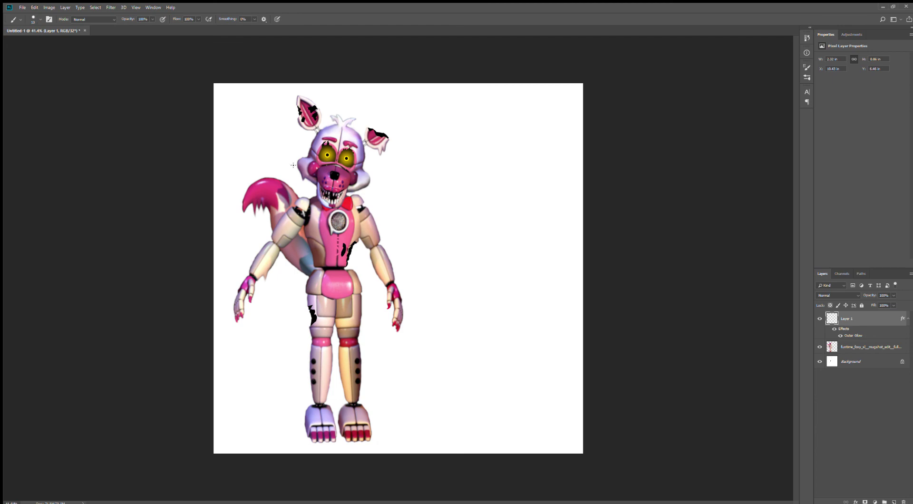
Paint a small white dot in the centre of each black pupil, leaving a black ring around it
scroll(330, 151, up, 5)
scroll(317, 167, up, 3)
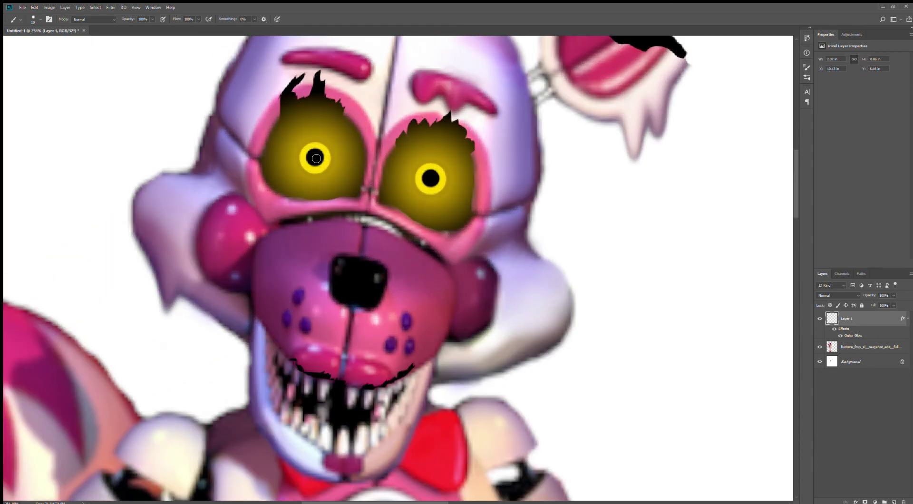
click(315, 157)
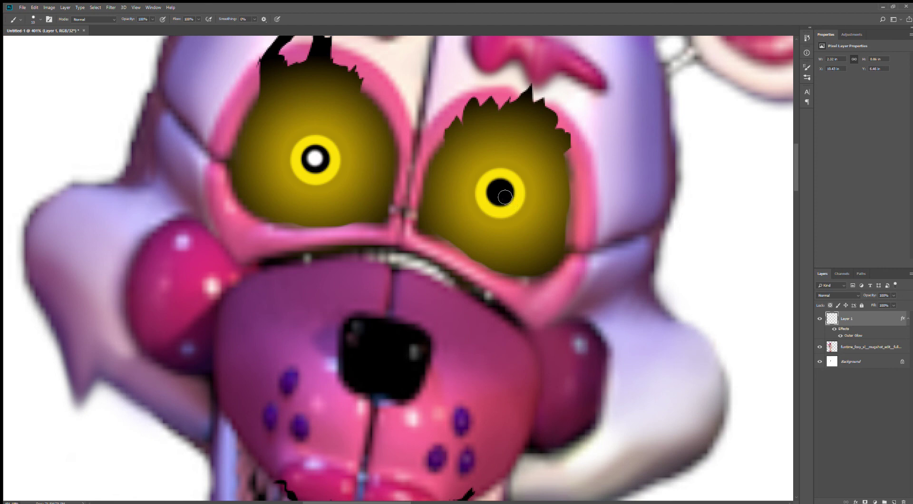
click(501, 192)
Paint two white highlights, one larger and one smaller, along the upper-right edge of each yellow iris
click(510, 177)
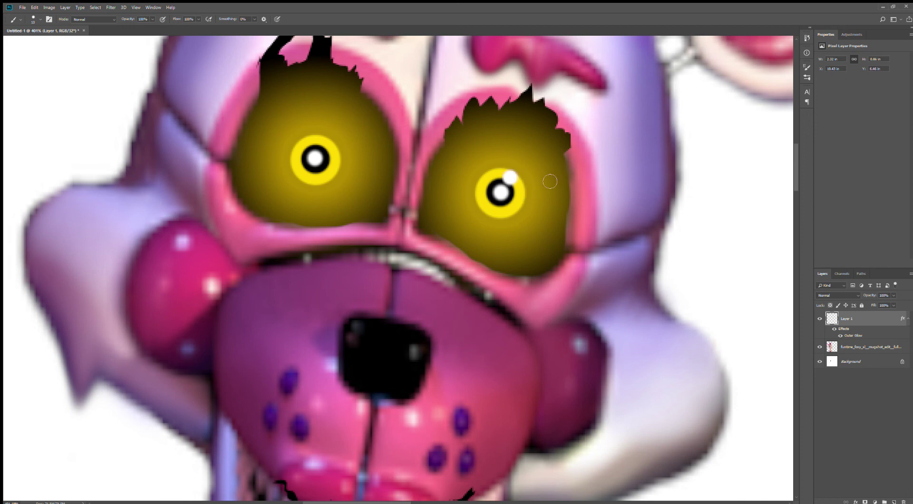
key(ctrl+z)
click(512, 179)
click(327, 145)
click(335, 155)
click(520, 189)
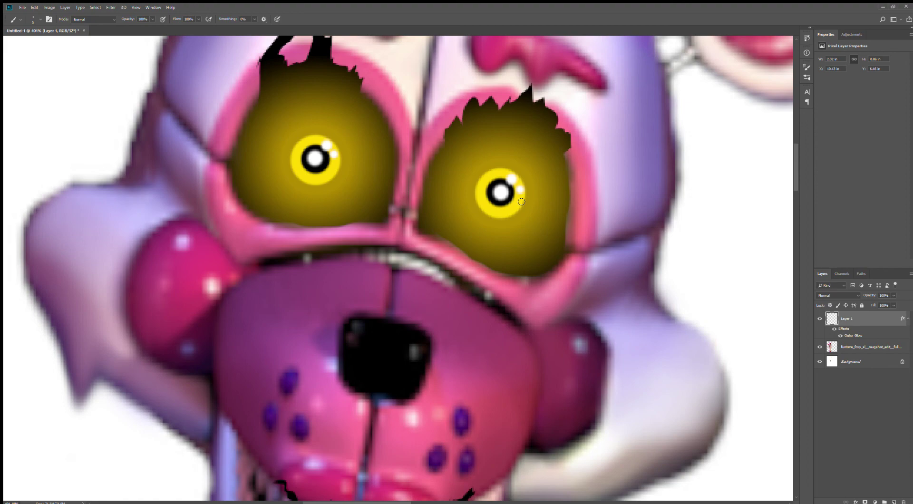
scroll(381, 270, down, 6)
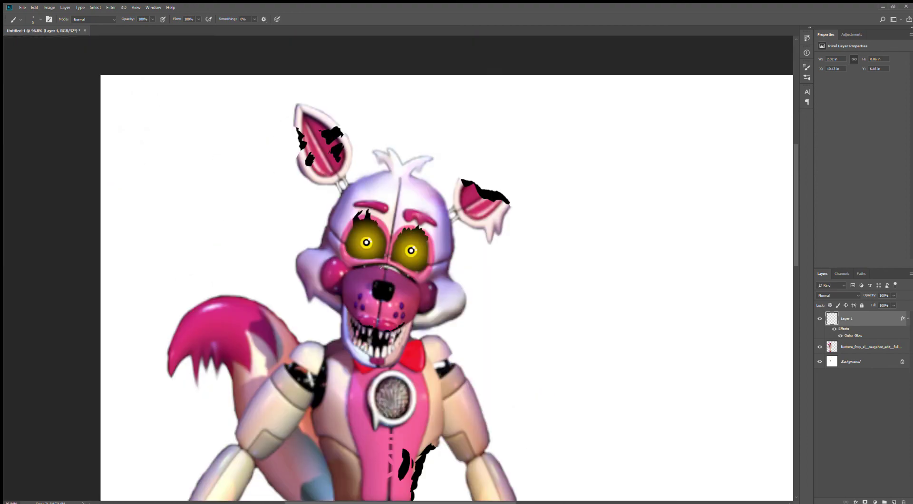
scroll(325, 190, up, 1)
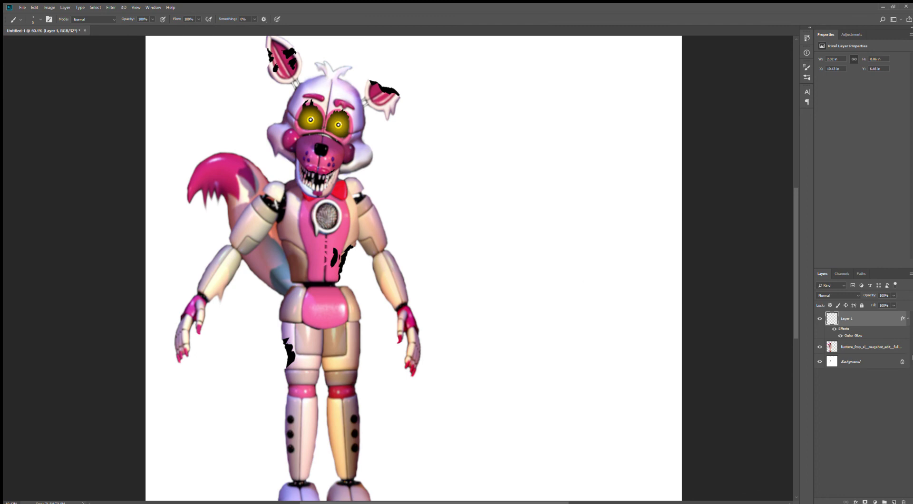
Merge the painted eye layer (Layer 1) with the Funtime Foxy image layer, leaving the Background layer separate
click(833, 344)
scroll(472, 247, down, 5)
scroll(542, 269, up, 2)
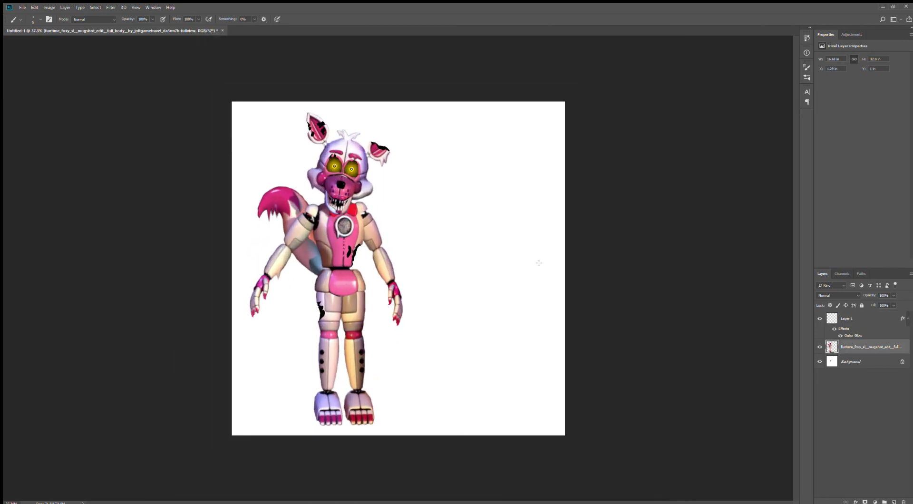
scroll(535, 267, up, 3)
scroll(521, 274, down, 2)
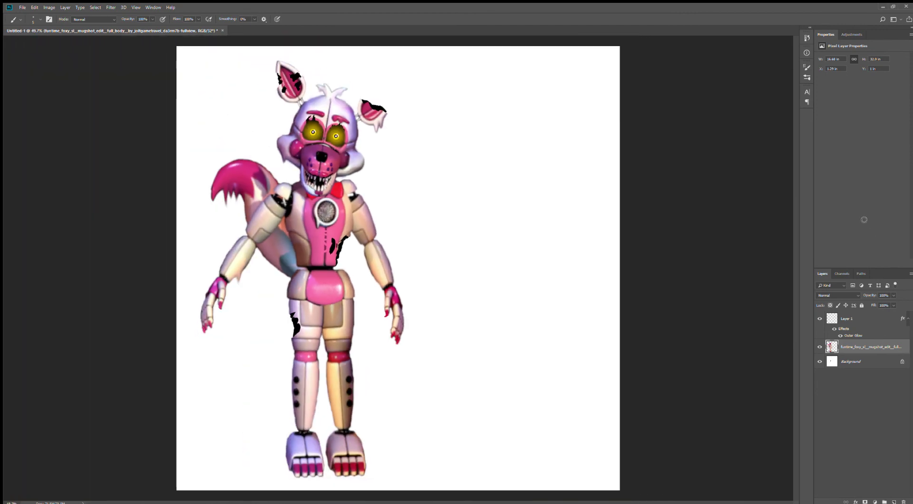
click(870, 317)
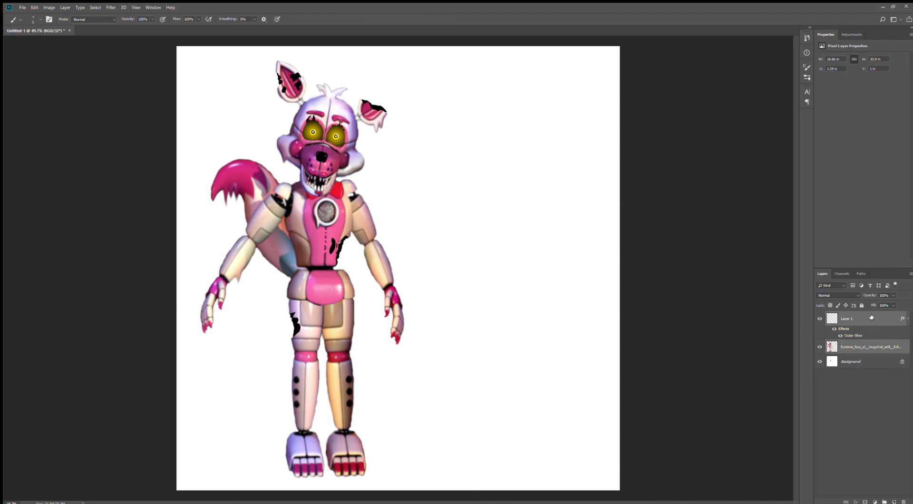
key(ctrl+e)
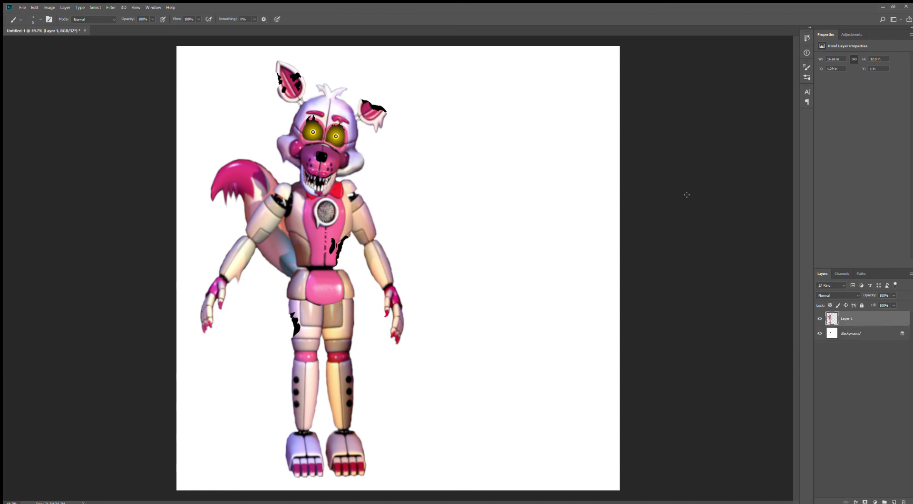
Save the document as Twisted Funtime Foxy.psd and close it
scroll(711, 194, down, 4)
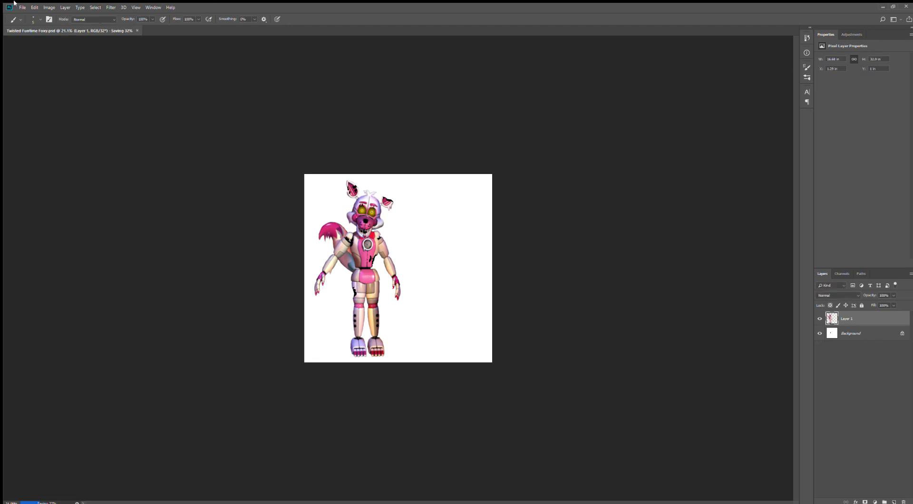
click(111, 30)
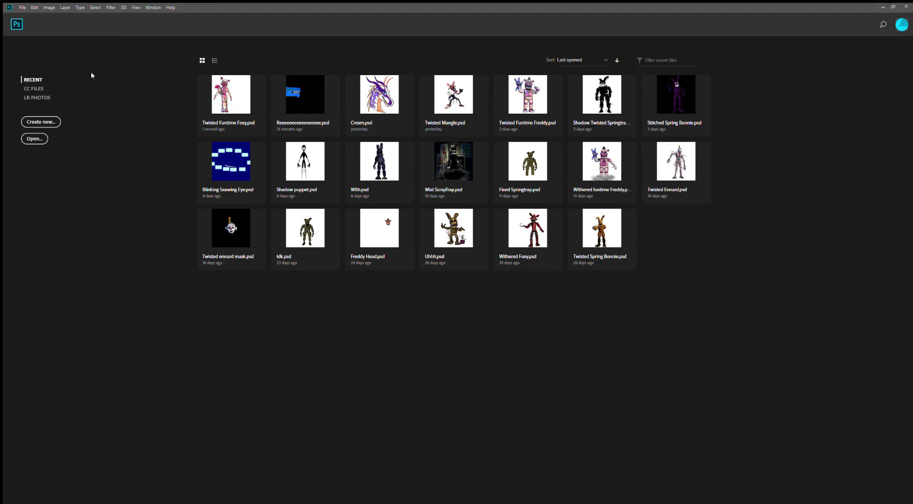
Open the recent file Blinking Seawing Eye.psd and show its animation timeline
click(216, 163)
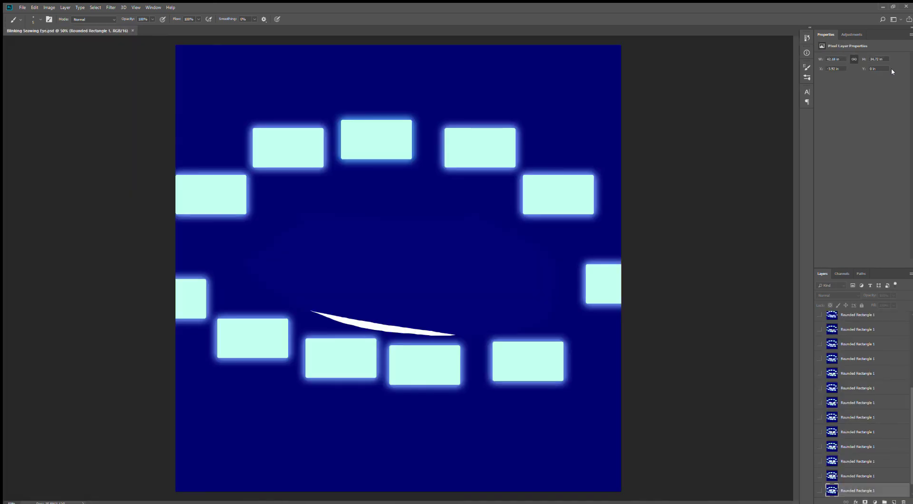
scroll(421, 252, down, 3)
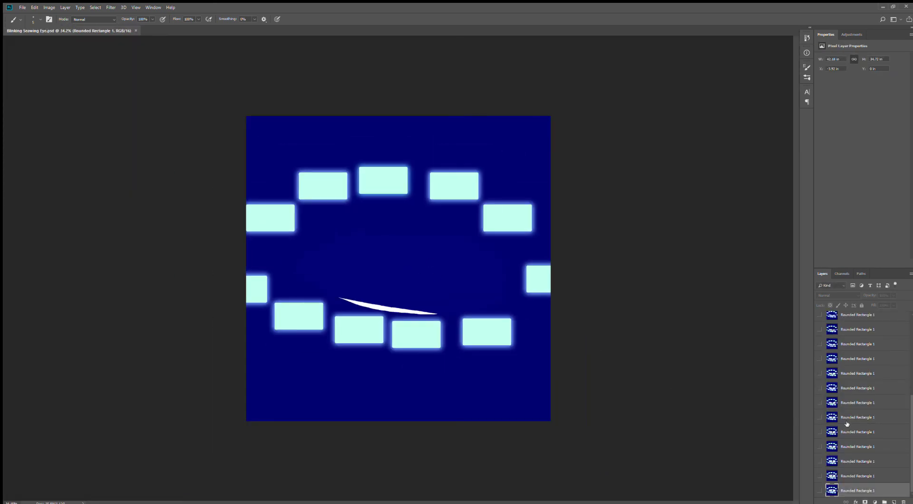
scroll(846, 423, down, 1)
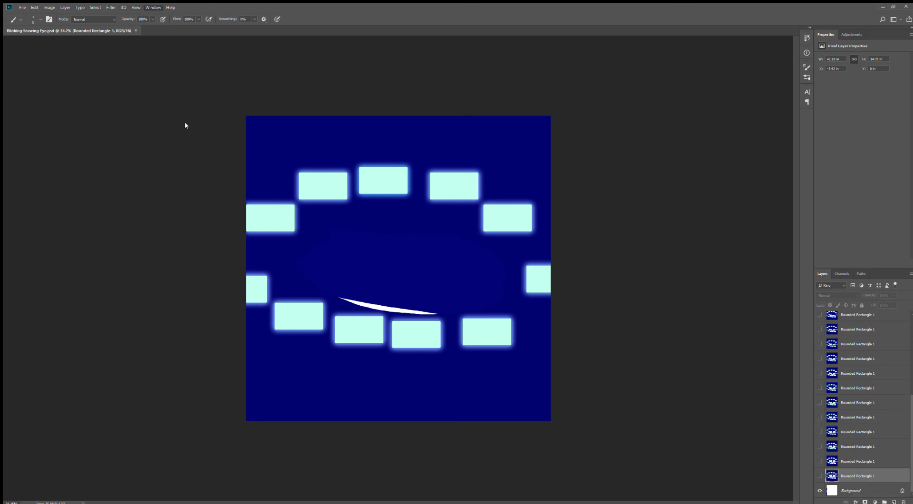
key(ctrl+alt+shift+t)
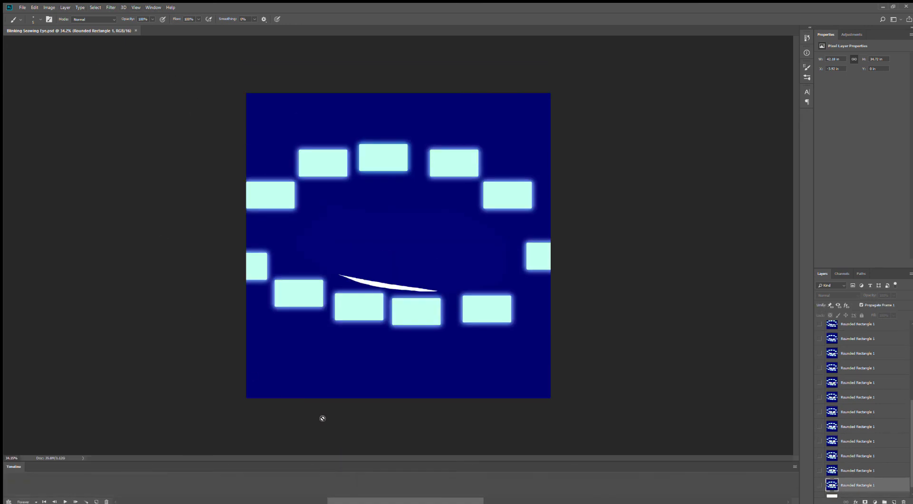
Play the blinking eye animation from its first frame, stop playback and close the file
drag(354, 497, 171, 500)
scroll(185, 485, right, 3)
scroll(185, 485, left, 2)
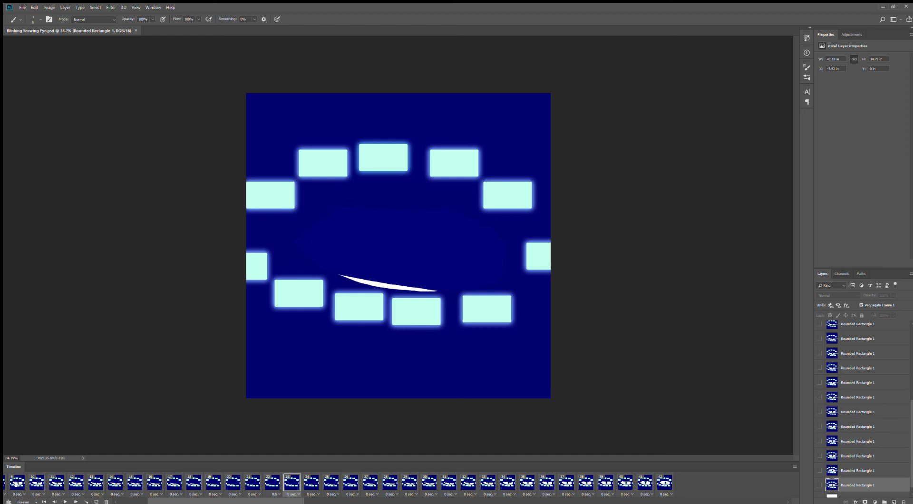
scroll(1, 480, left, 3)
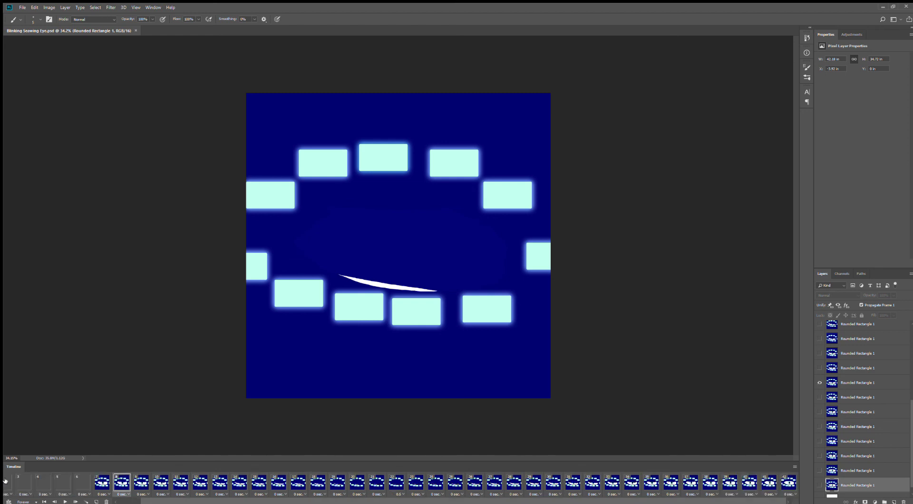
click(13, 482)
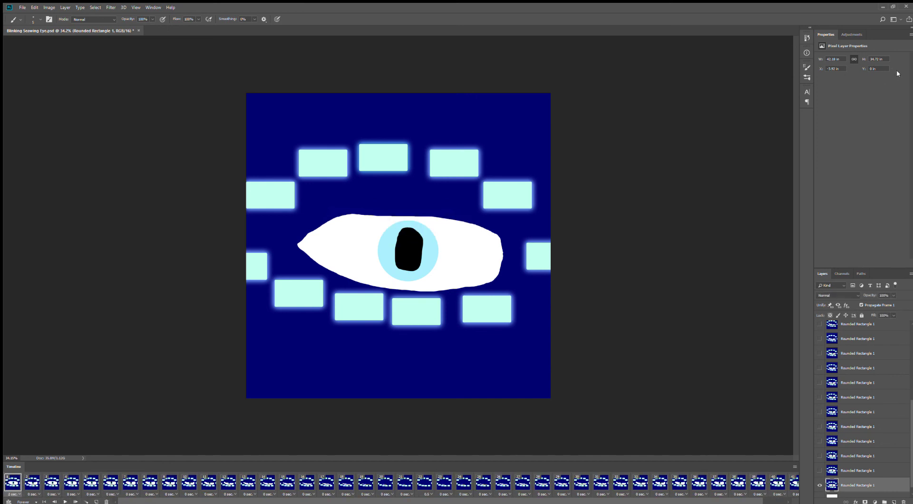
click(65, 501)
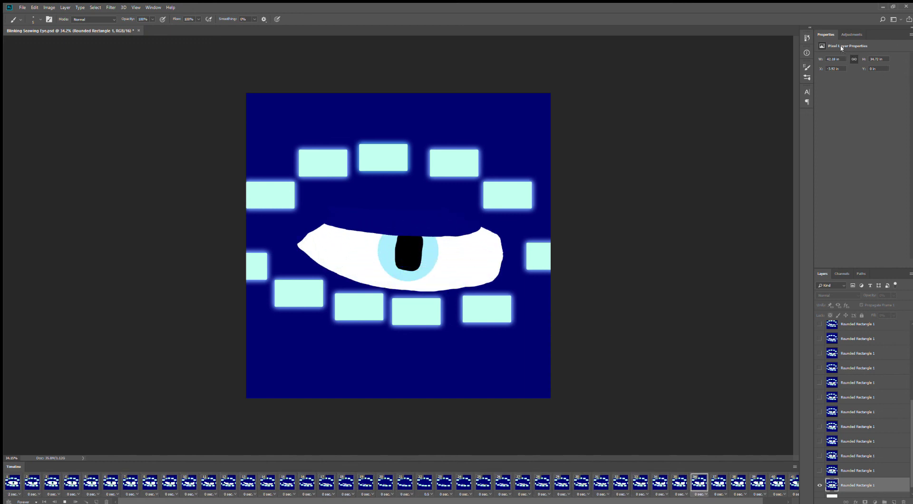
key(space)
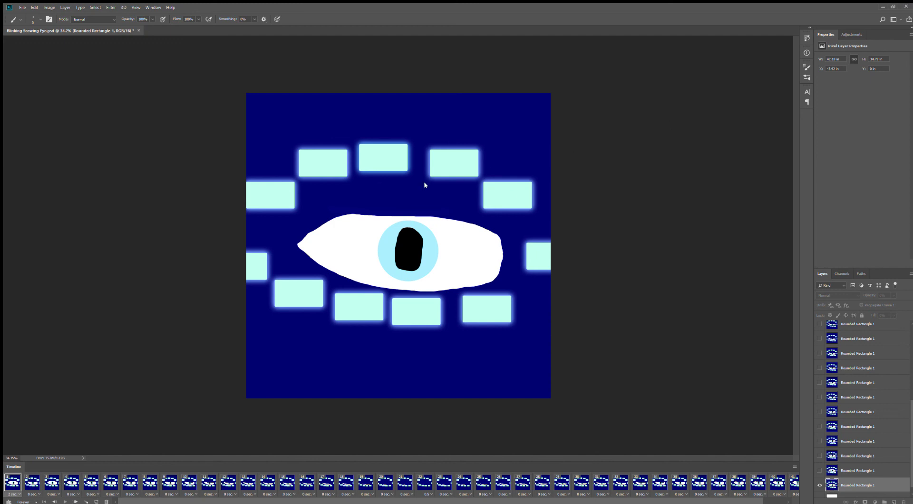
key(ctrl+w)
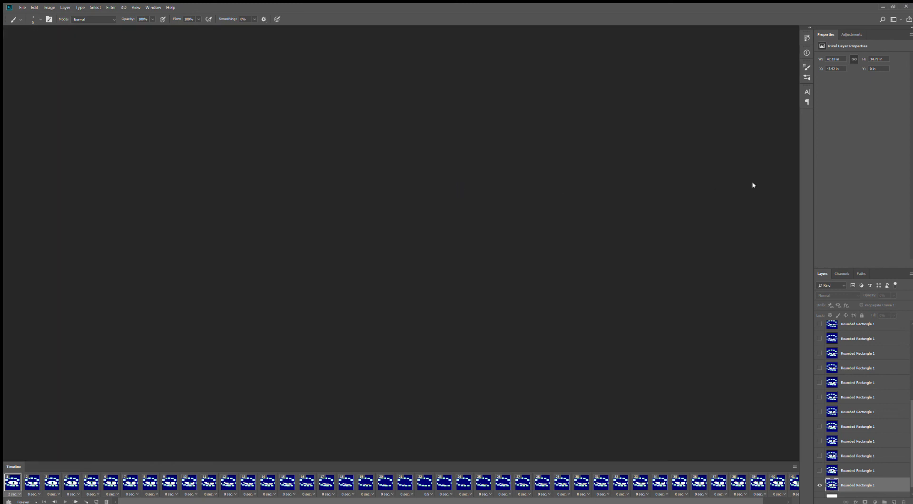